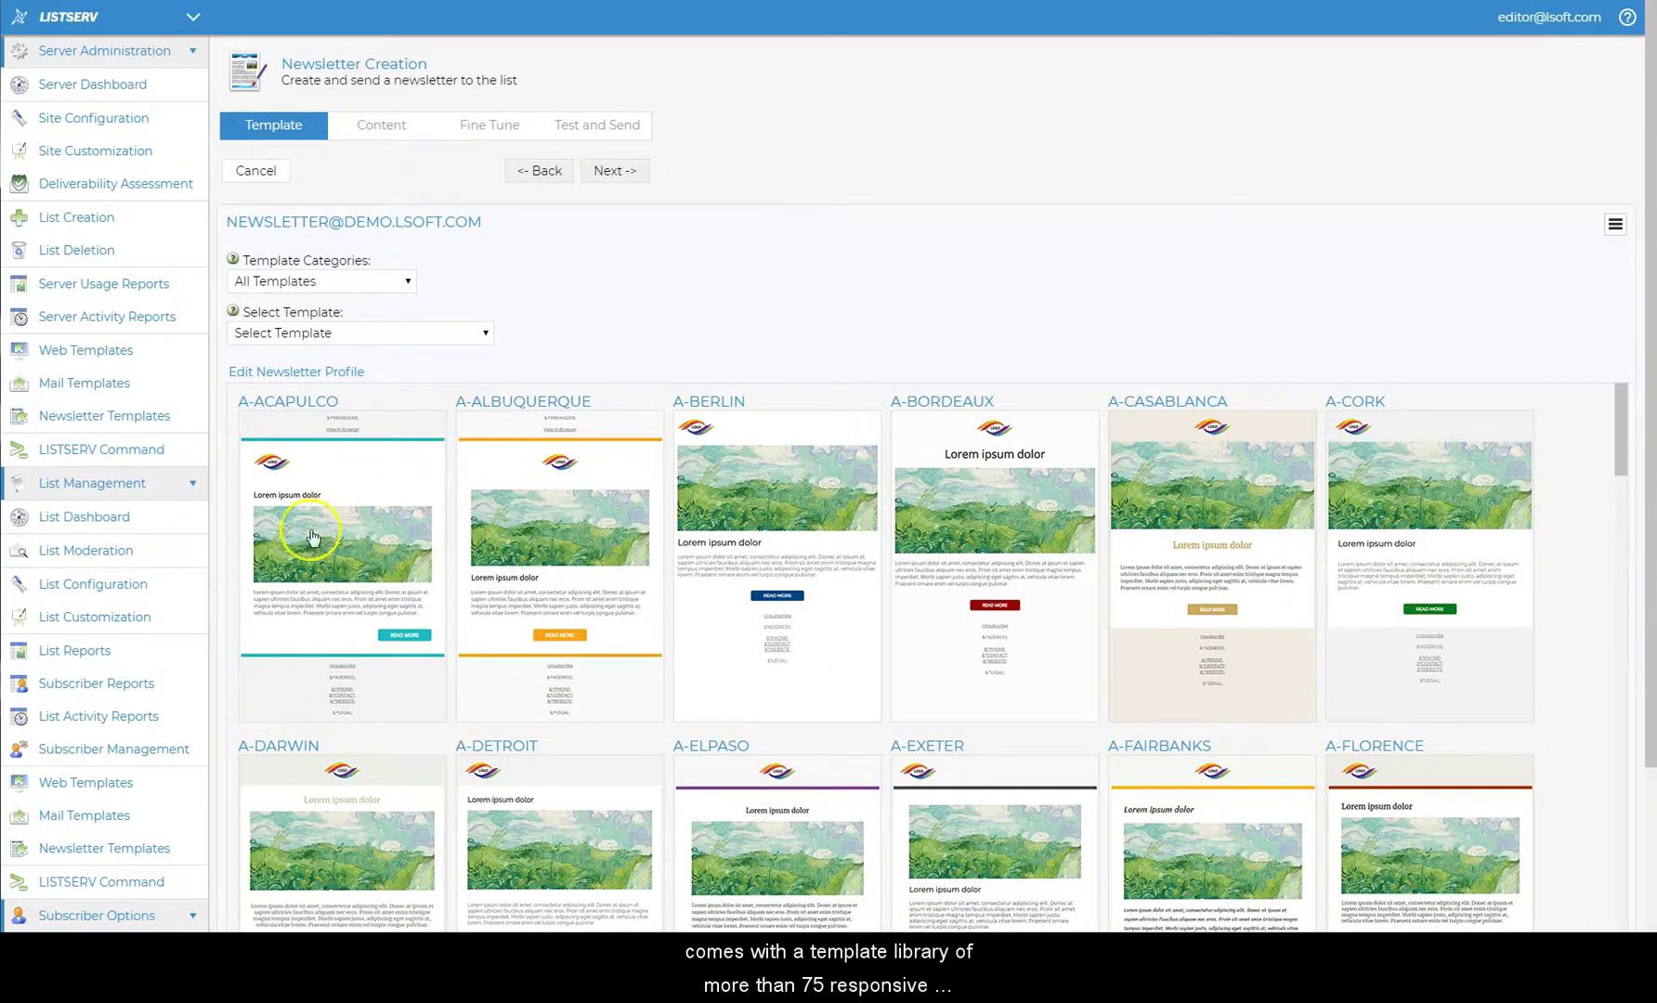
Step: Browse the template gallery and filter it to Announcement Templates
scroll(1341, 564, "down", 15)
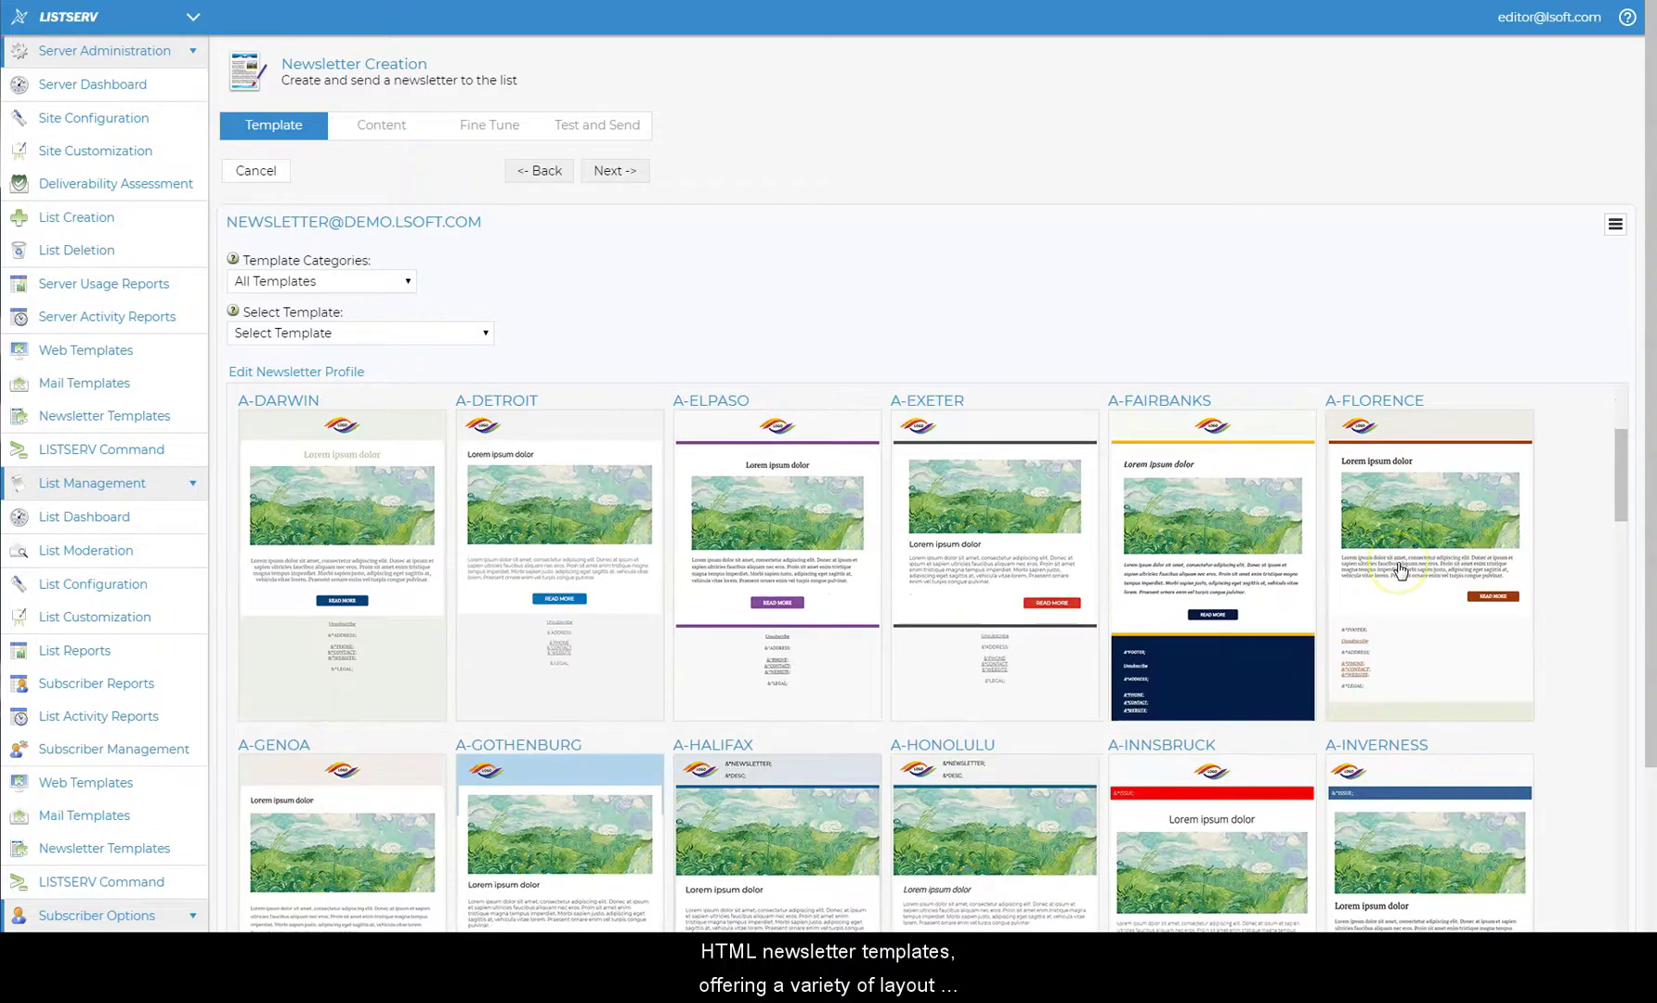
scroll(1398, 573, "down", 20)
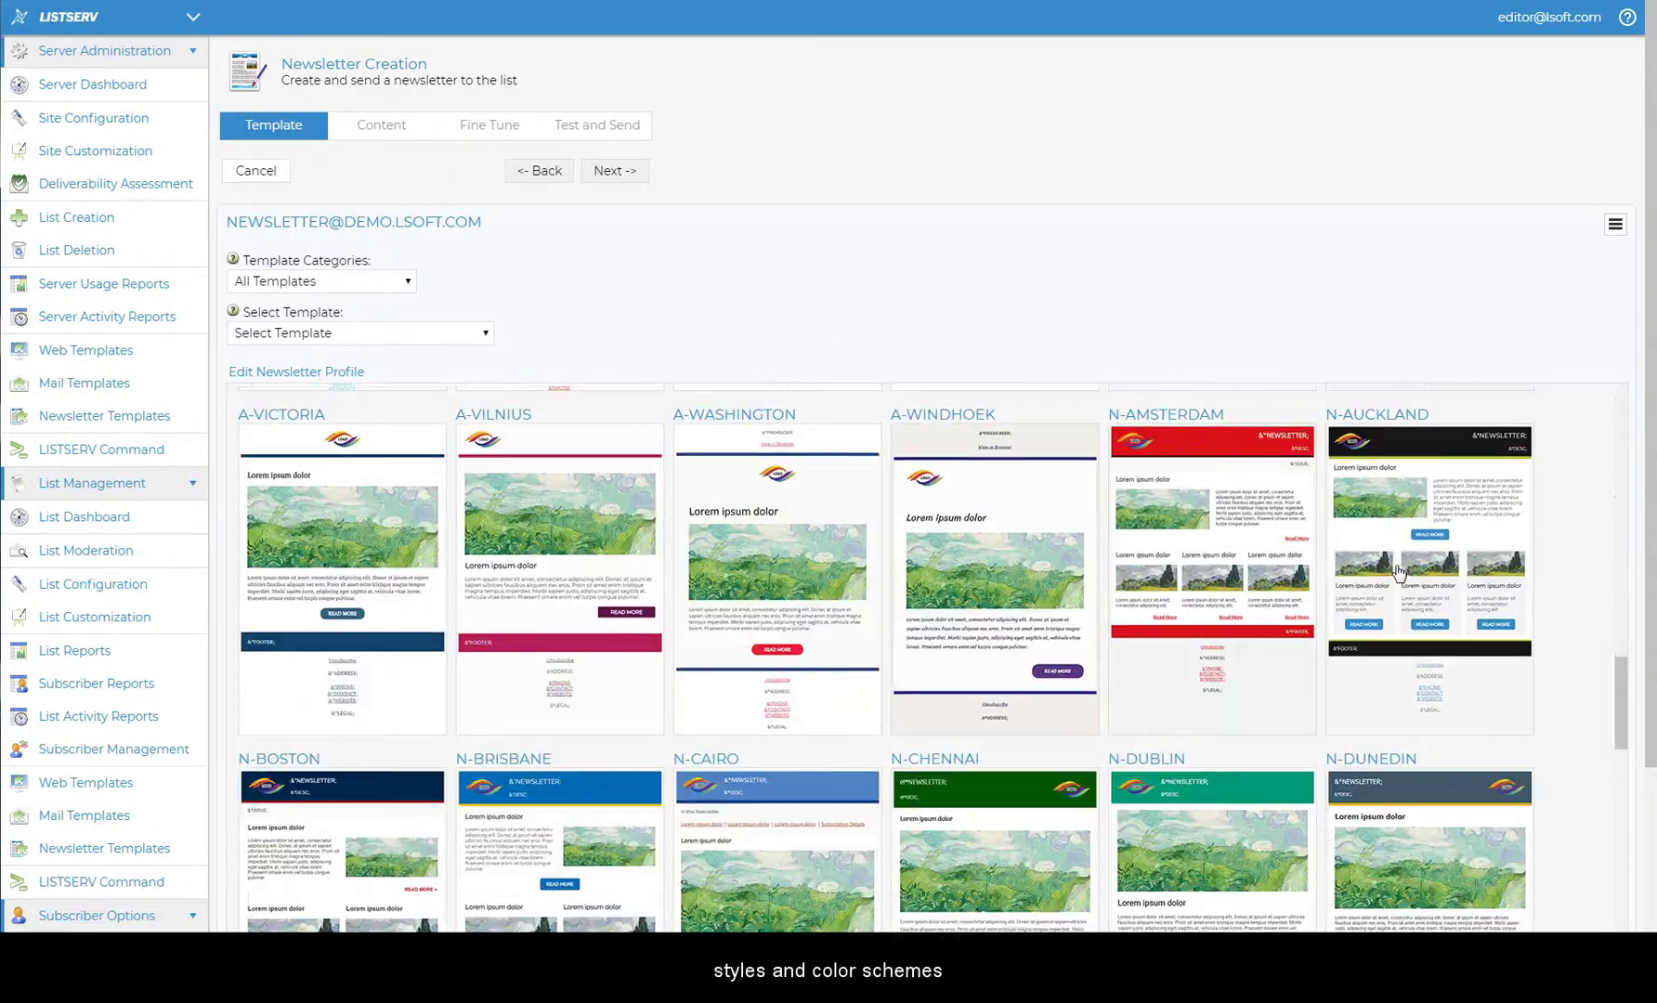
scroll(1398, 574, "down", 20)
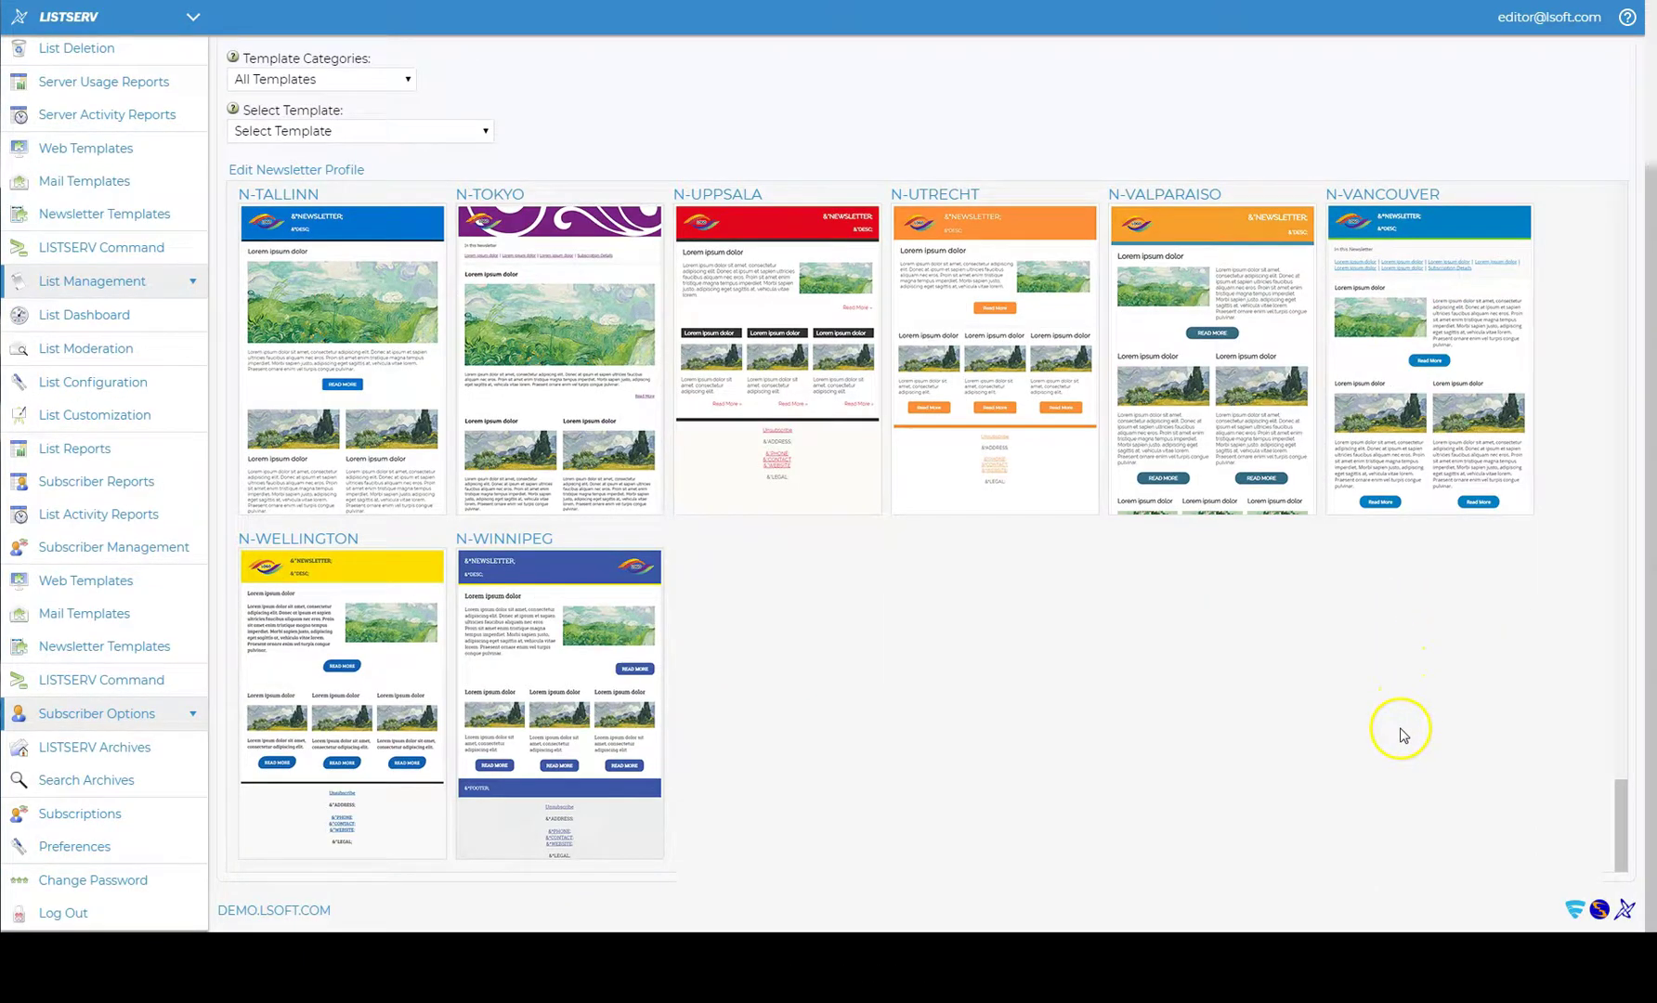
scroll(1401, 706, "up", 7)
scroll(1394, 602, "up", 15)
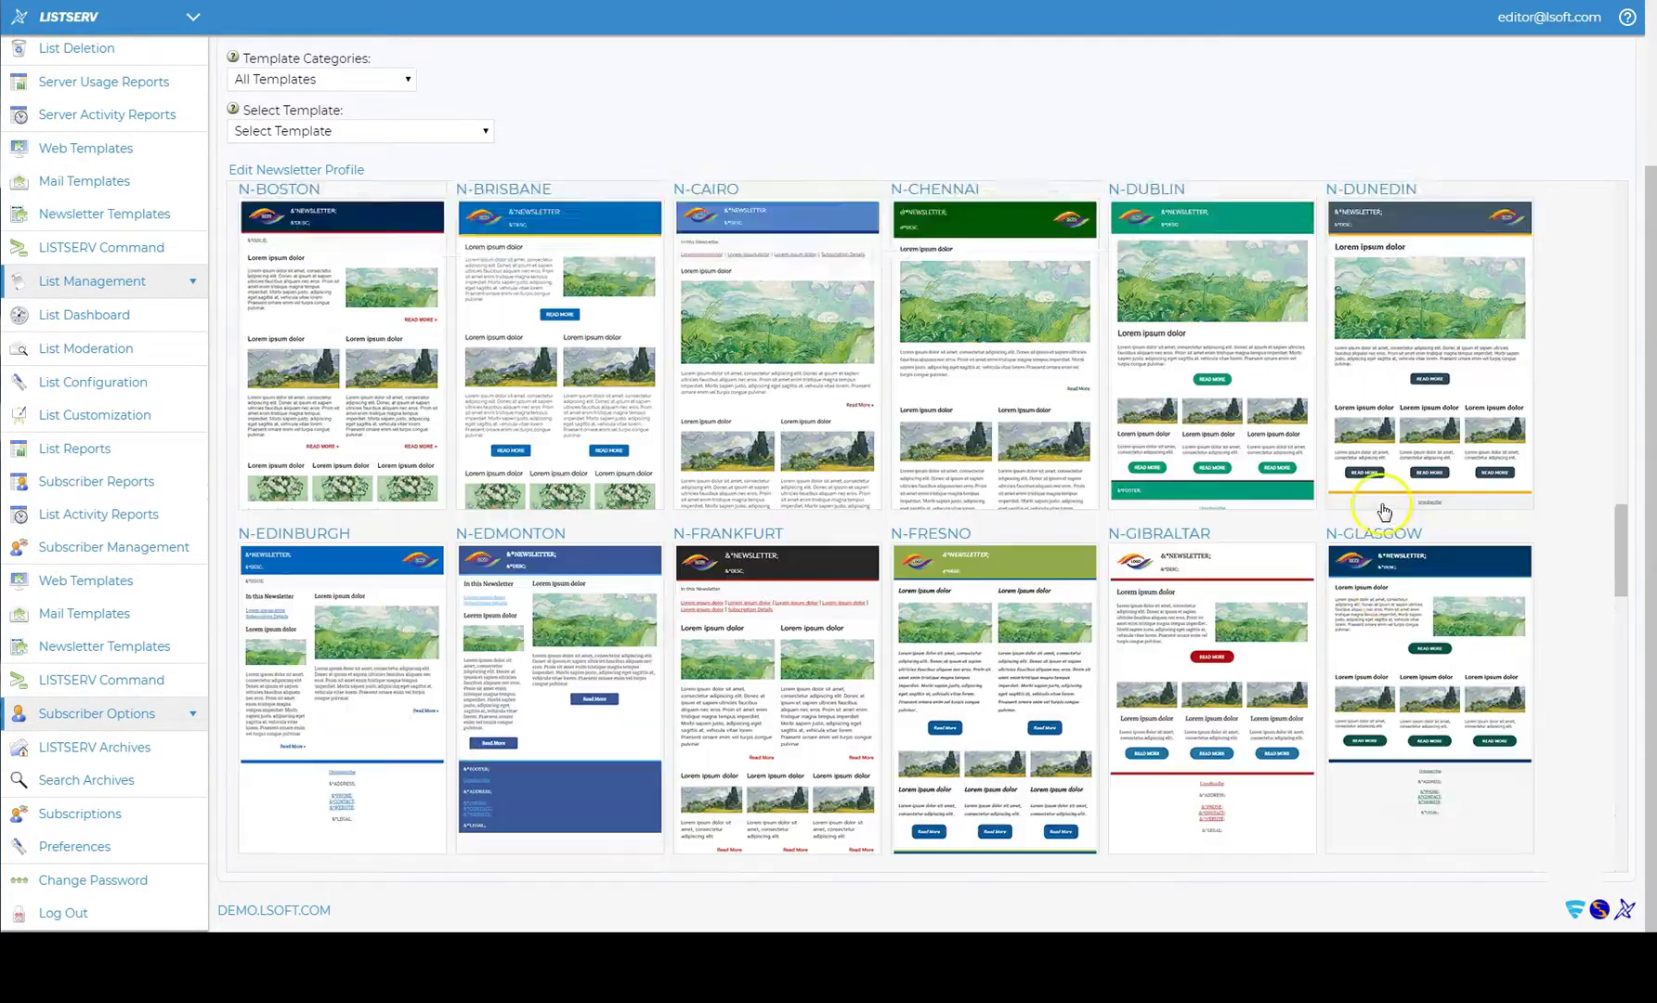
scroll(1380, 491, "up", 10)
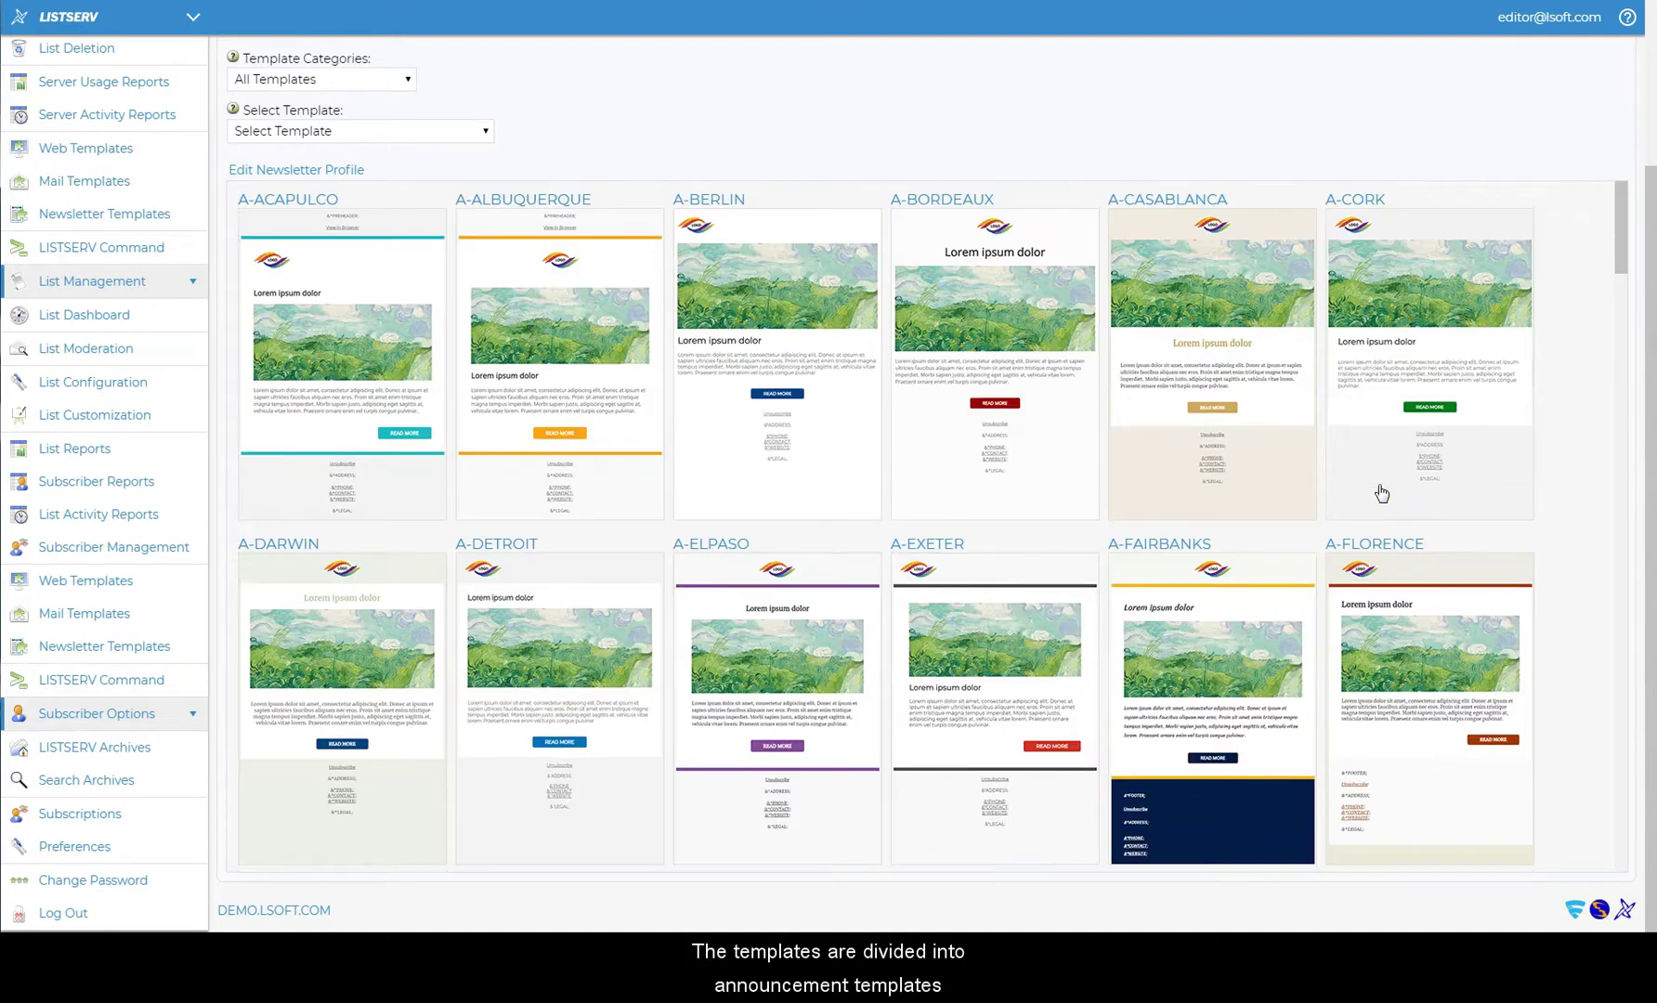
scroll(1365, 418, "up", 3)
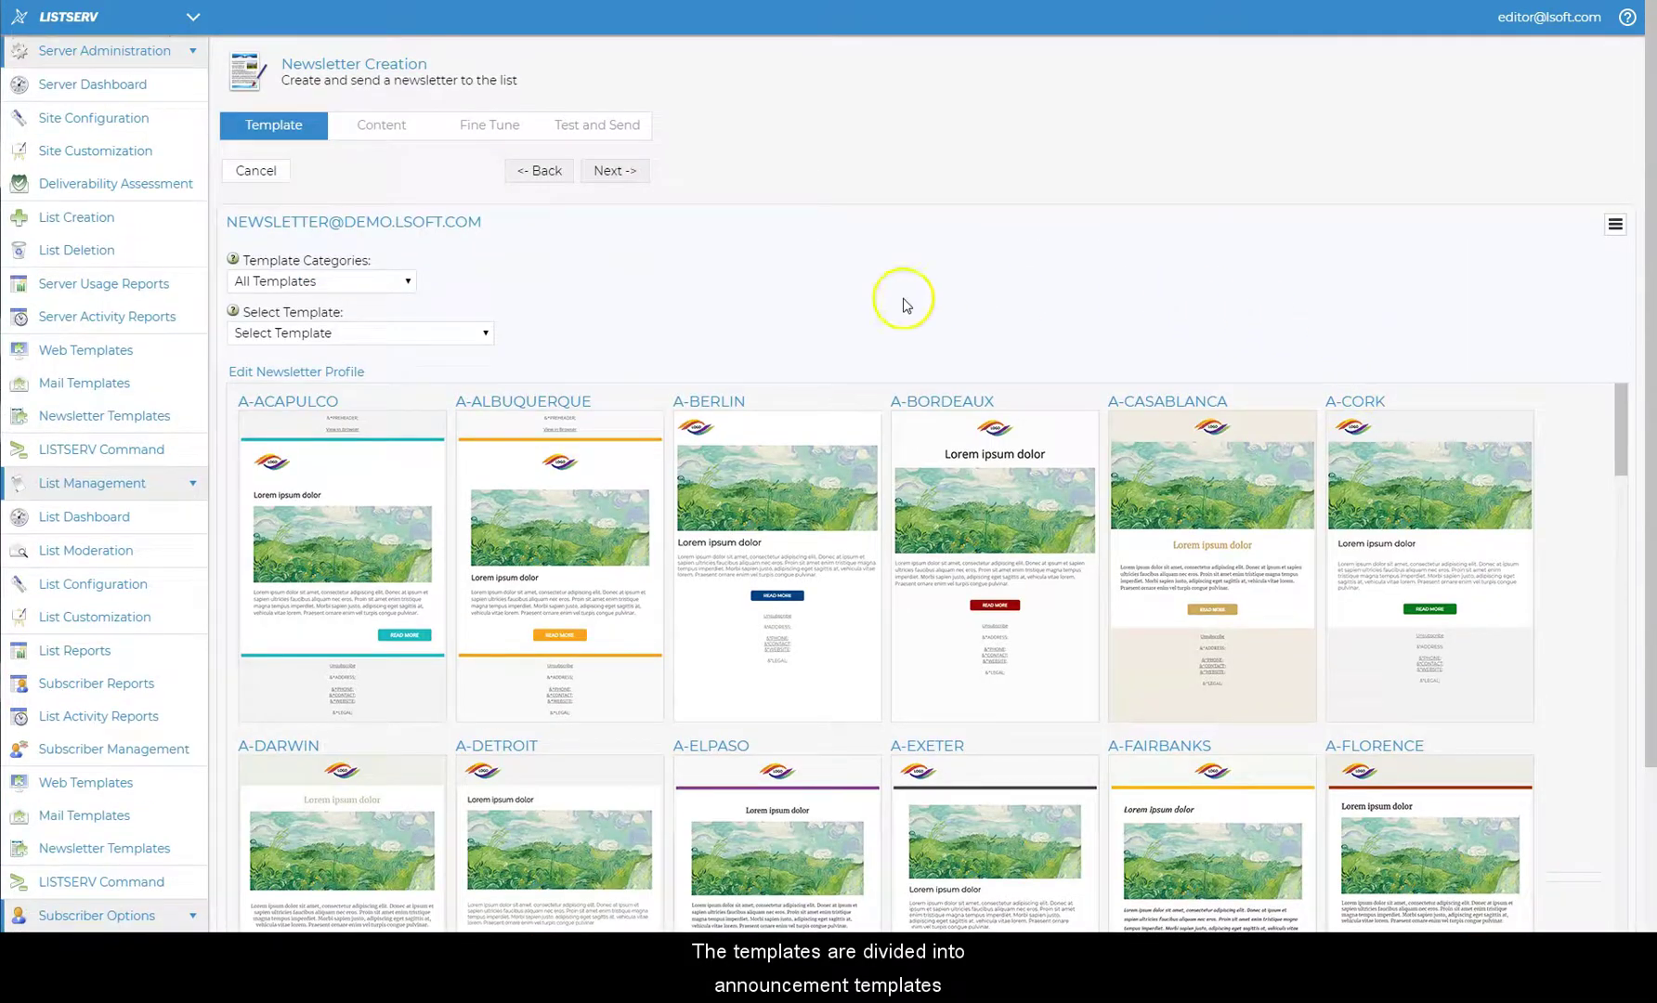
left_click(409, 284)
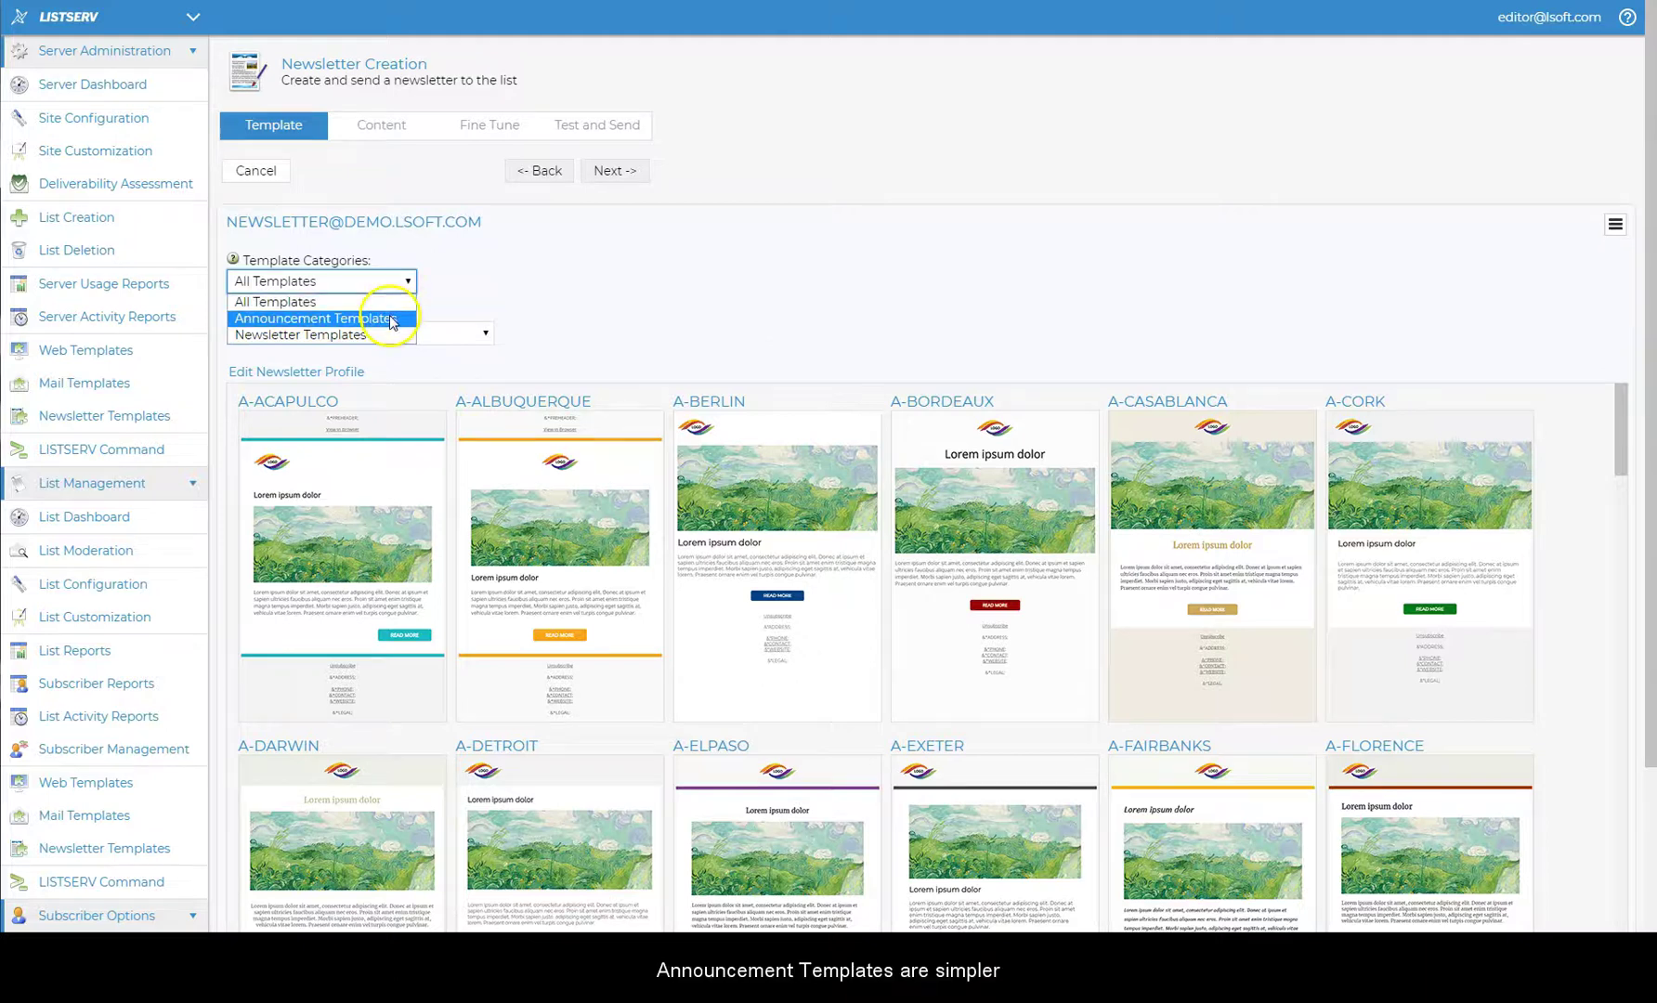
left_click(385, 318)
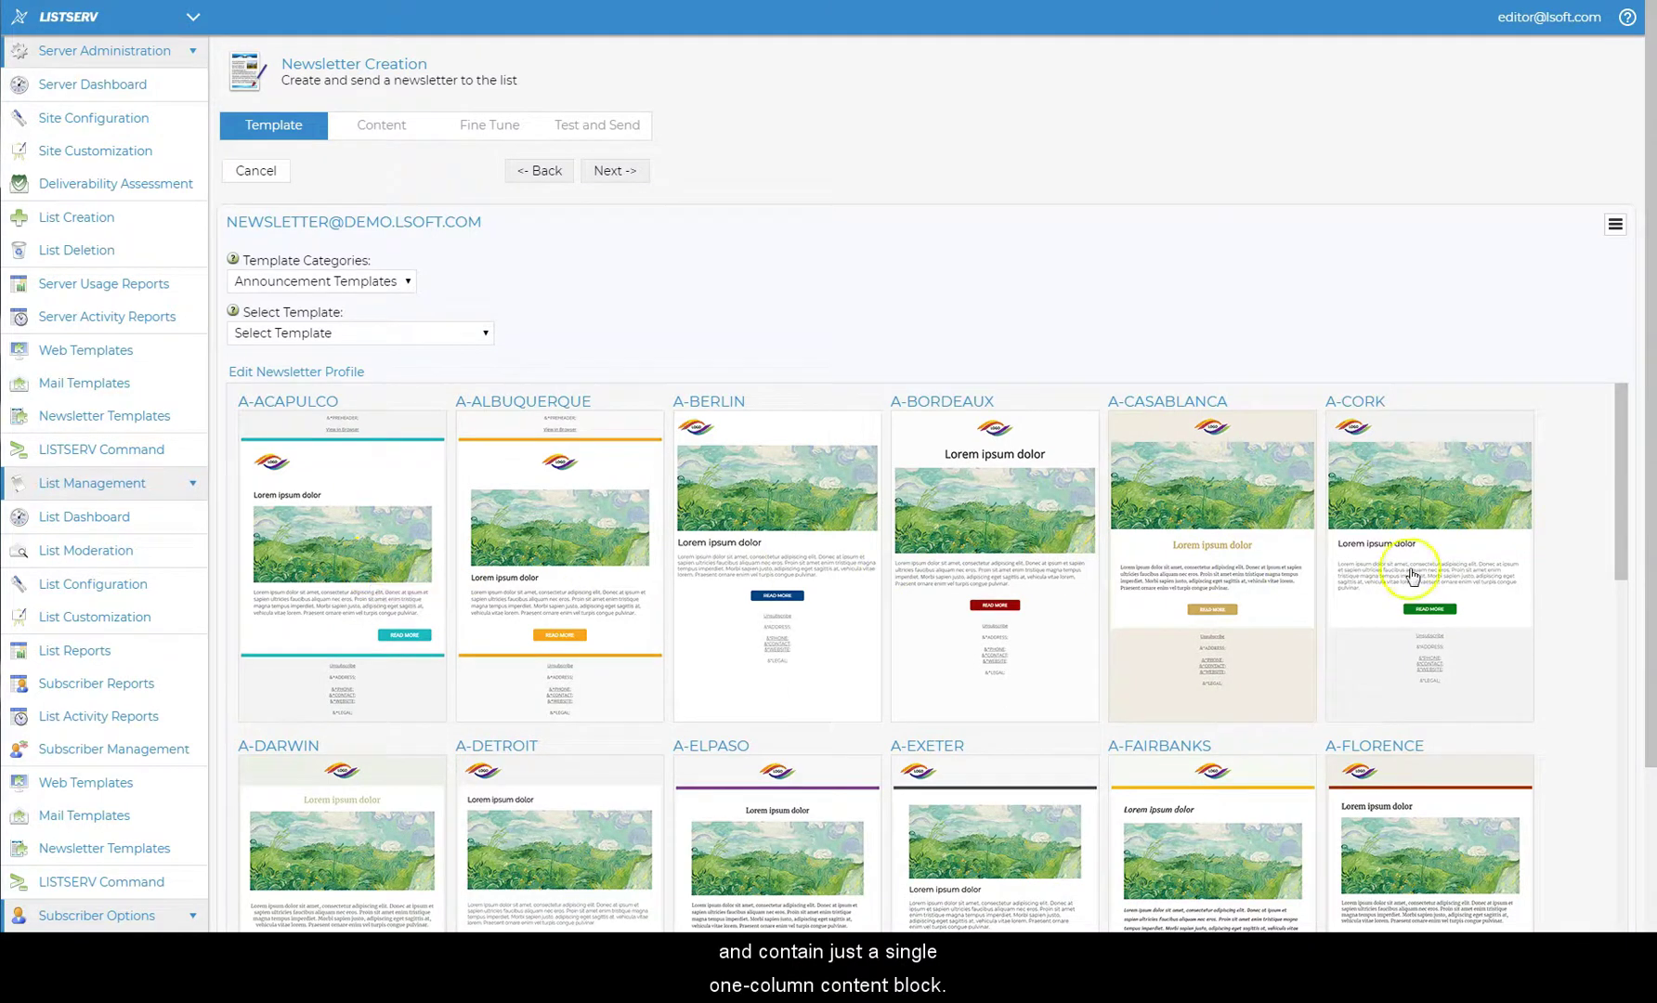
Step: Switch the template category filter to Newsletter Templates to list the N- layouts
scroll(1454, 576, "down", 3)
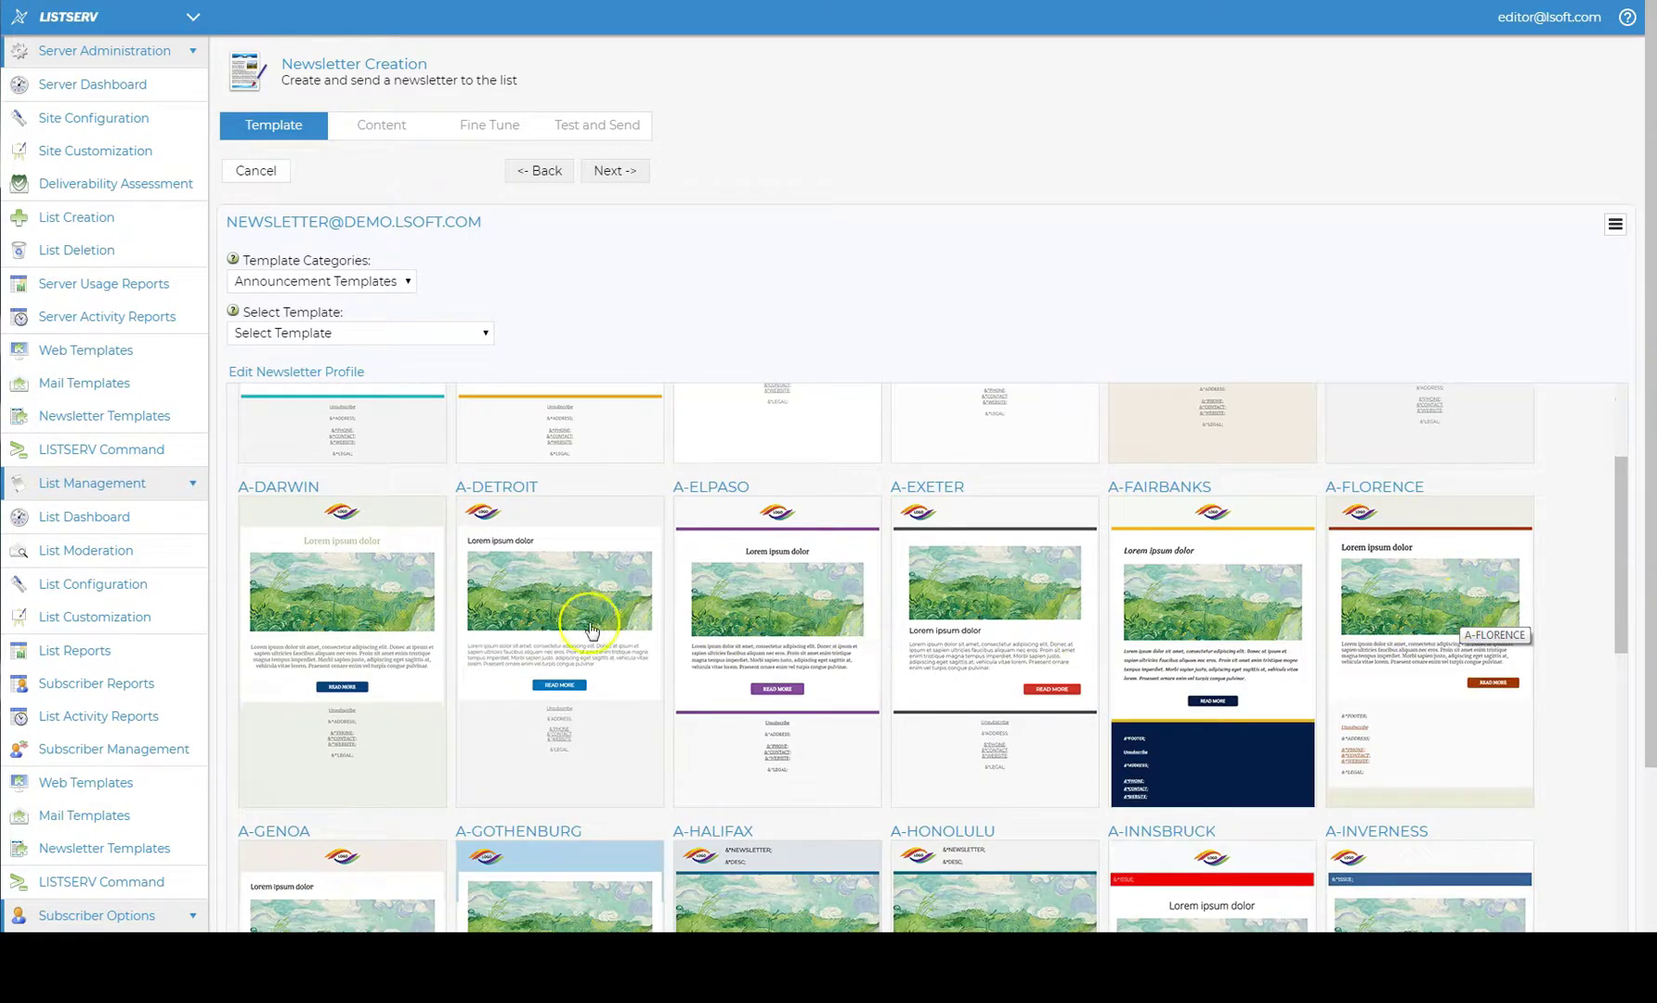
scroll(387, 638, "up", 3)
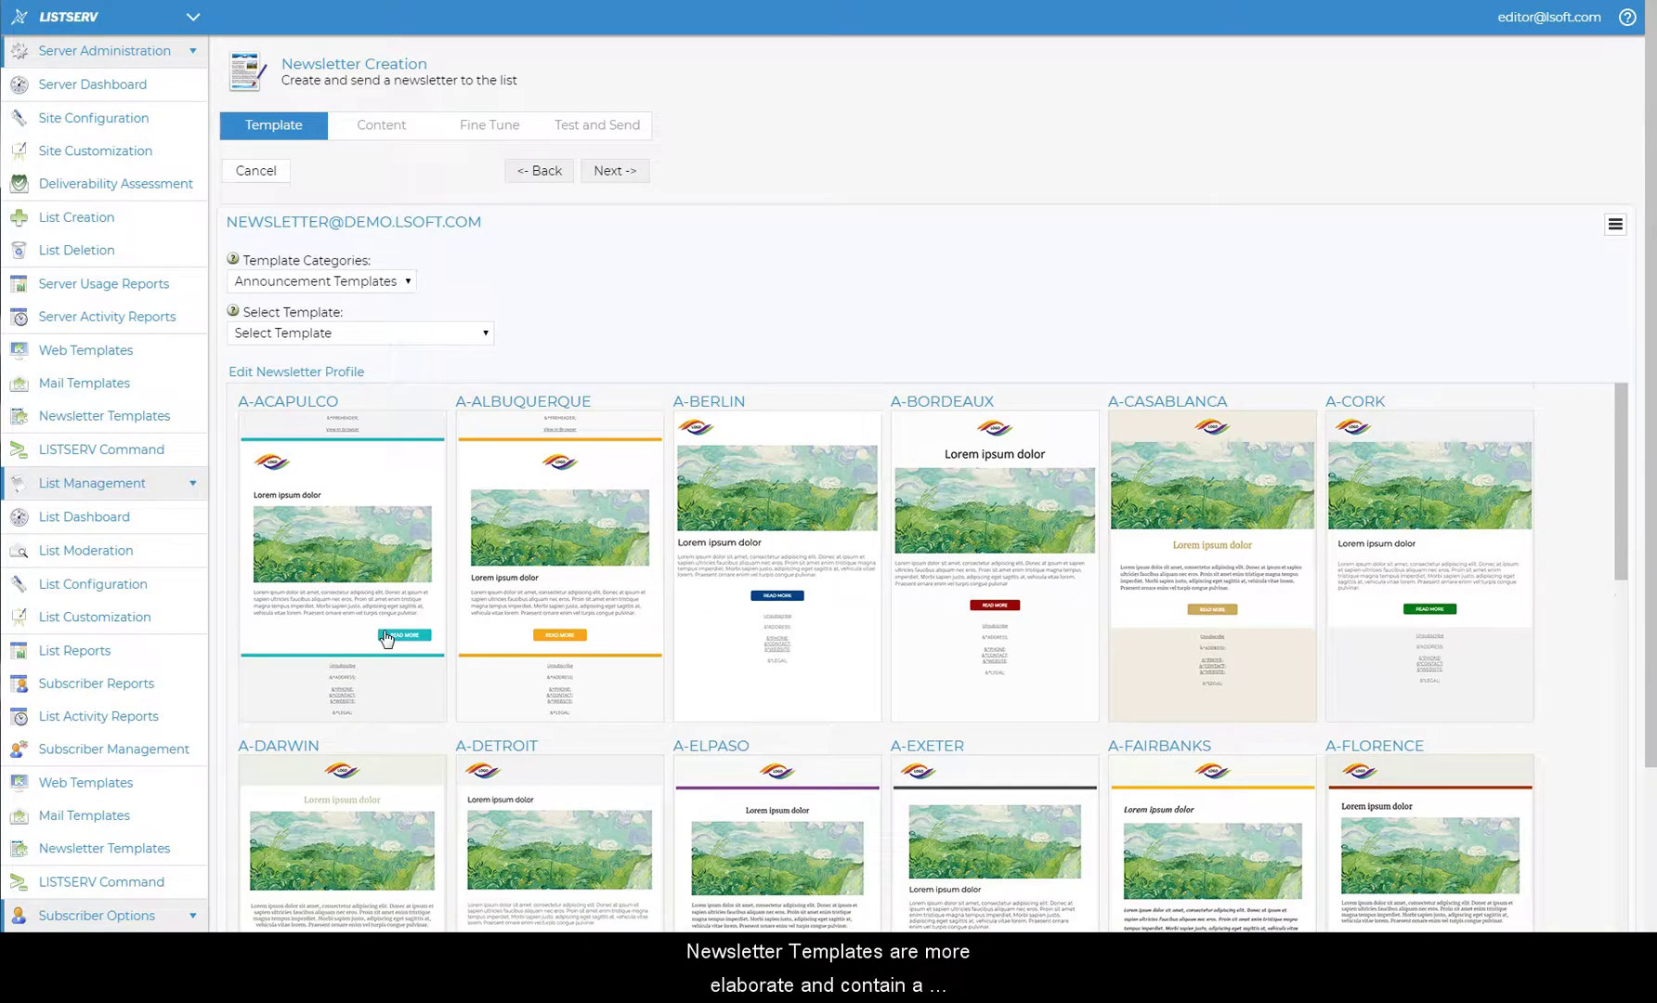
left_click(350, 282)
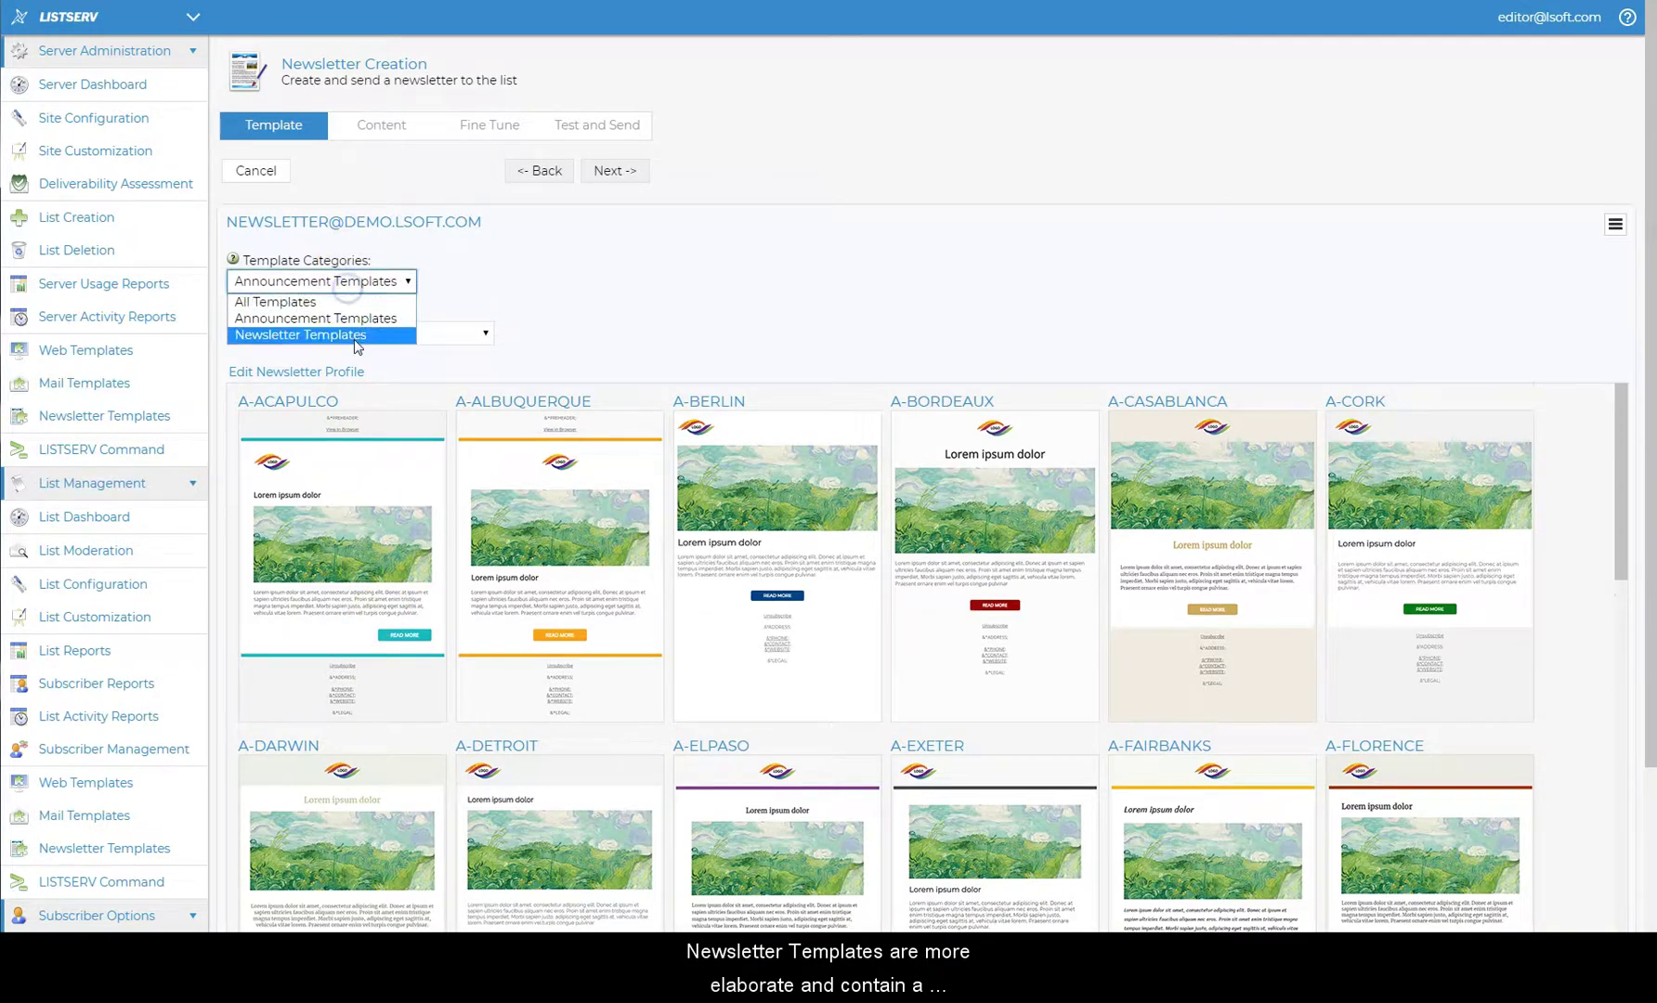
left_click(349, 330)
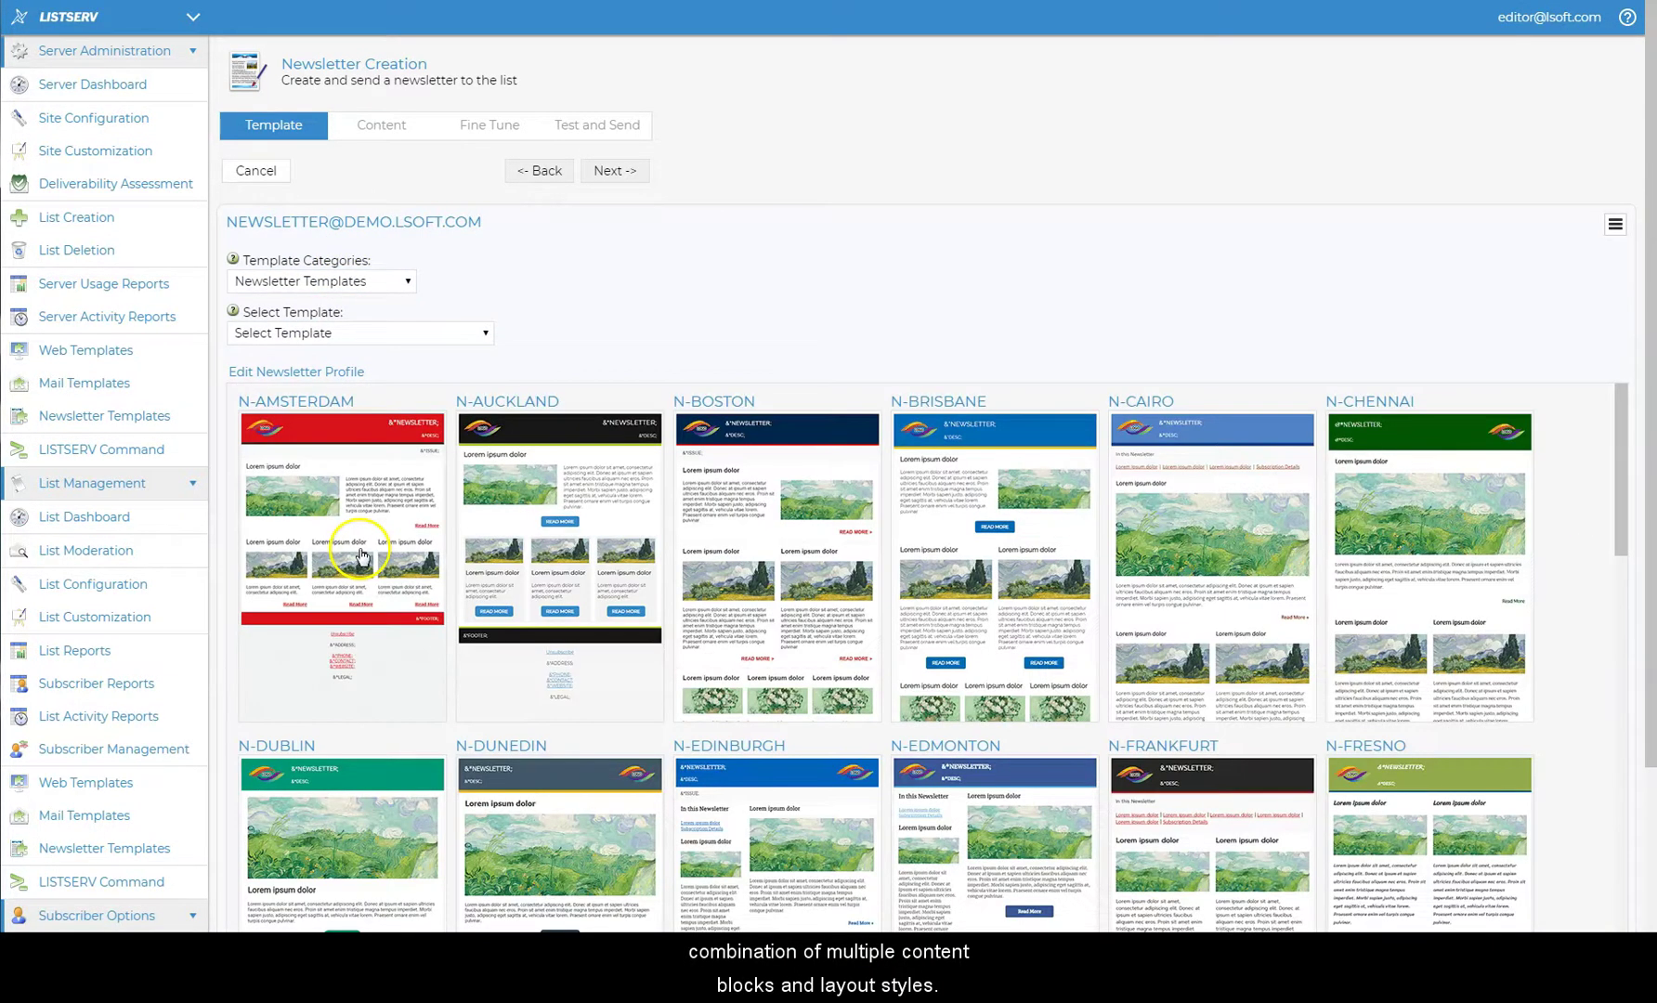
scroll(1491, 576, "down", 3)
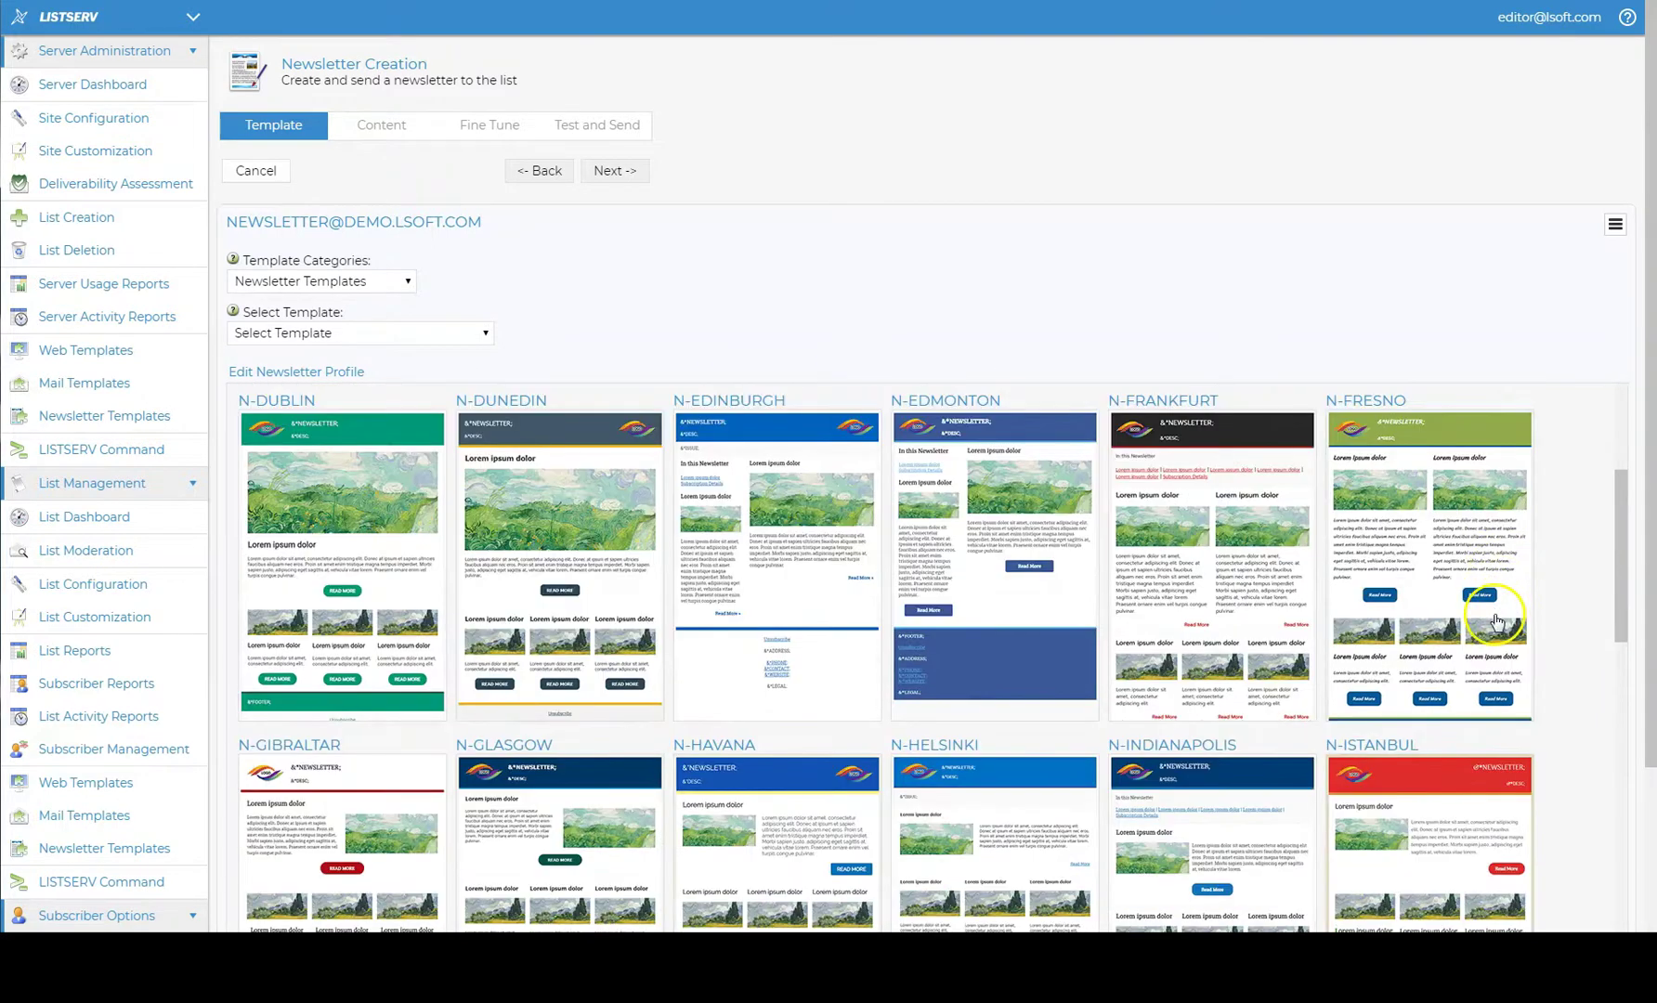
scroll(395, 620, "up", 3)
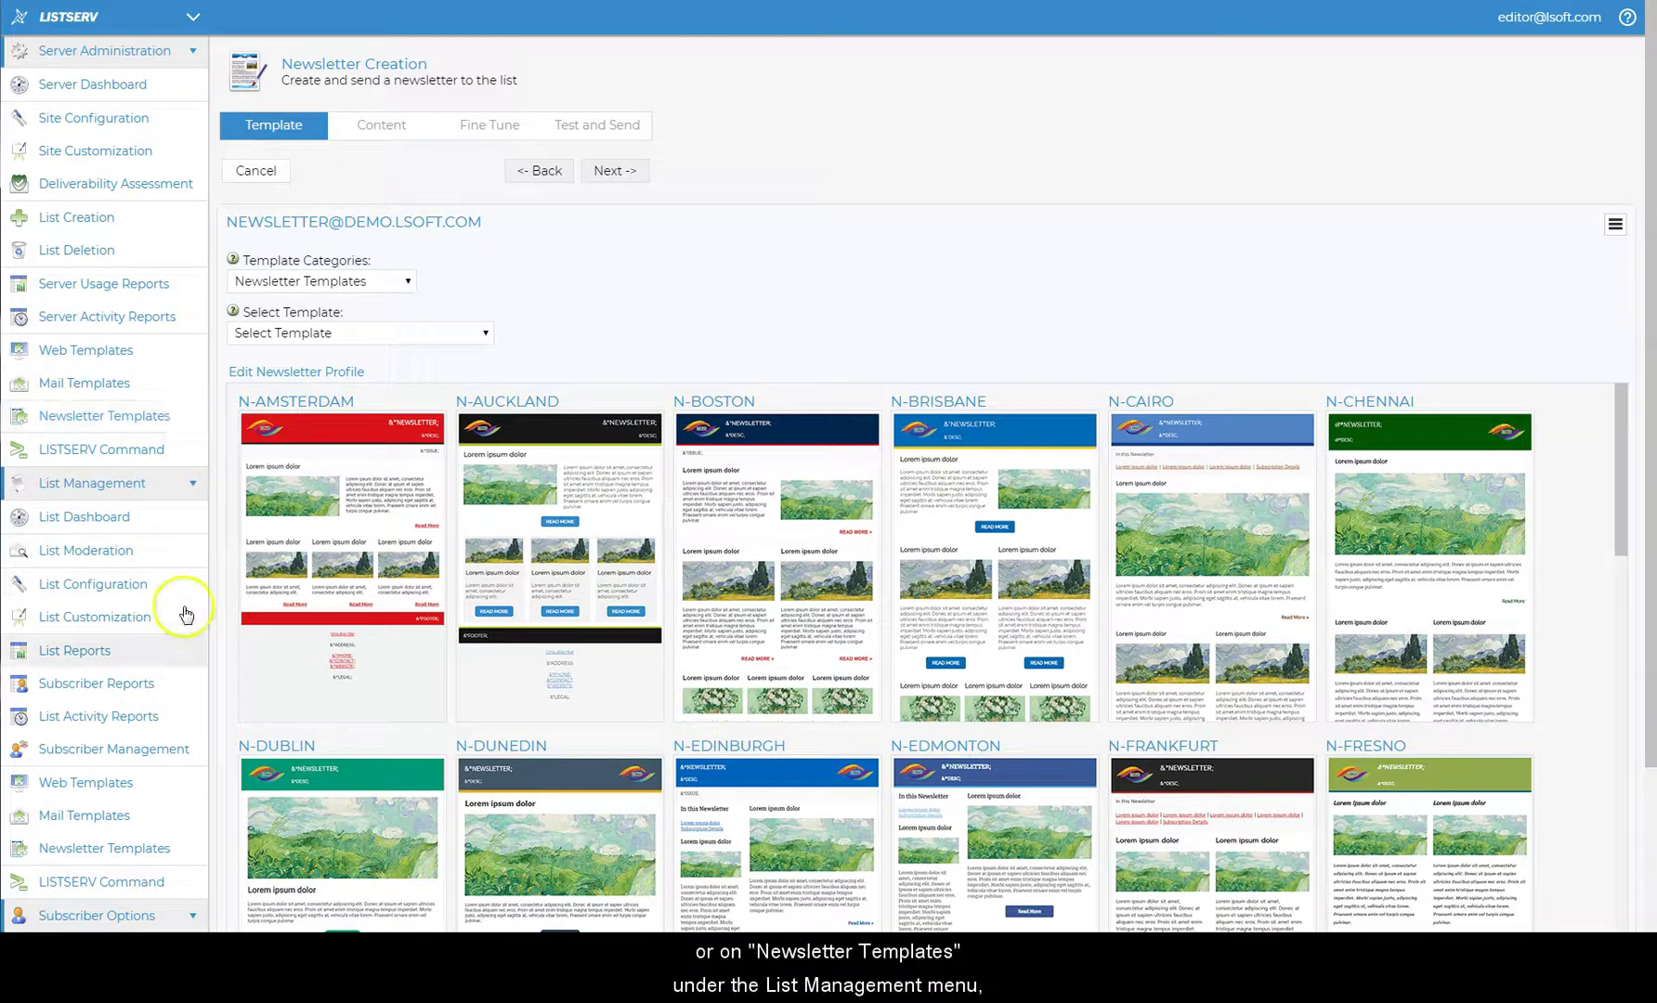
Step: Open the Newsletter Template Builder, limit it to Newsletter Templates, and preview N-DUNEDIN
left_click(180, 866)
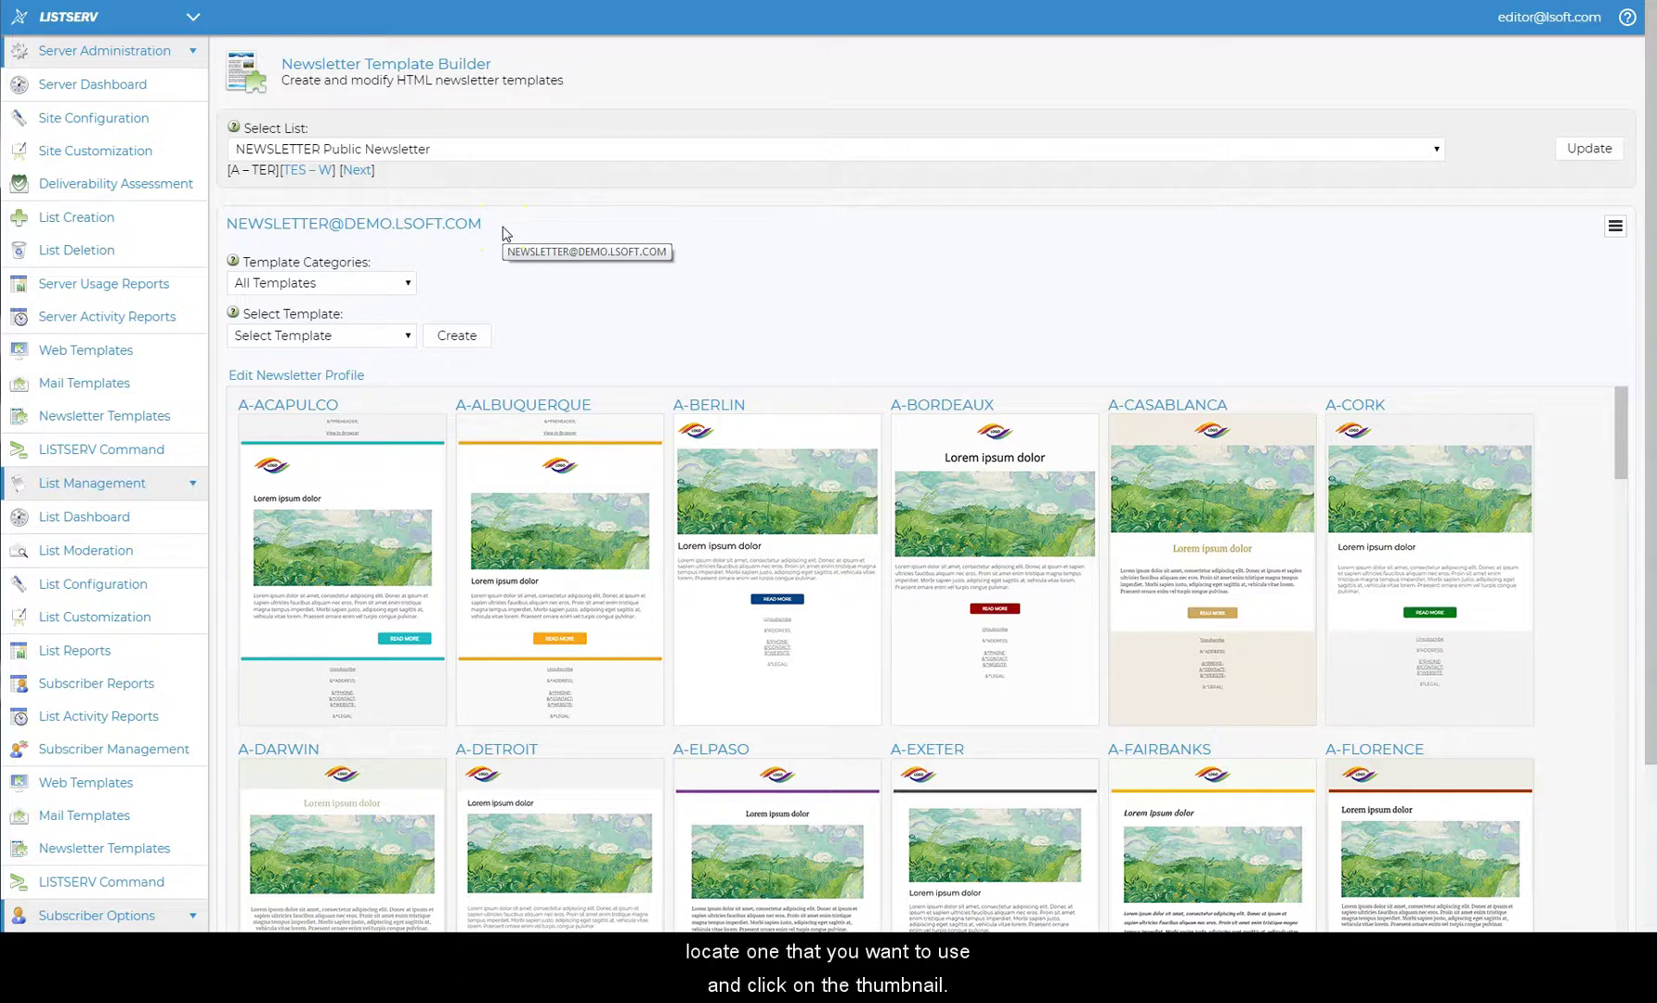
left_click(400, 283)
left_click(385, 336)
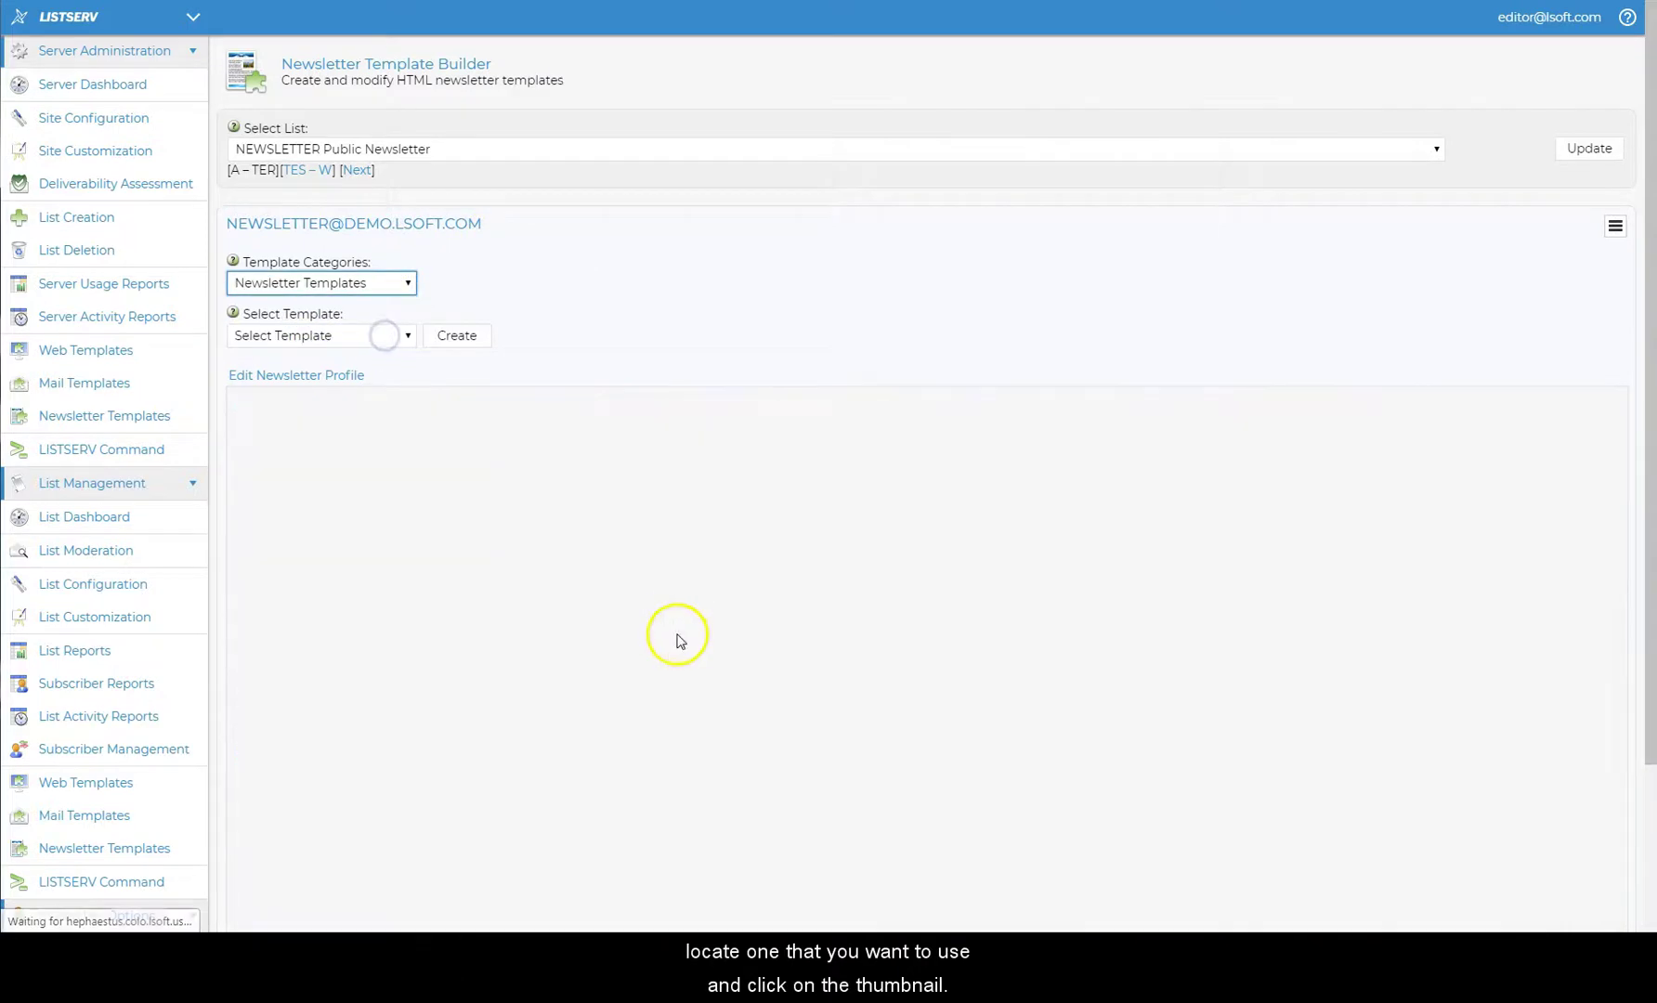
scroll(611, 648, "down", 2)
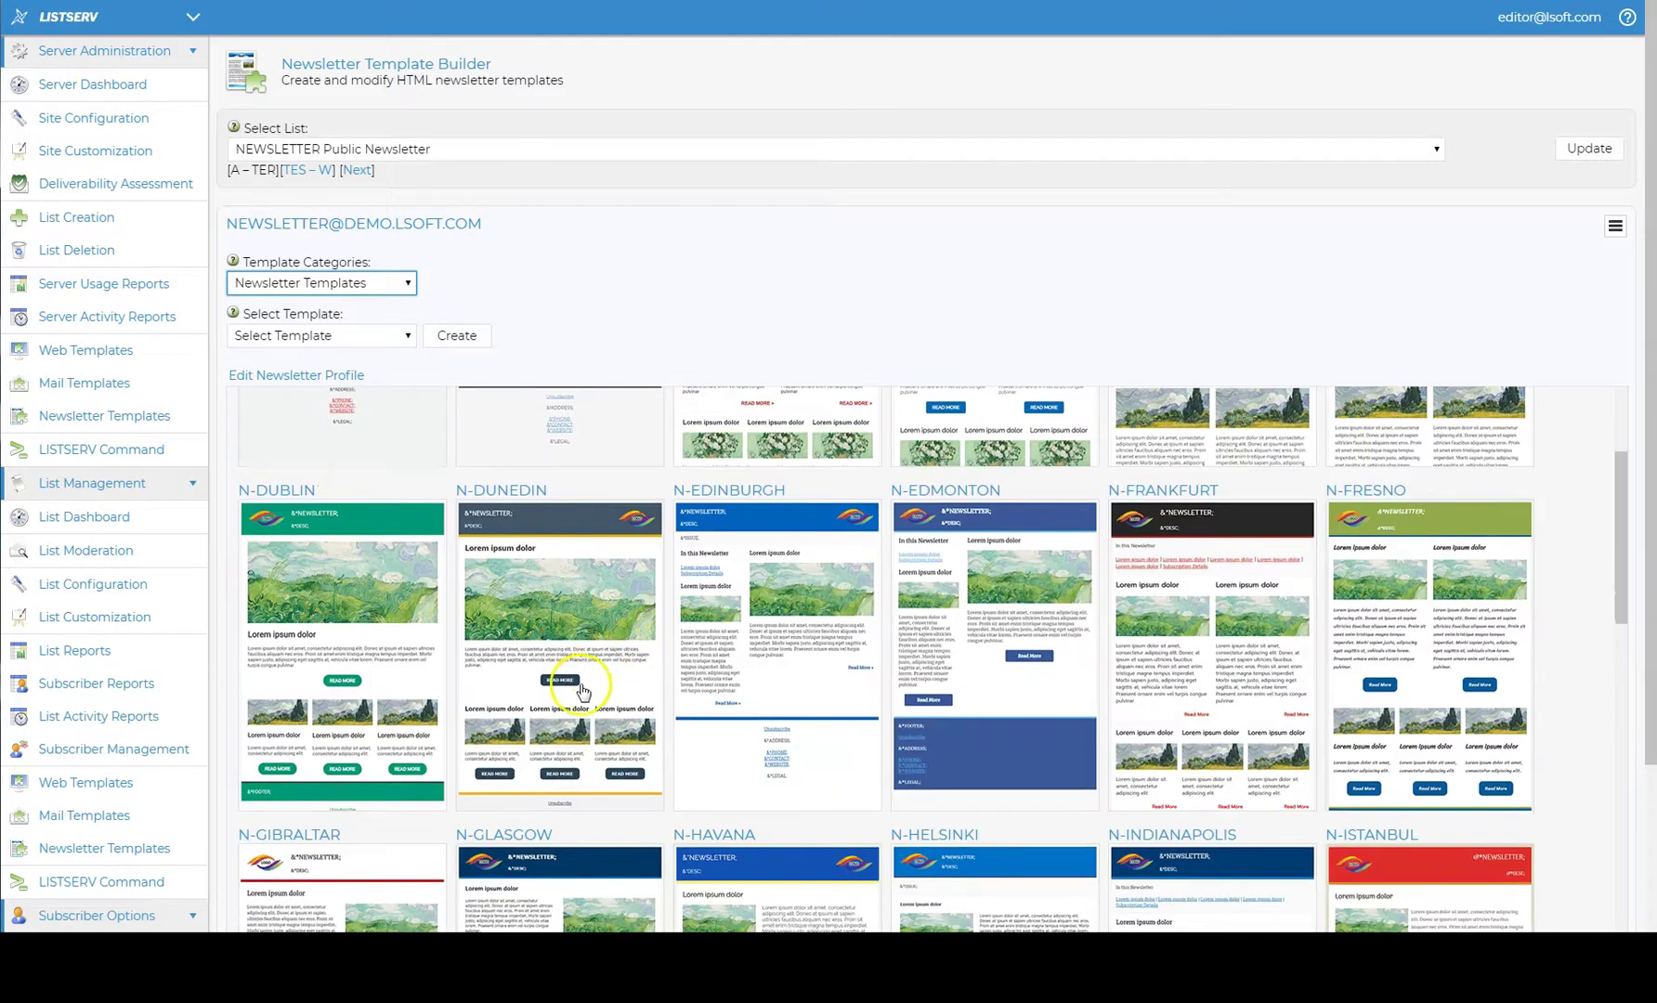
left_click(574, 685)
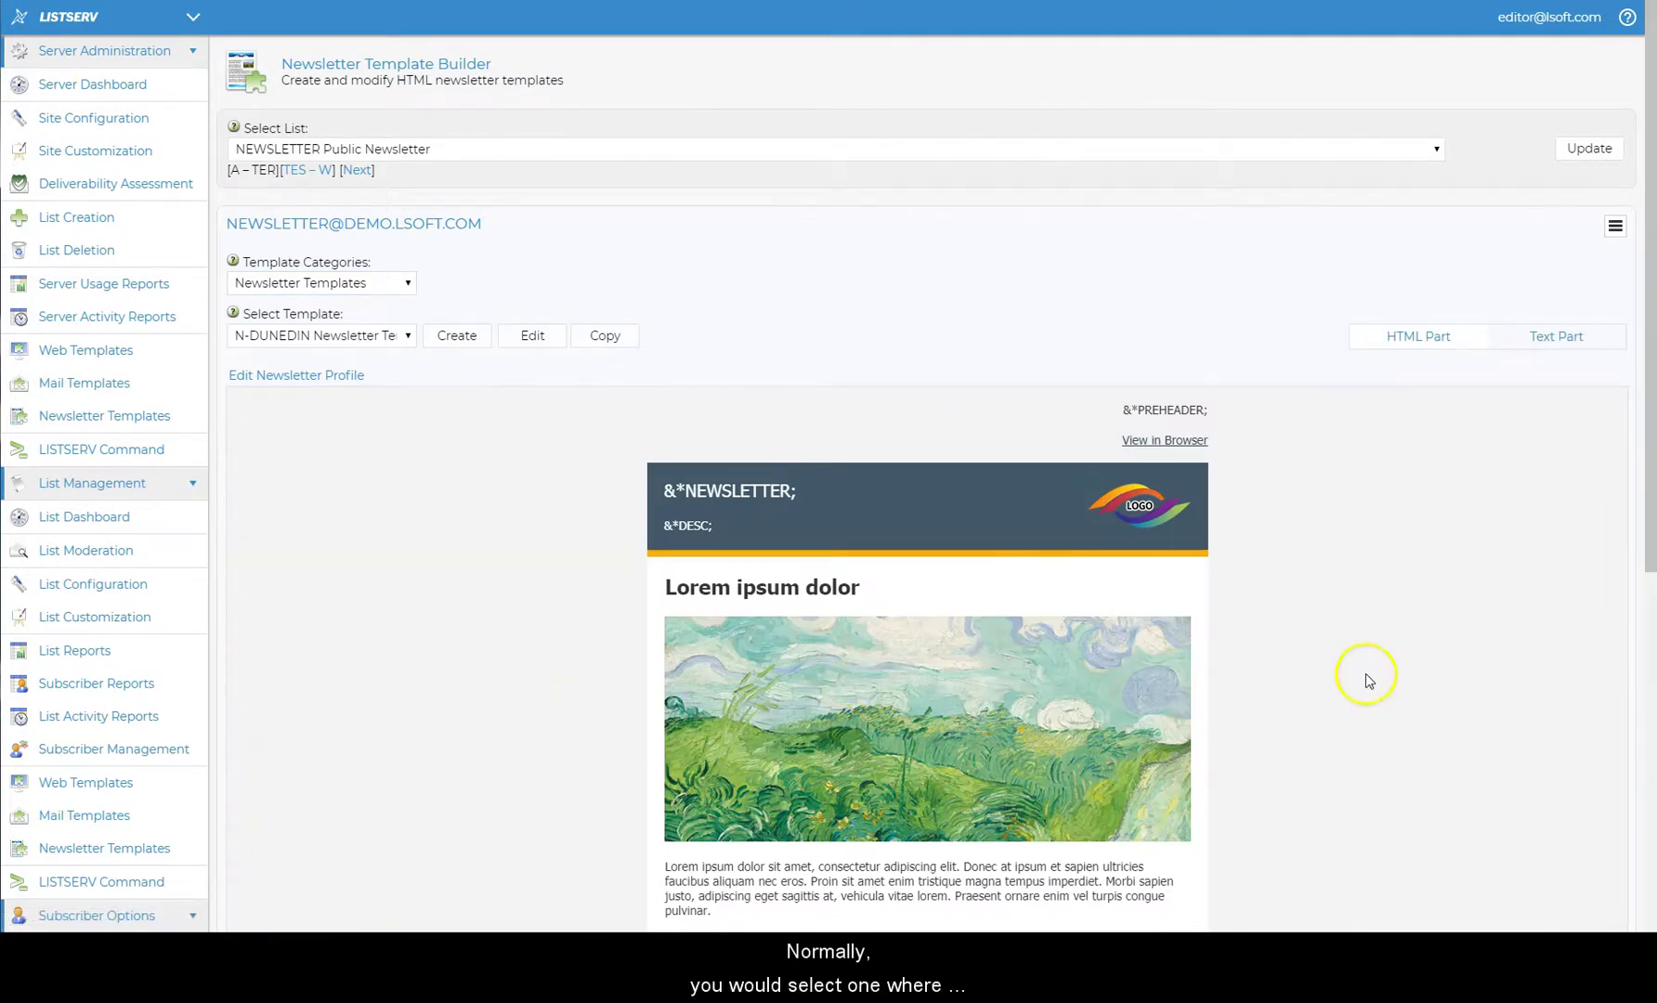
scroll(1366, 678, "down", 5)
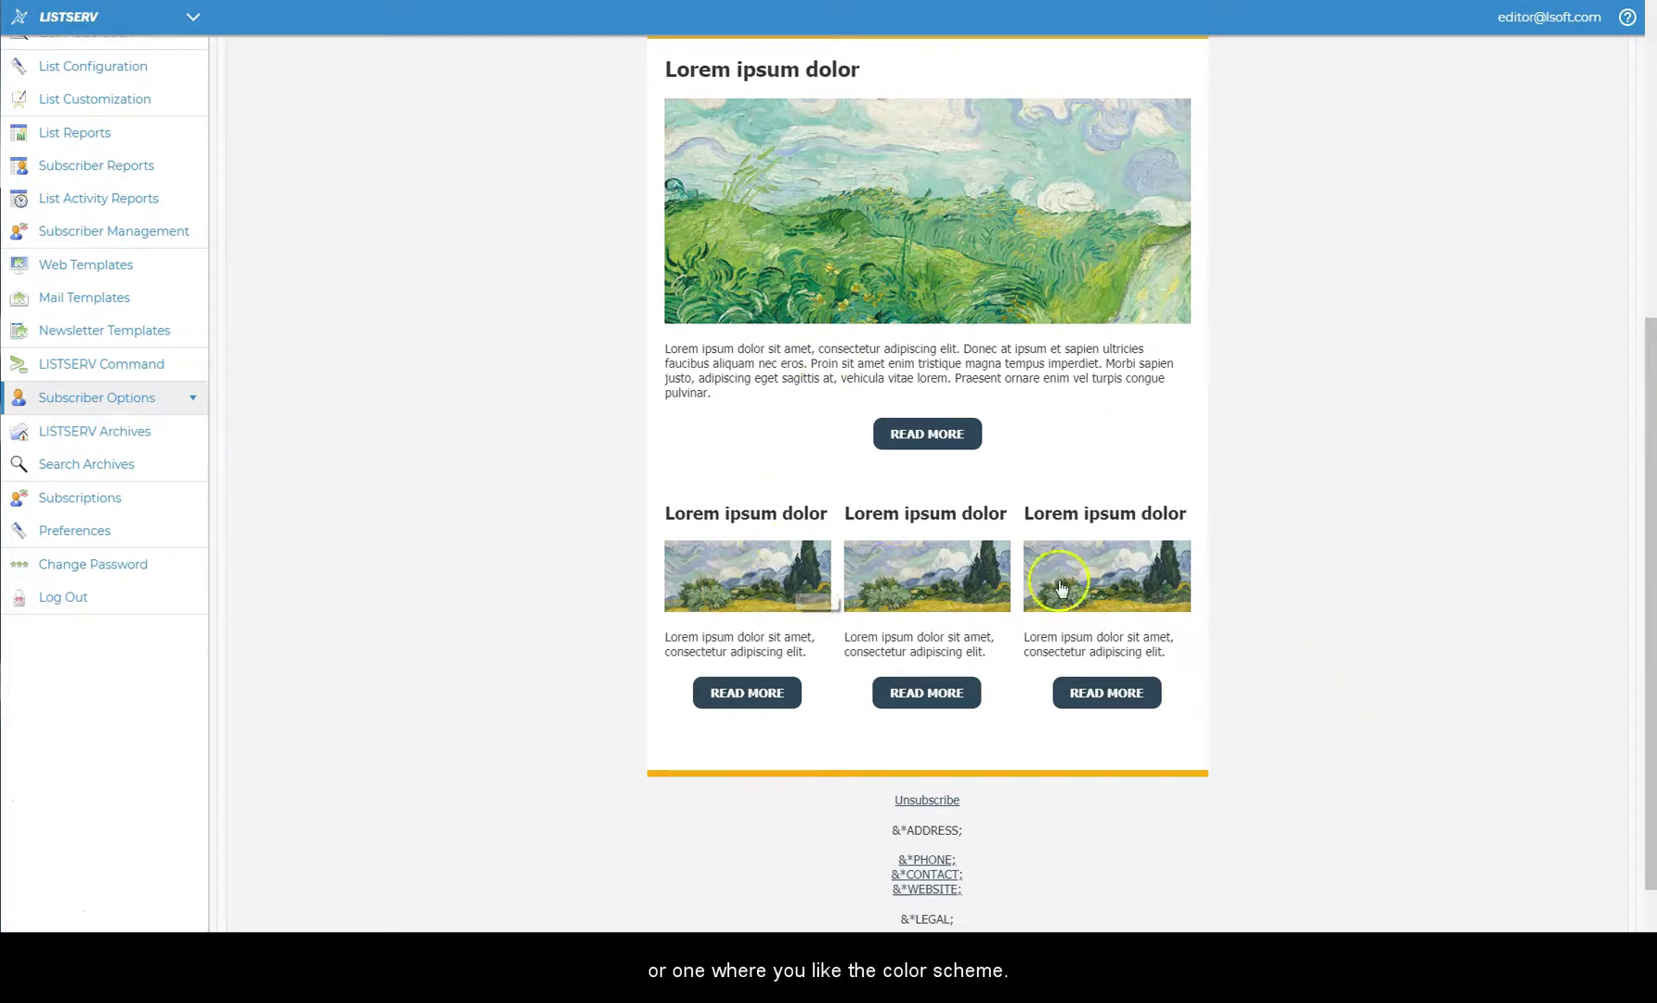
scroll(562, 323, "up", 5)
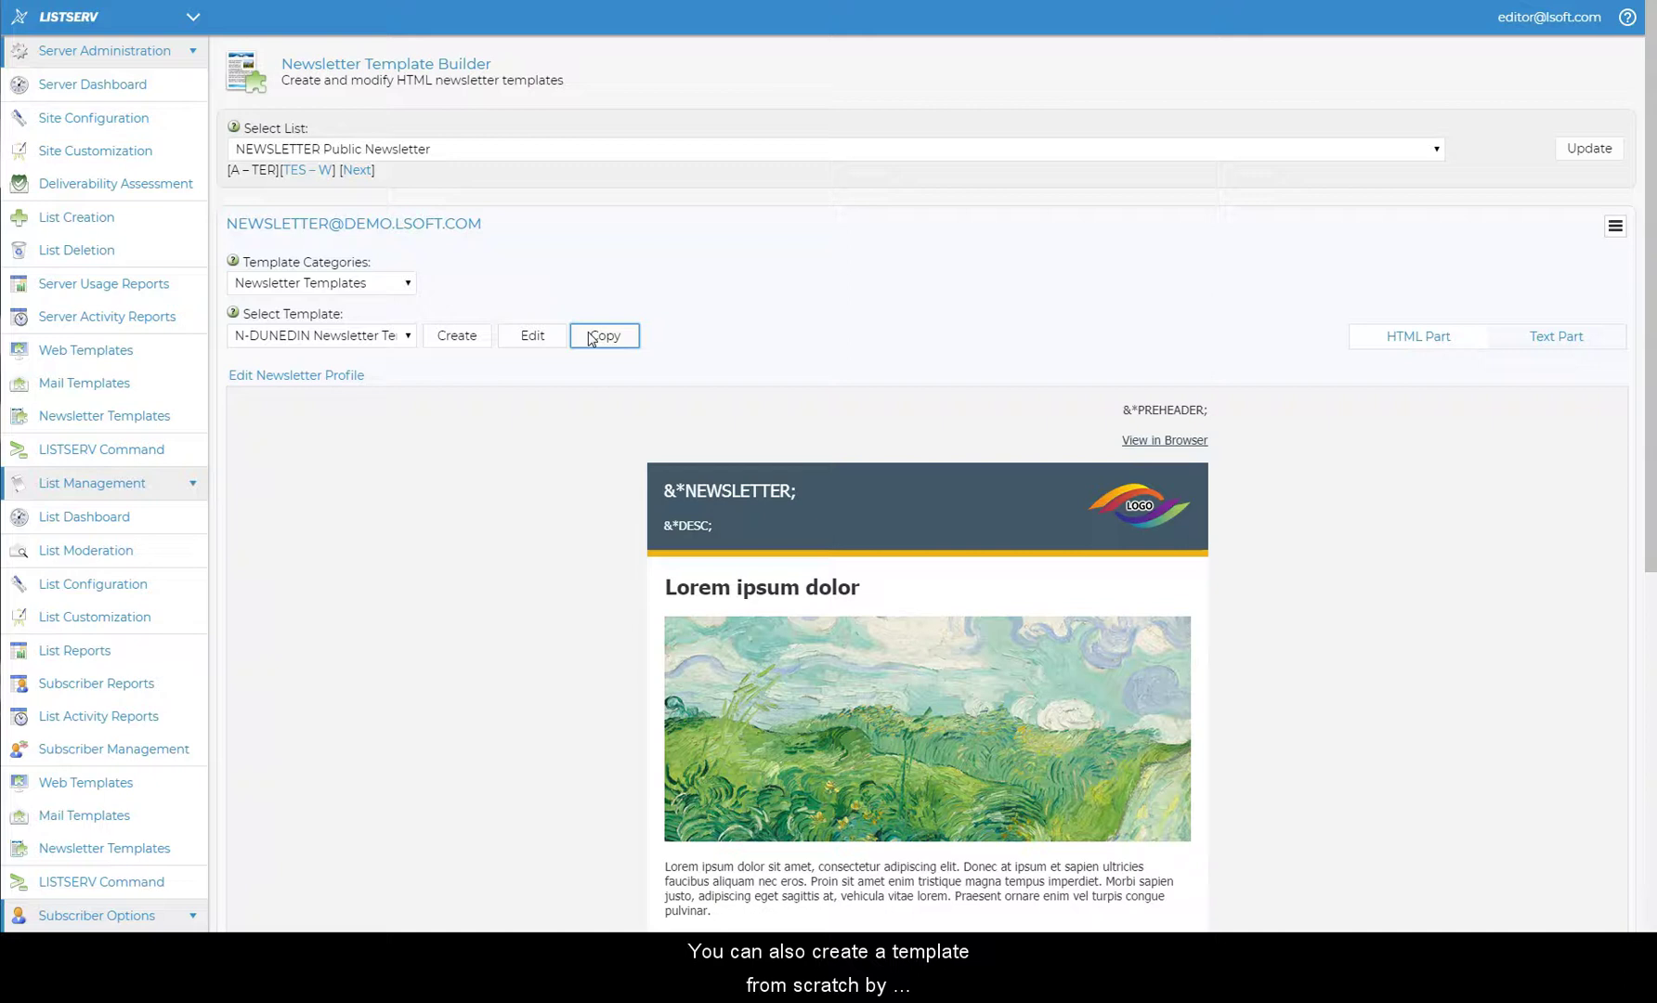
Step: Copy N-DUNEDIN as template N-GOODE with the description 'Goode University Newsletter'
left_click(456, 341)
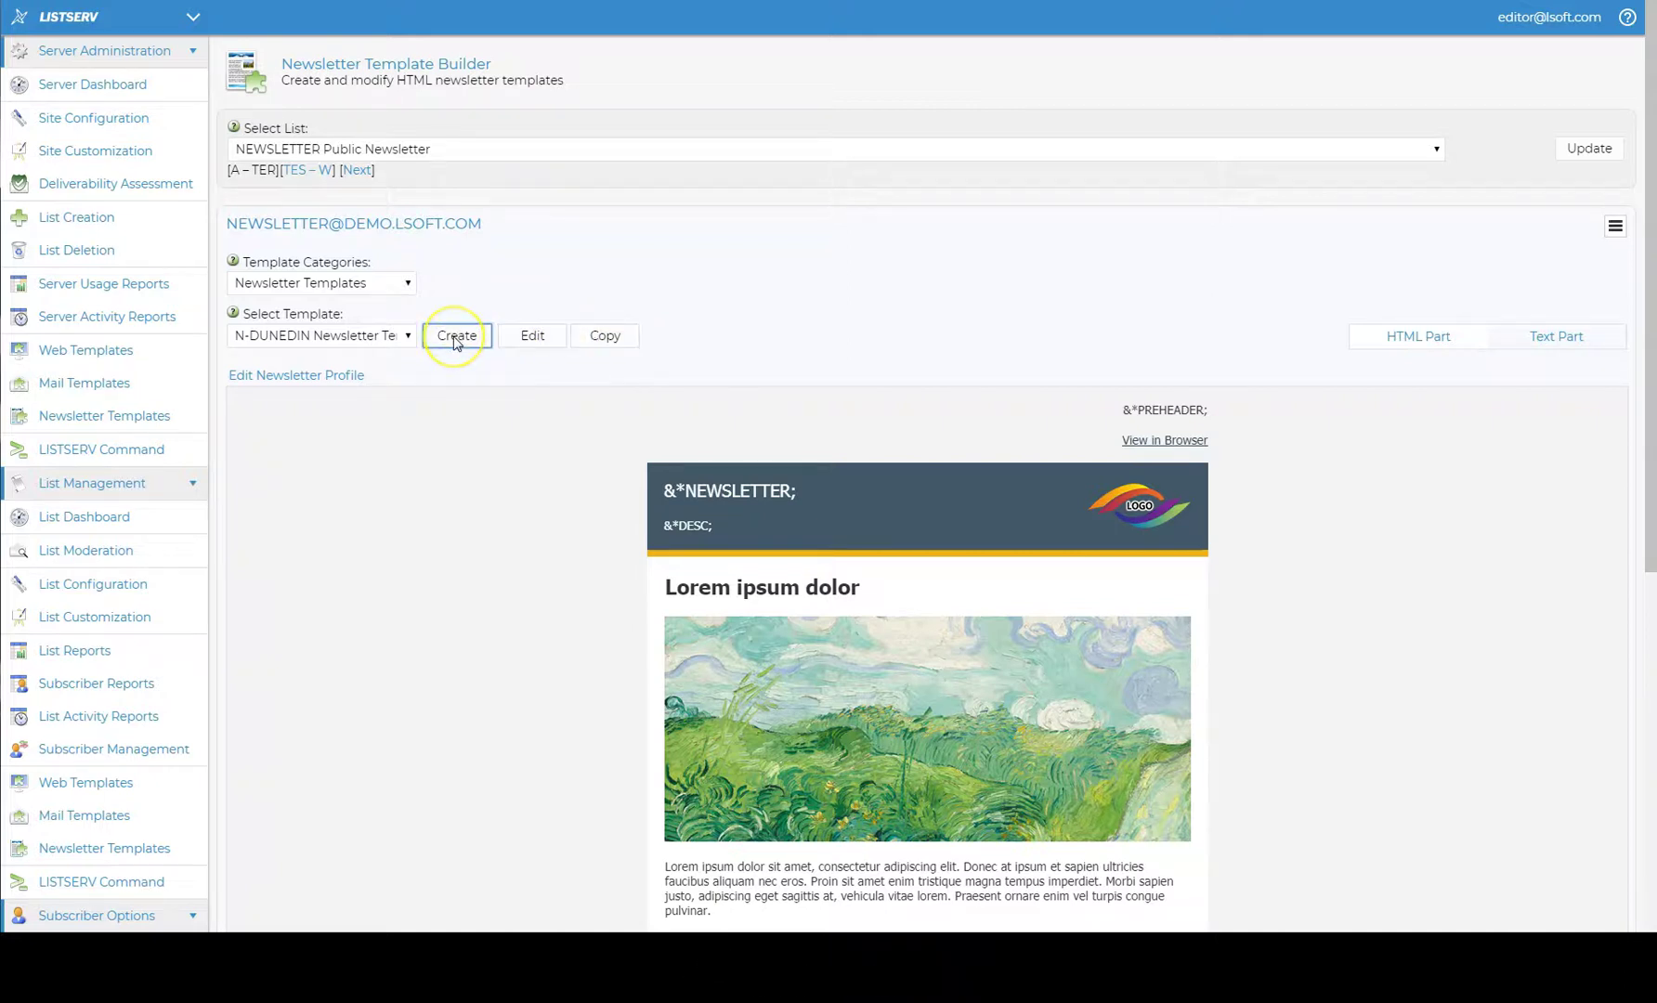
left_click(597, 336)
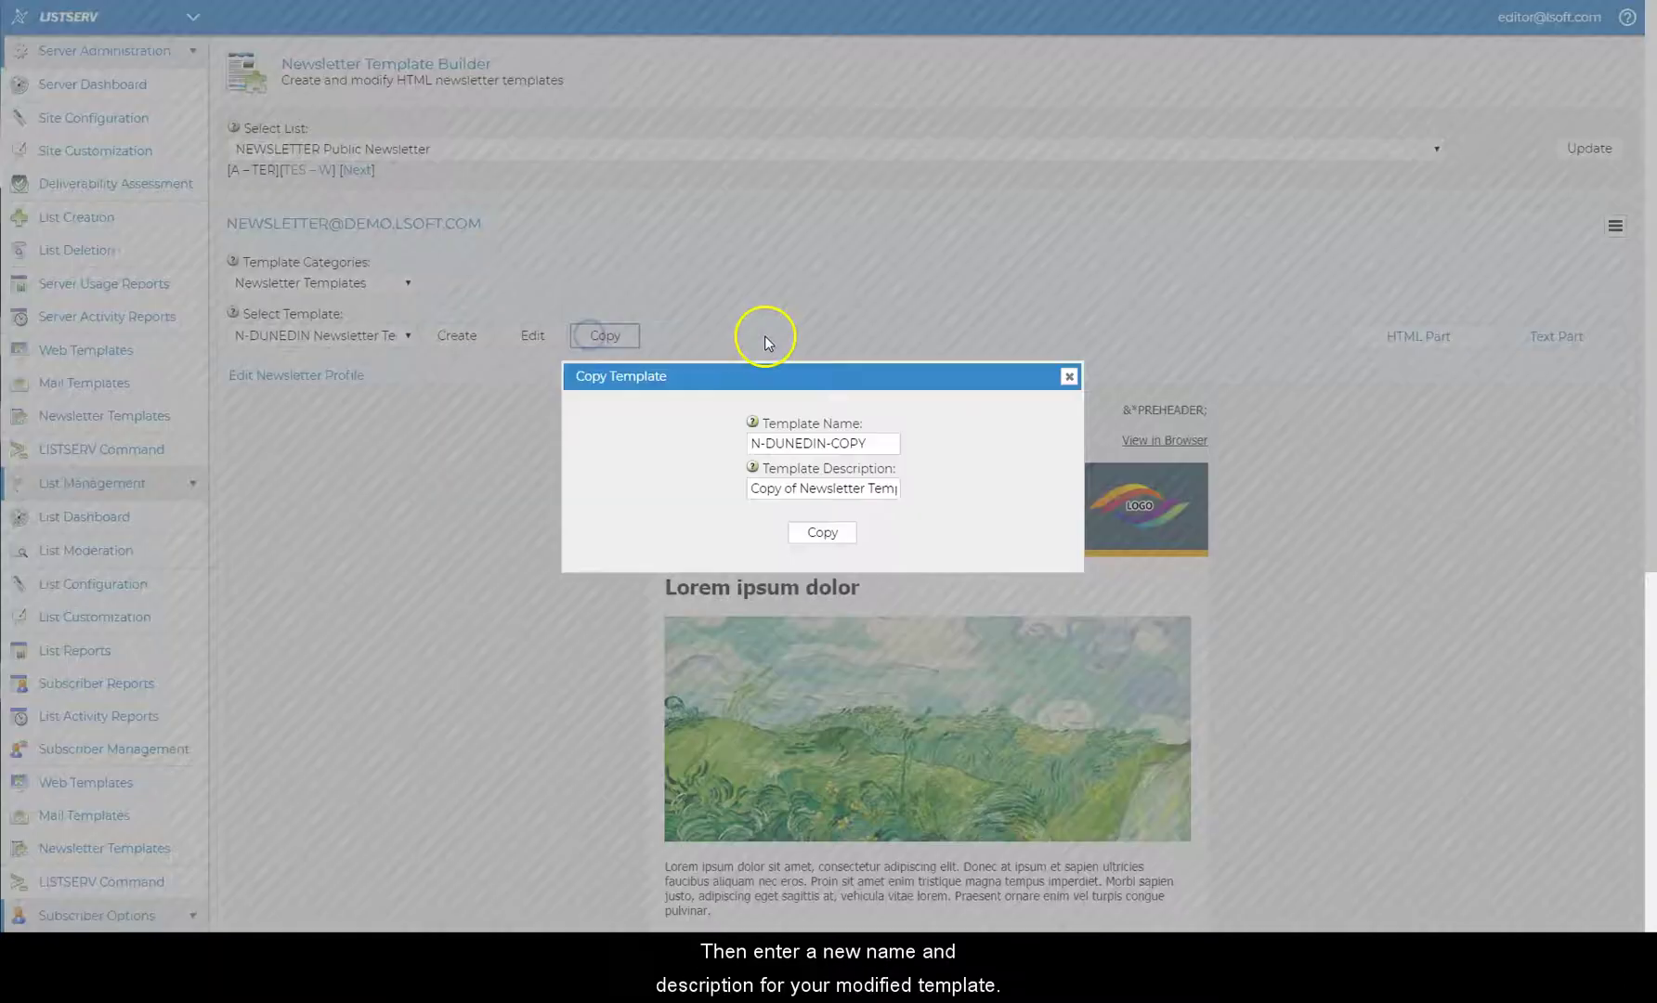
left_click_drag(850, 443, 623, 432)
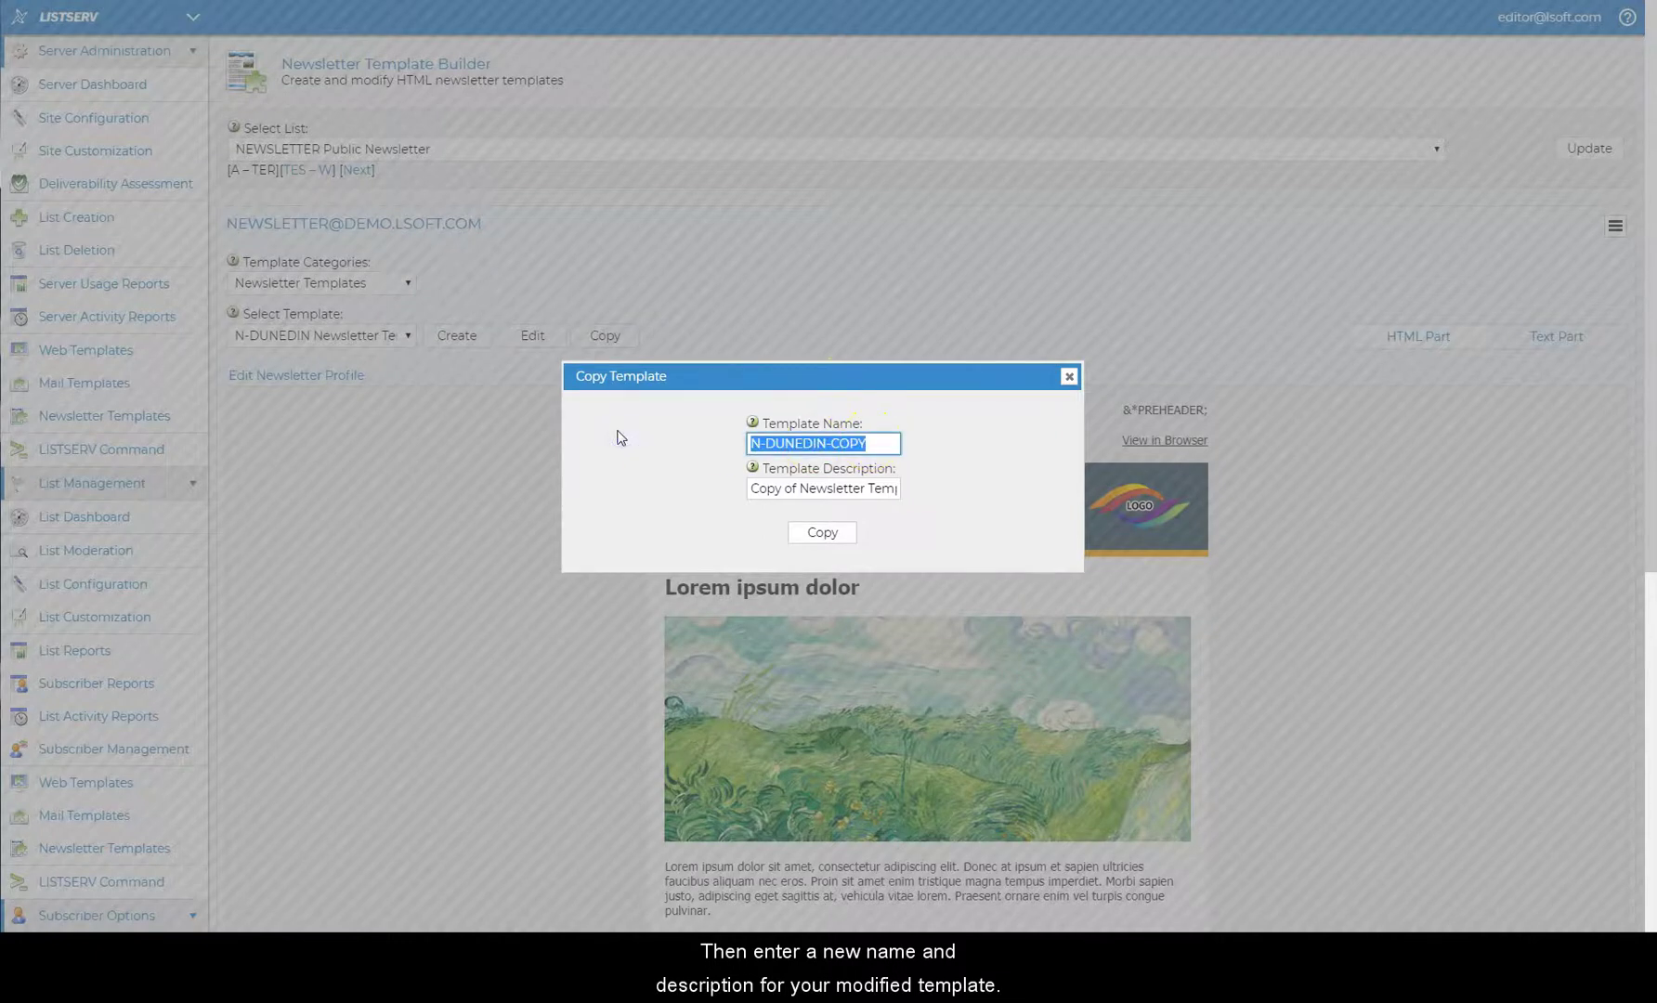
type("N-GOODE")
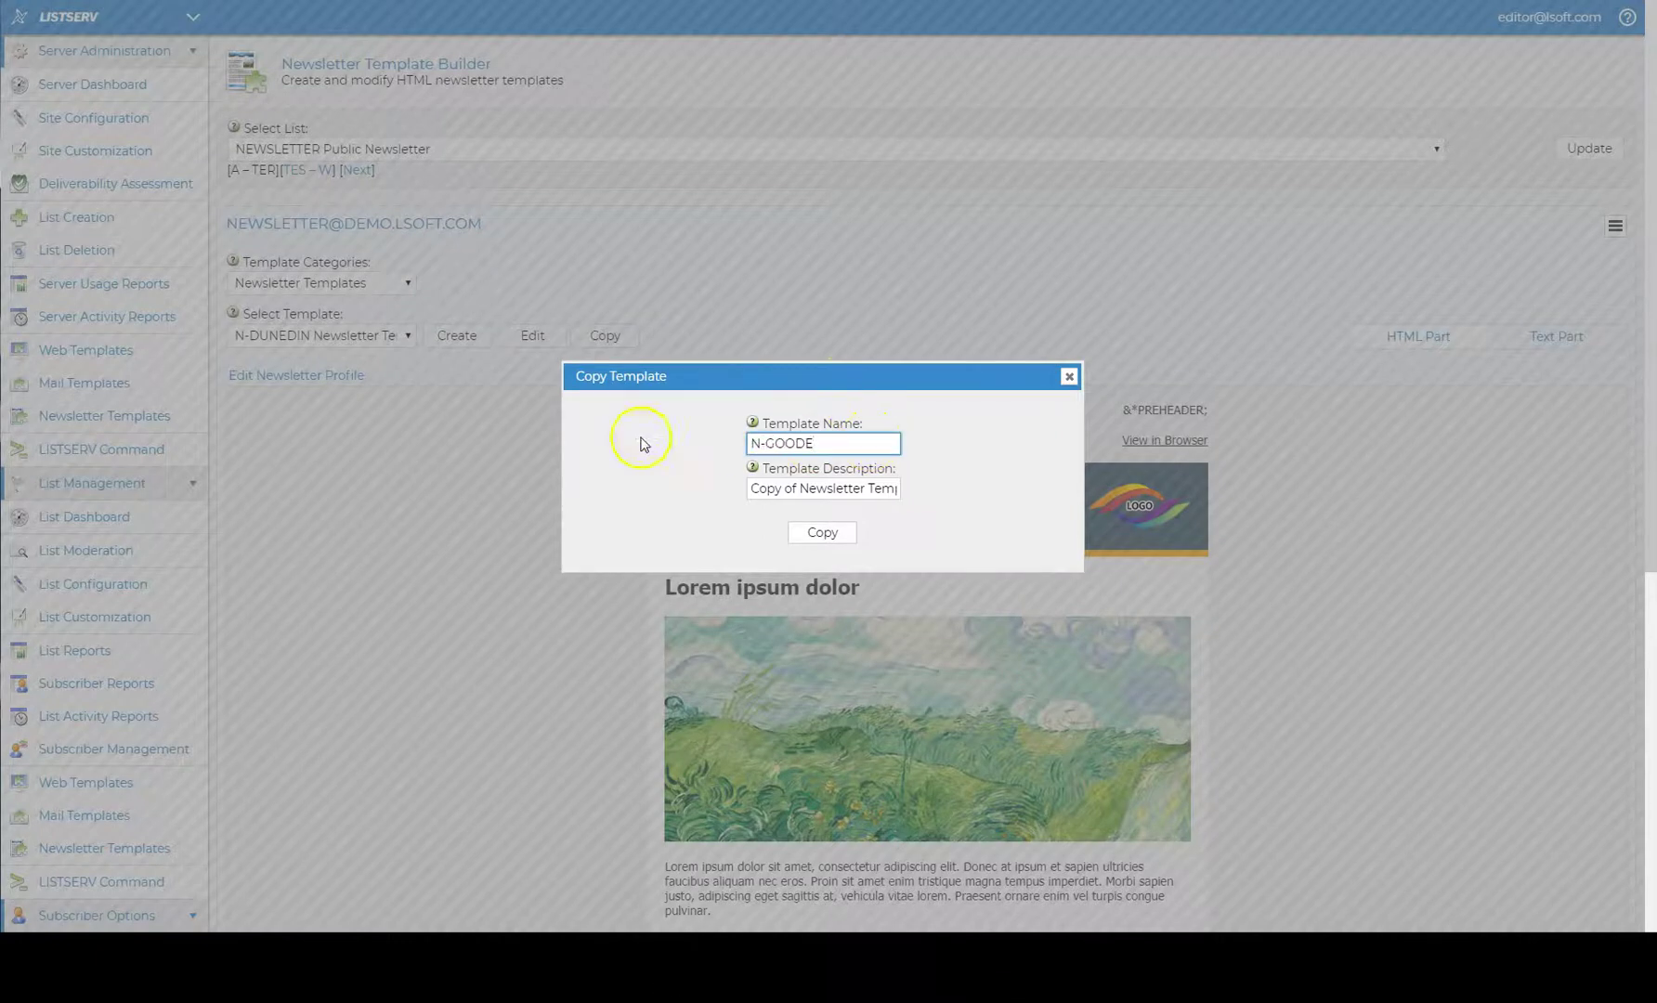
key("Tab")
type("Goode University Newsletter")
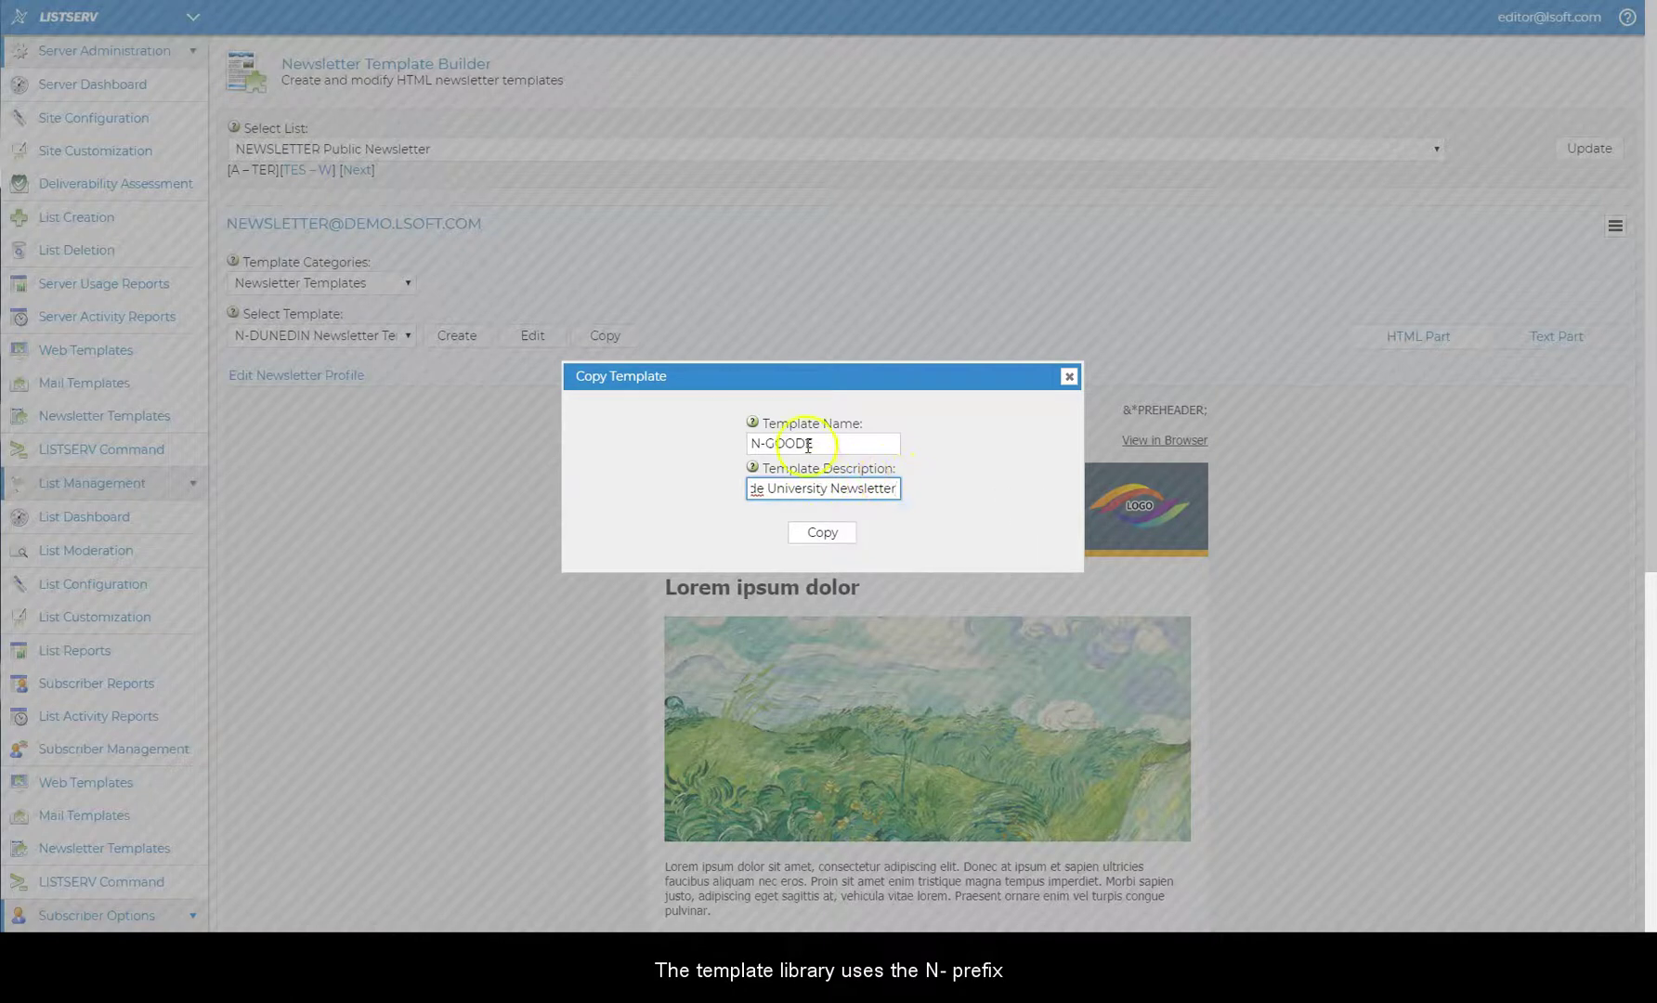
left_click_drag(761, 440, 721, 440)
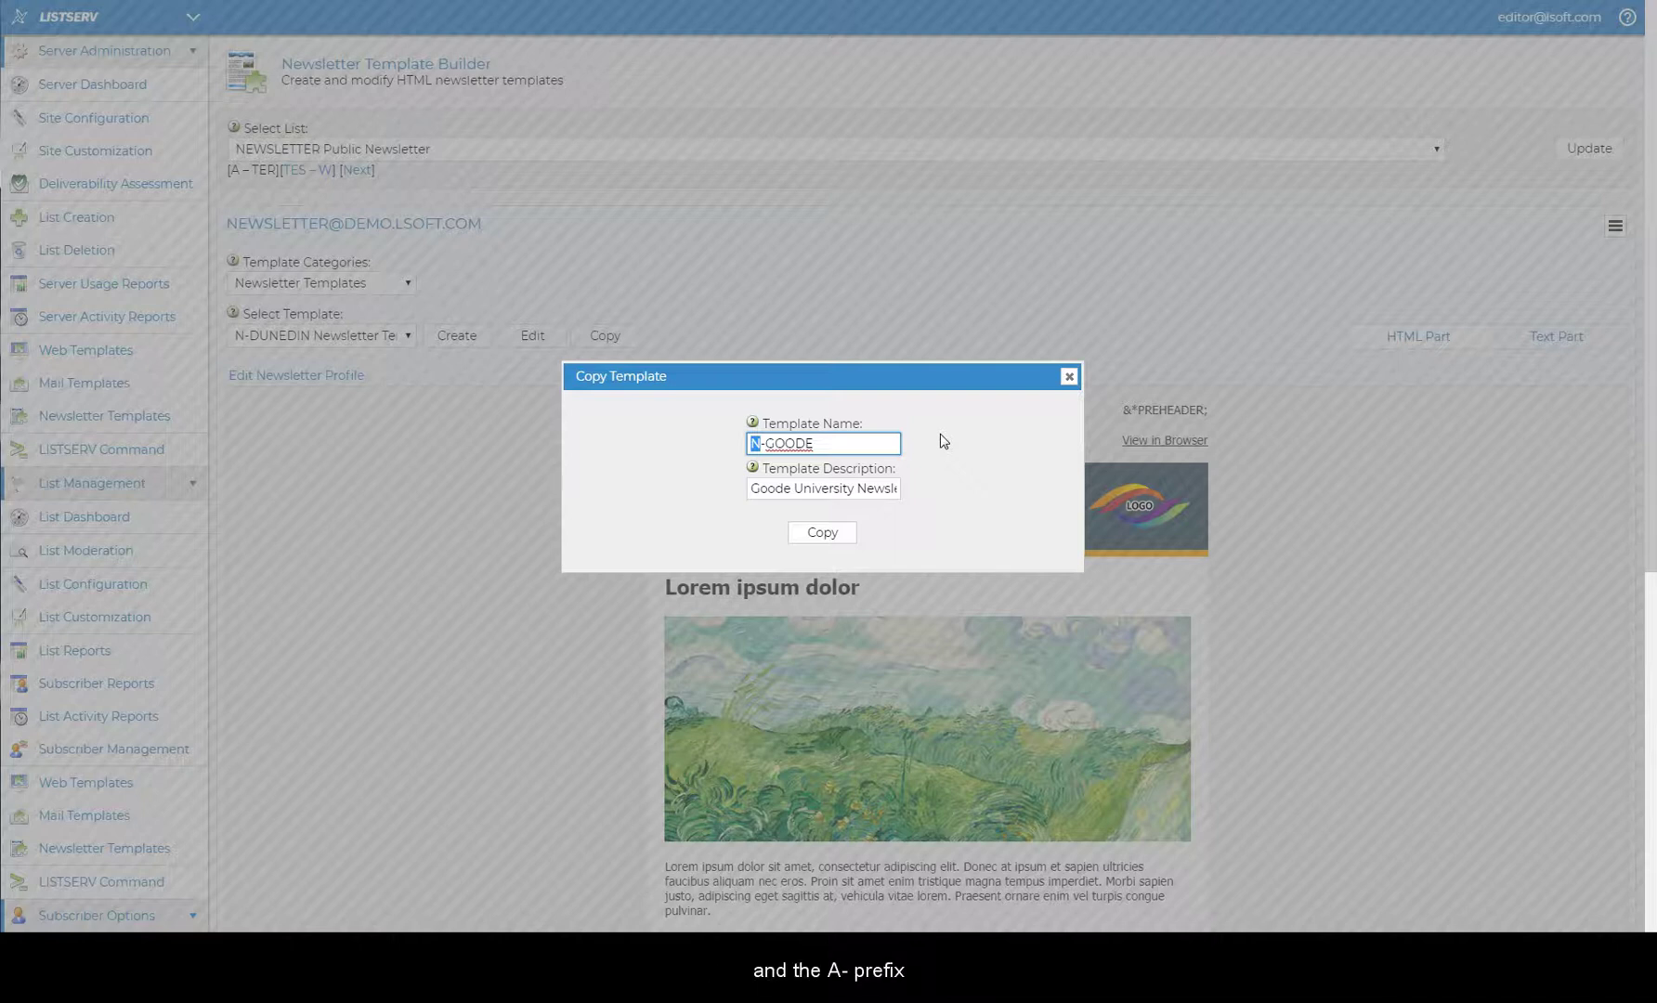
type("A")
left_click(816, 537)
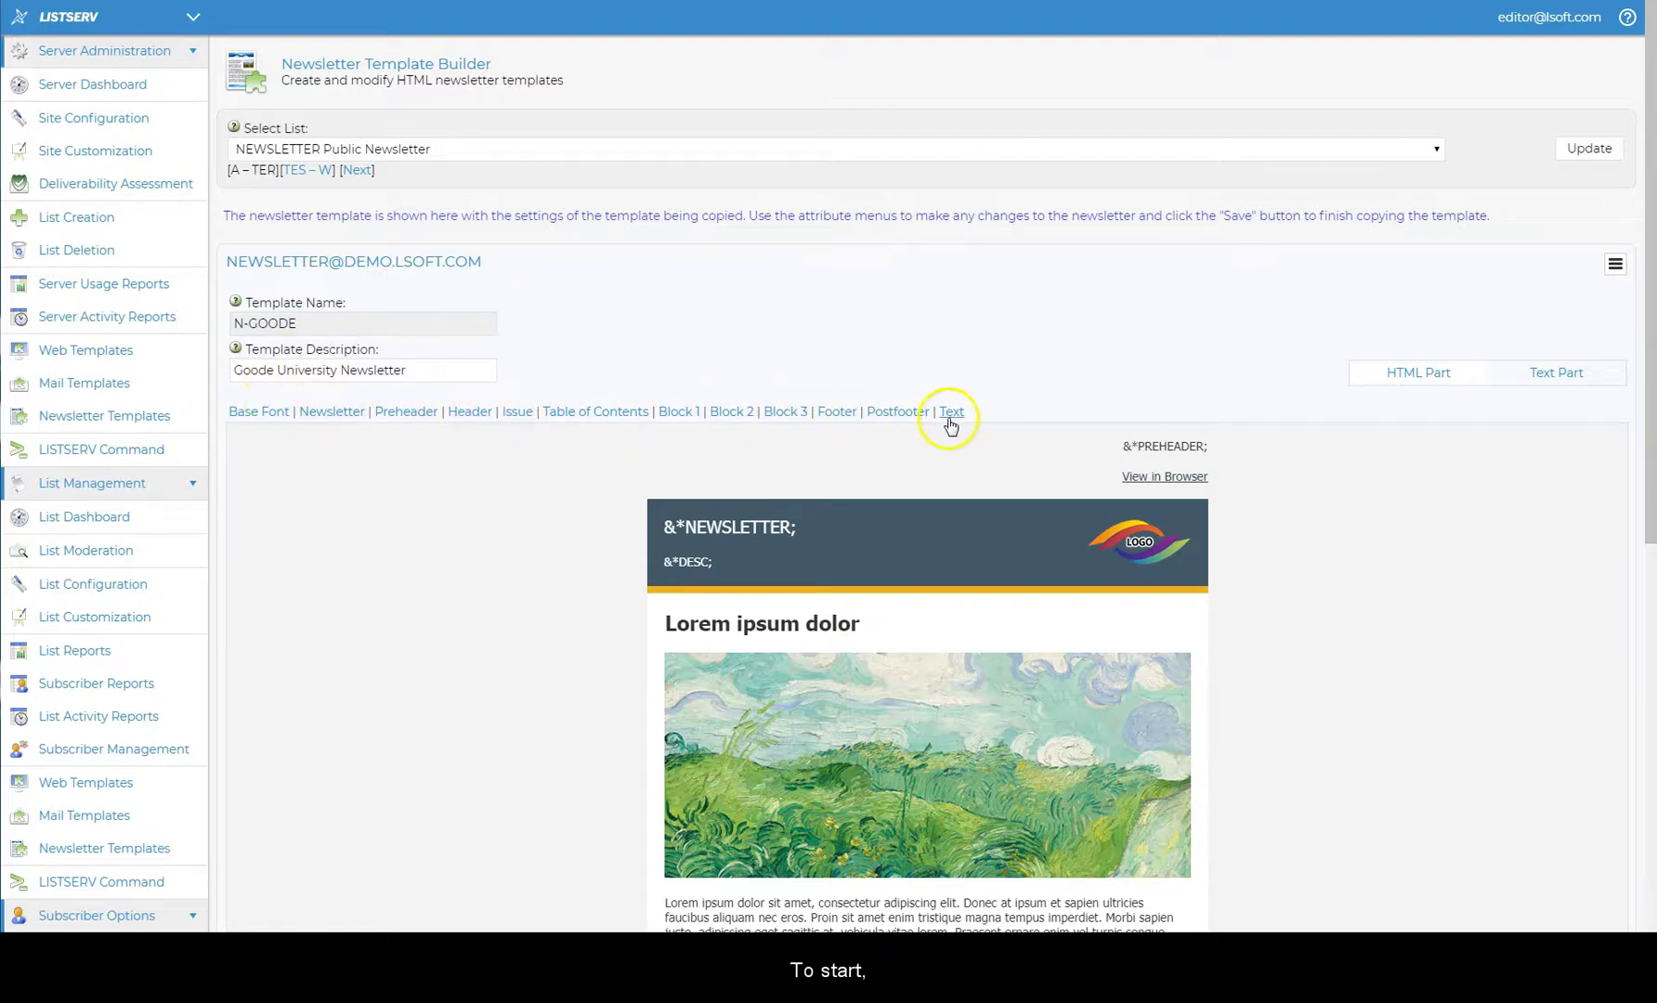
Step: Set the template's base font family to Montserrat with 19px headlines
left_click(258, 415)
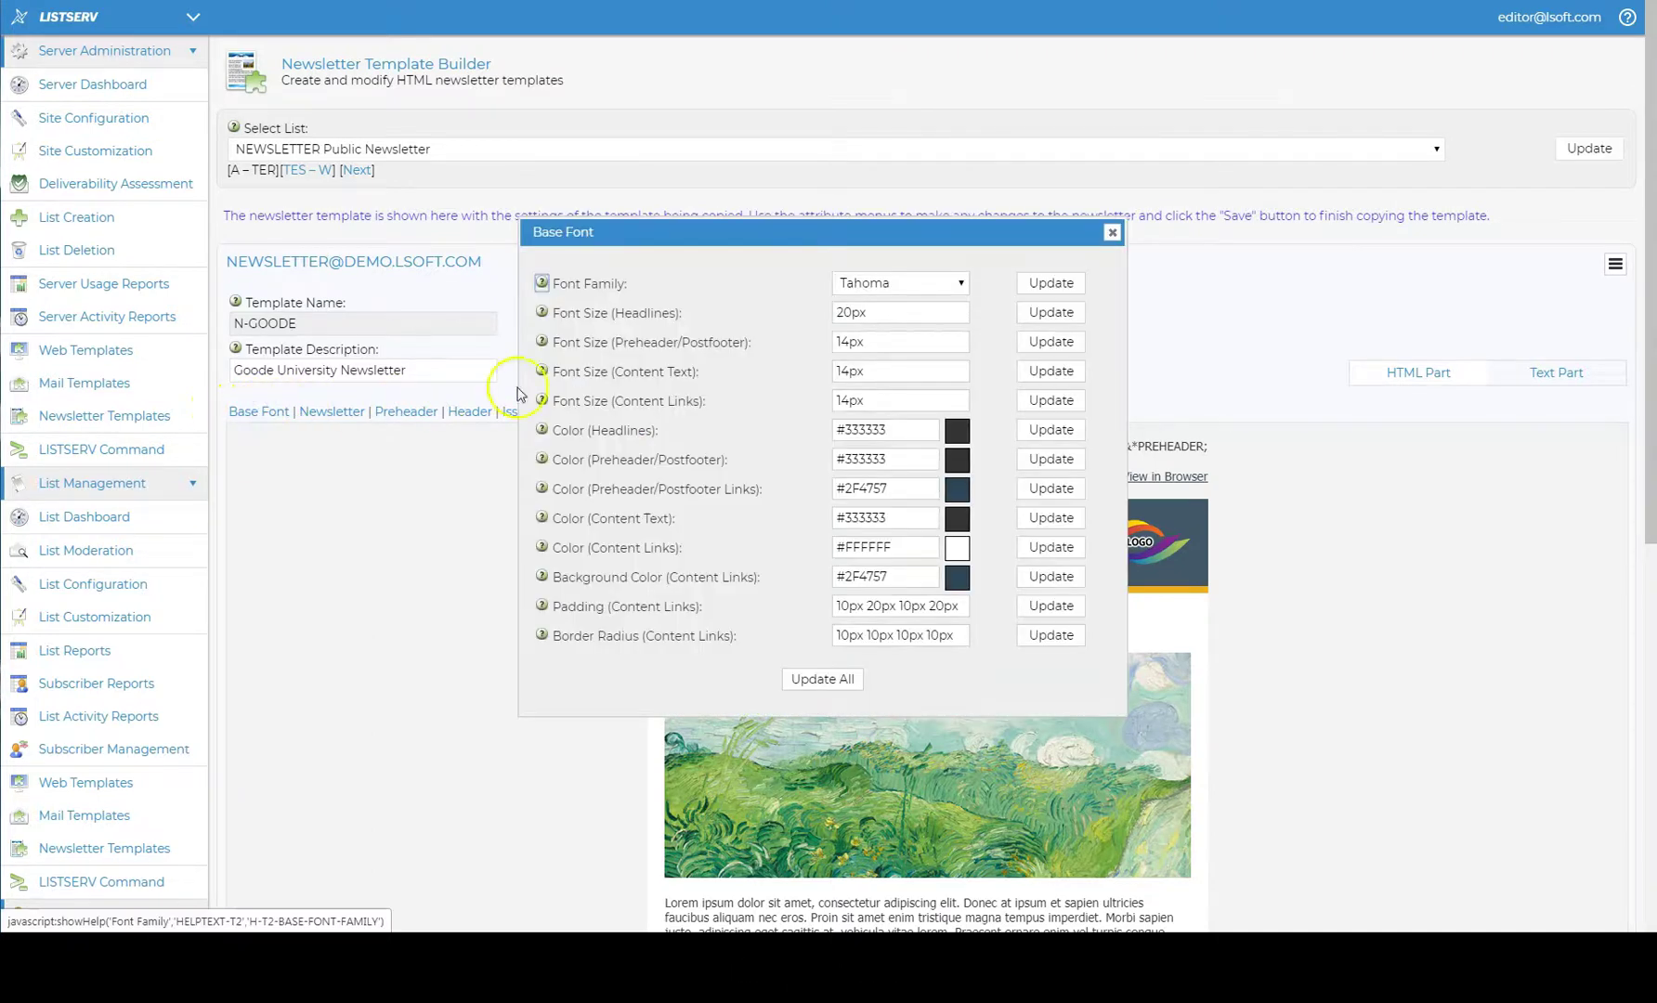
left_click(959, 284)
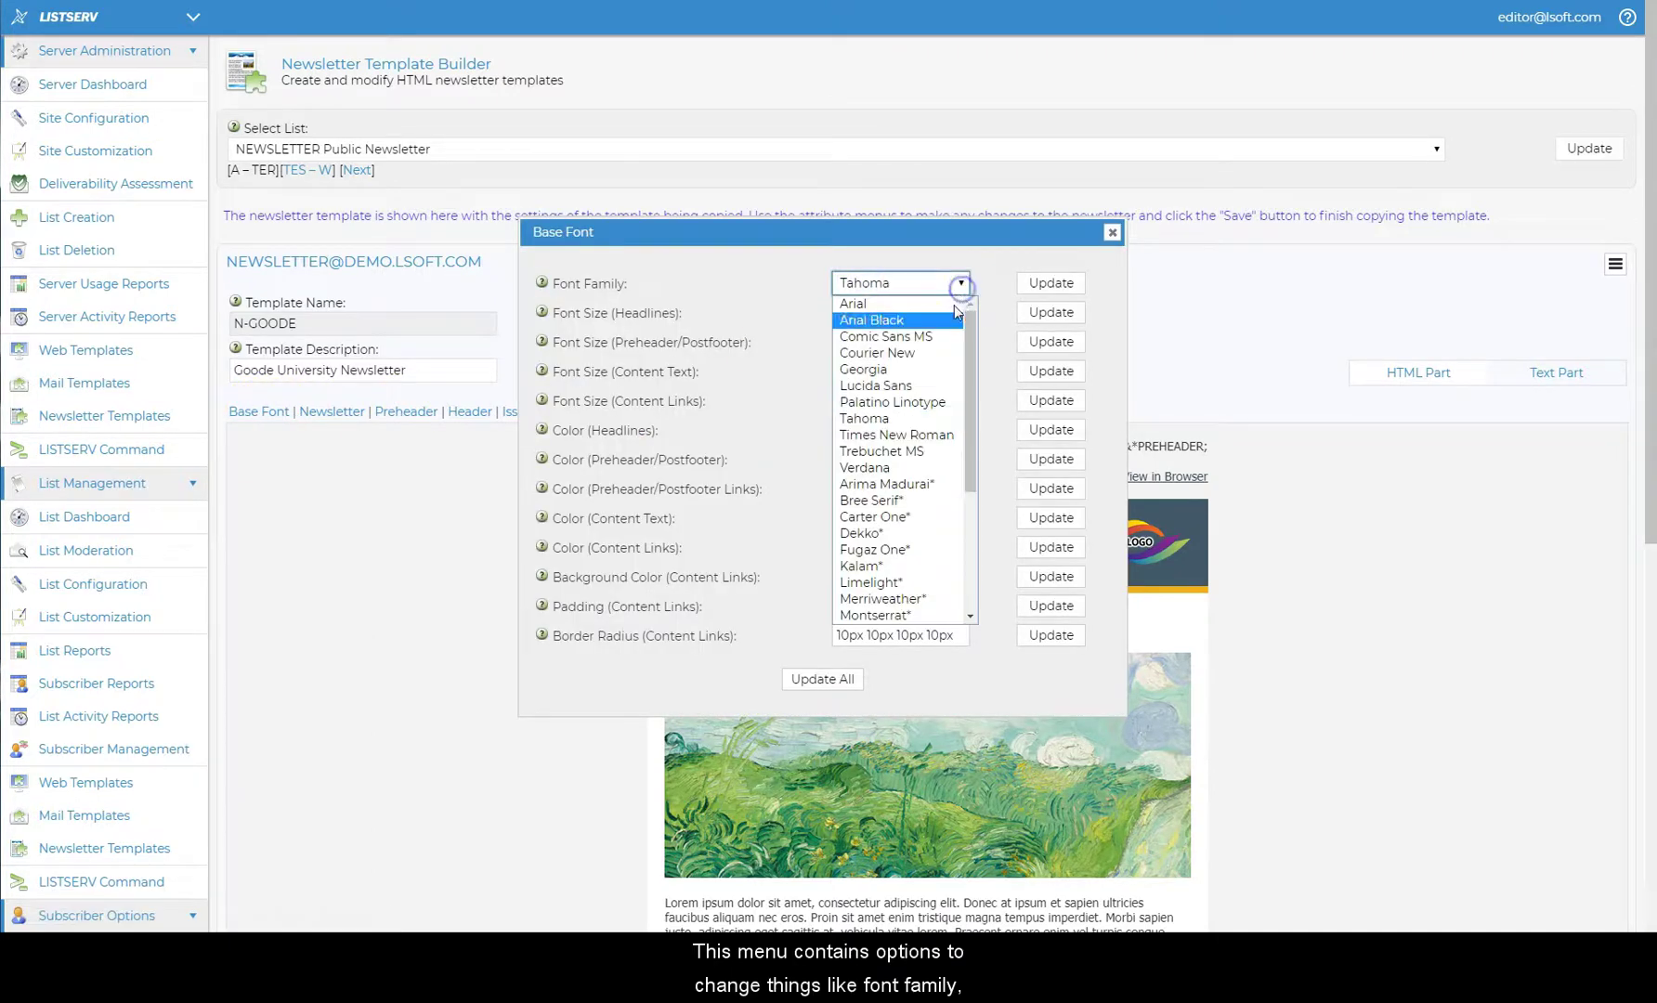
left_click(878, 615)
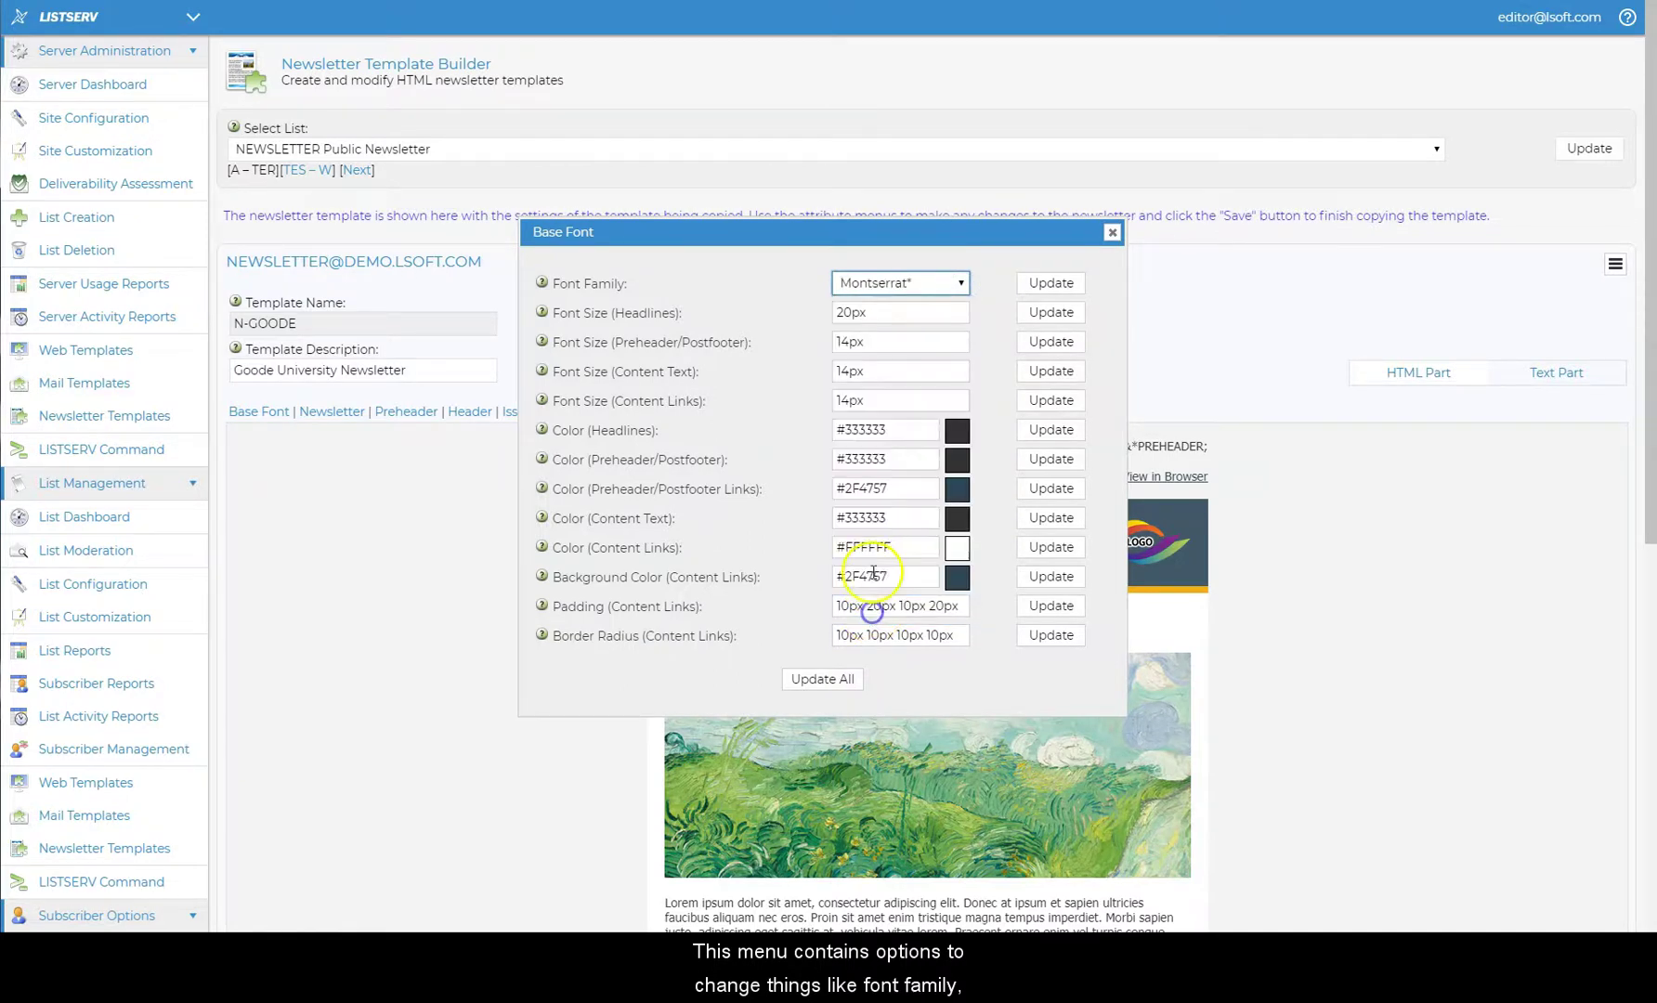
left_click(851, 313)
key("BackSpace")
key("BackSpace")
type("19")
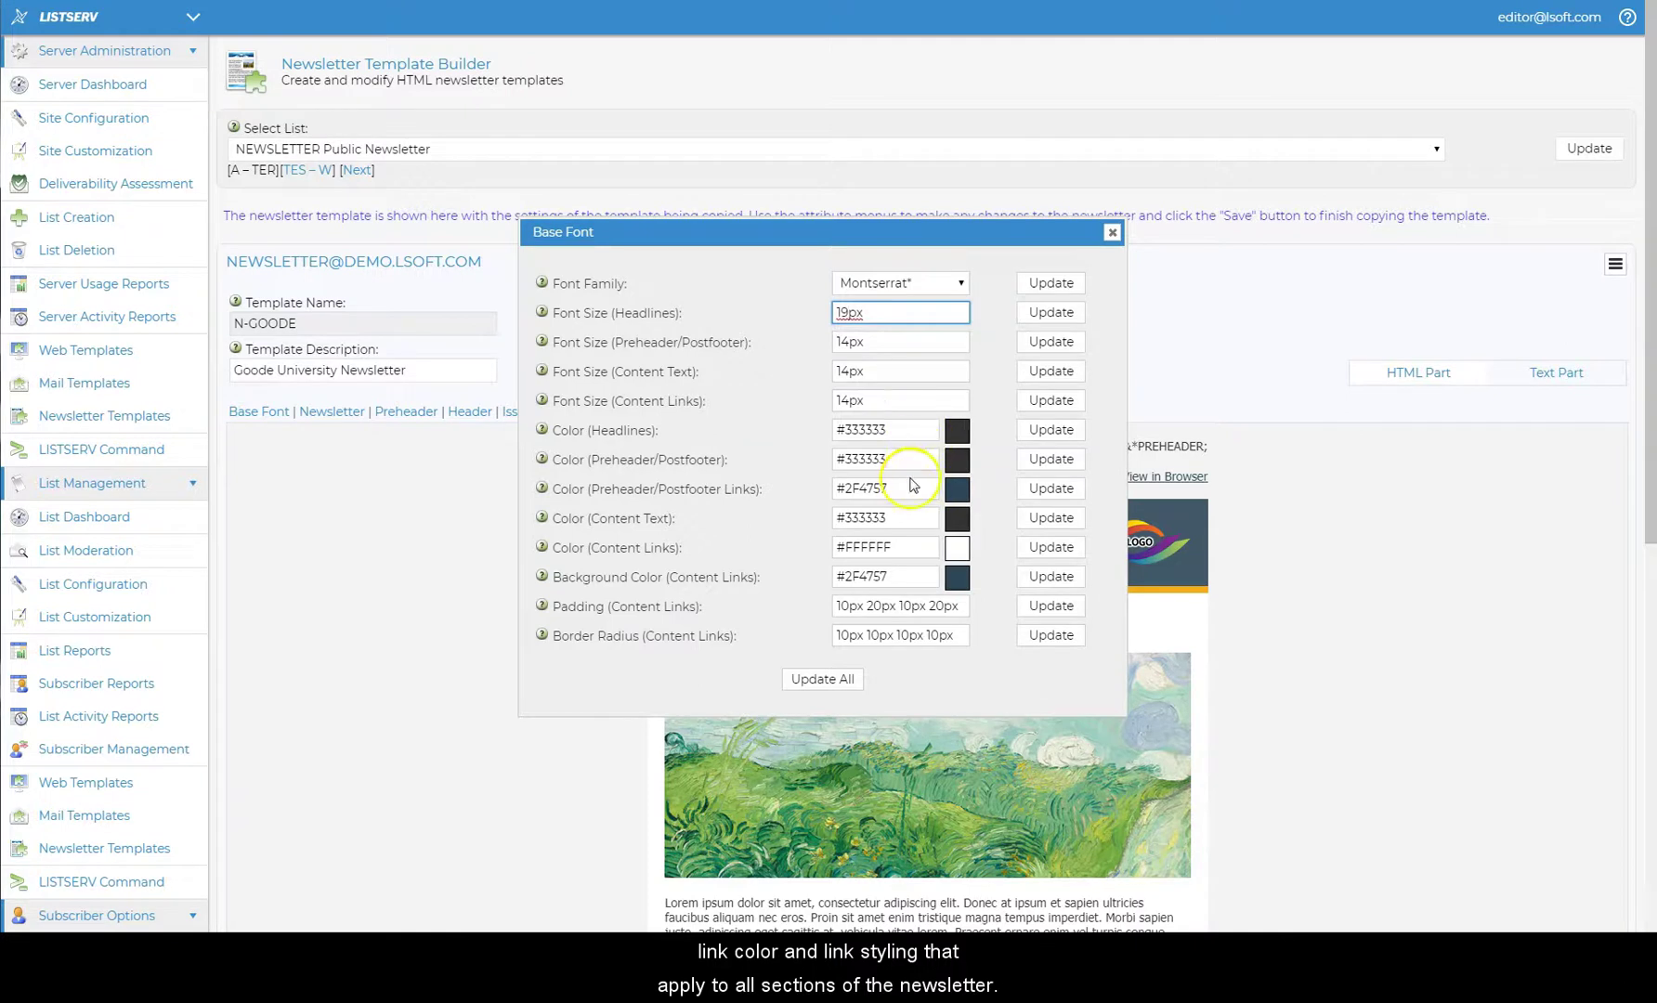
Step: Make preheader/postfooter links and content-link backgrounds #F9A61A, then apply base fonts template-wide
left_click(908, 487)
left_click_drag(909, 485, 741, 481)
key("ctrl+v")
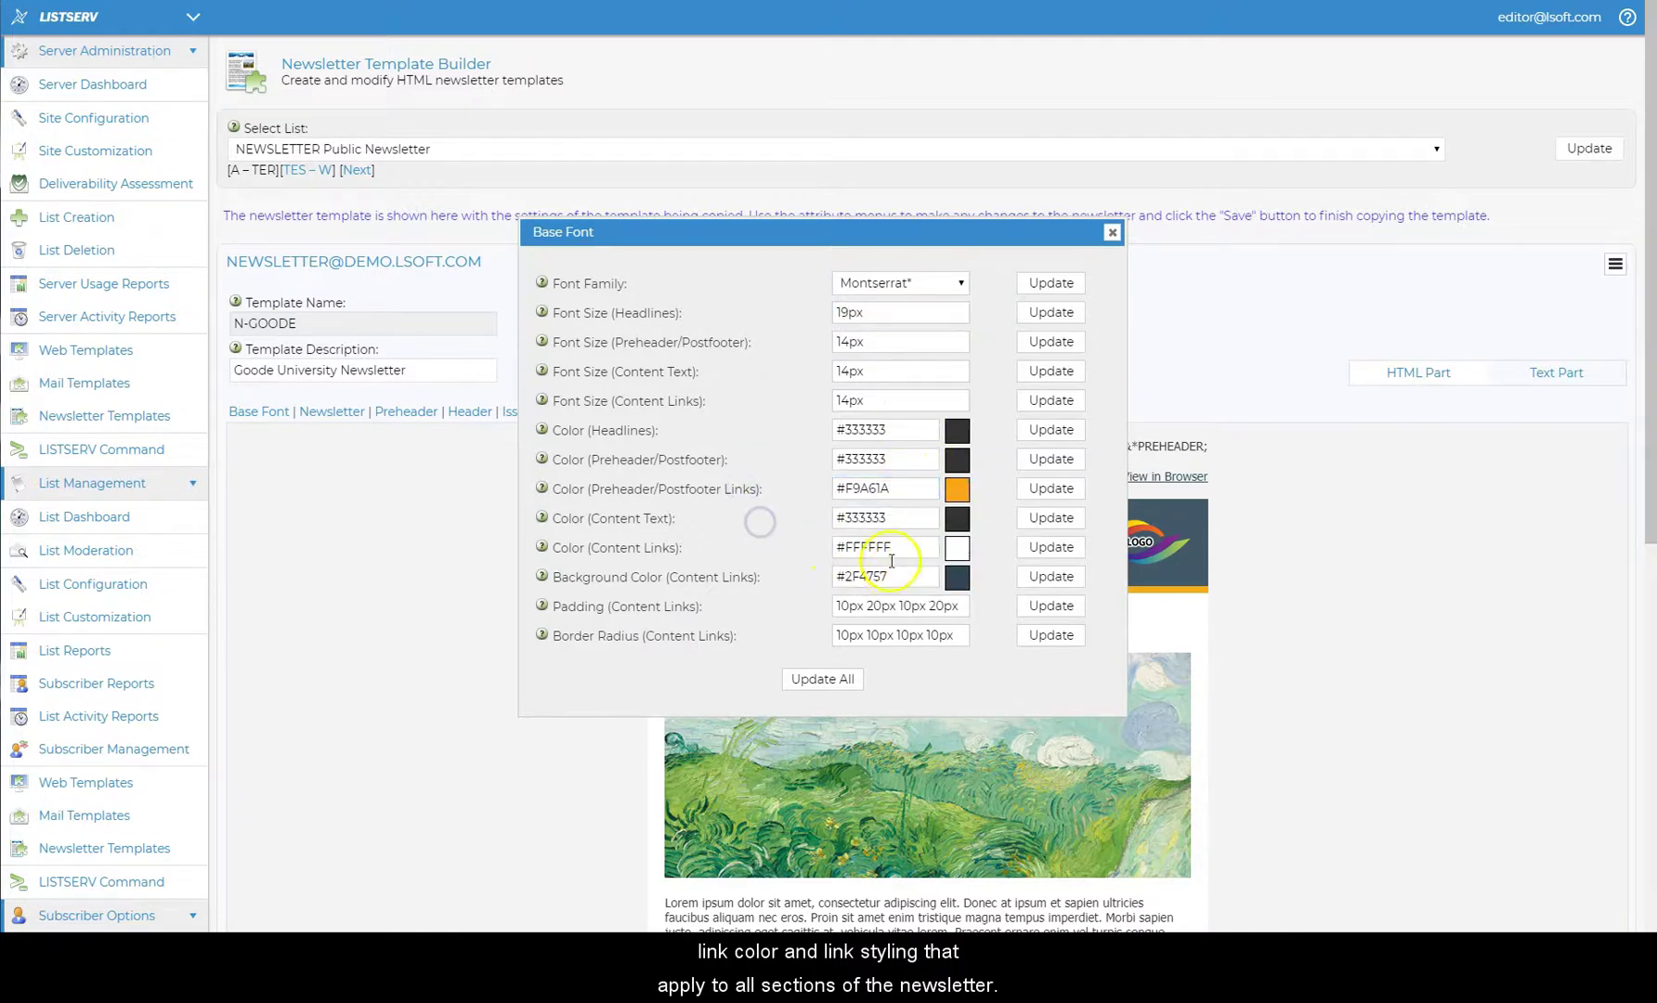
left_click_drag(897, 575, 772, 571)
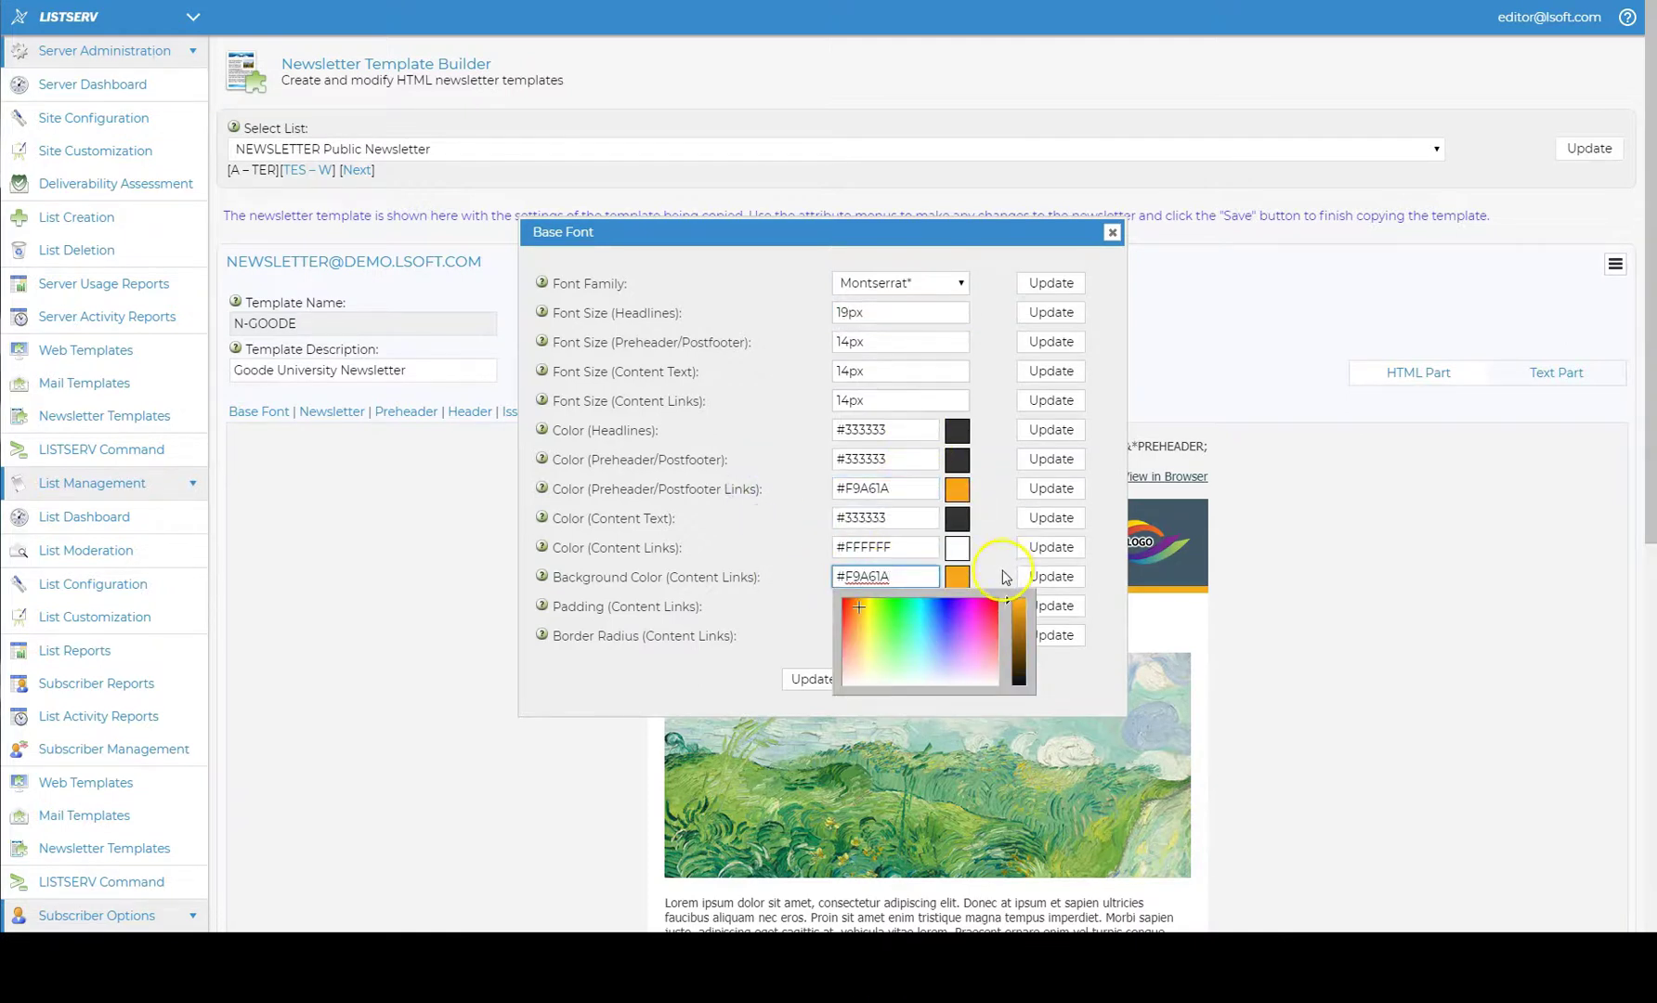
type("#F9A61A")
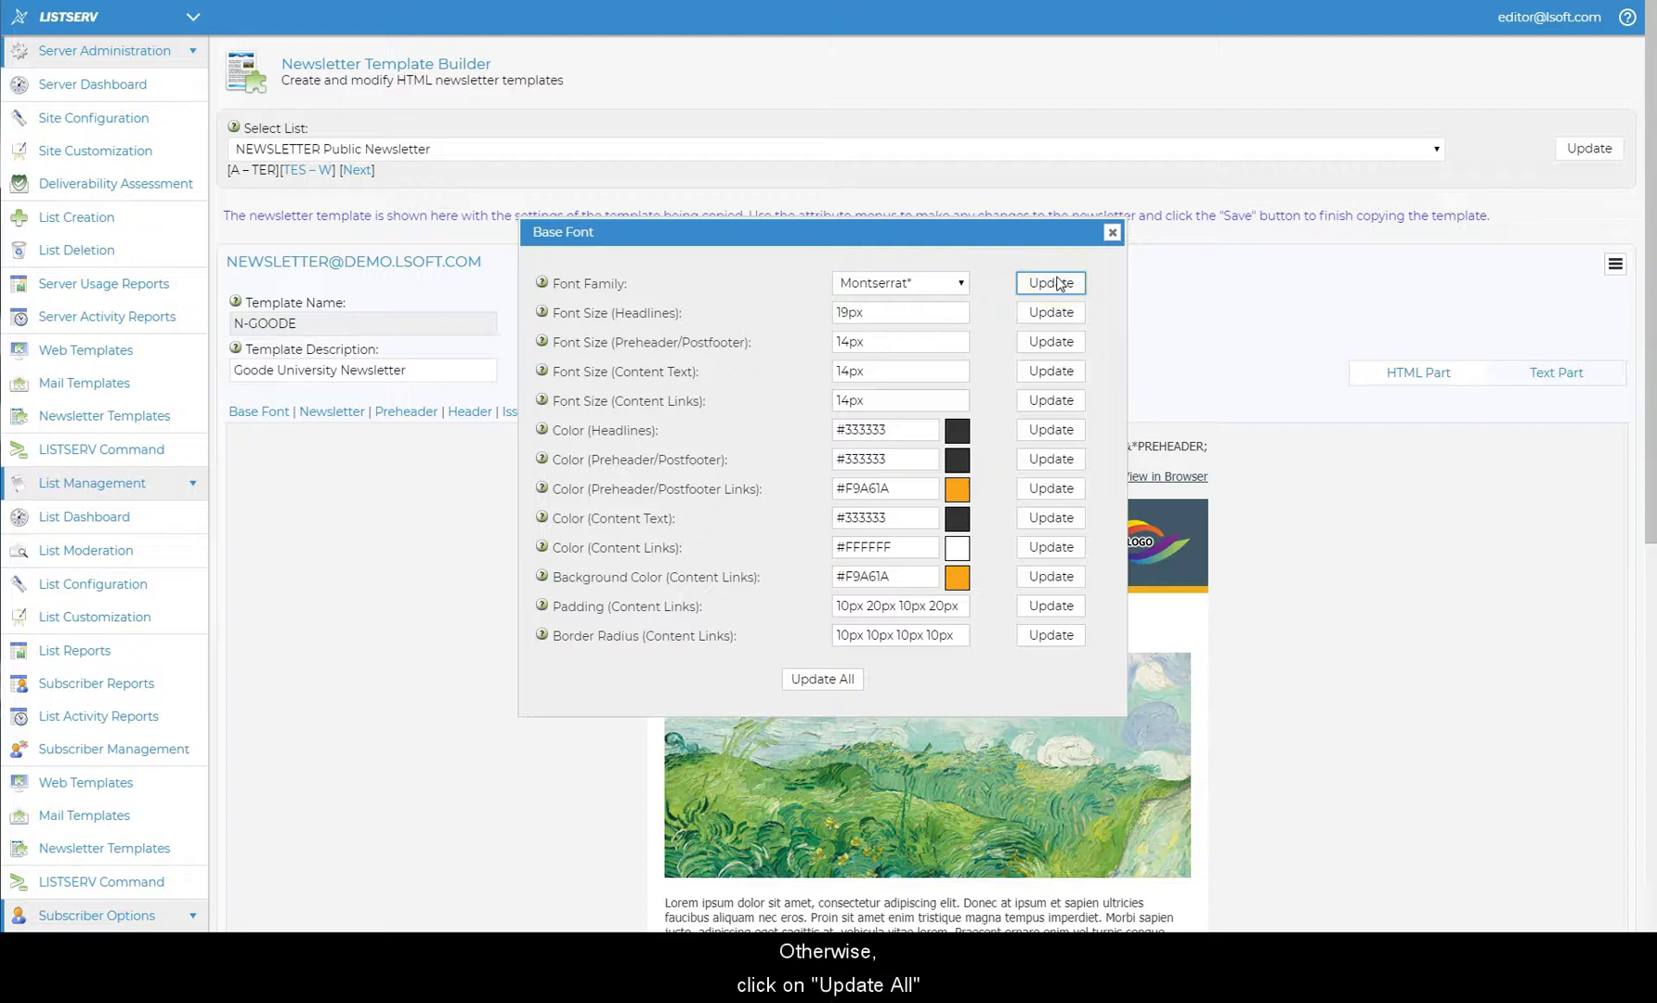
left_click(823, 679)
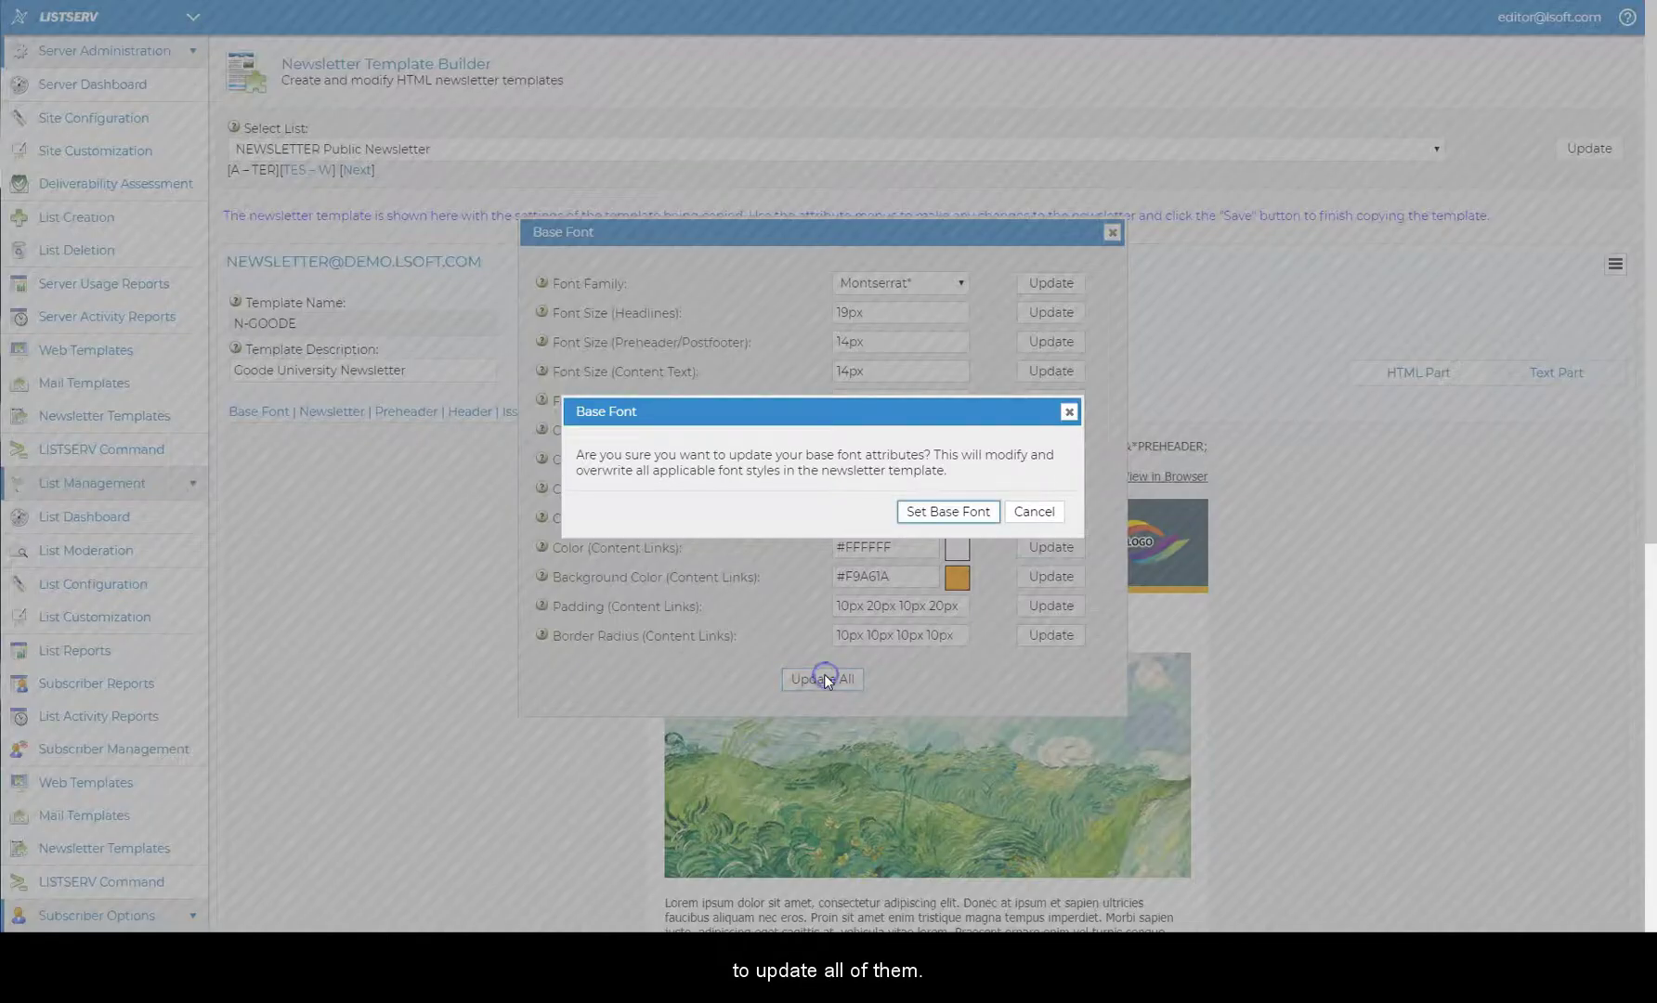
left_click(943, 511)
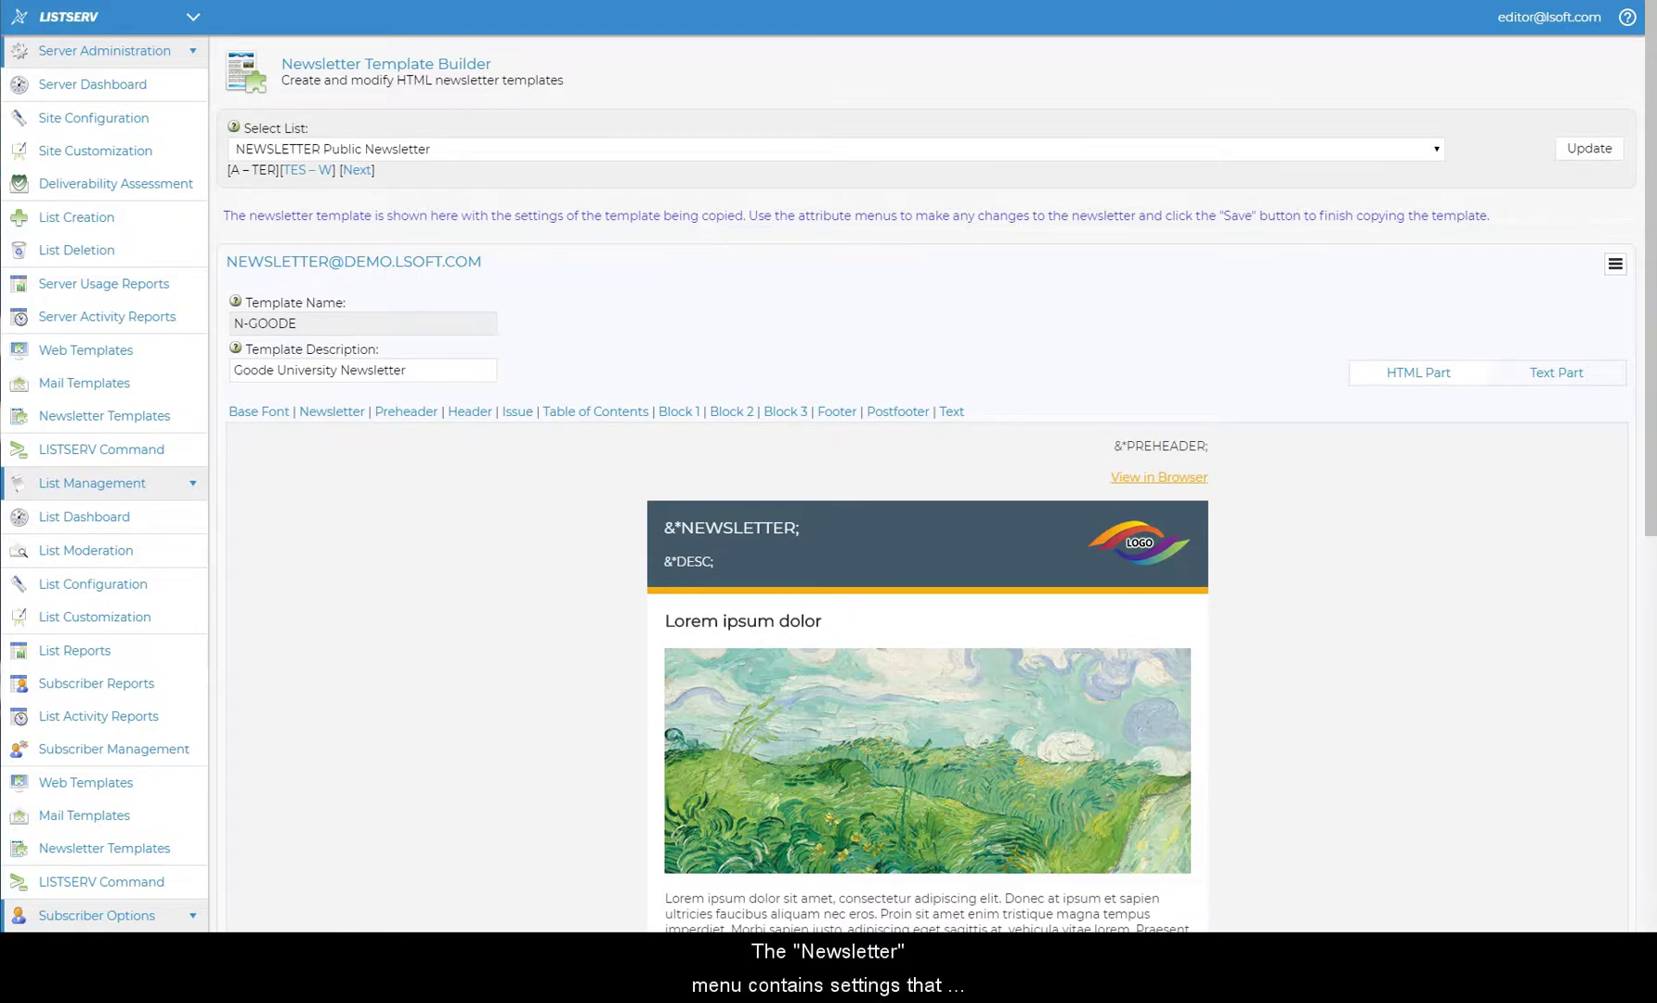
Step: Give the container a 1px solid #EAEAEA border and a pasted background image set to Repeat, then save
left_click(359, 421)
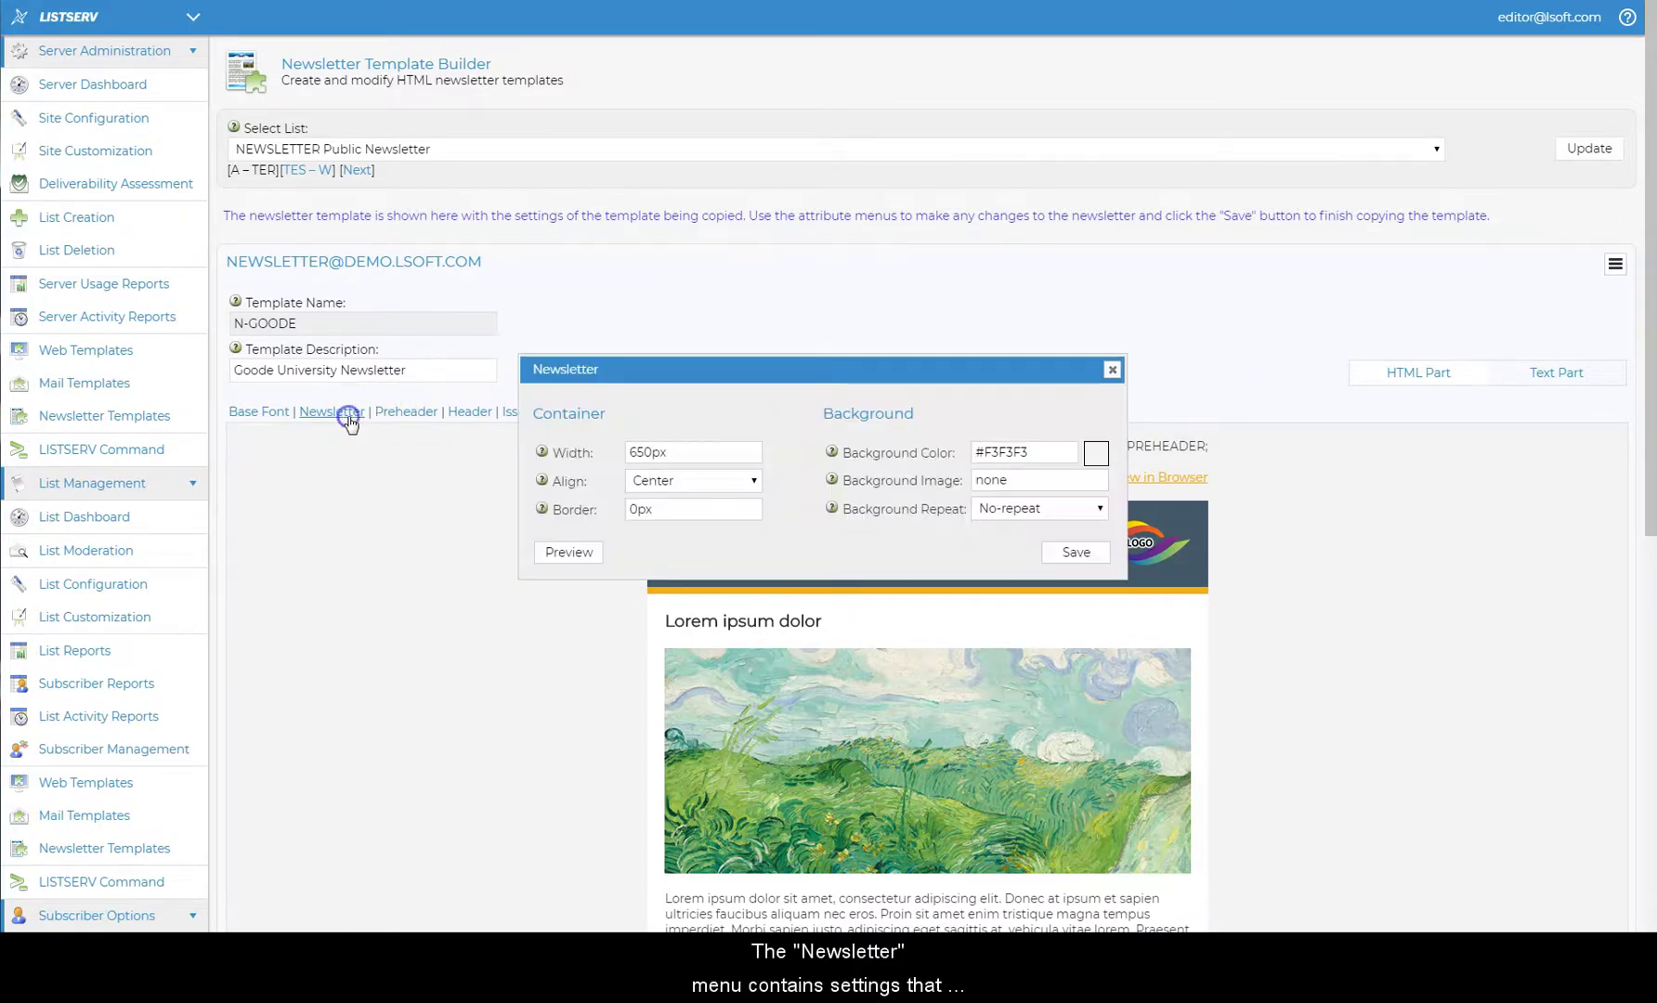
left_click(691, 454)
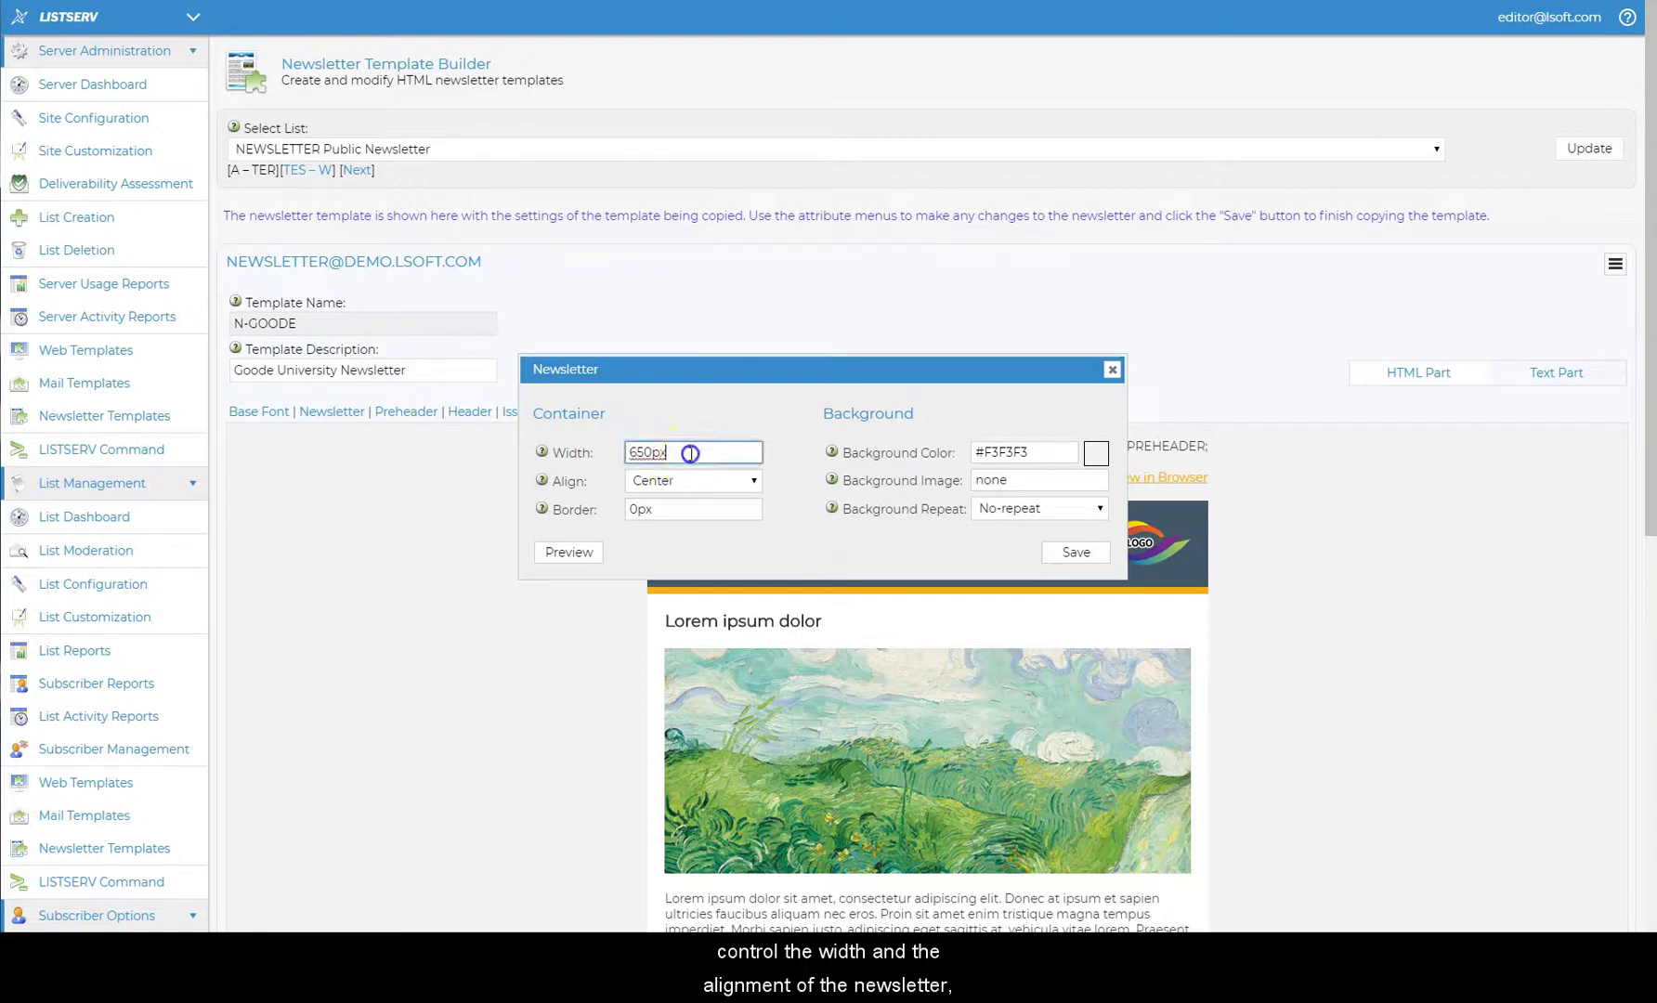
double_click(687, 508)
type("1")
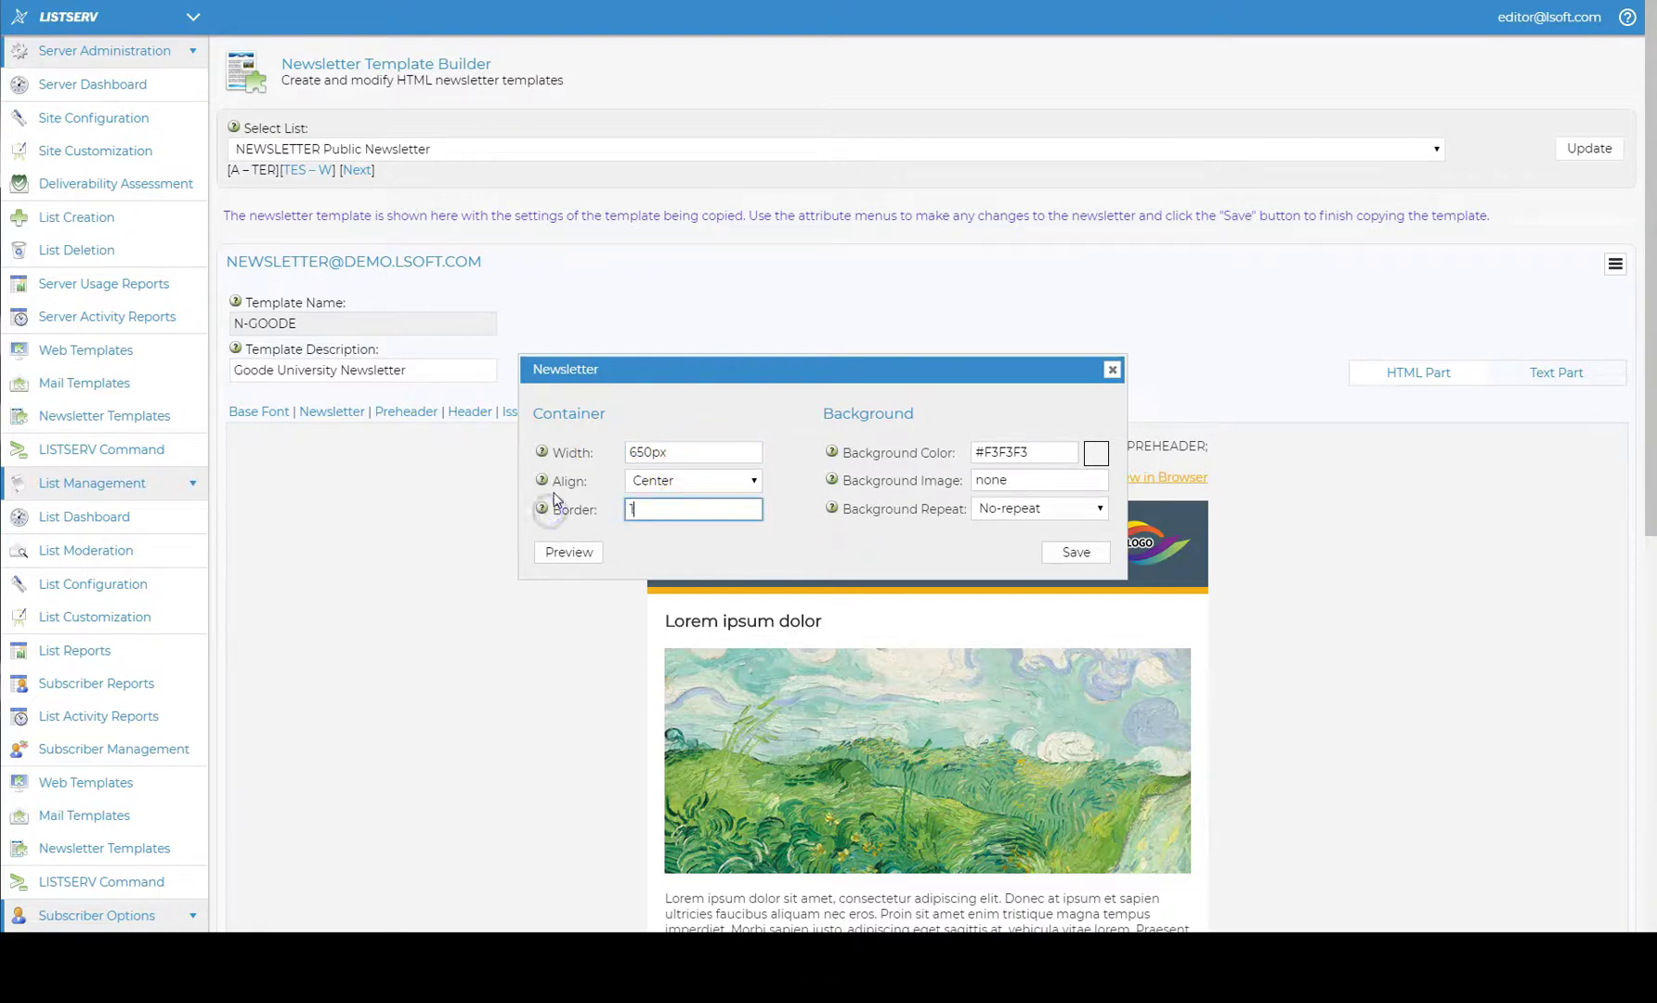
type("px solid #EAEAEA")
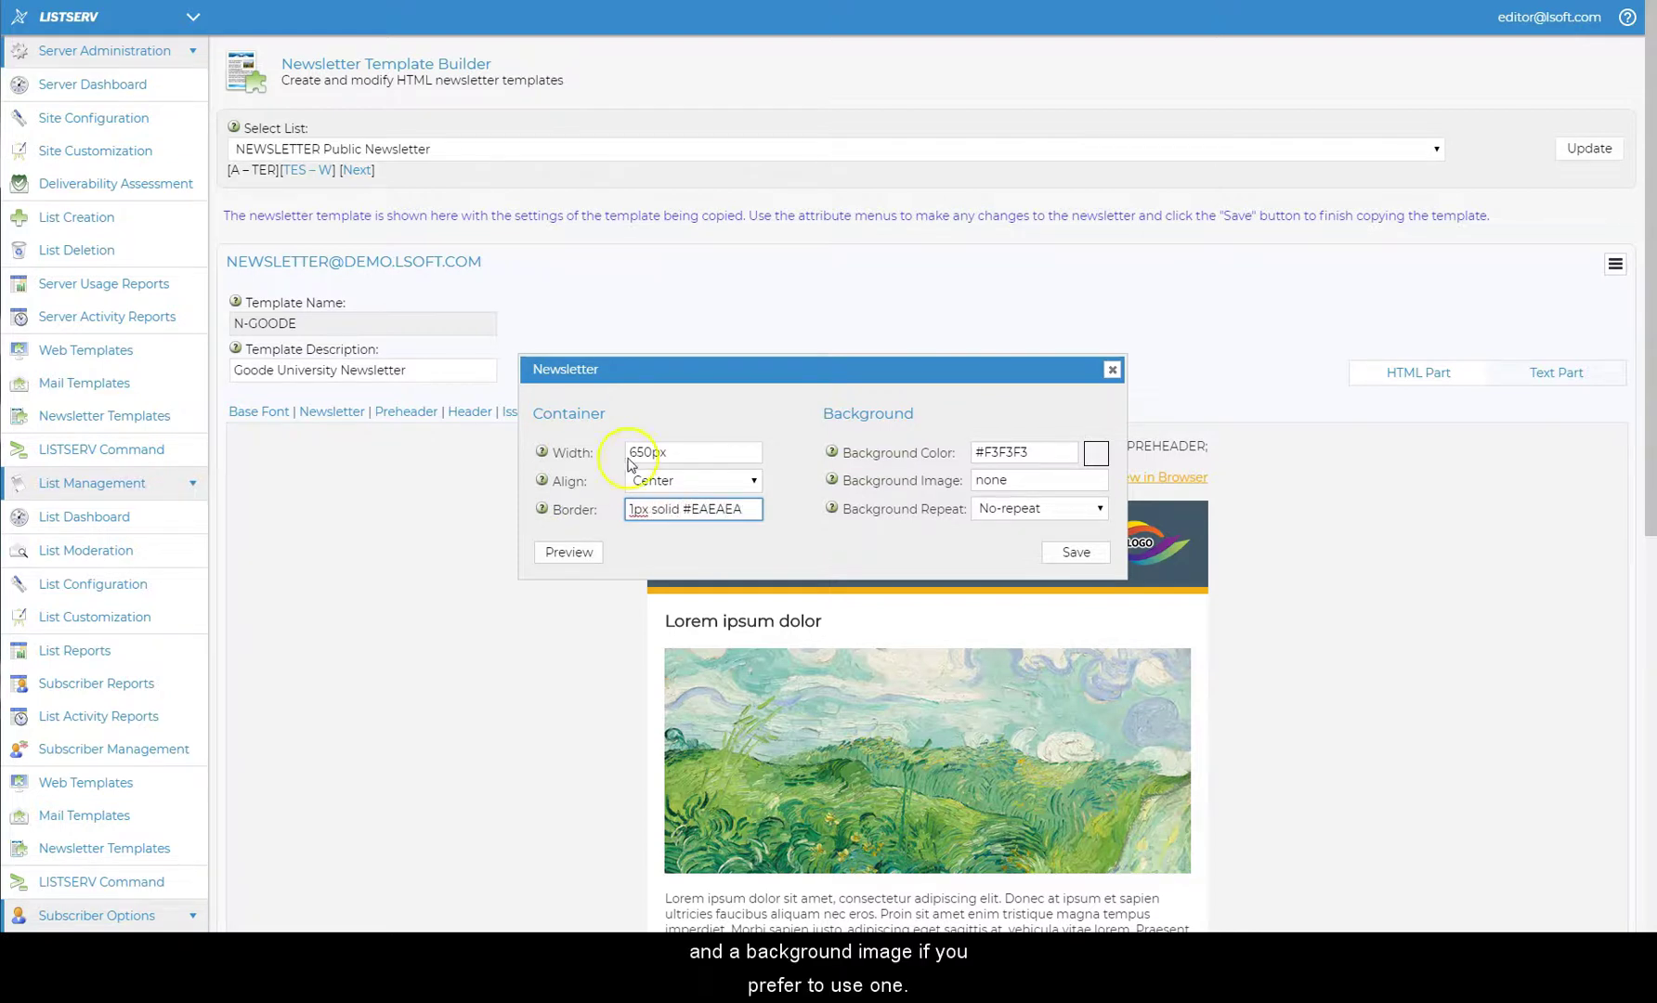
left_click(1033, 452)
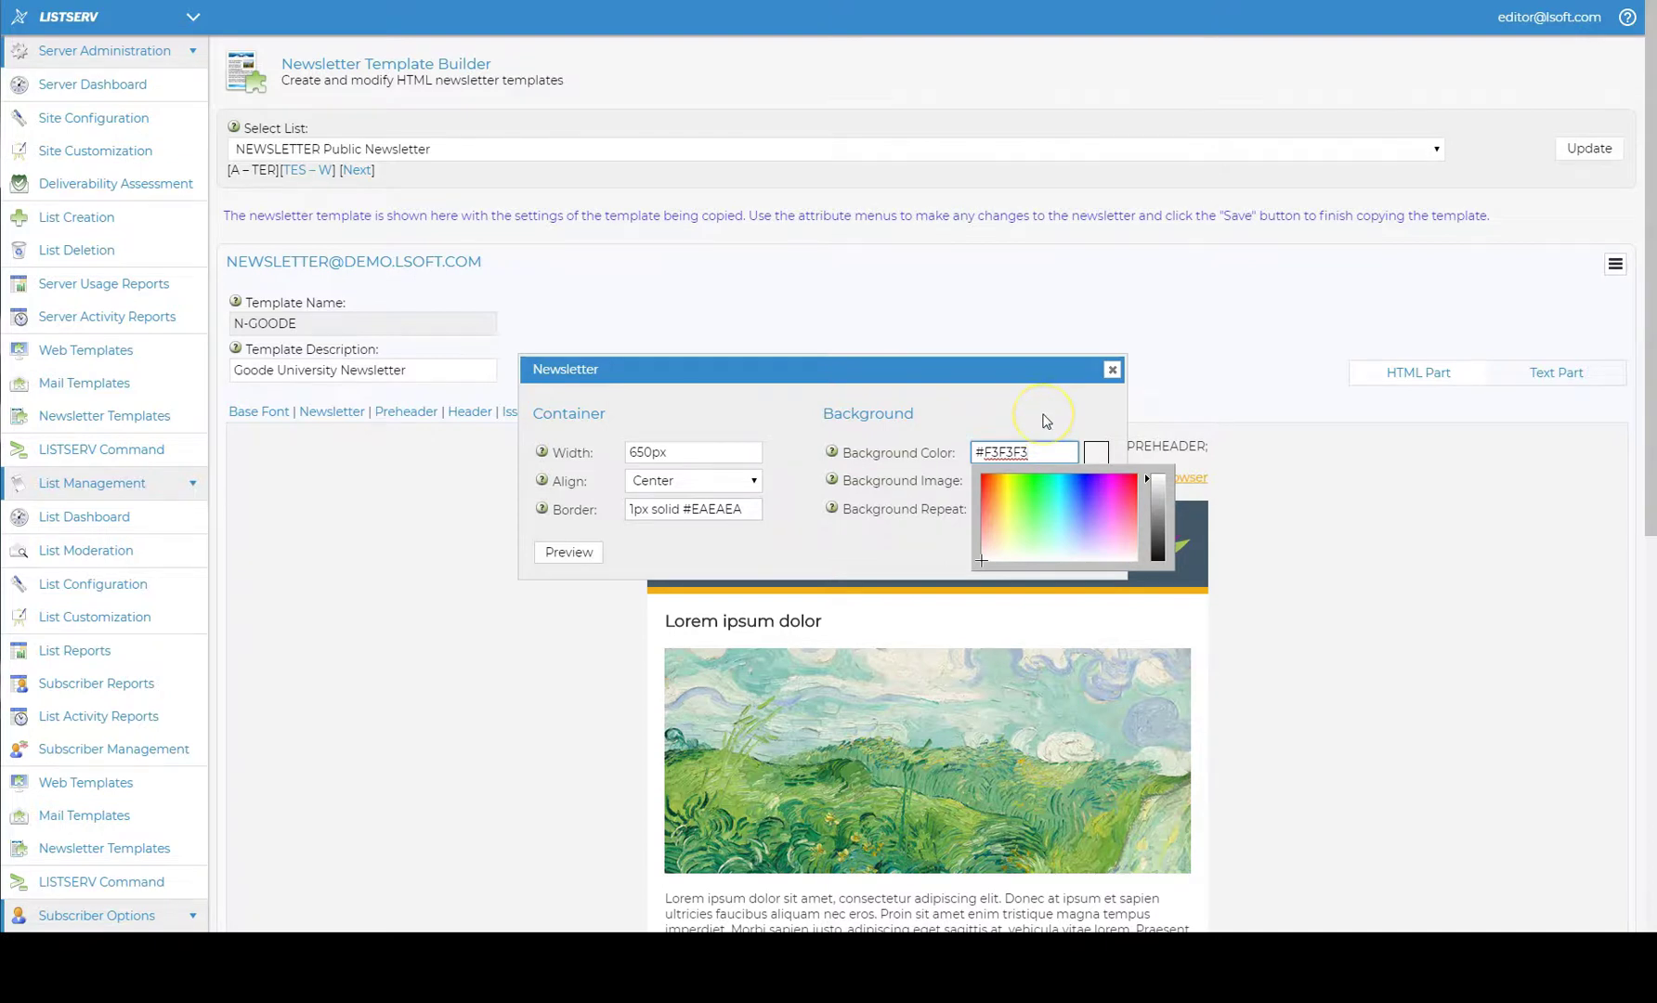
left_click(1045, 421)
double_click(989, 481)
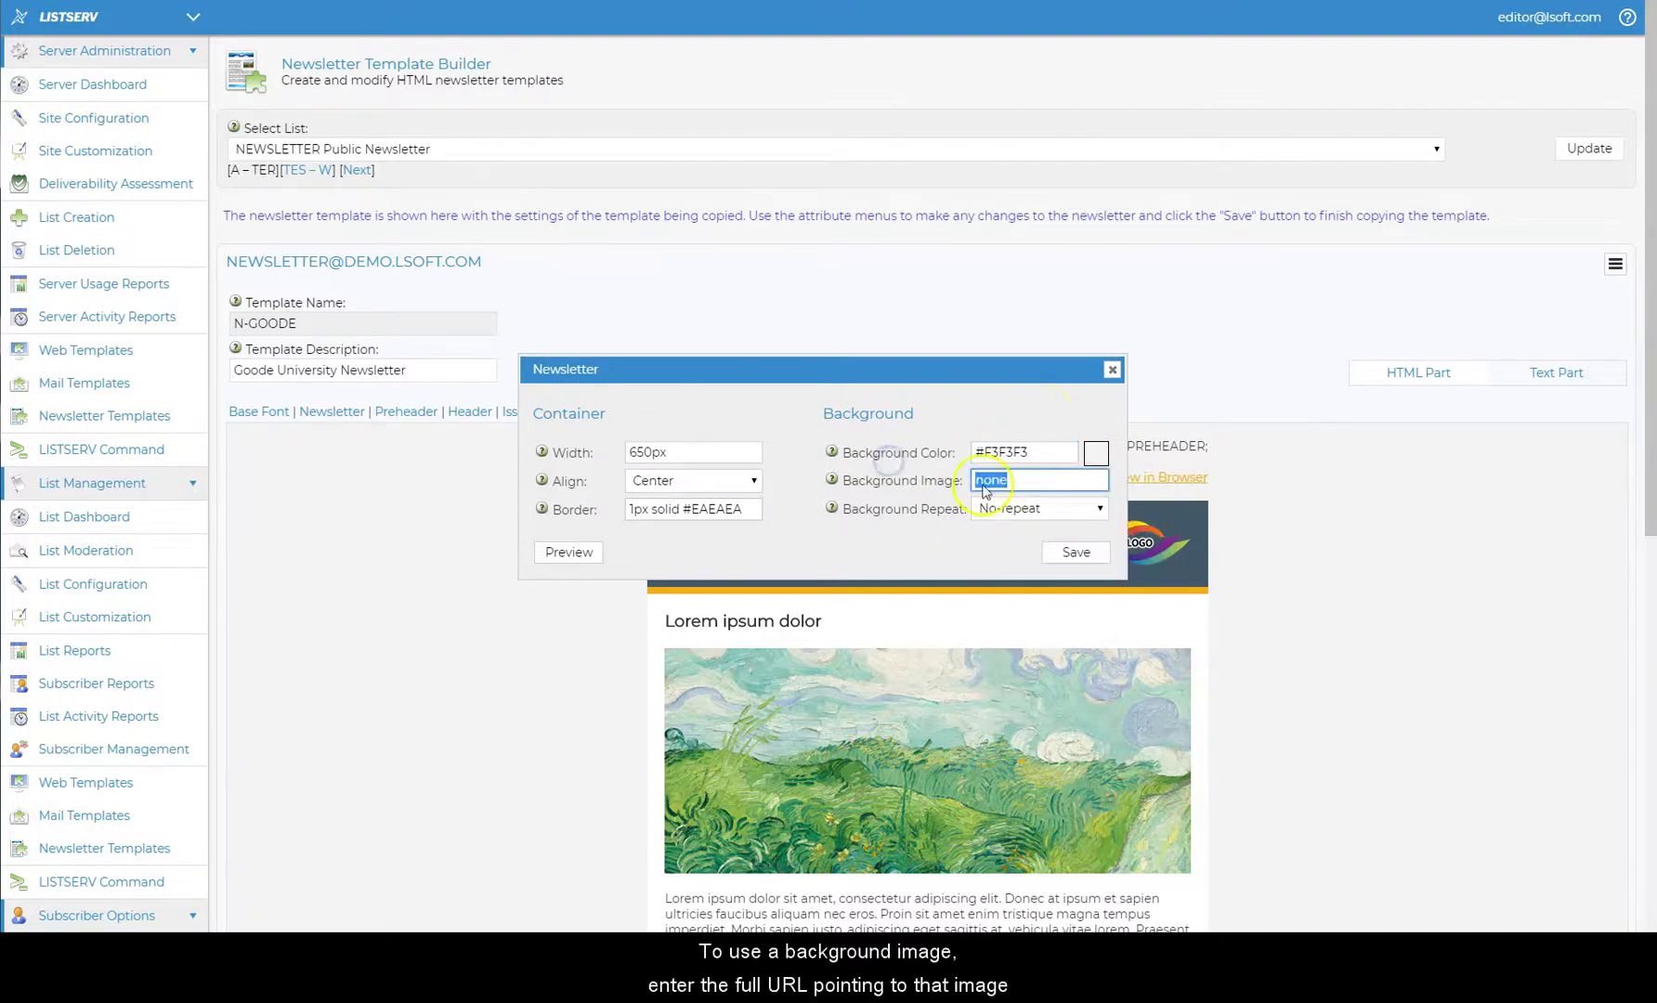
key("ctrl+v")
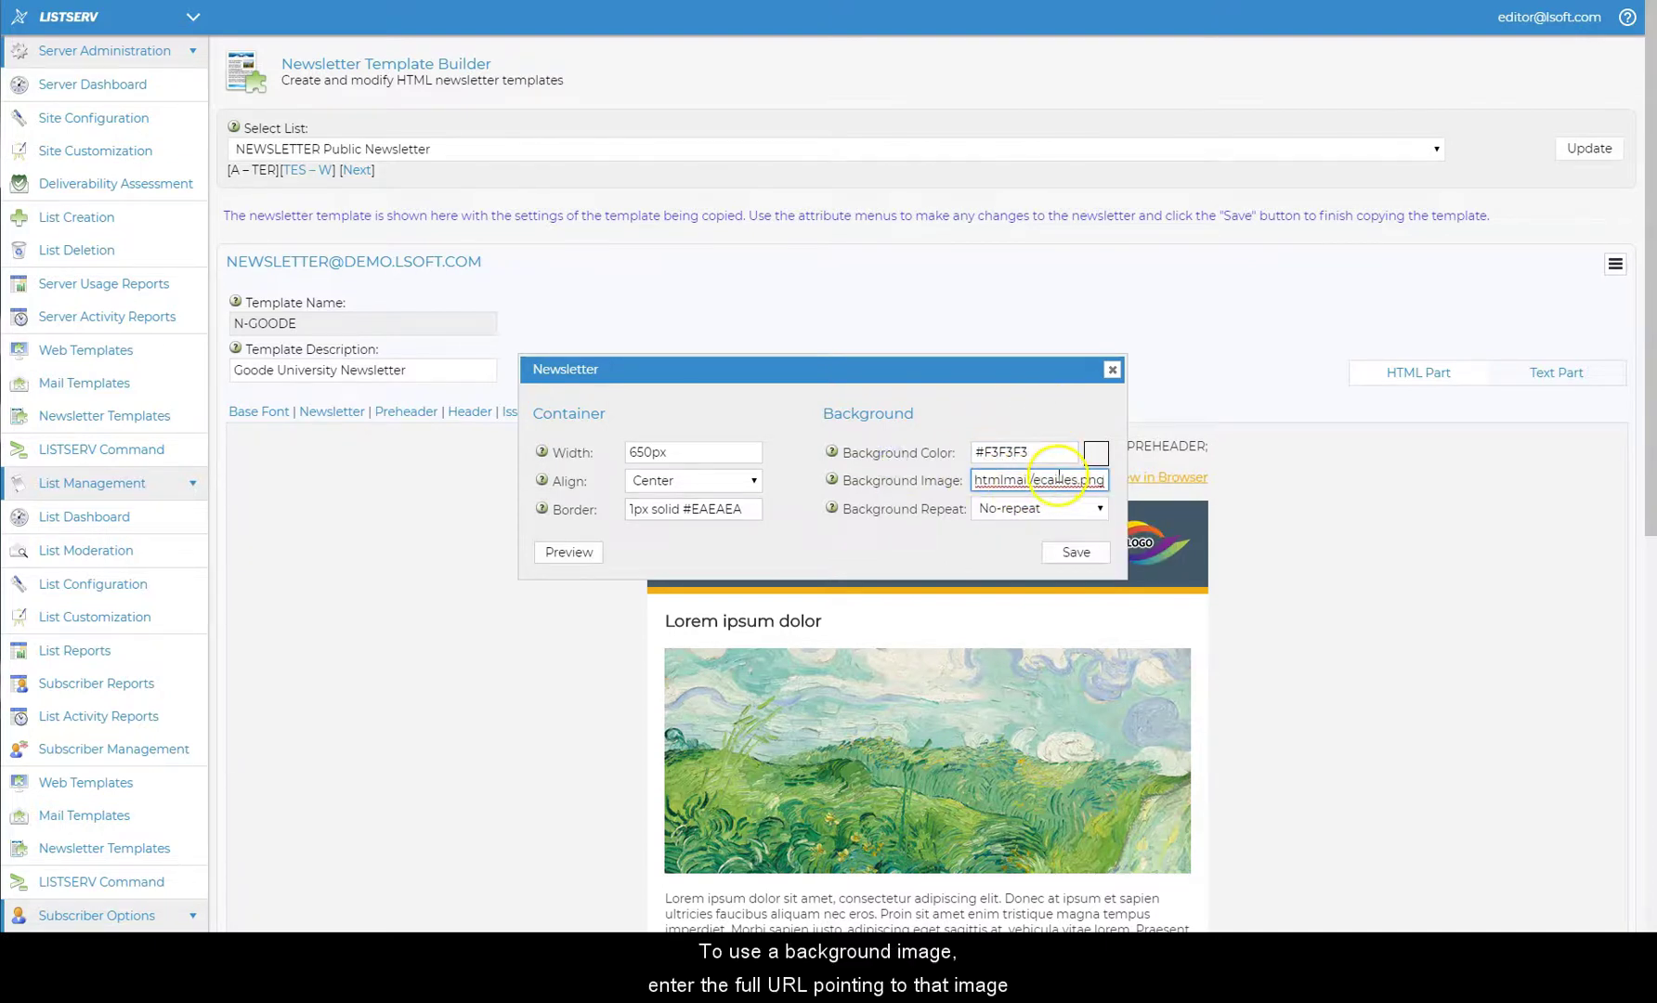
left_click(1059, 508)
left_click(1069, 547)
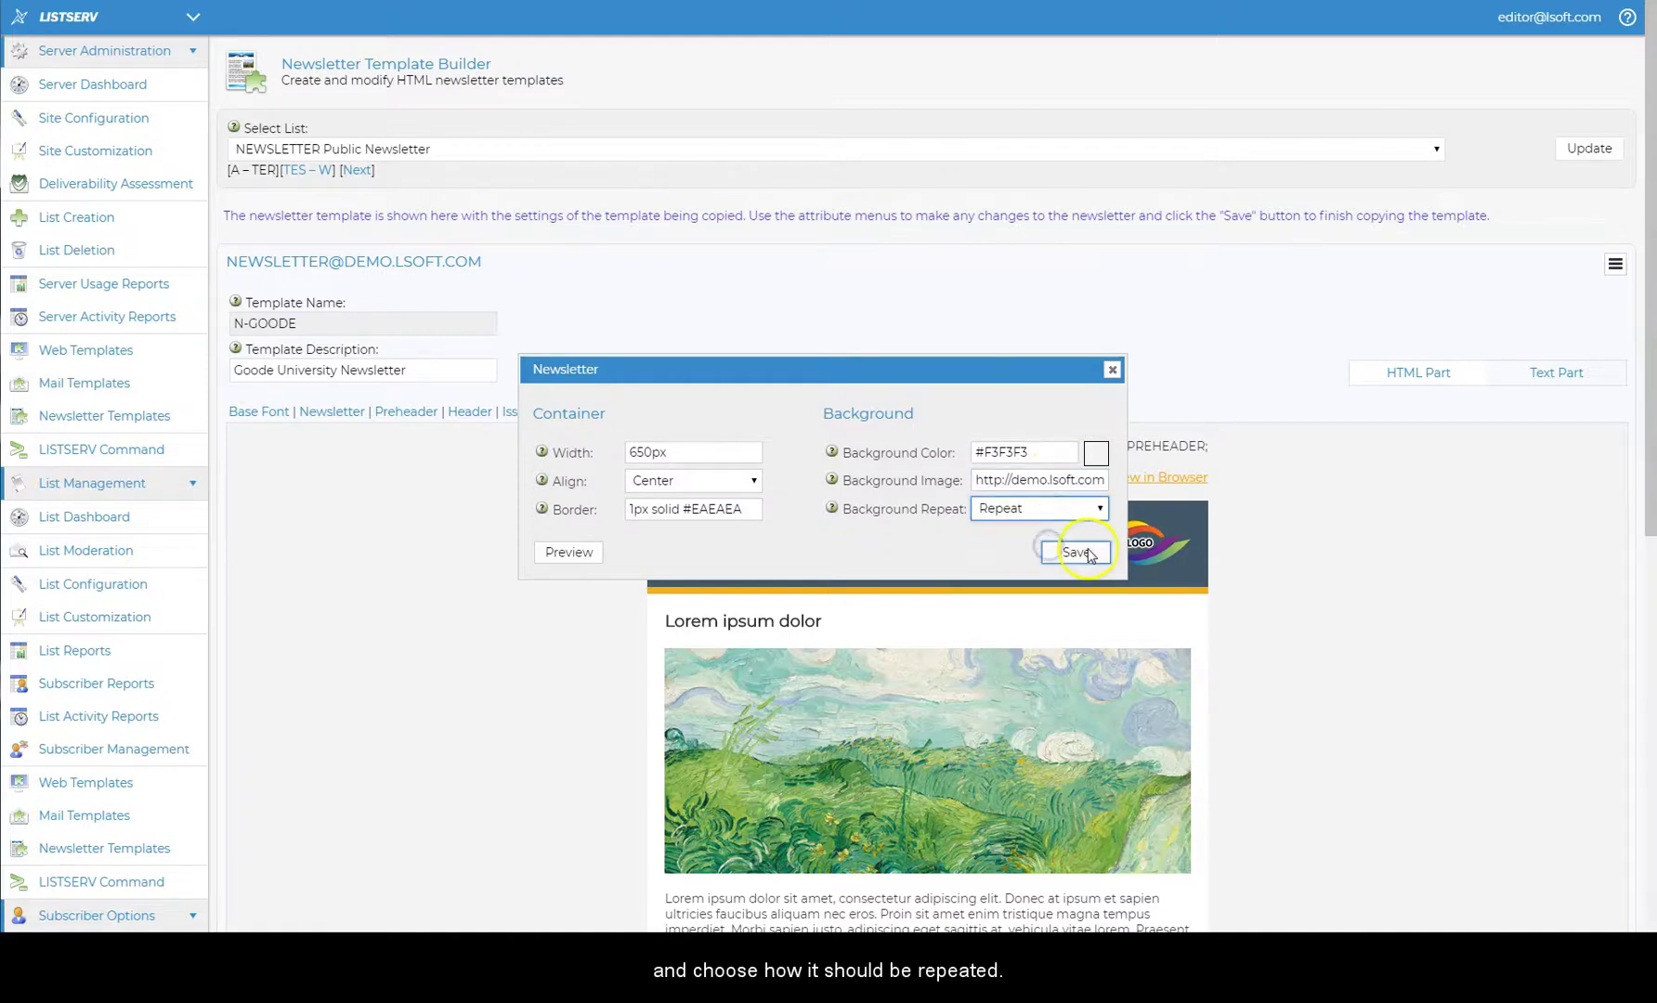
left_click(1080, 552)
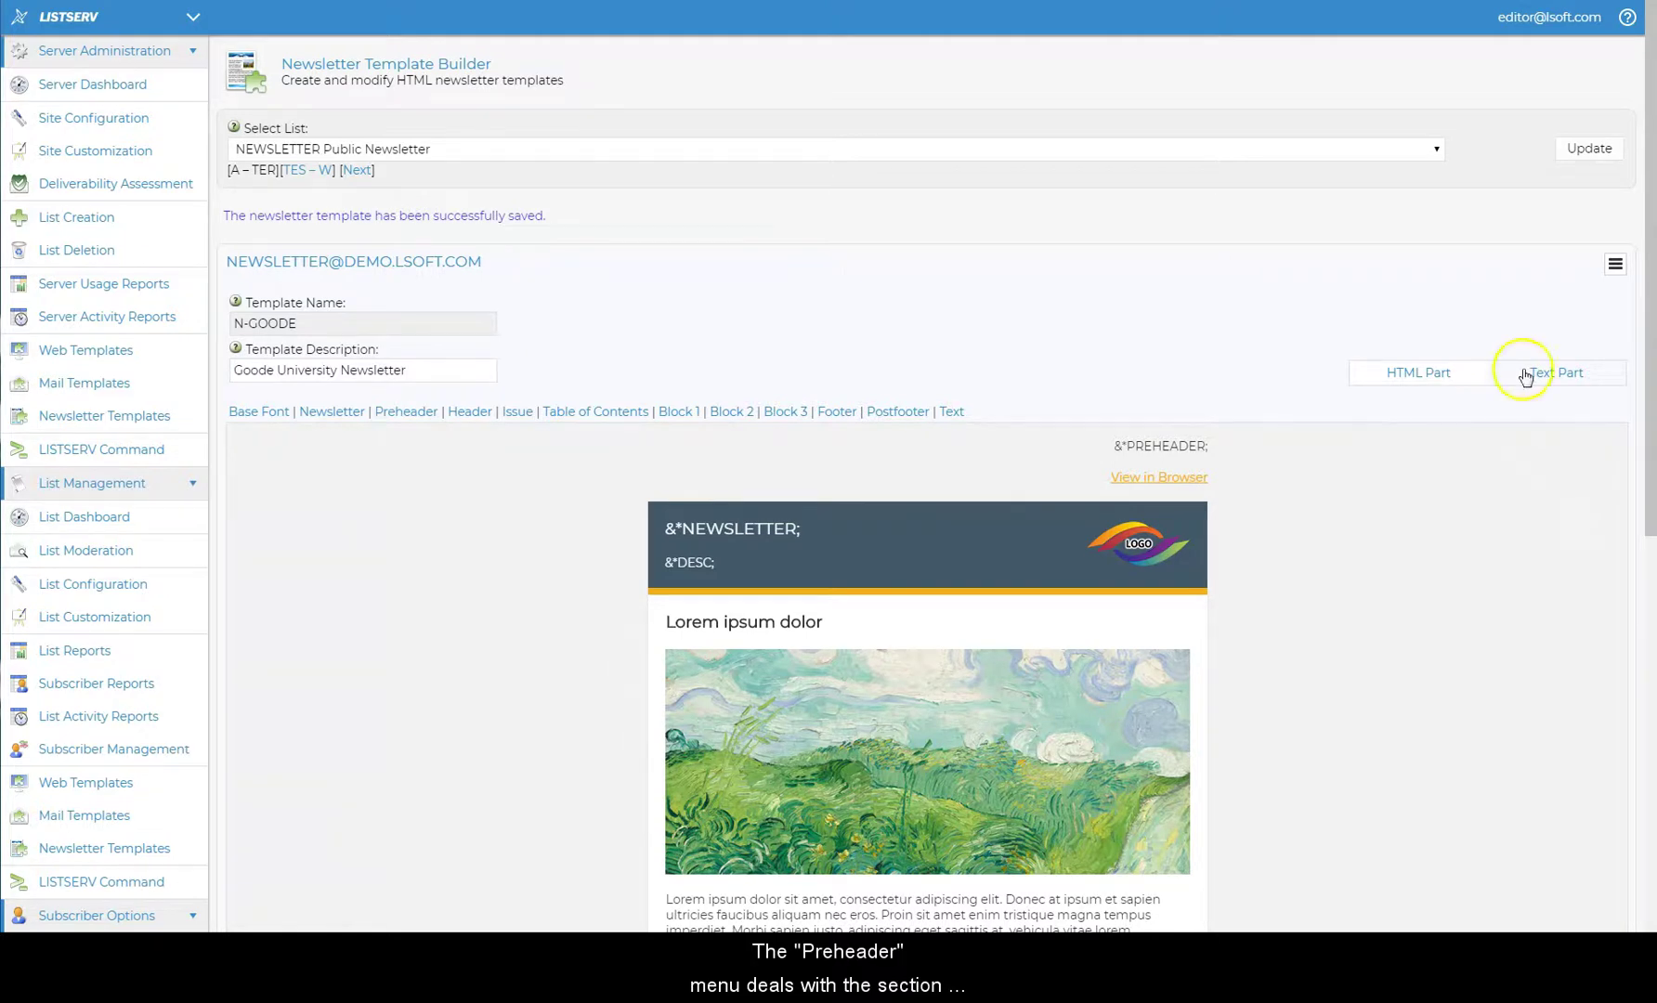
Step: Keep Preheader and Browser Prompt on Yes, set preheader Text Align to Center, and save
left_click(405, 414)
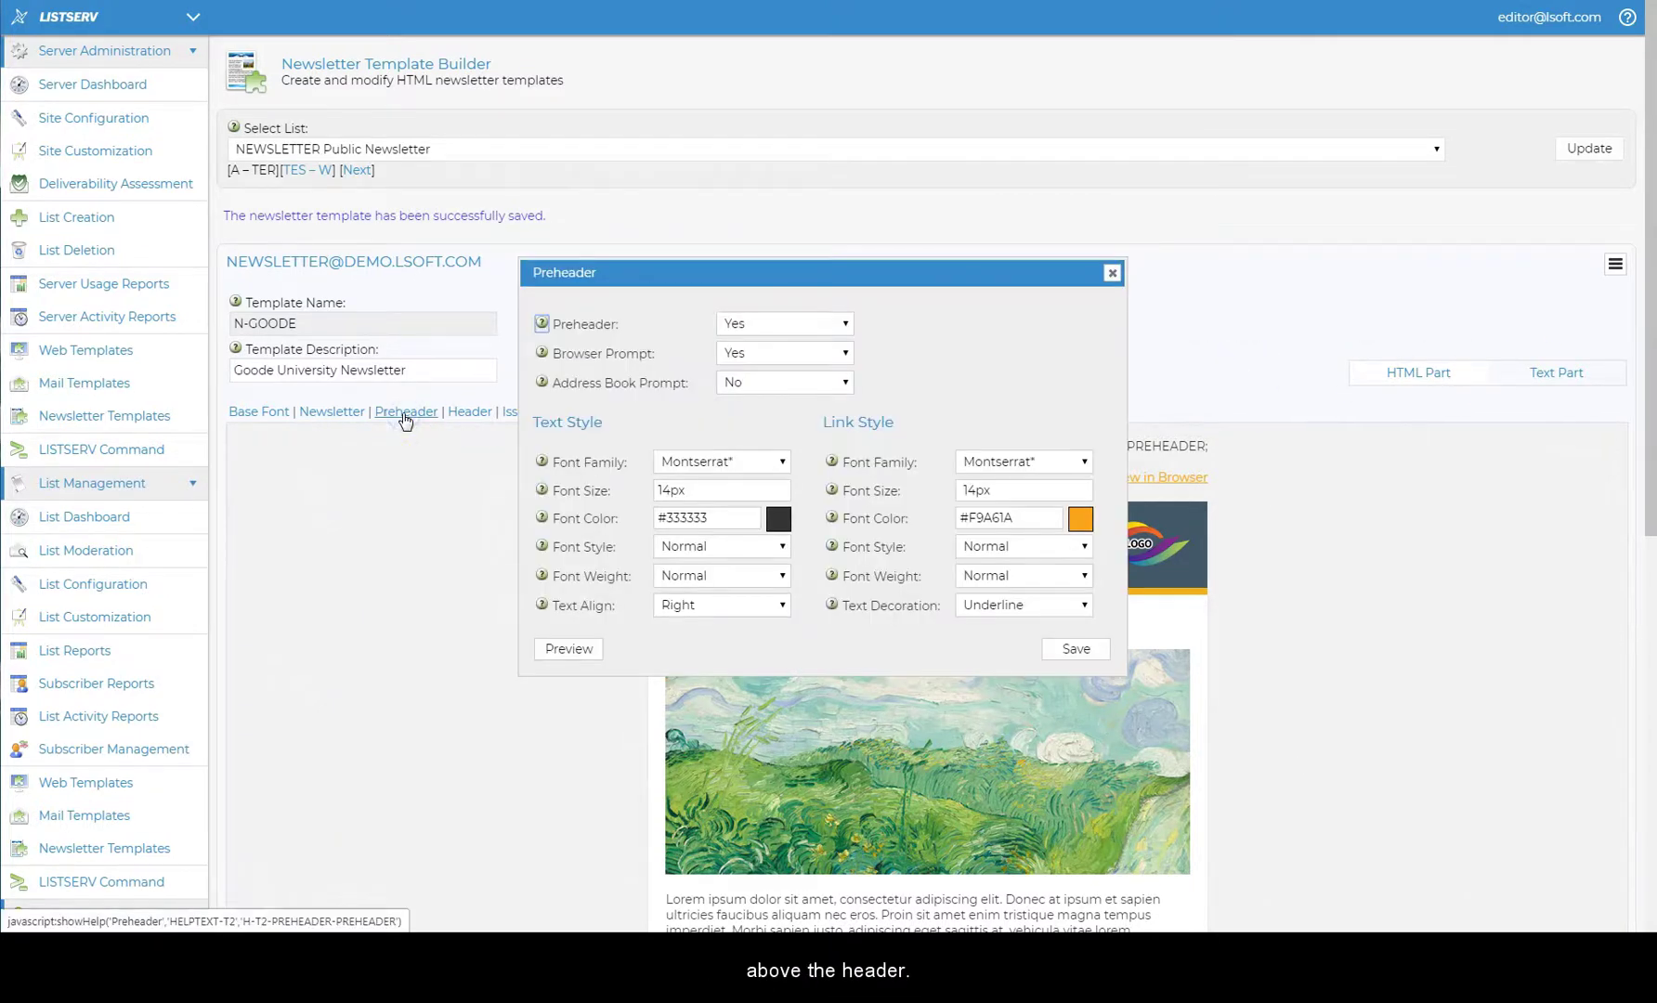
left_click_drag(685, 271, 756, 473)
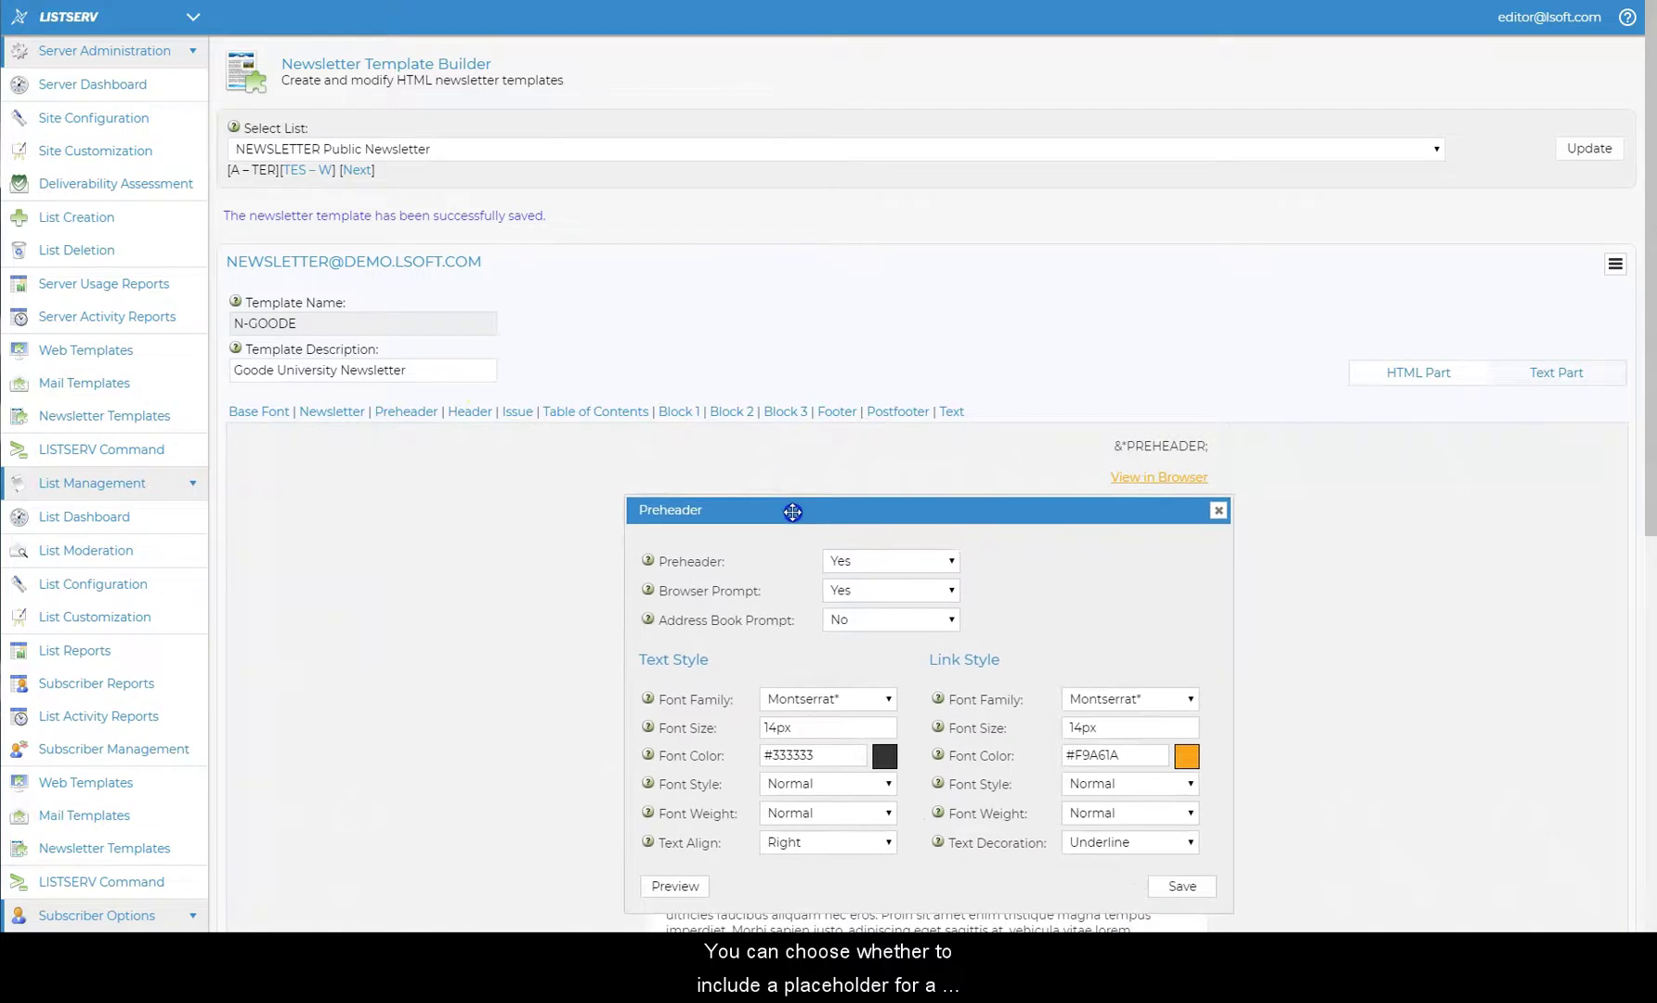
left_click_drag(793, 512, 803, 512)
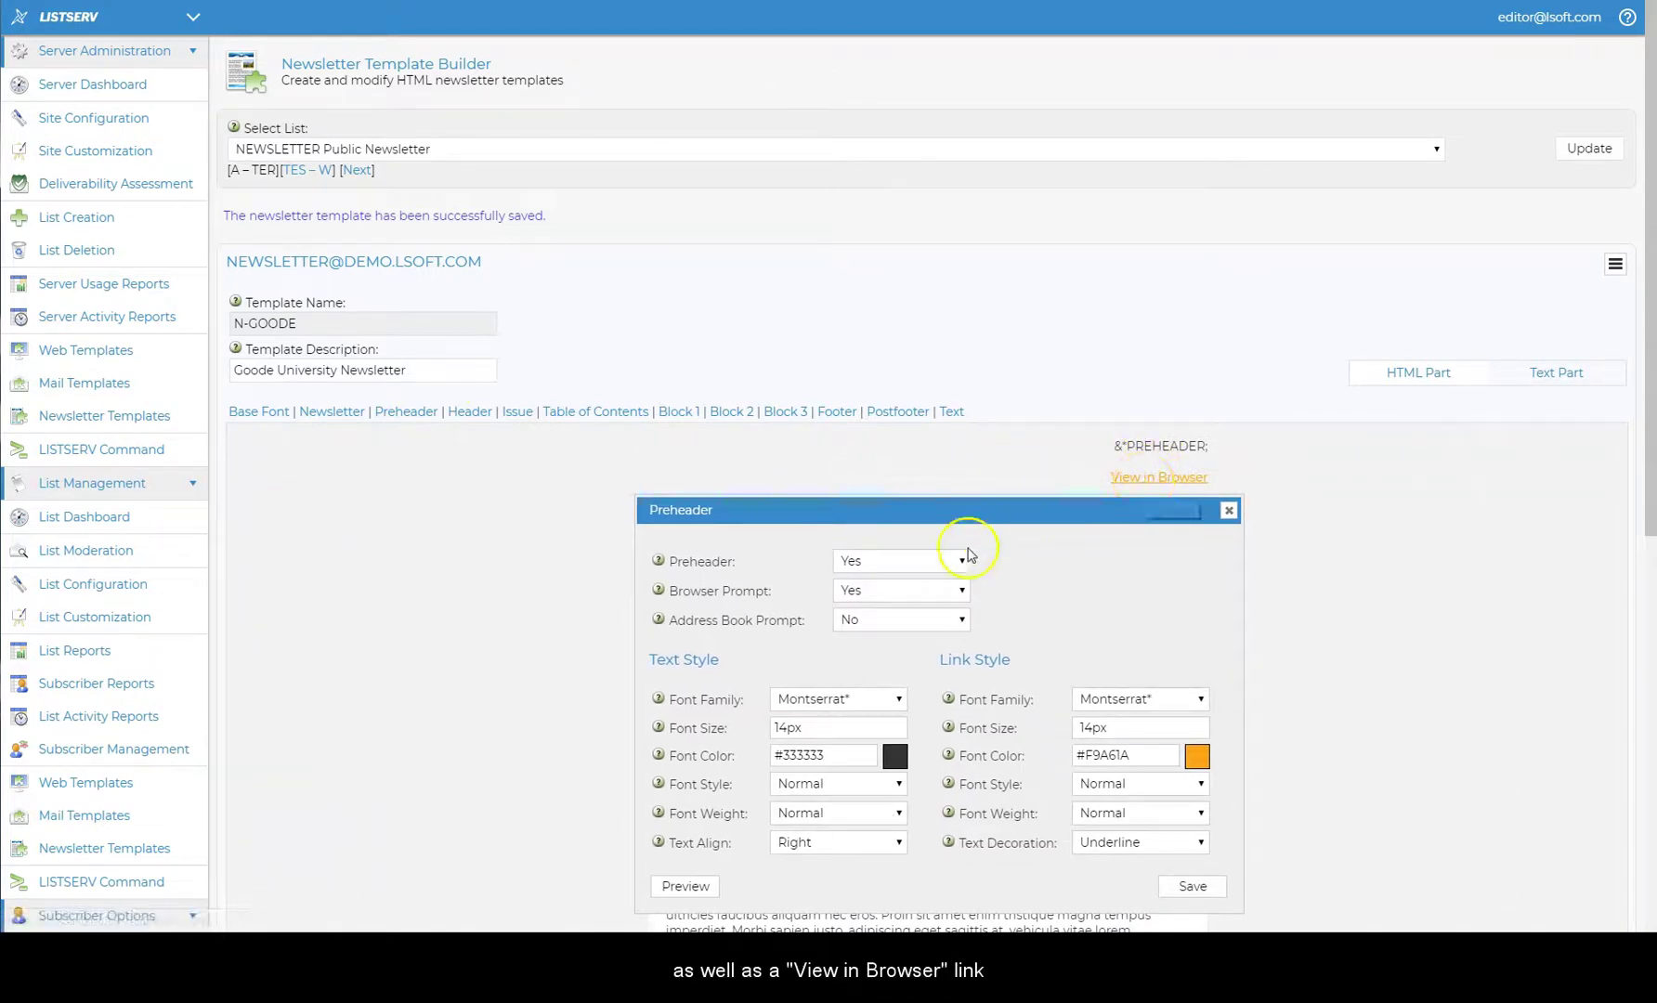
left_click(933, 570)
left_click(931, 562)
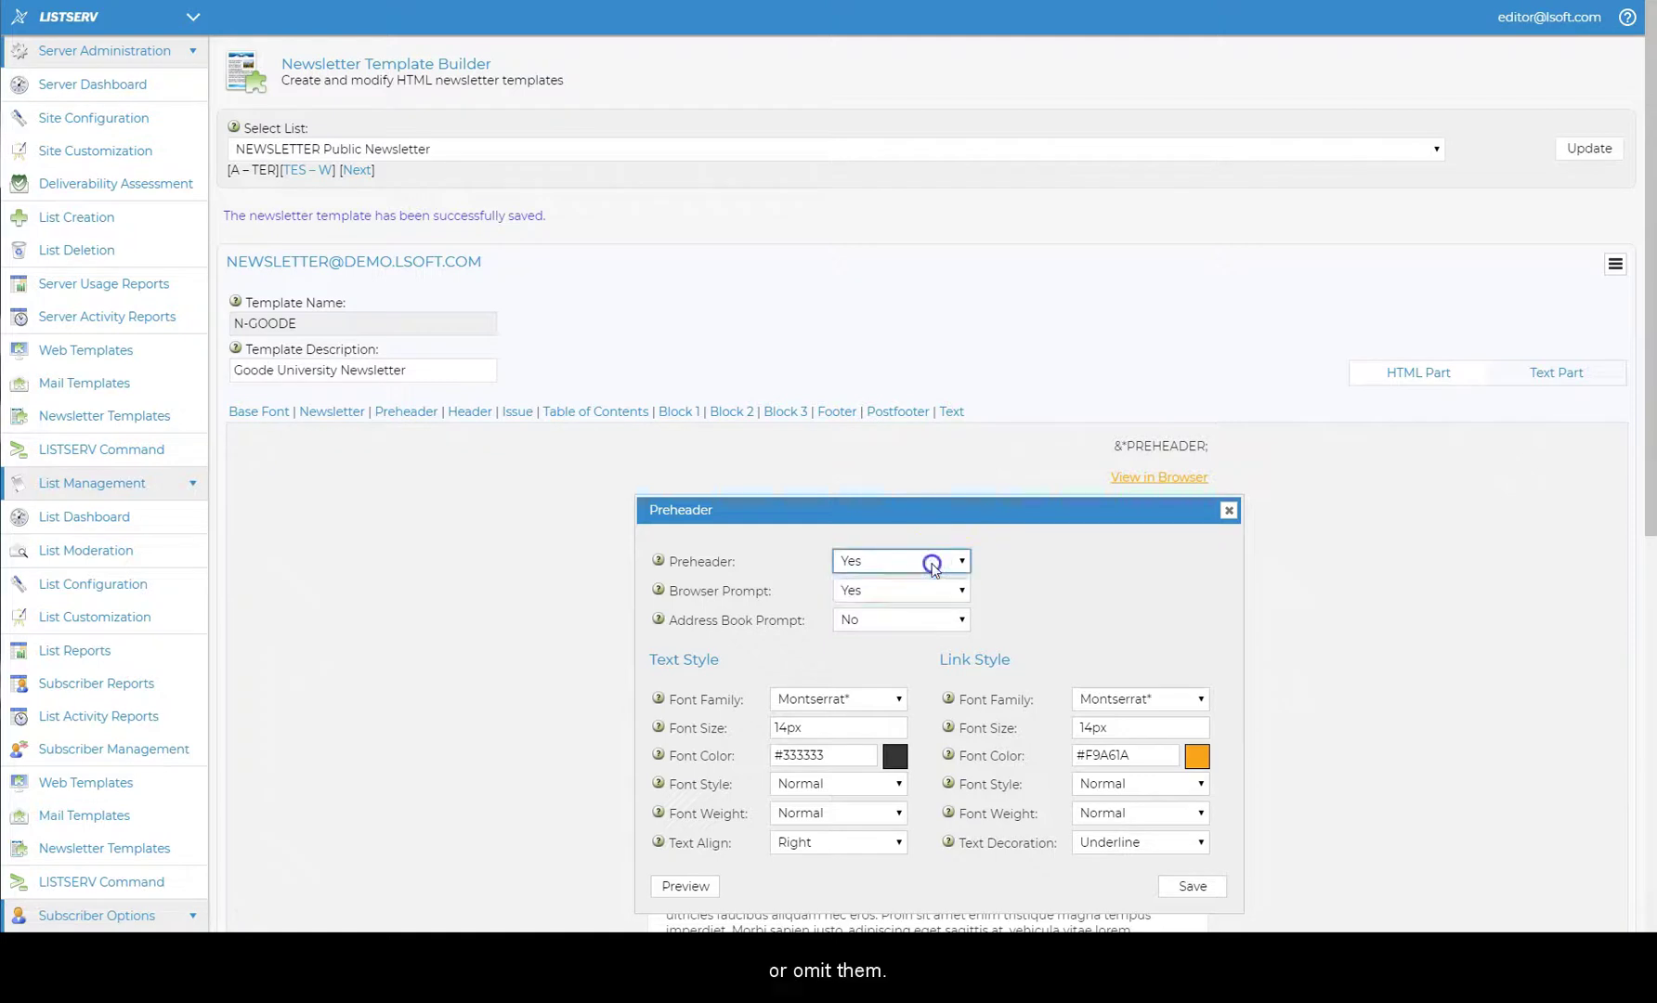
left_click(931, 593)
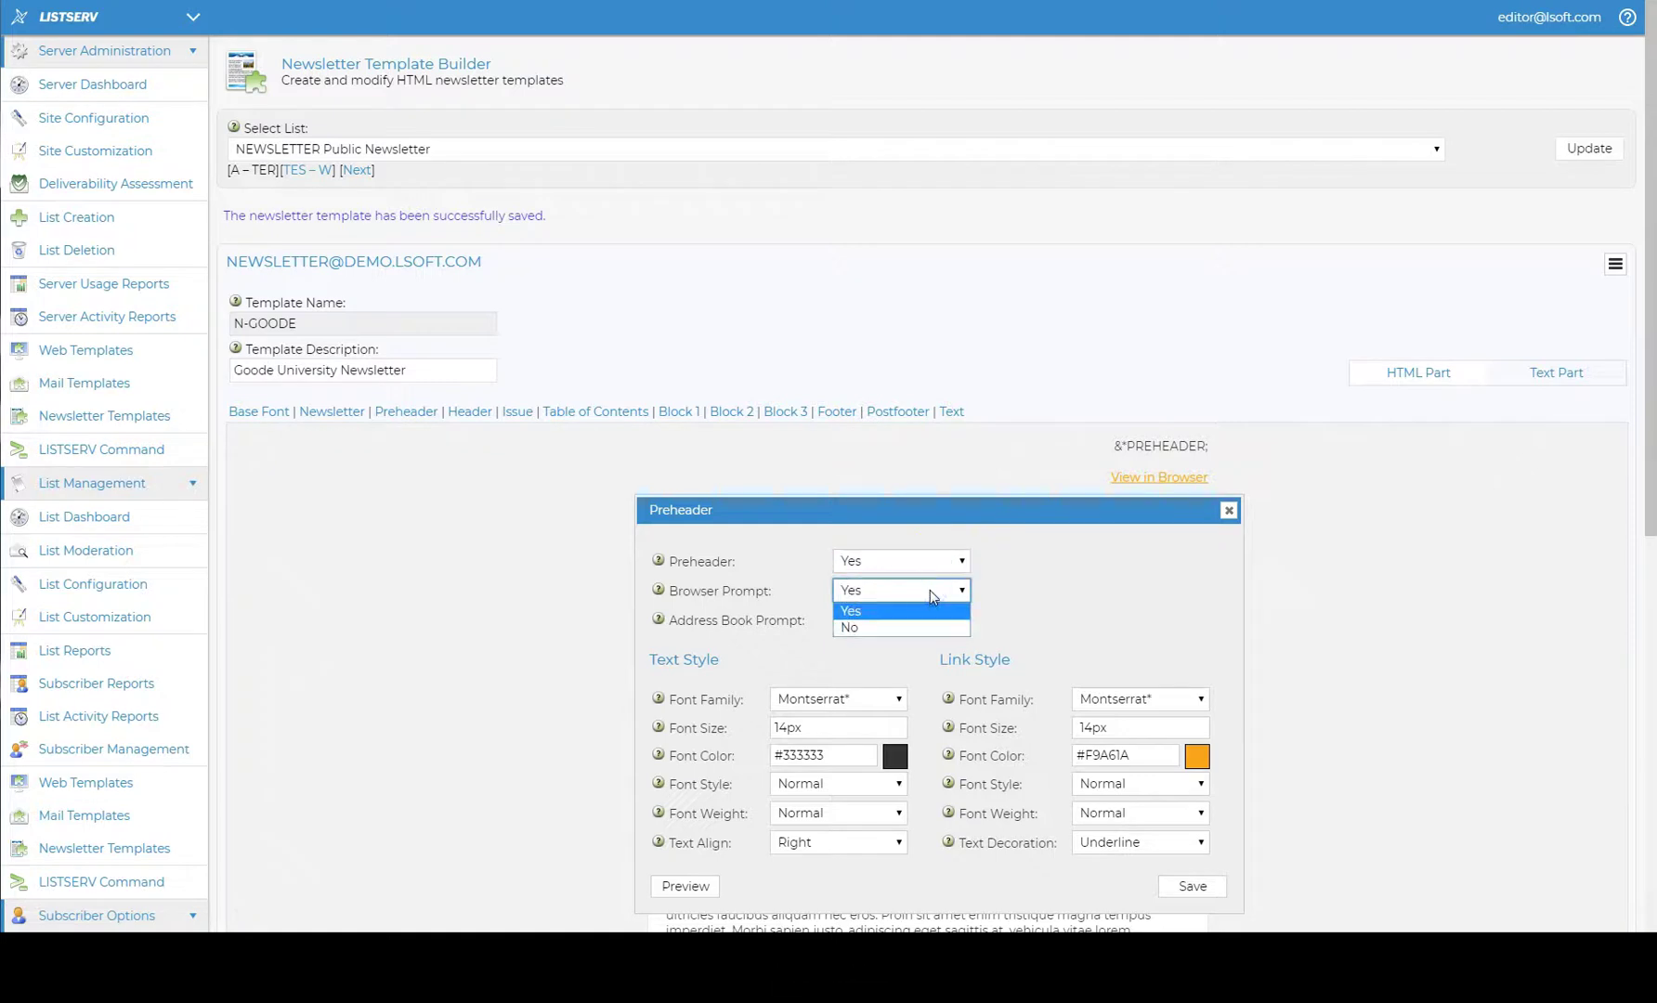
left_click(933, 592)
left_click(848, 842)
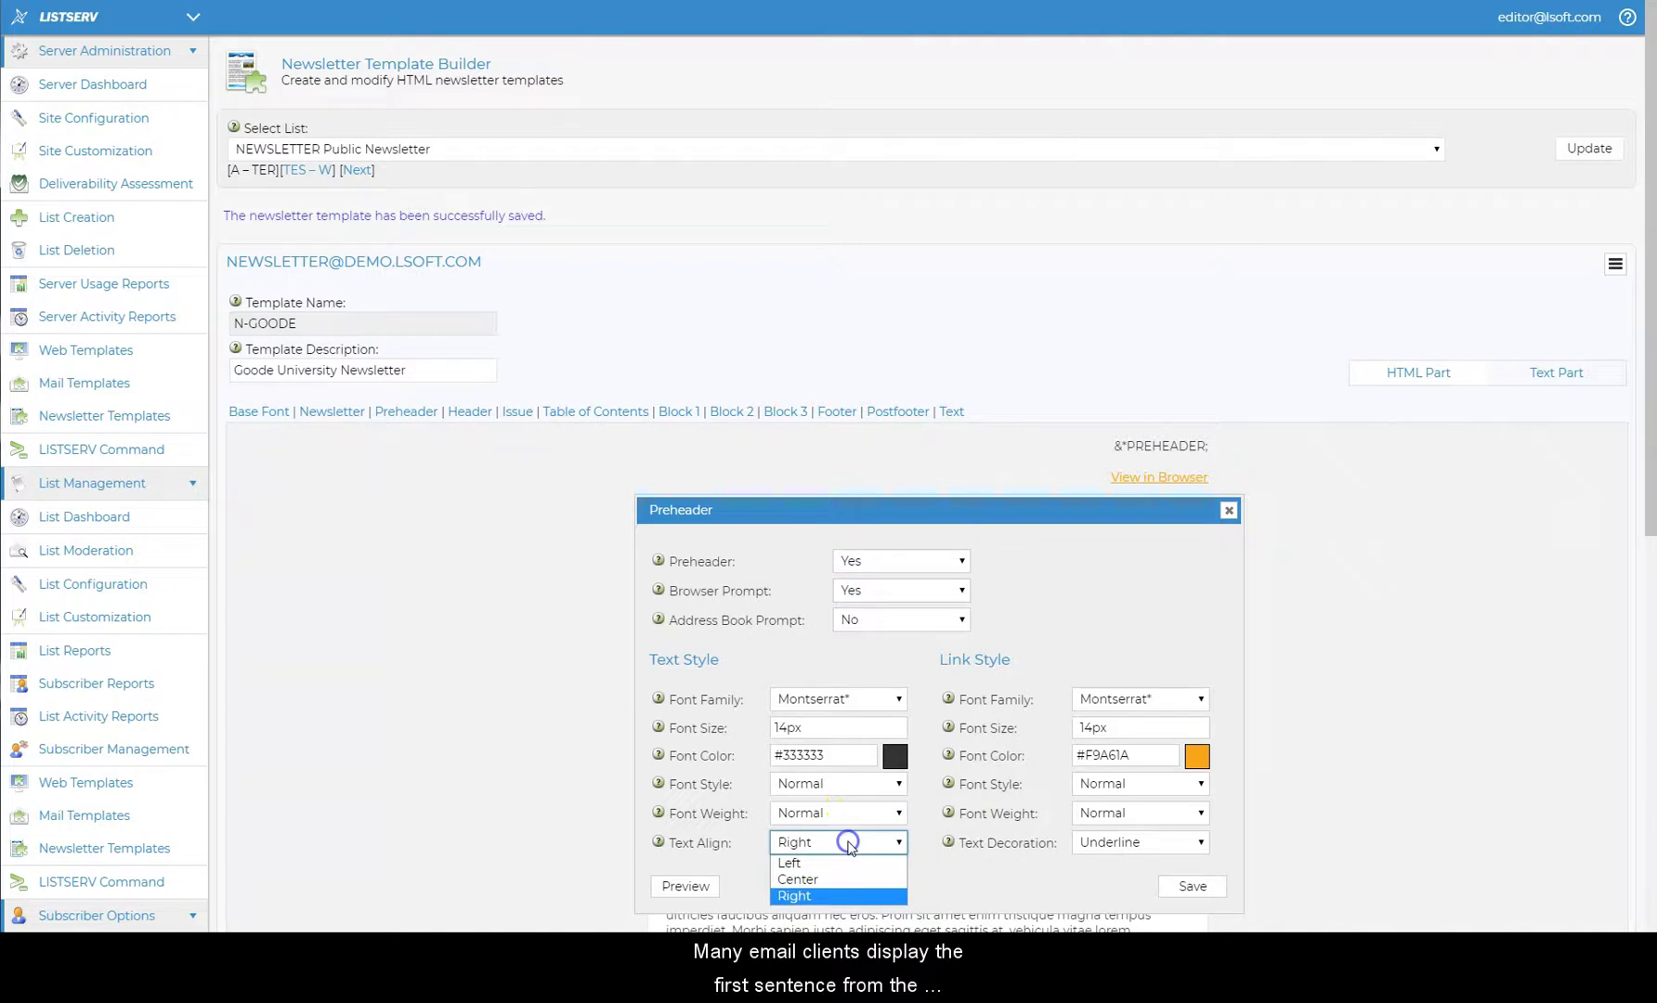
left_click(849, 881)
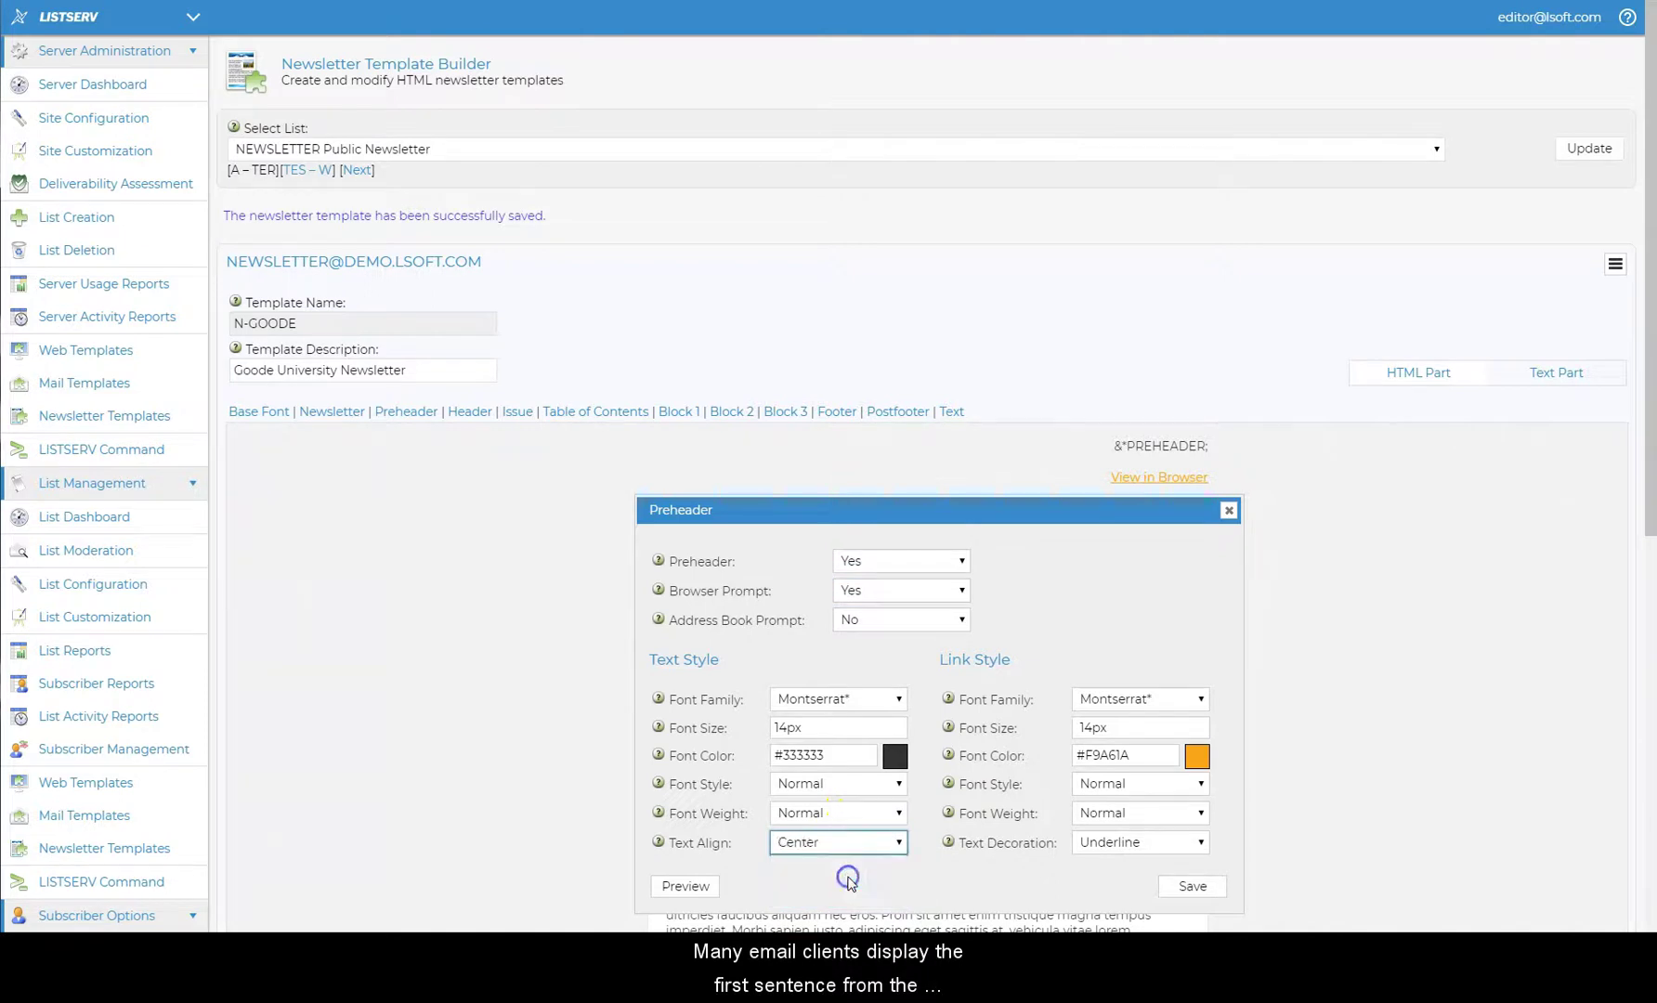
left_click(1190, 886)
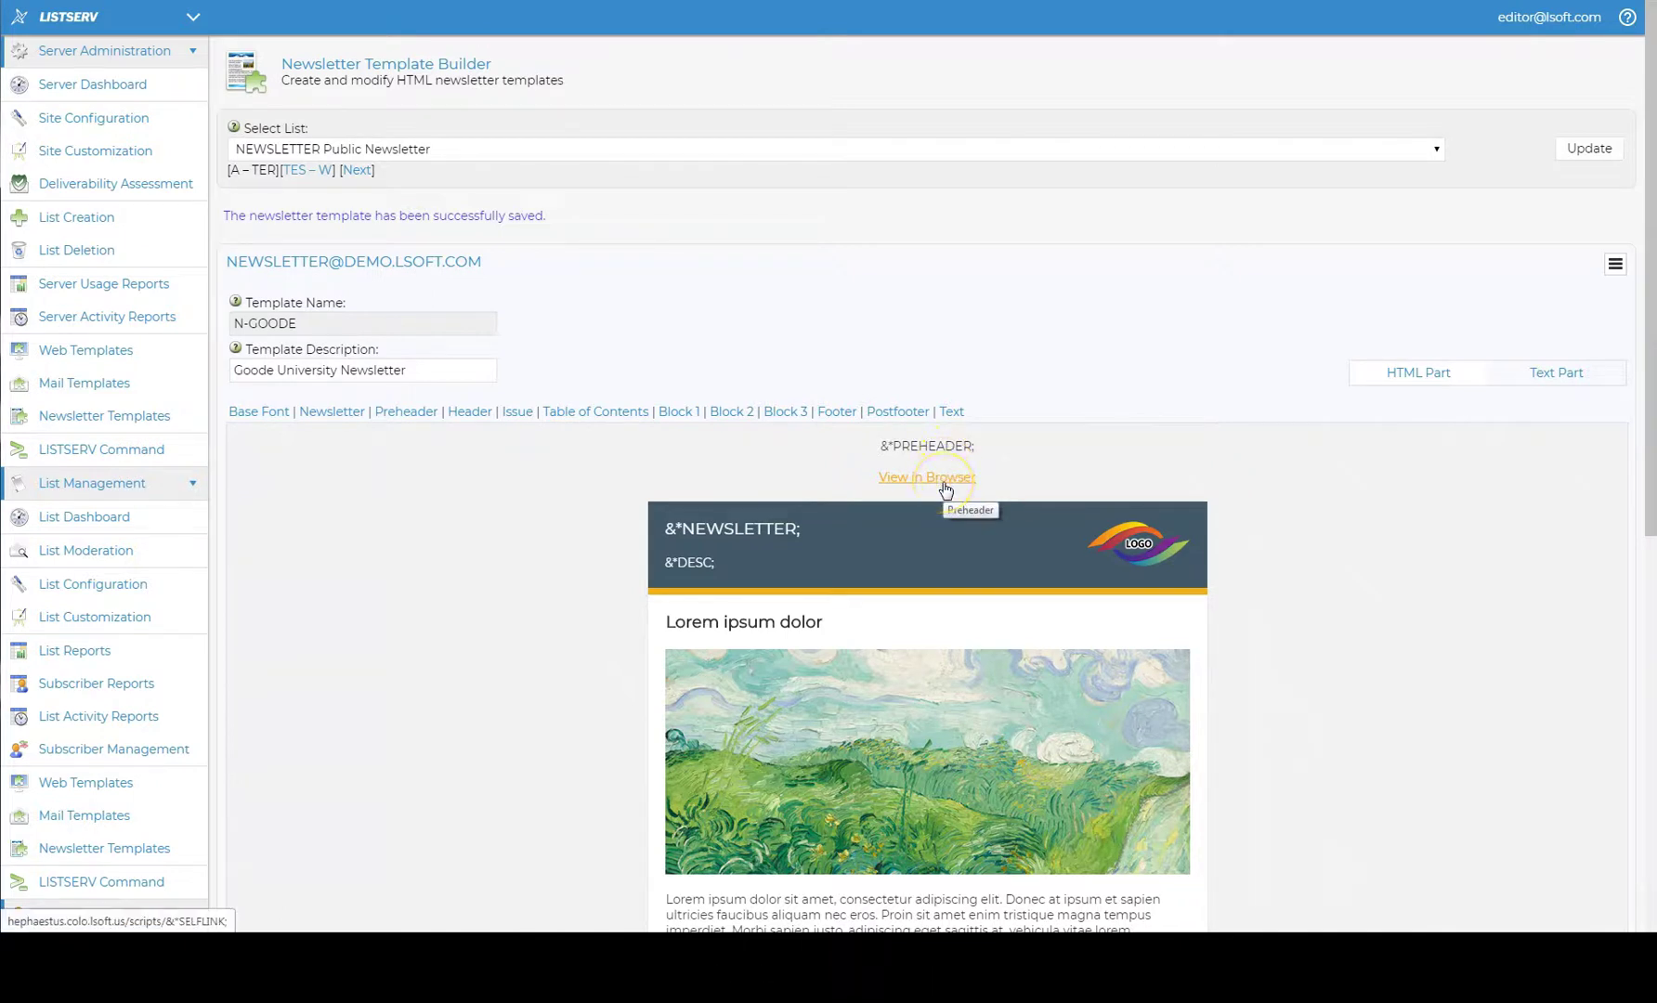
Step: Paste the Goode University logo URL, centre the logo, add a header background image, and save
left_click(471, 414)
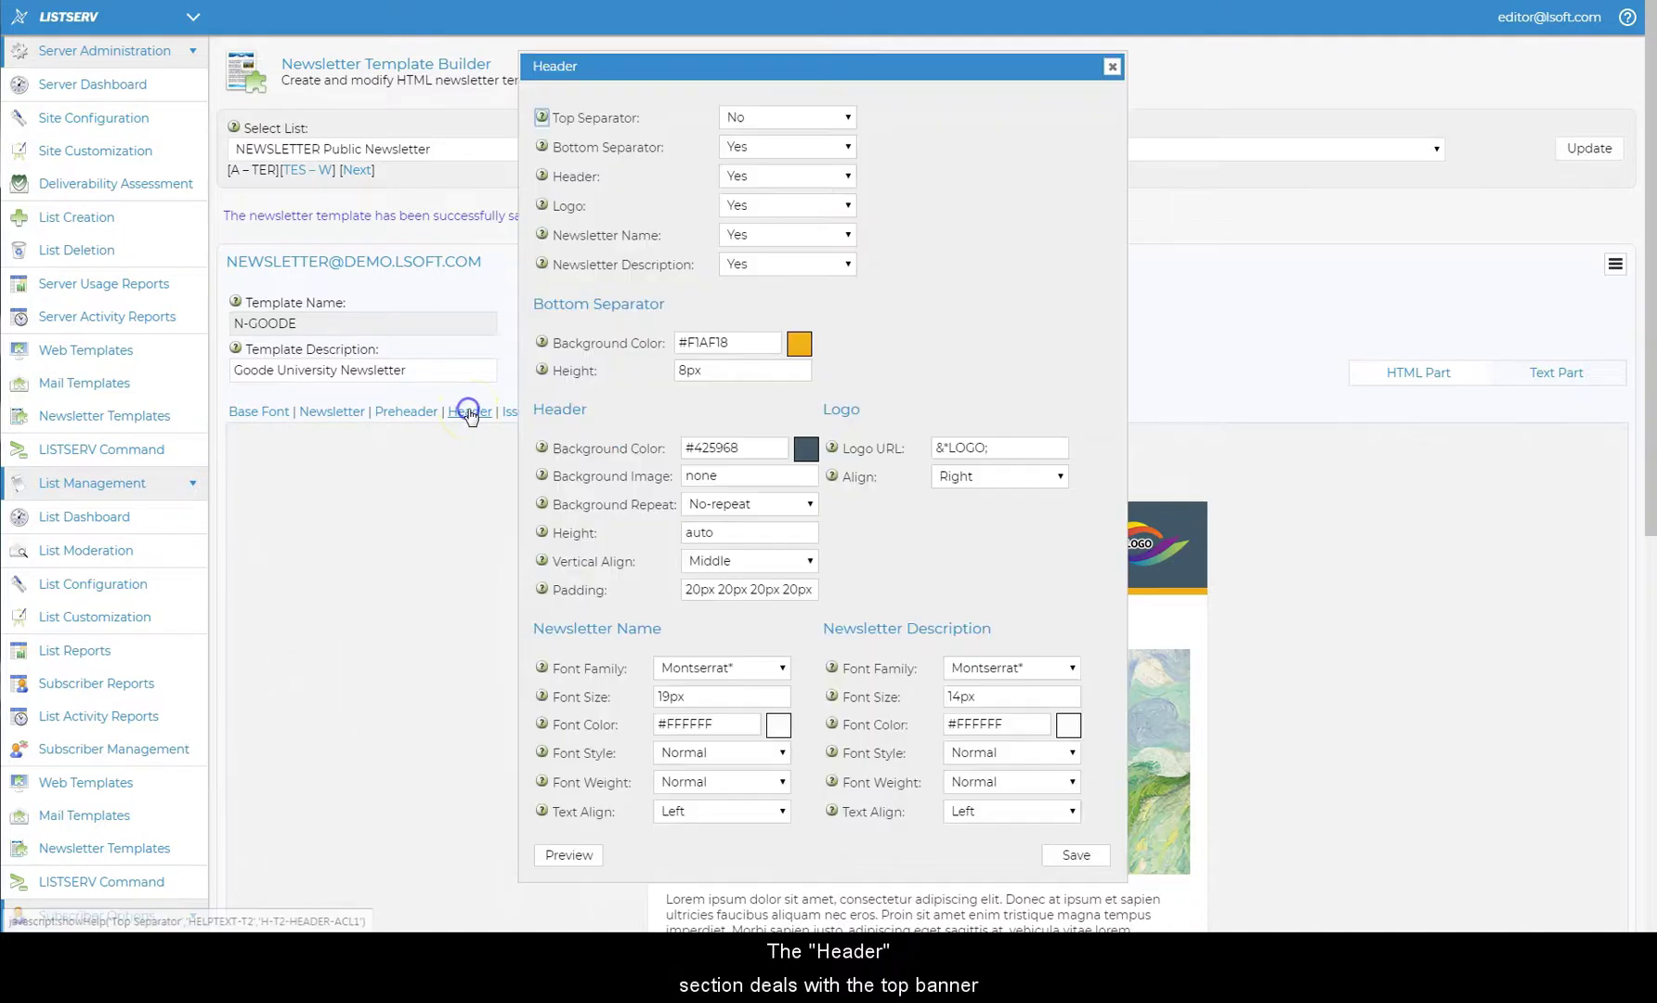
left_click(748, 449)
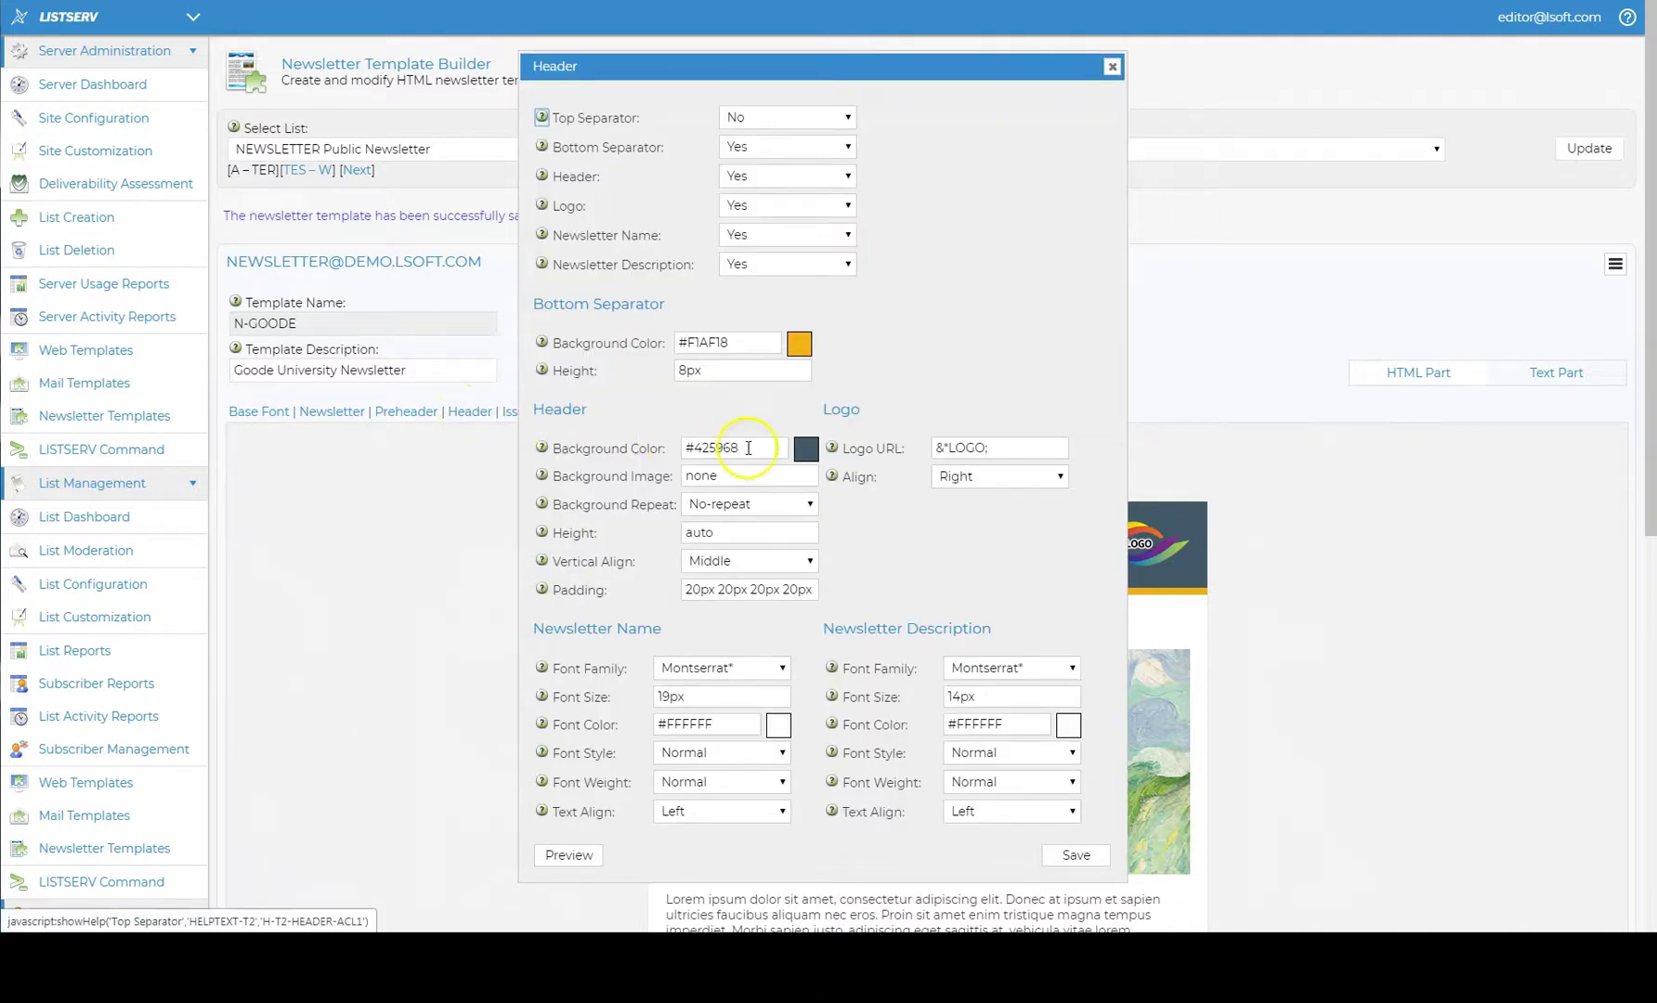
triple_click(987, 449)
key("ctrl+v")
left_click(1012, 485)
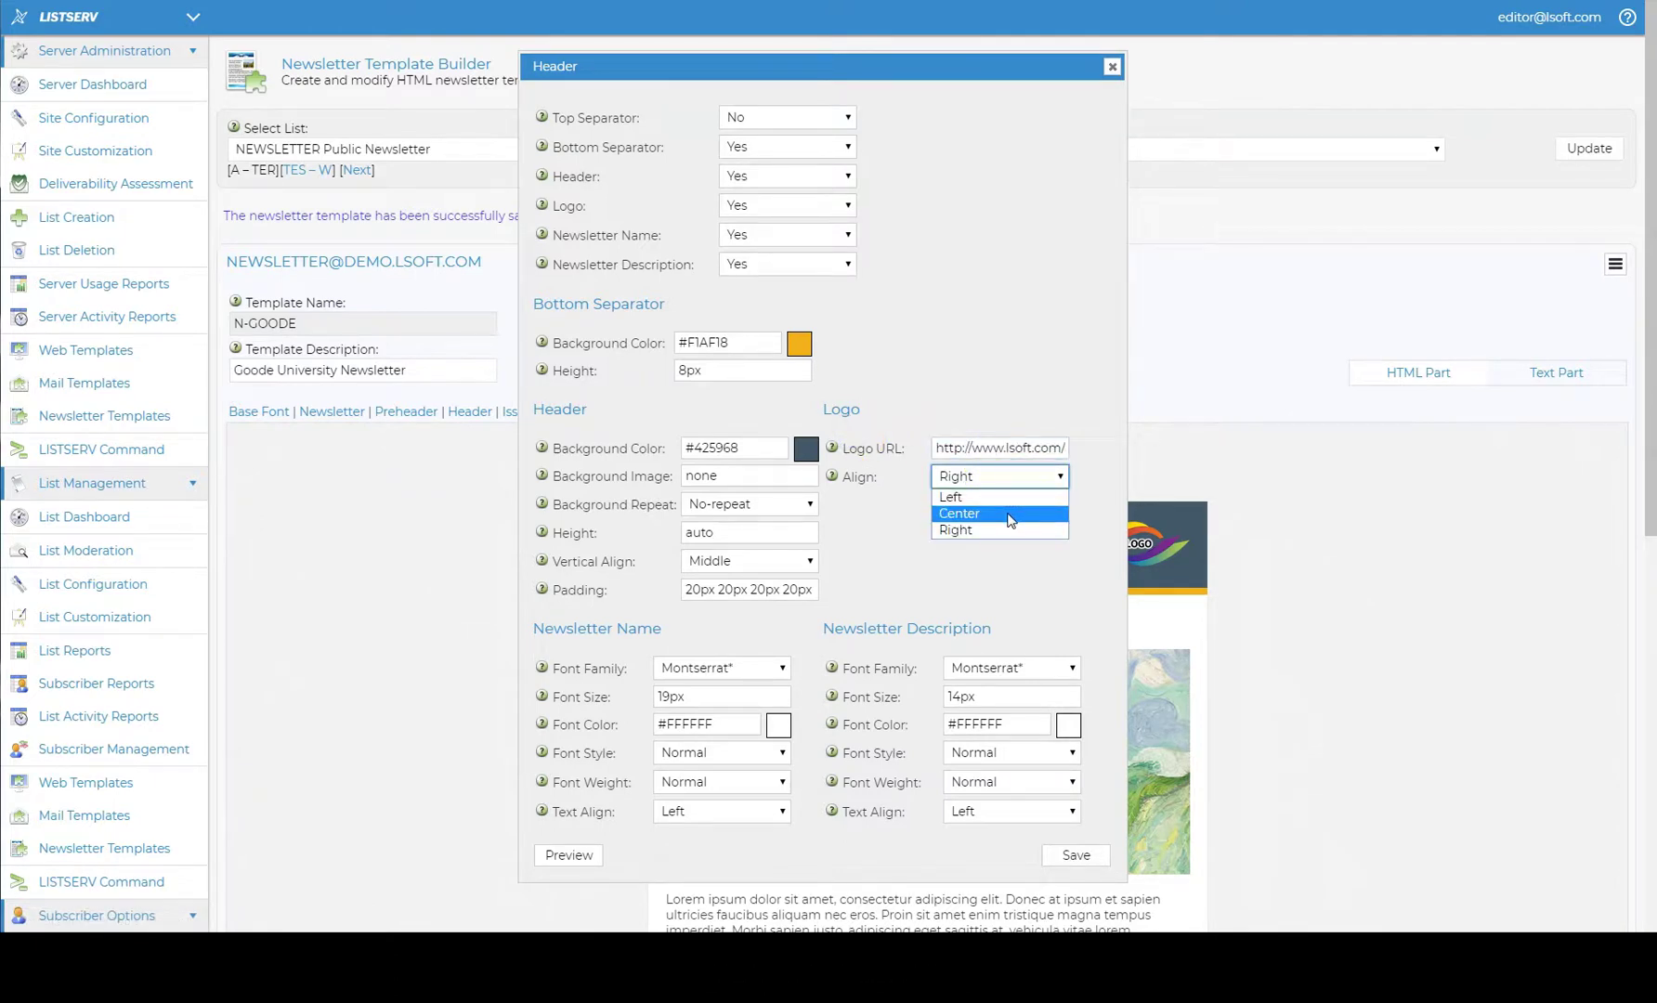
left_click(1010, 515)
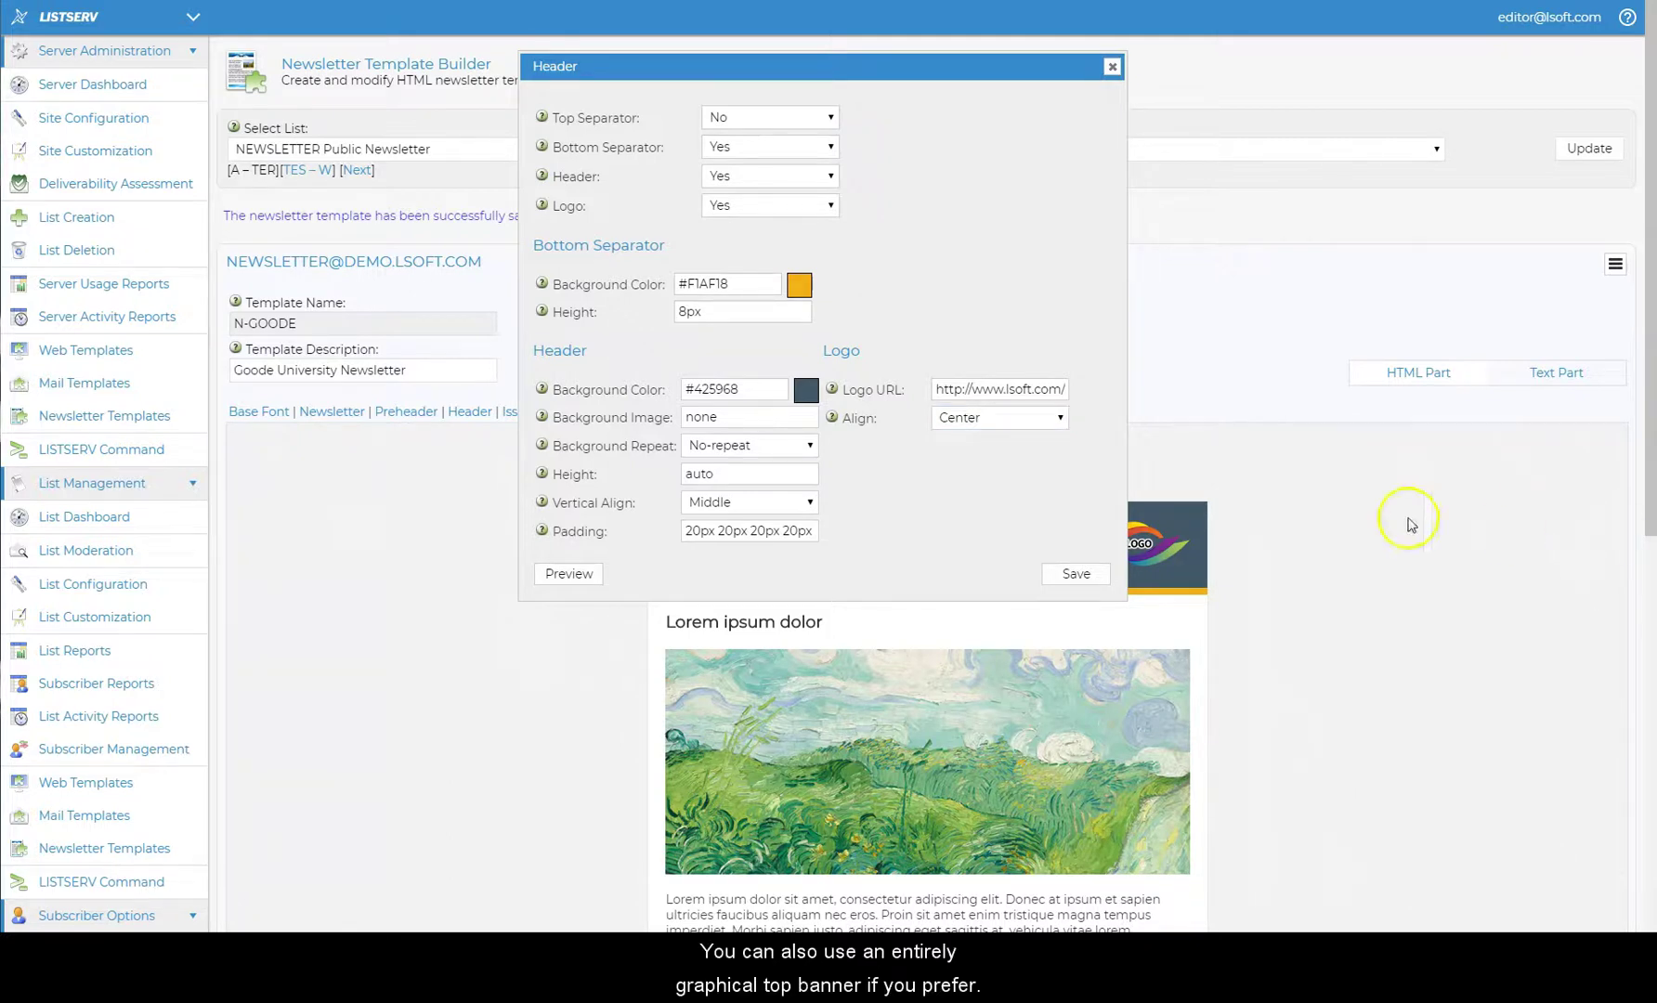
double_click(732, 418)
key("ctrl+v")
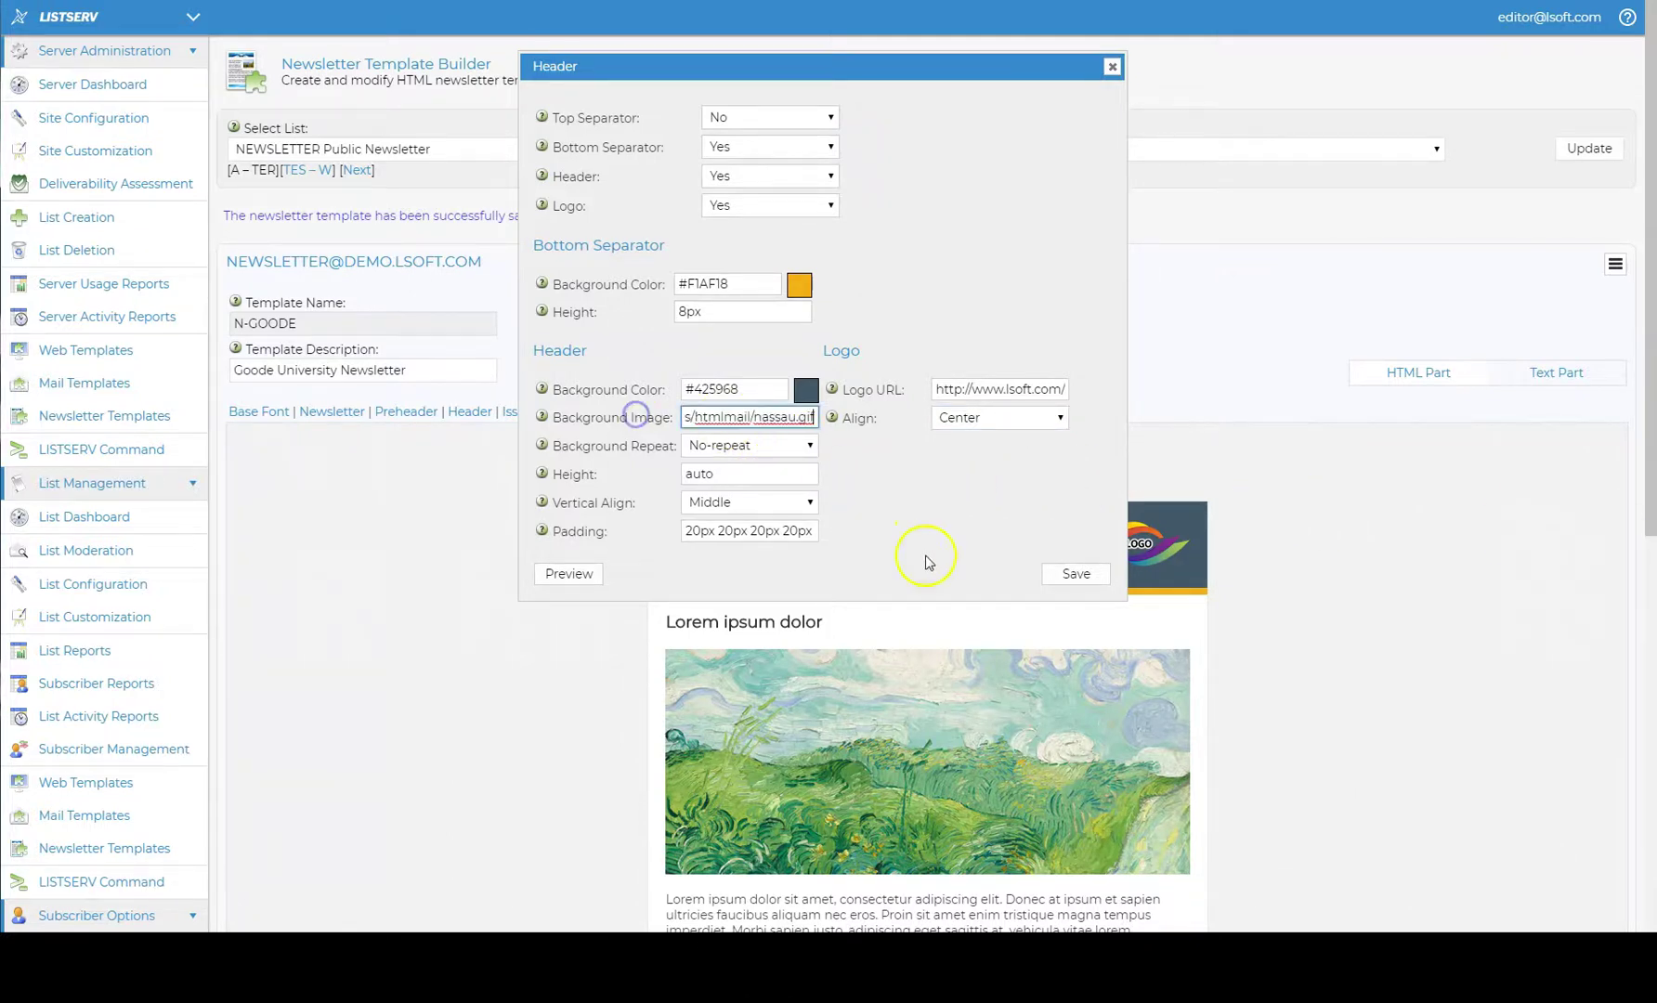
left_click(1063, 572)
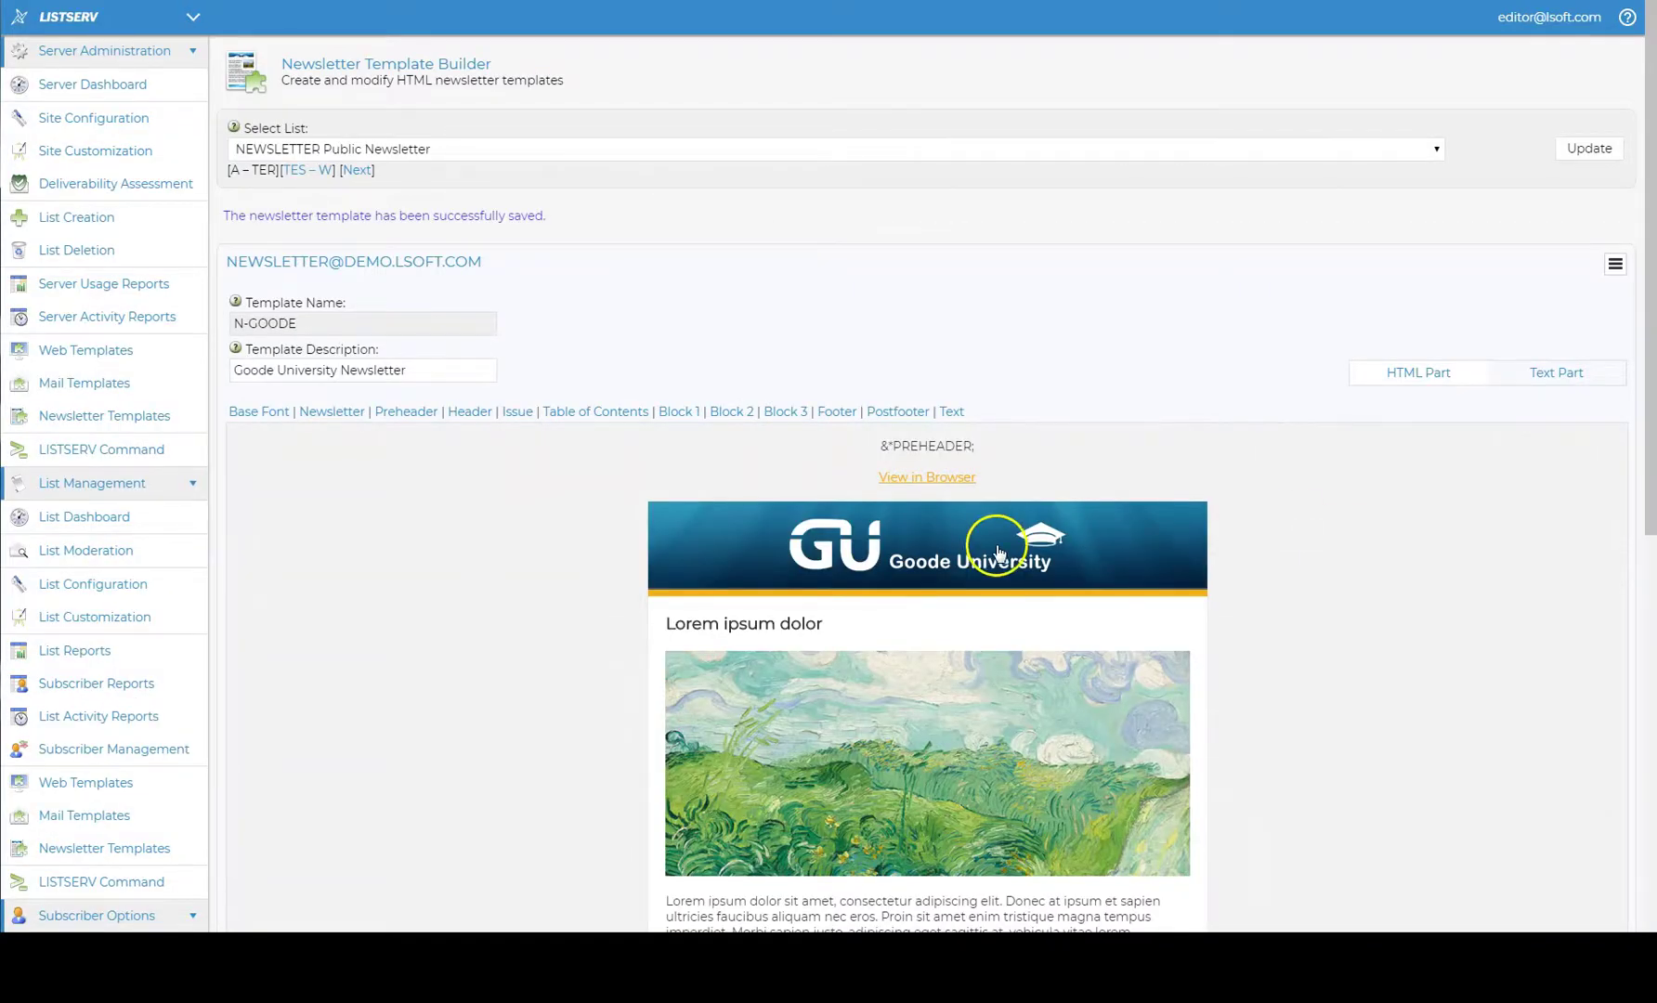
Step: Turn the footer on and set its text colour to white #FFFFFF
scroll(1267, 548, "down", 7)
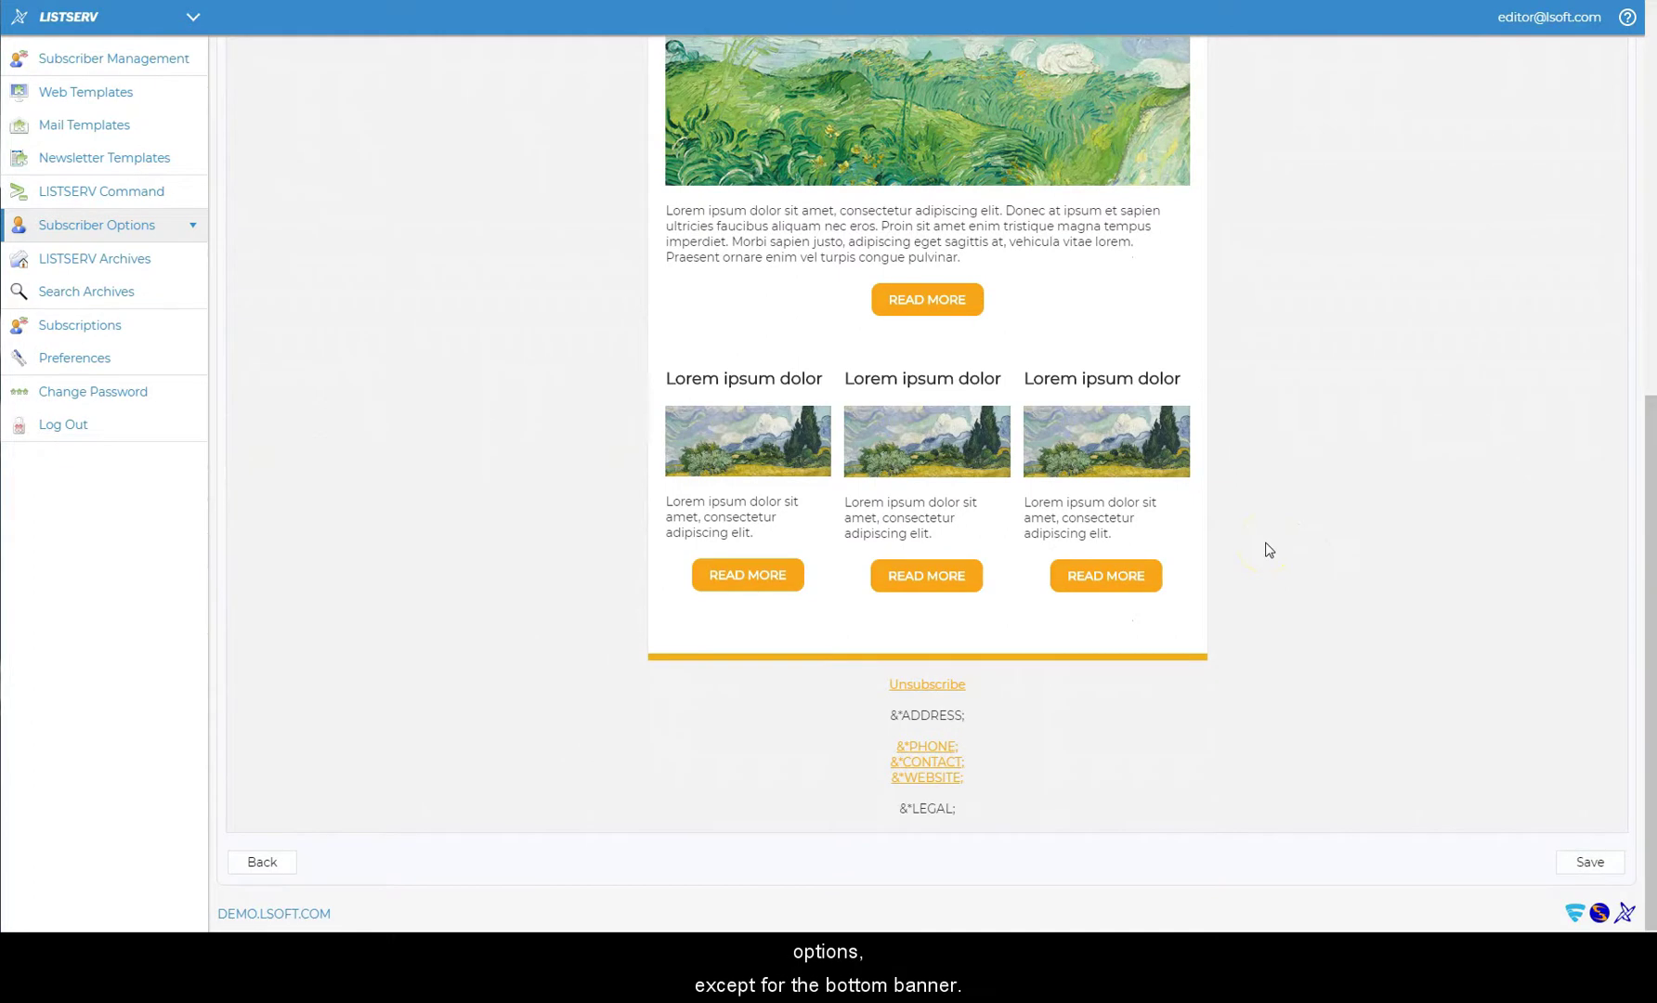
scroll(1267, 548, "up", 7)
left_click(839, 416)
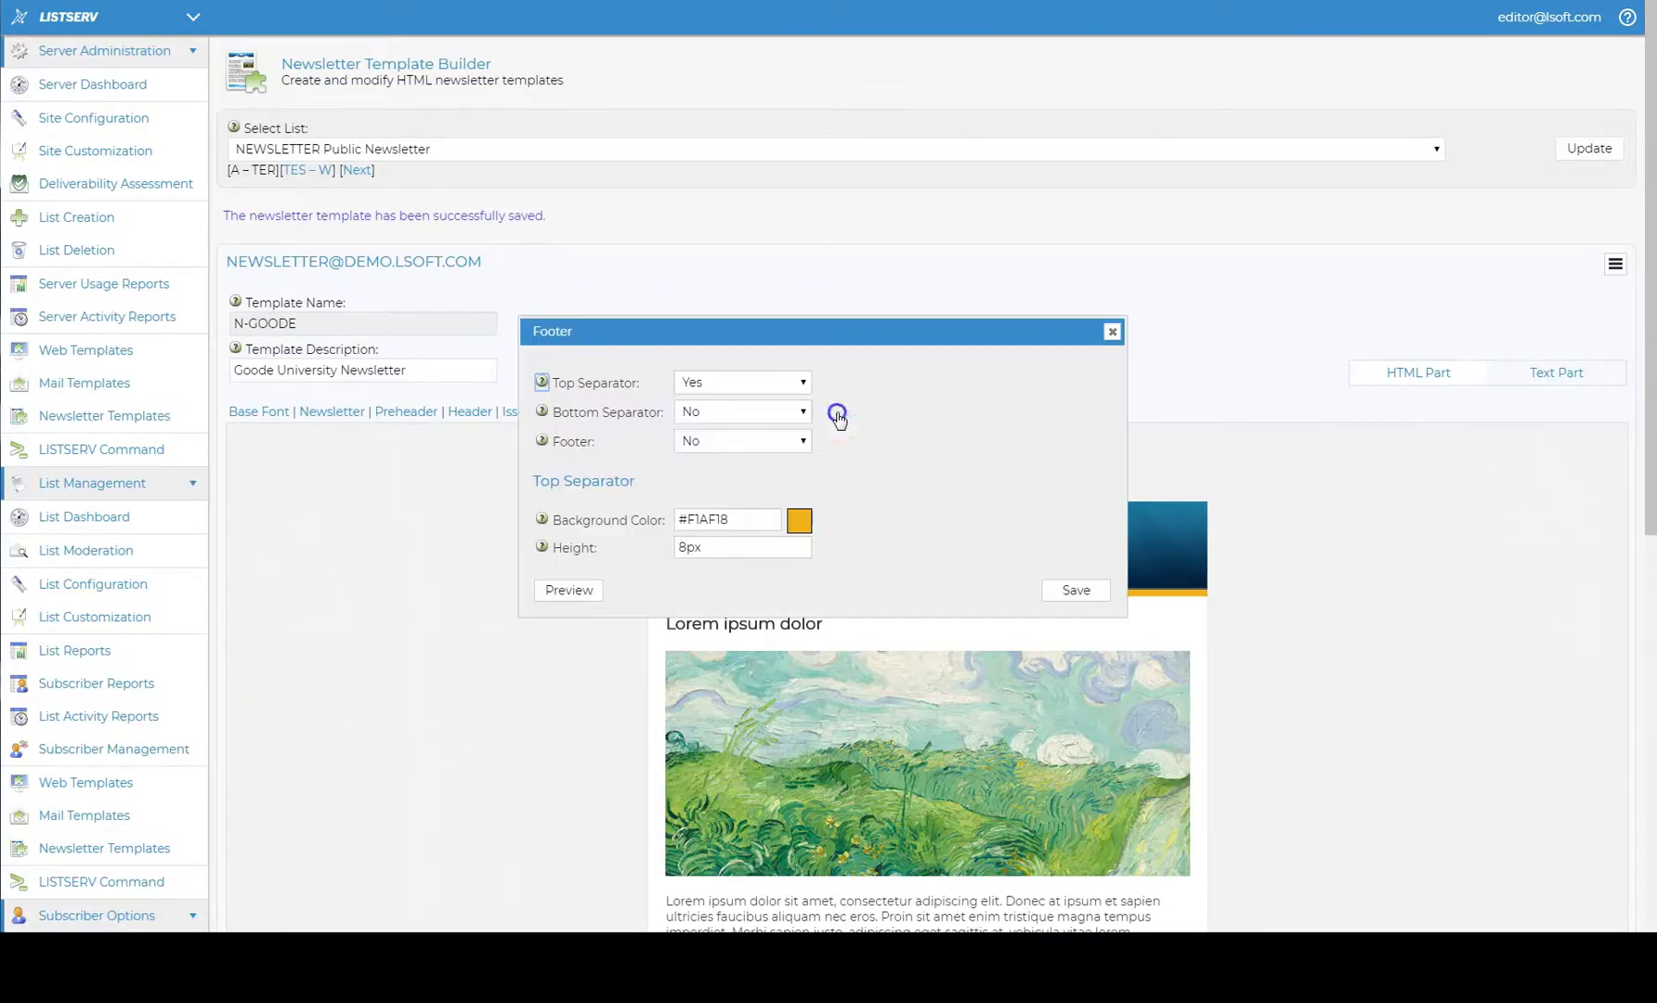
left_click(758, 444)
left_click(762, 461)
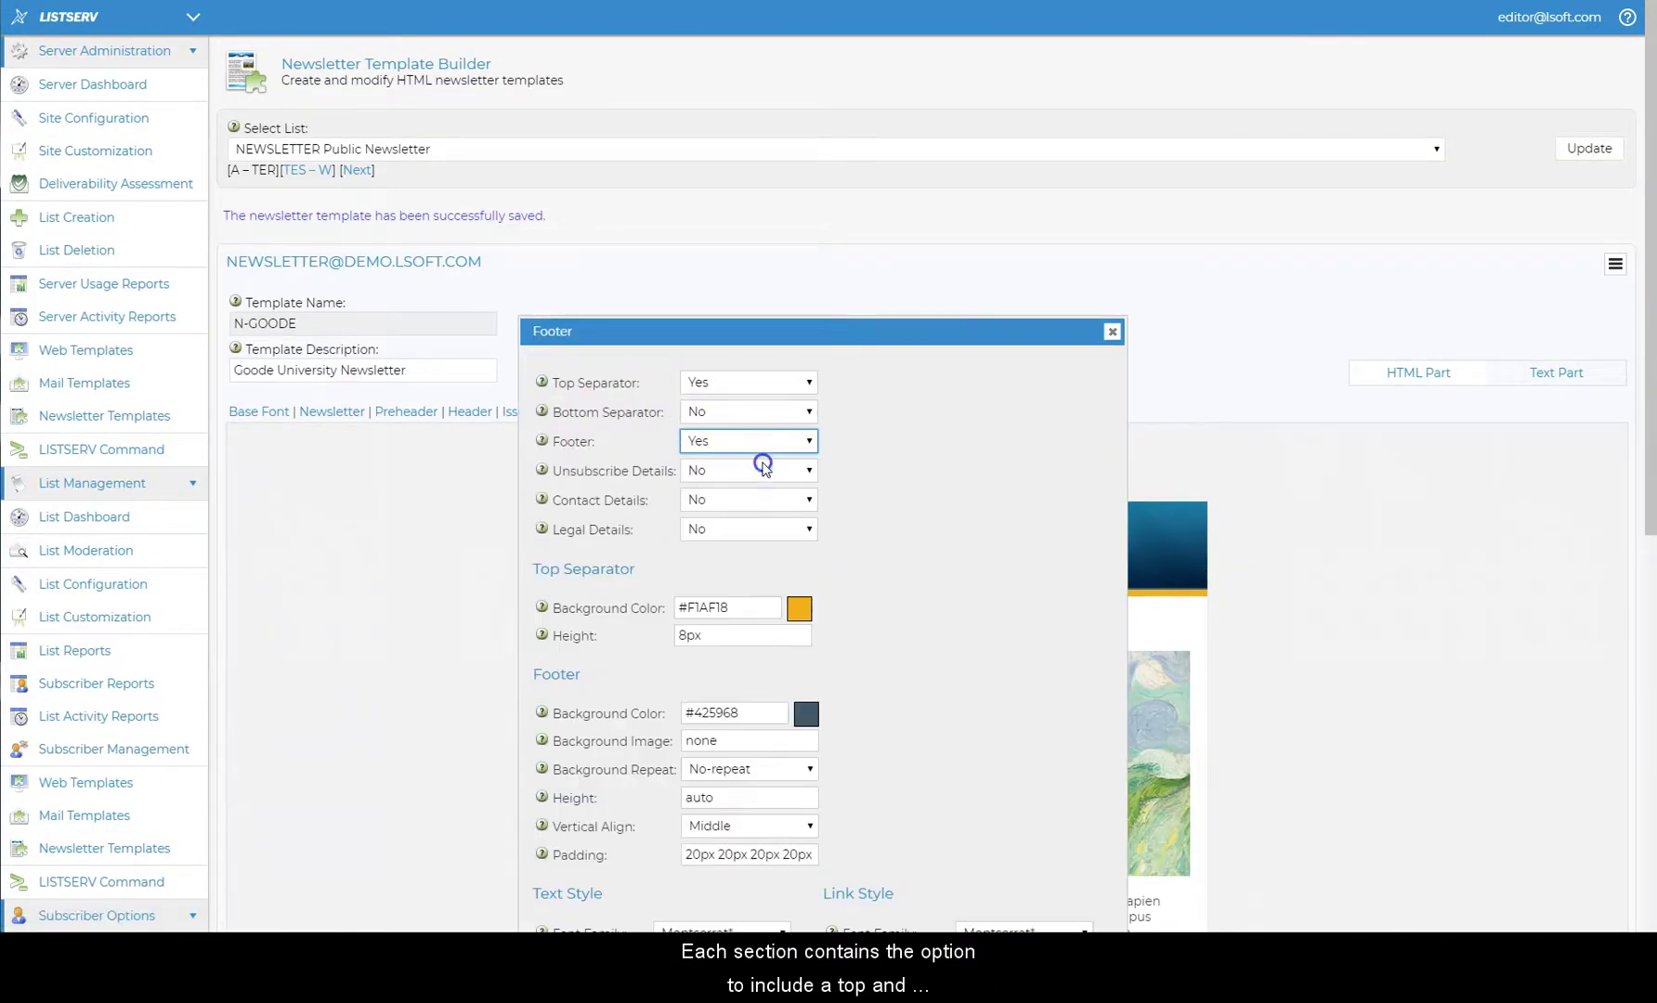
scroll(897, 518, "down", 4)
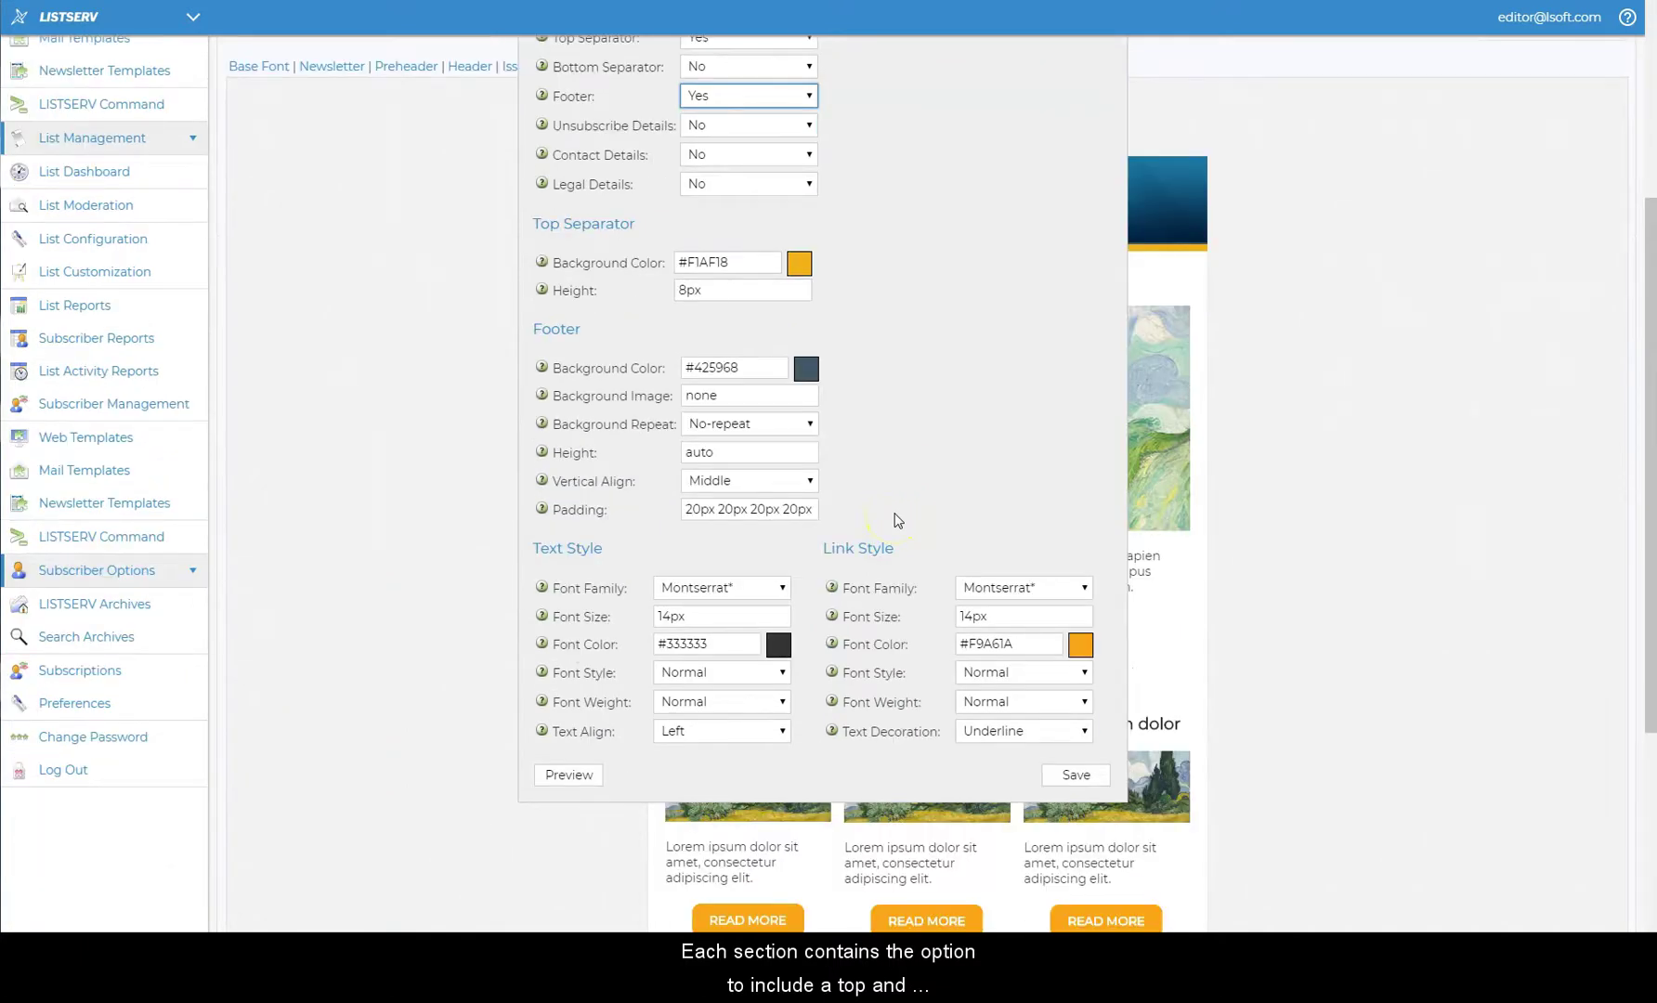
triple_click(725, 644)
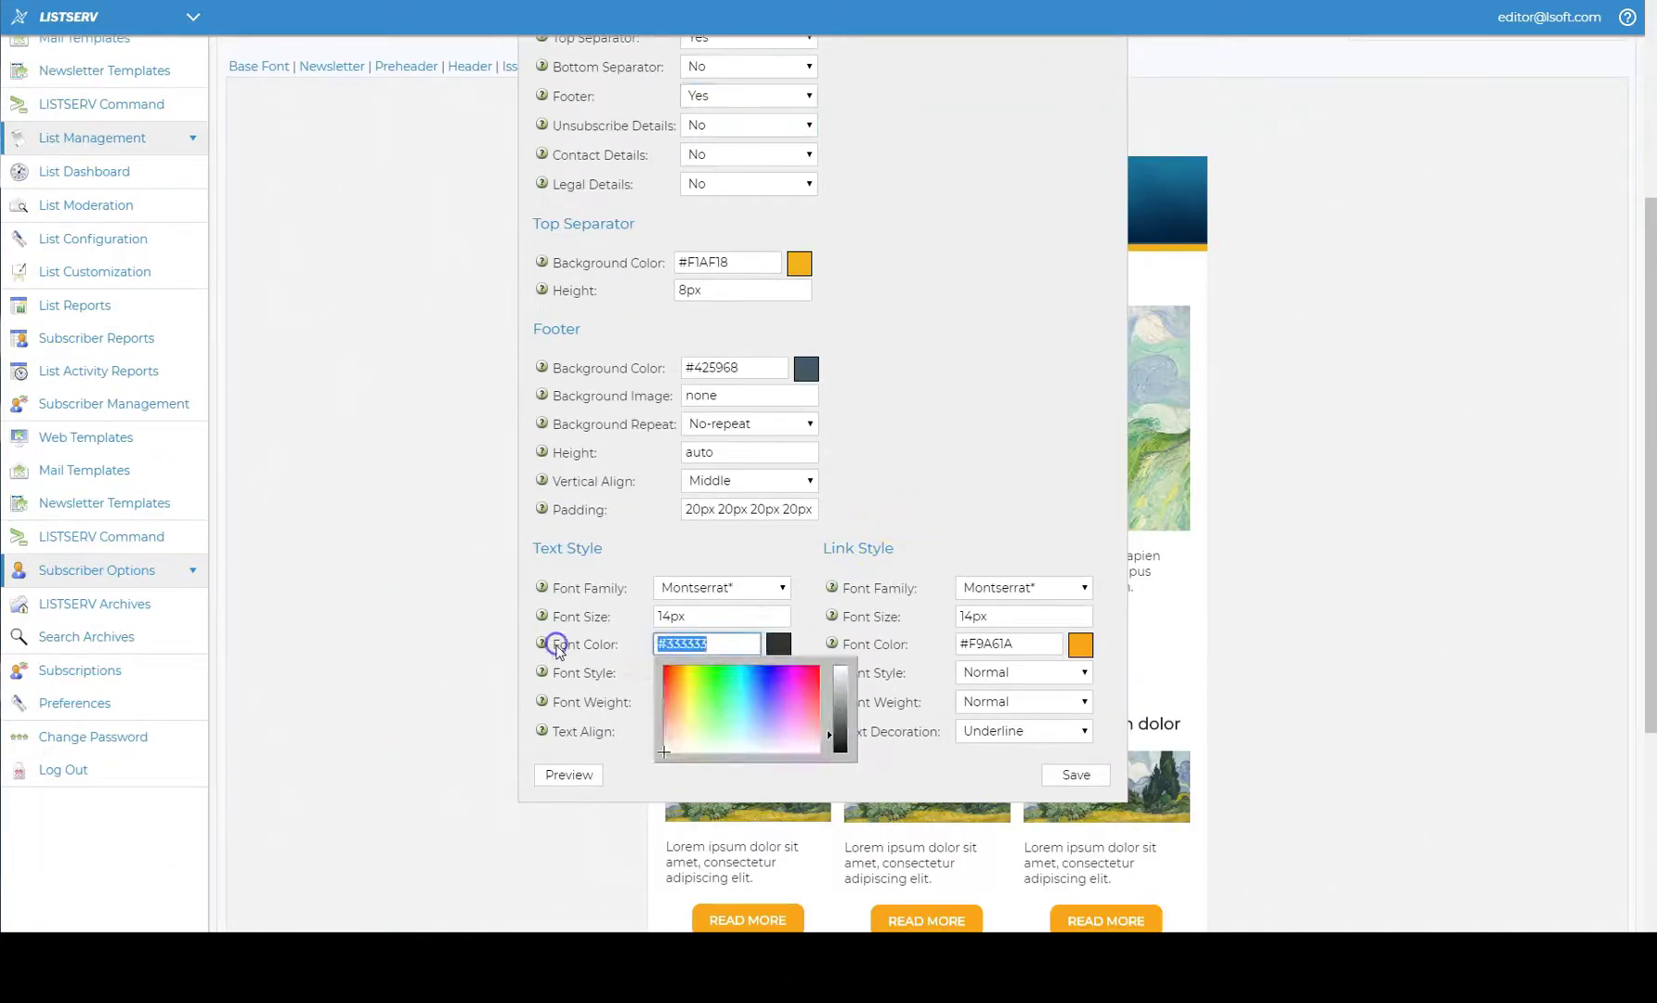
type("#FFFFFF")
left_click(1061, 414)
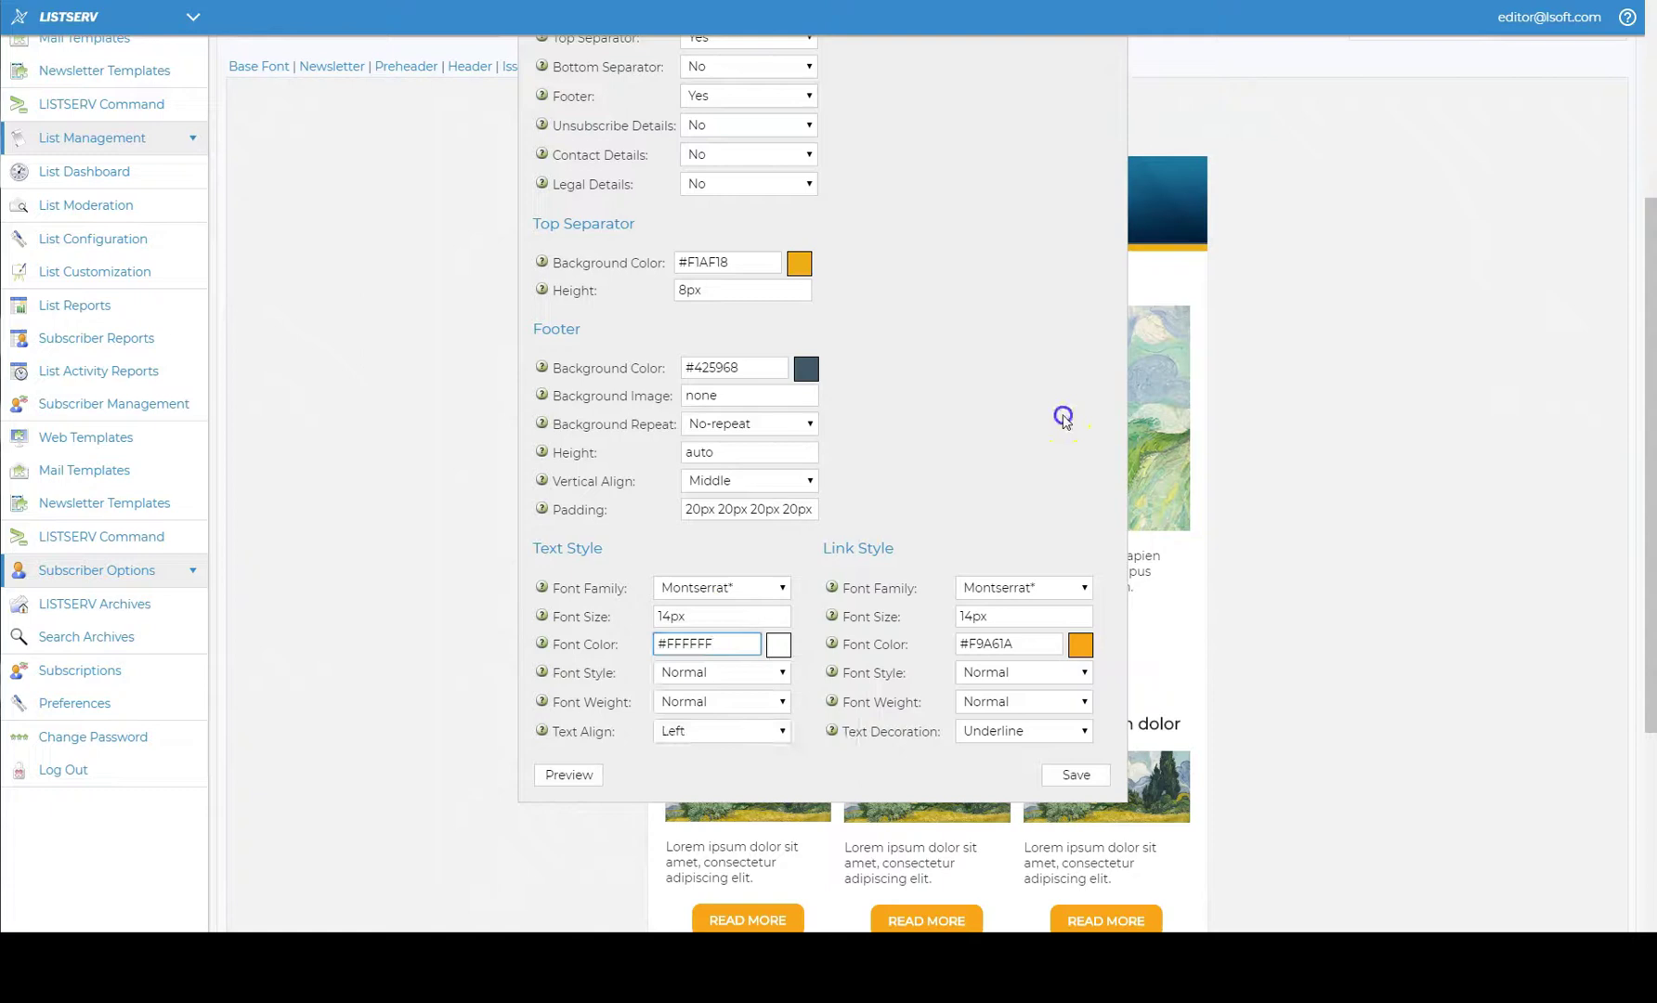
Step: Check the orange top separator colour, save the footer settings, and review the footer
scroll(887, 497, "up", 3)
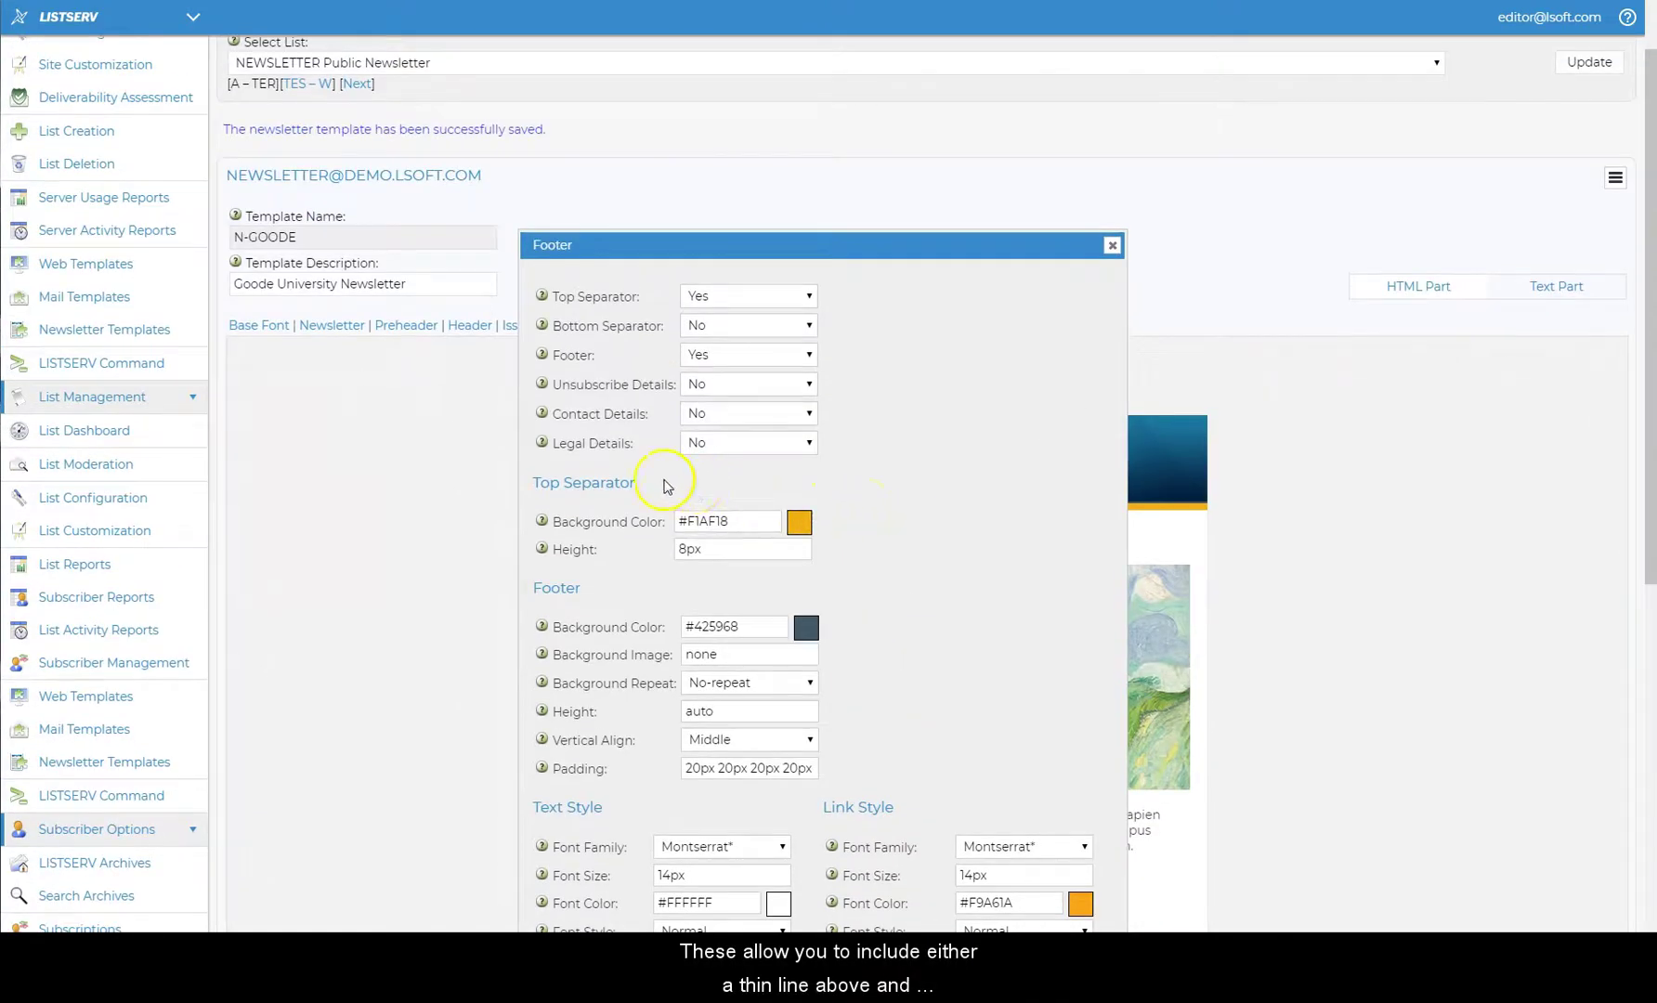
left_click(739, 520)
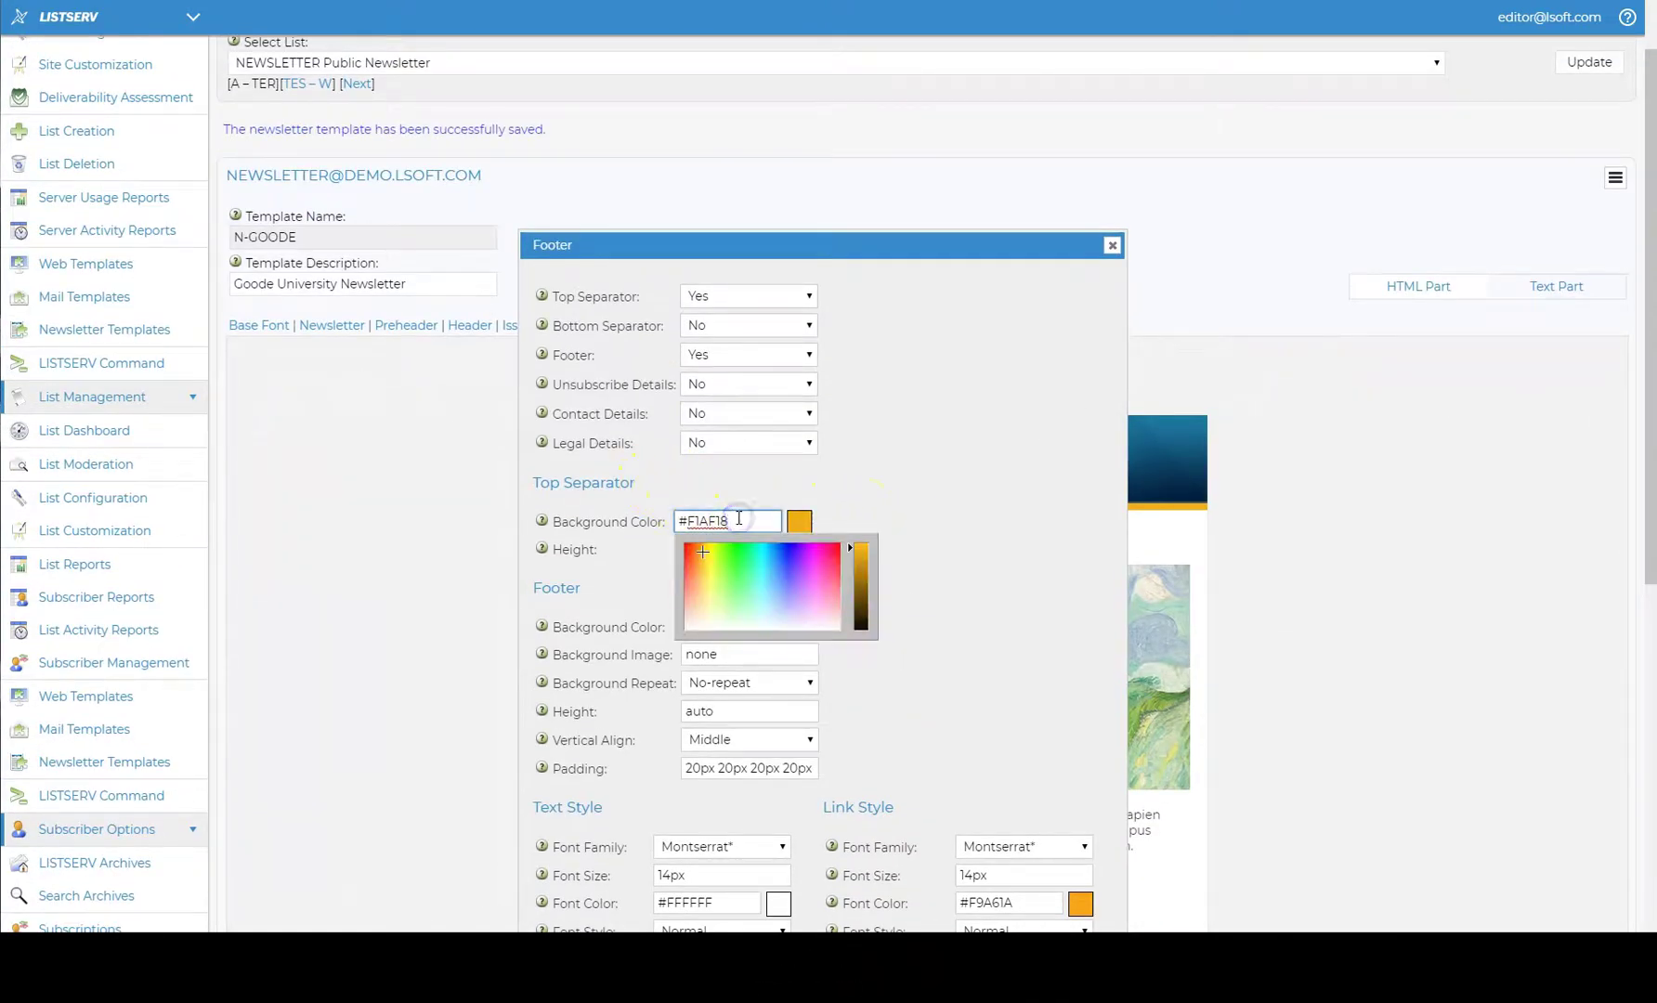
left_click(852, 523)
scroll(938, 595, "down", 5)
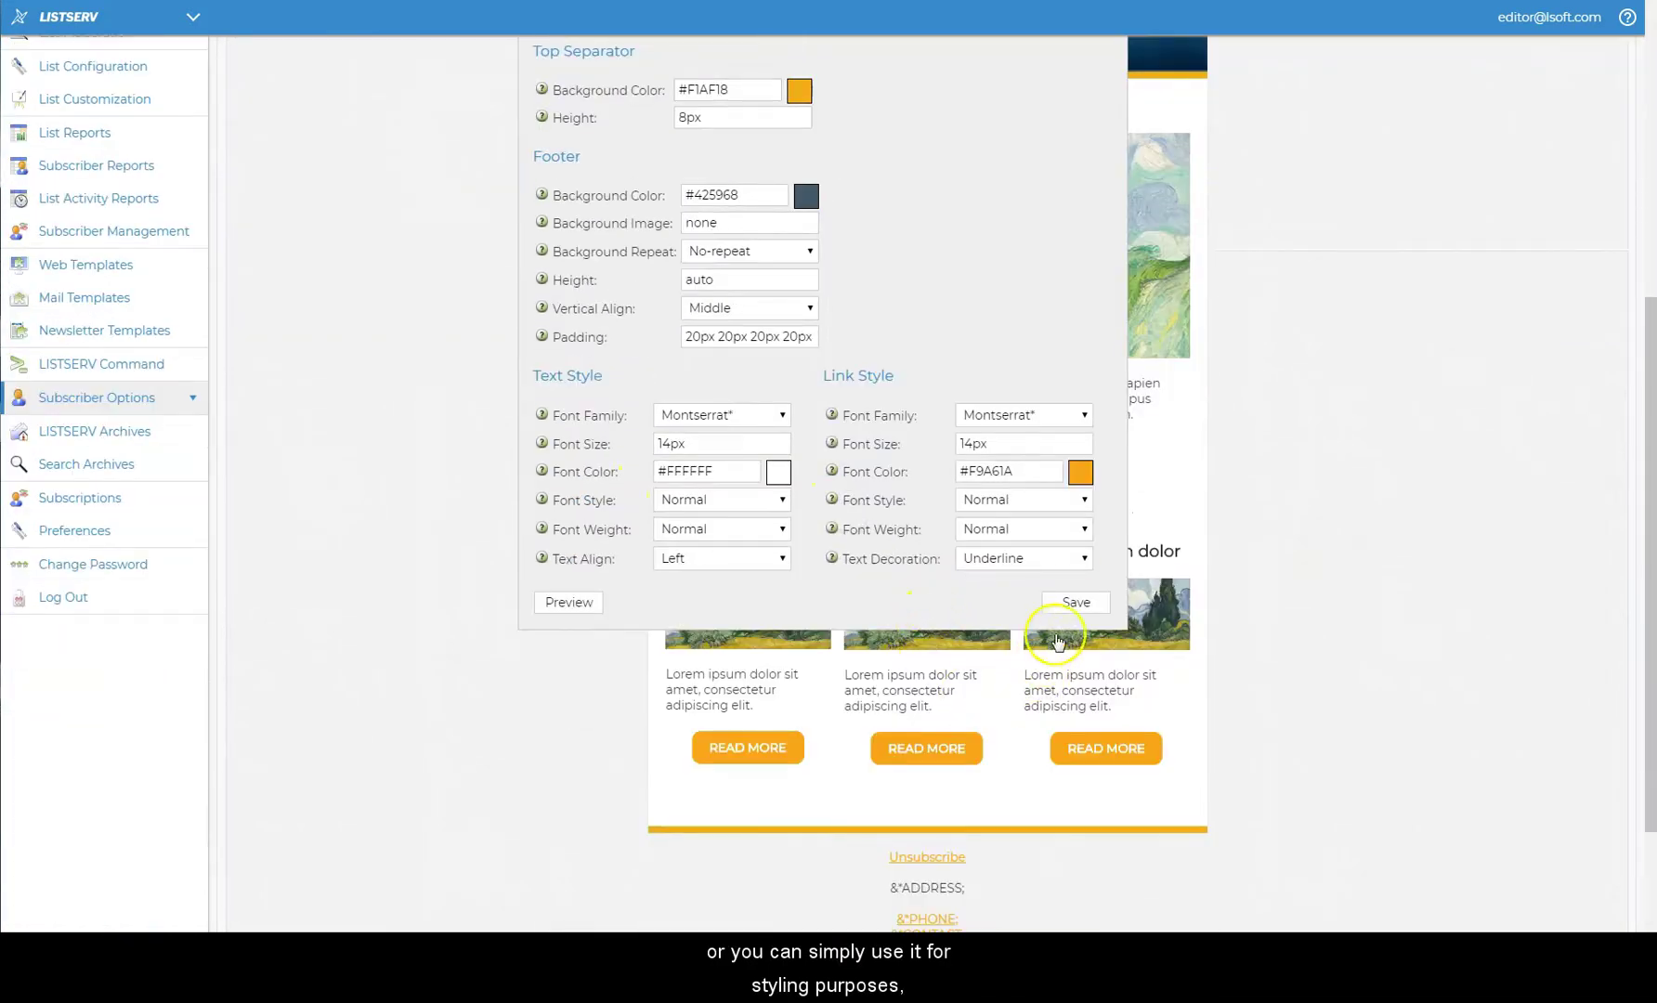
left_click(1076, 602)
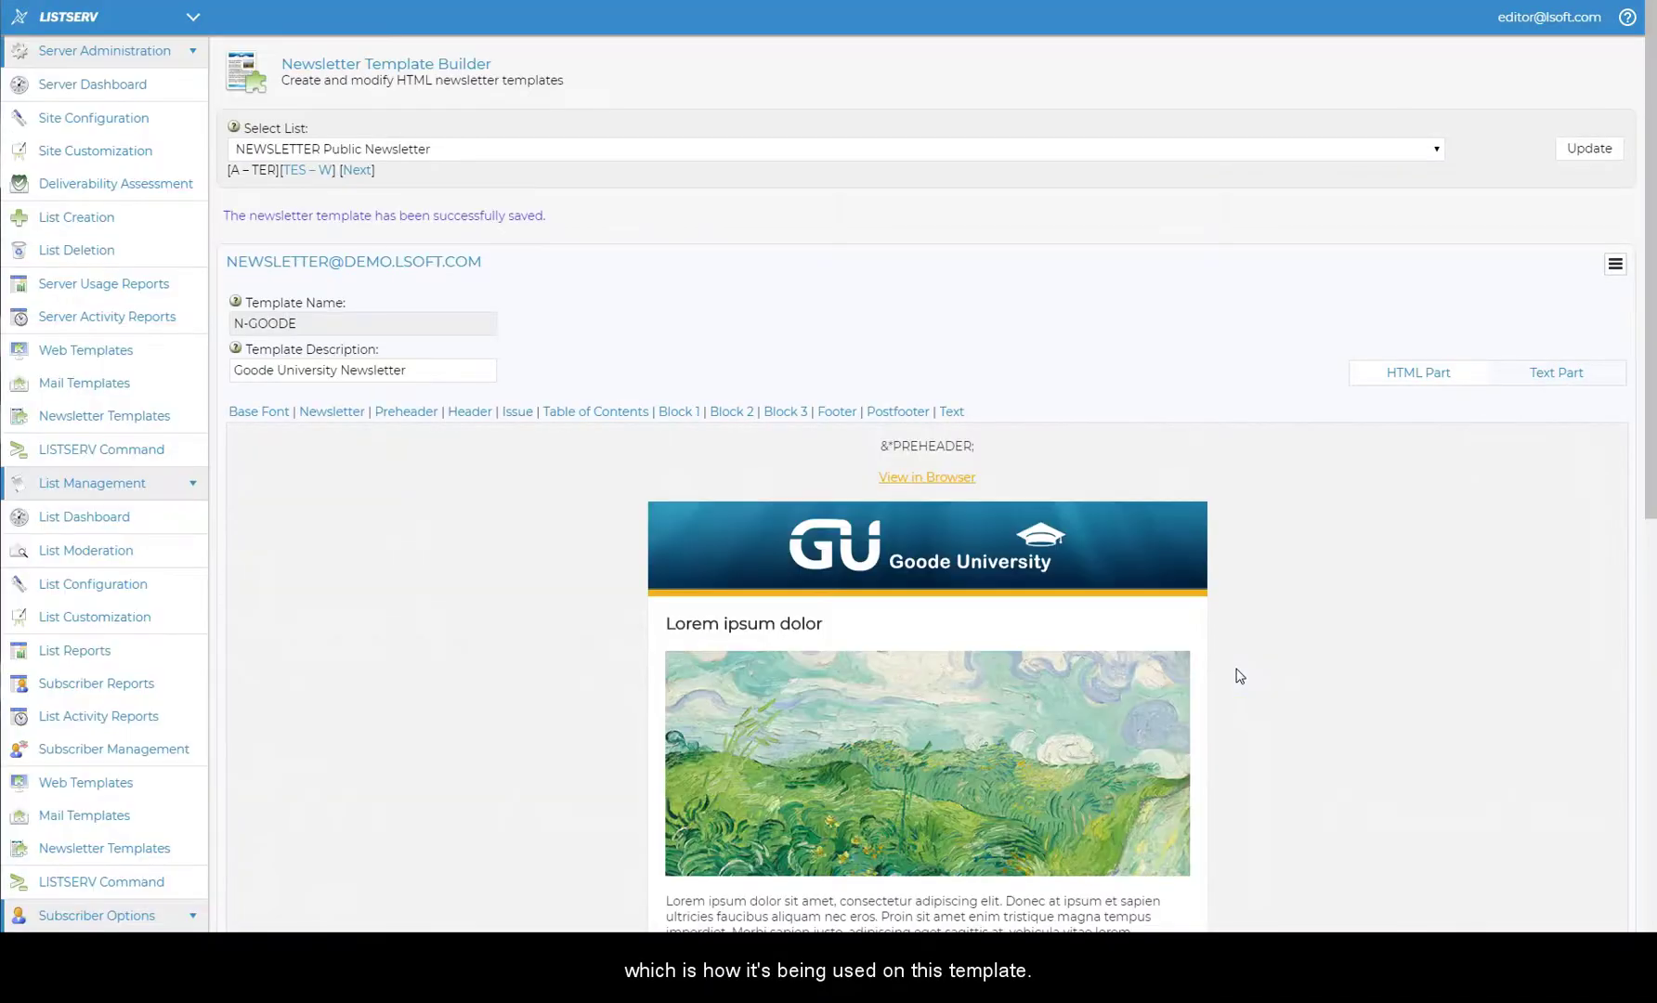
scroll(1238, 675, "down", 3)
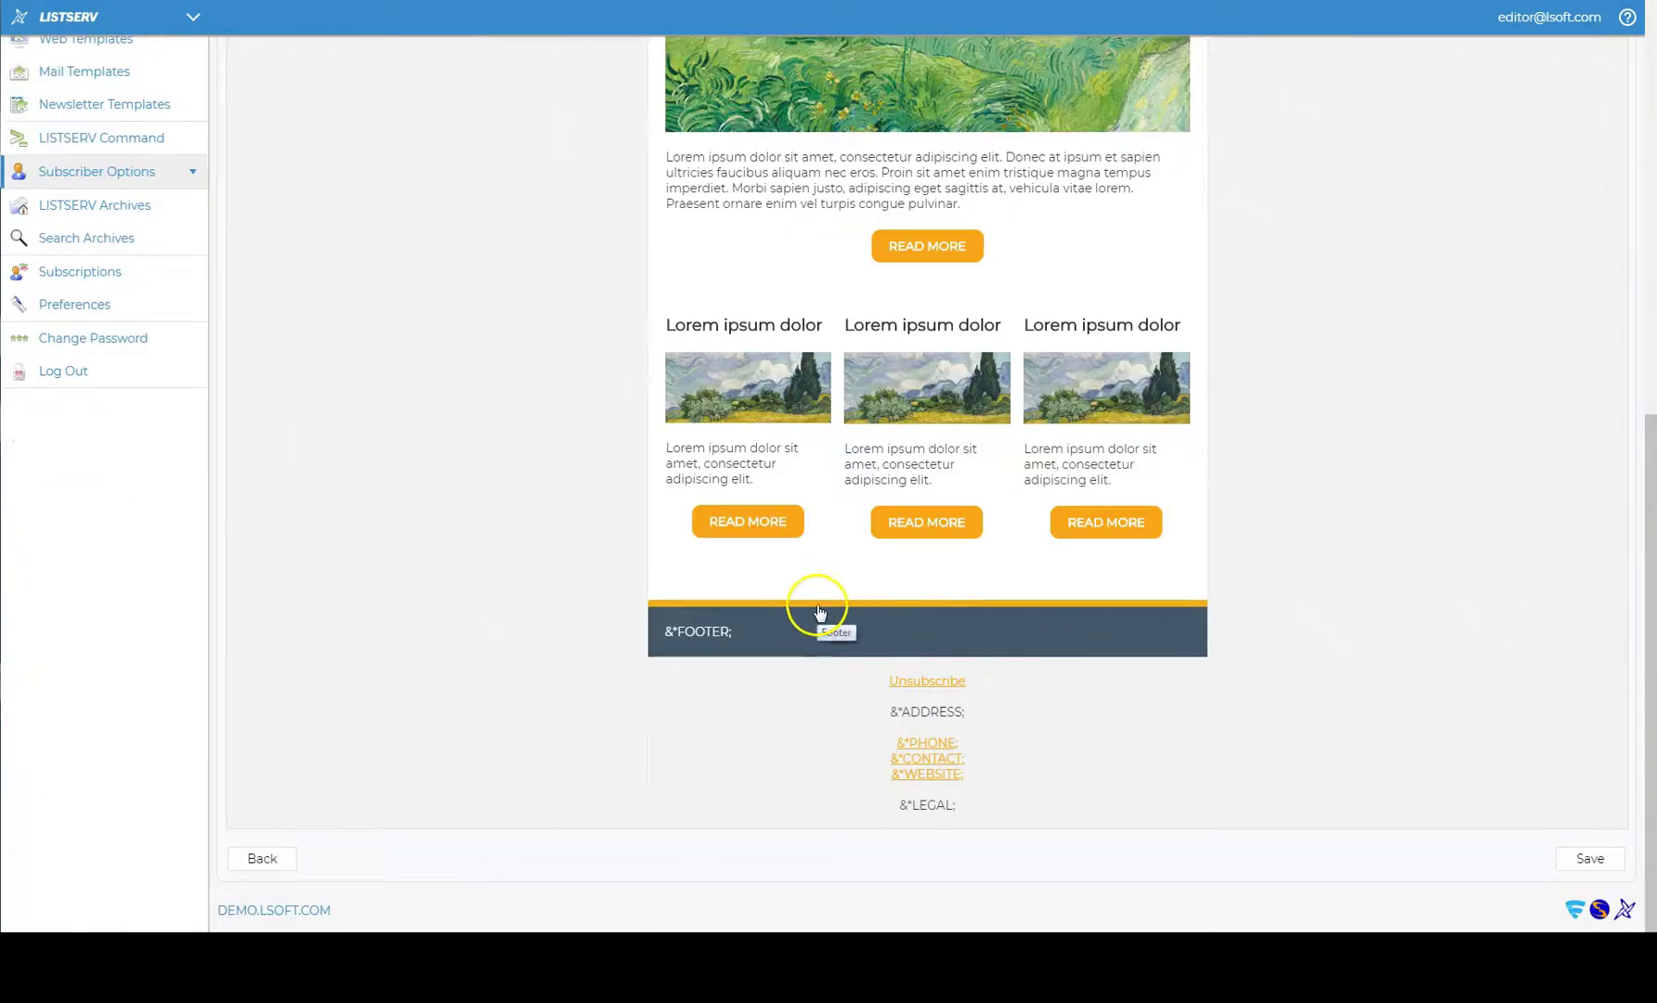
scroll(1280, 650, "up", 10)
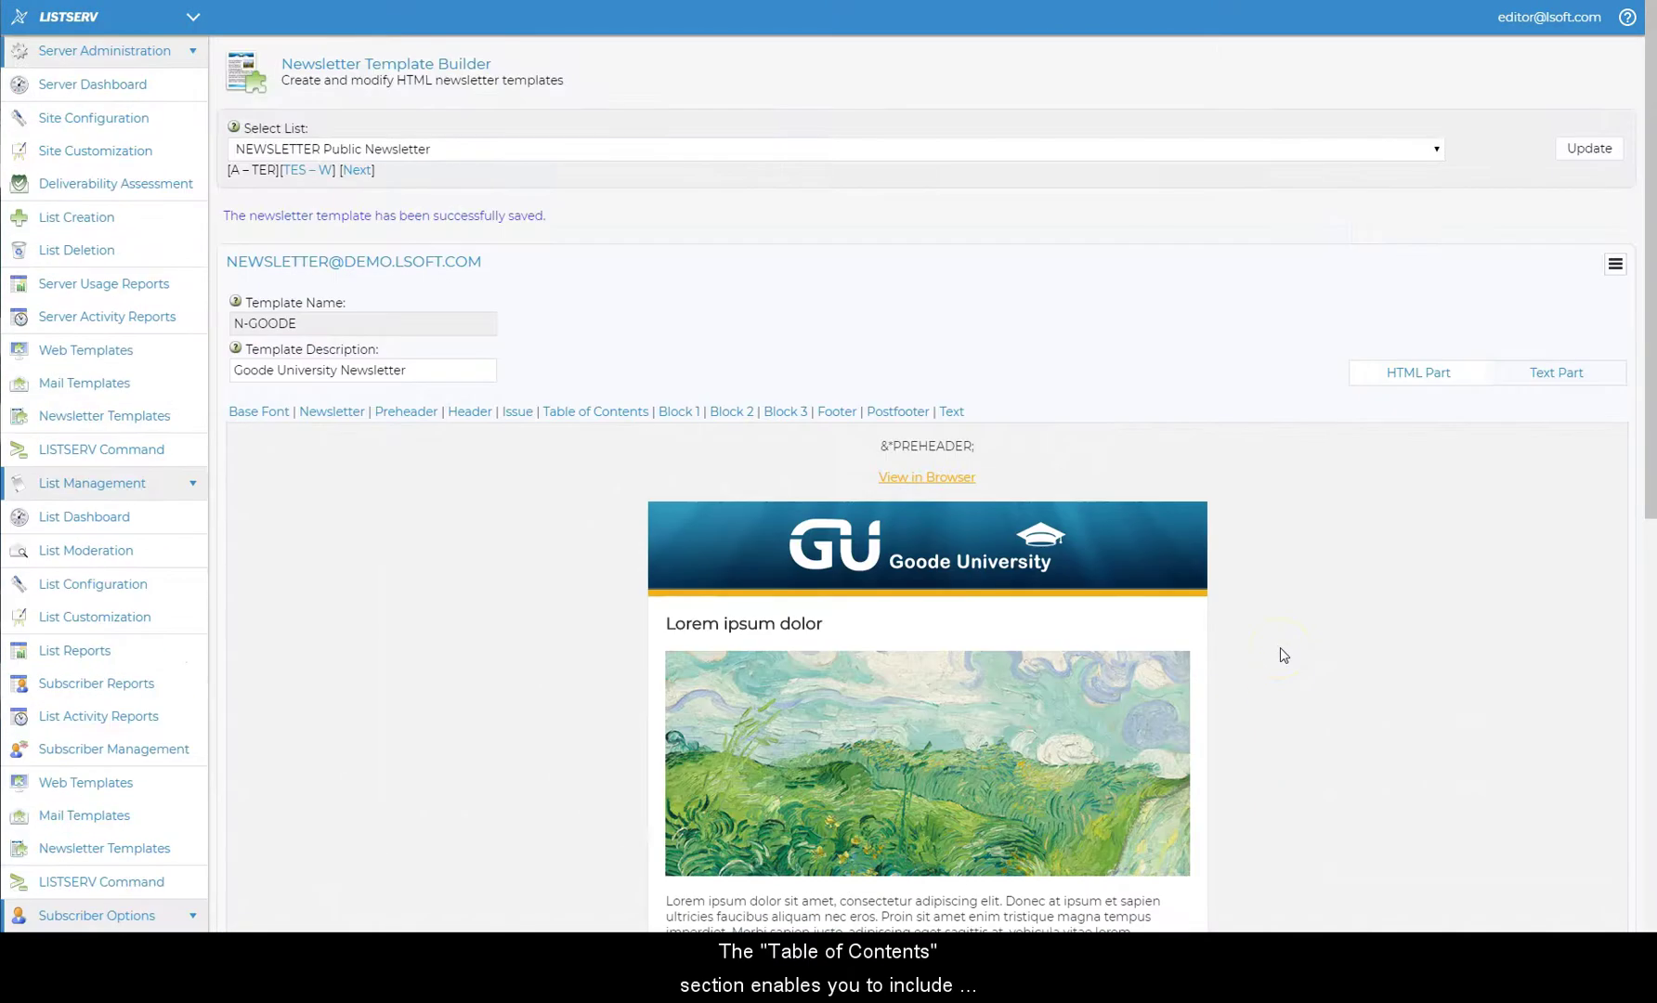
Step: Make the table of contents Horizontal with a #FAFAFA background
left_click(613, 414)
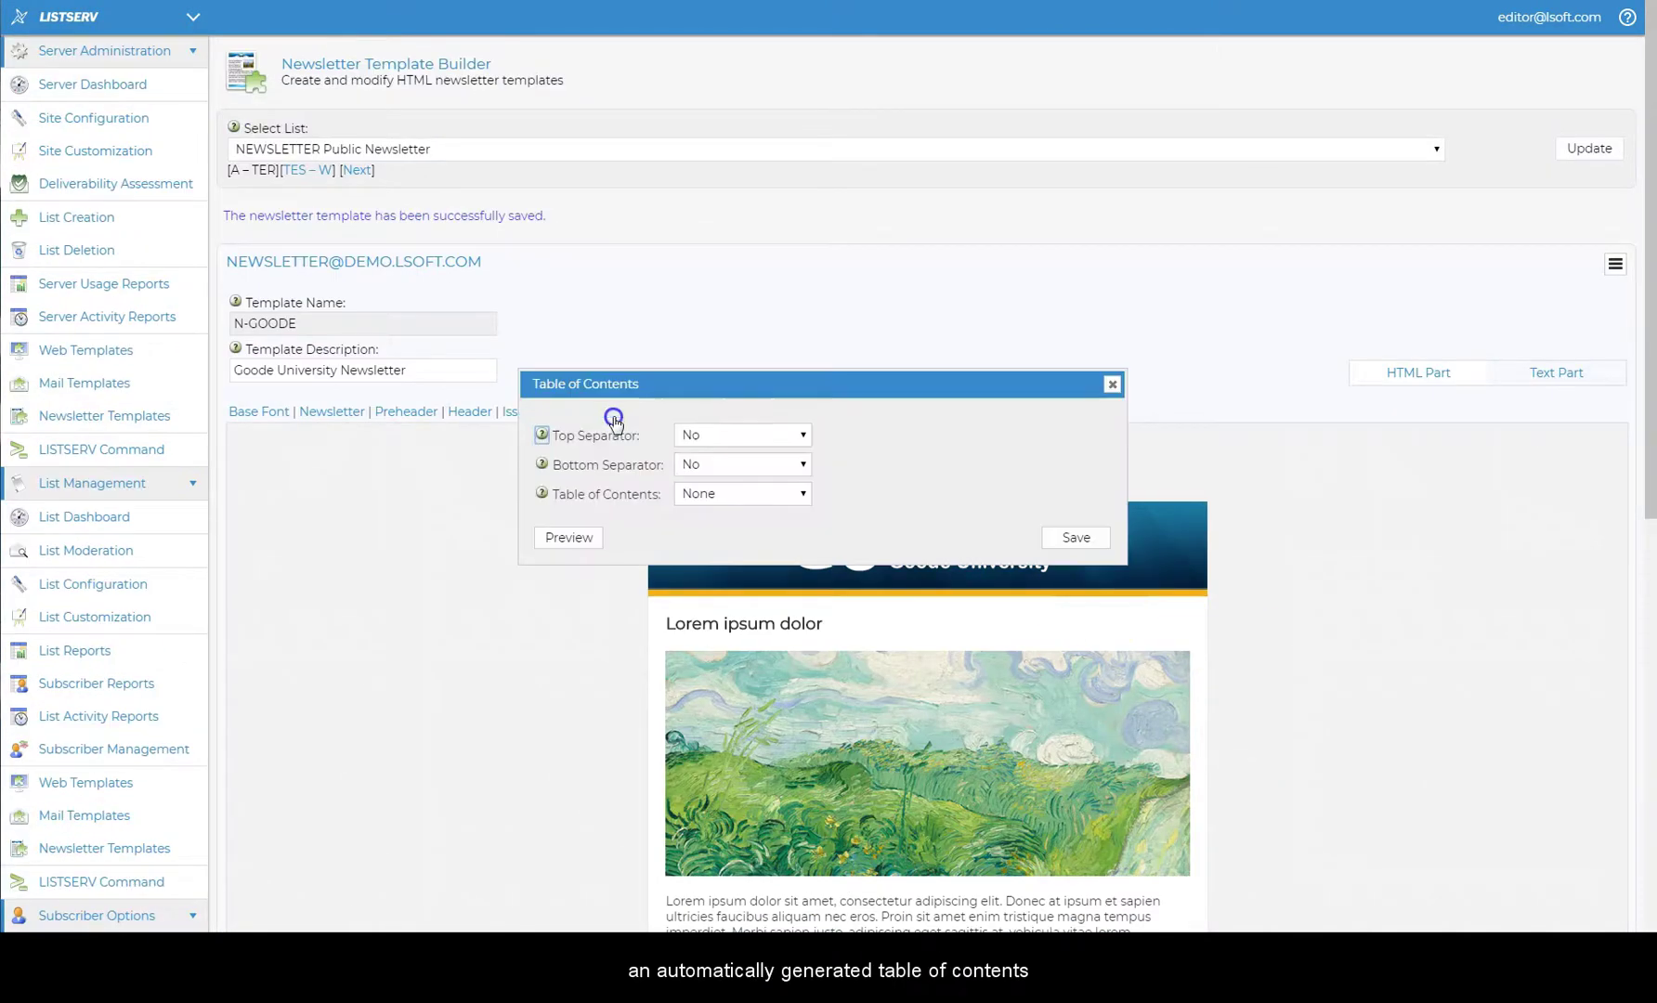
left_click(722, 497)
left_click(713, 514)
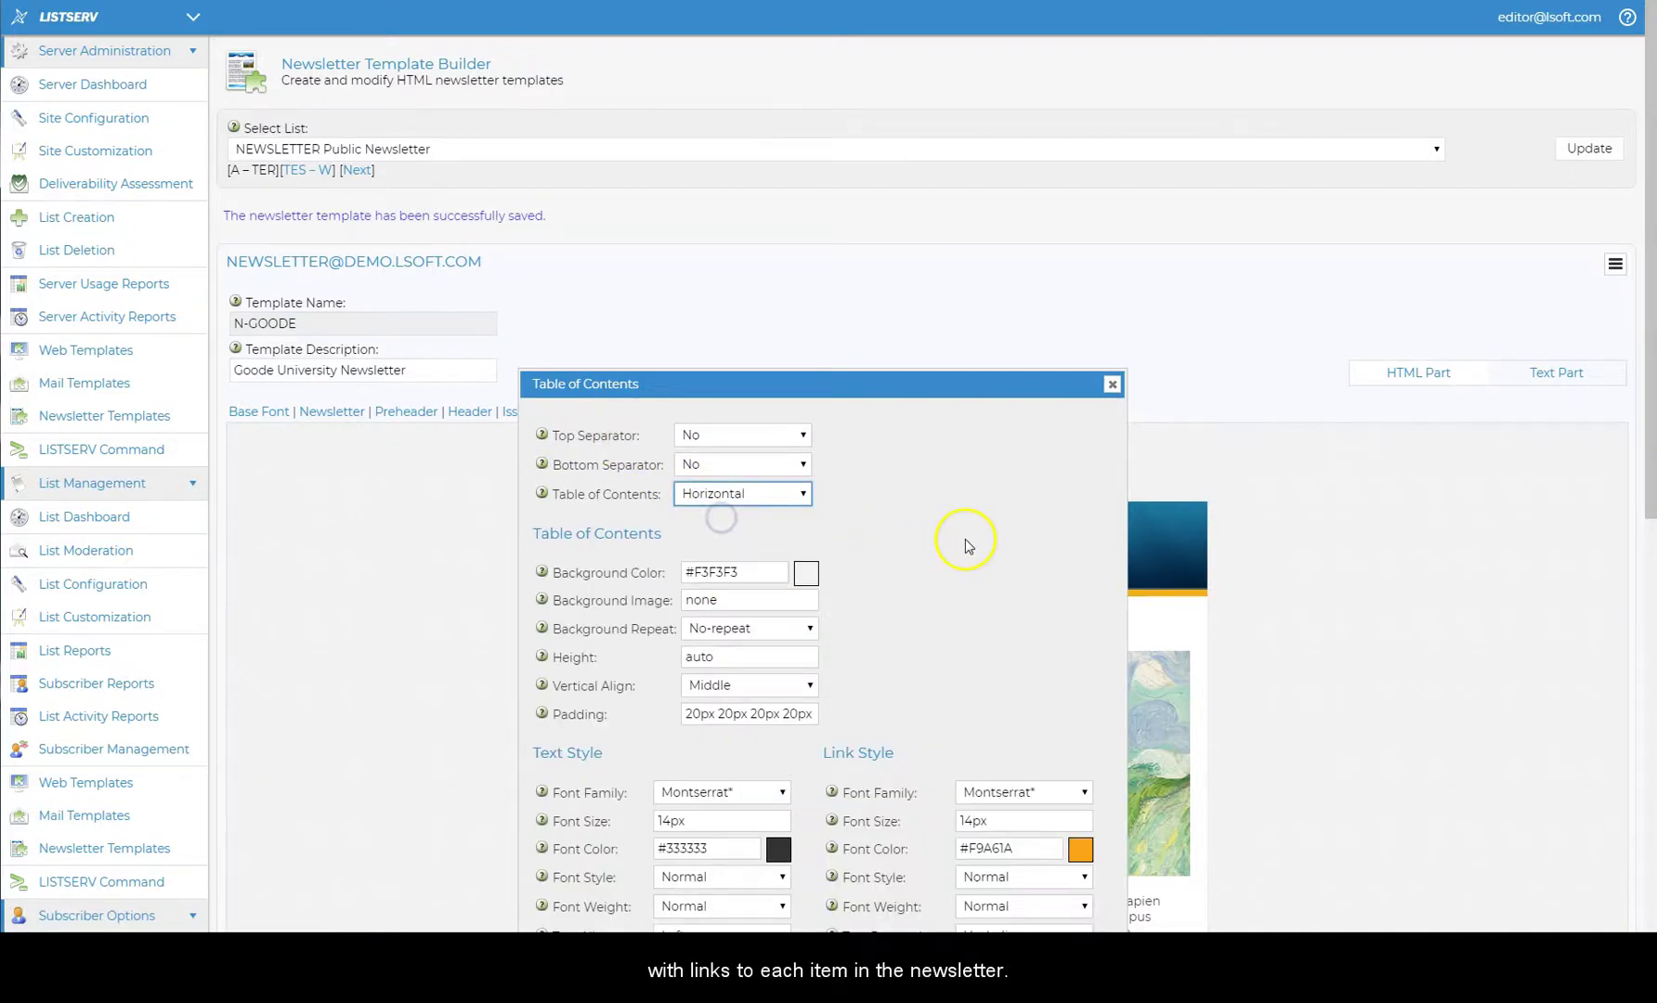
scroll(929, 521, "down", 4)
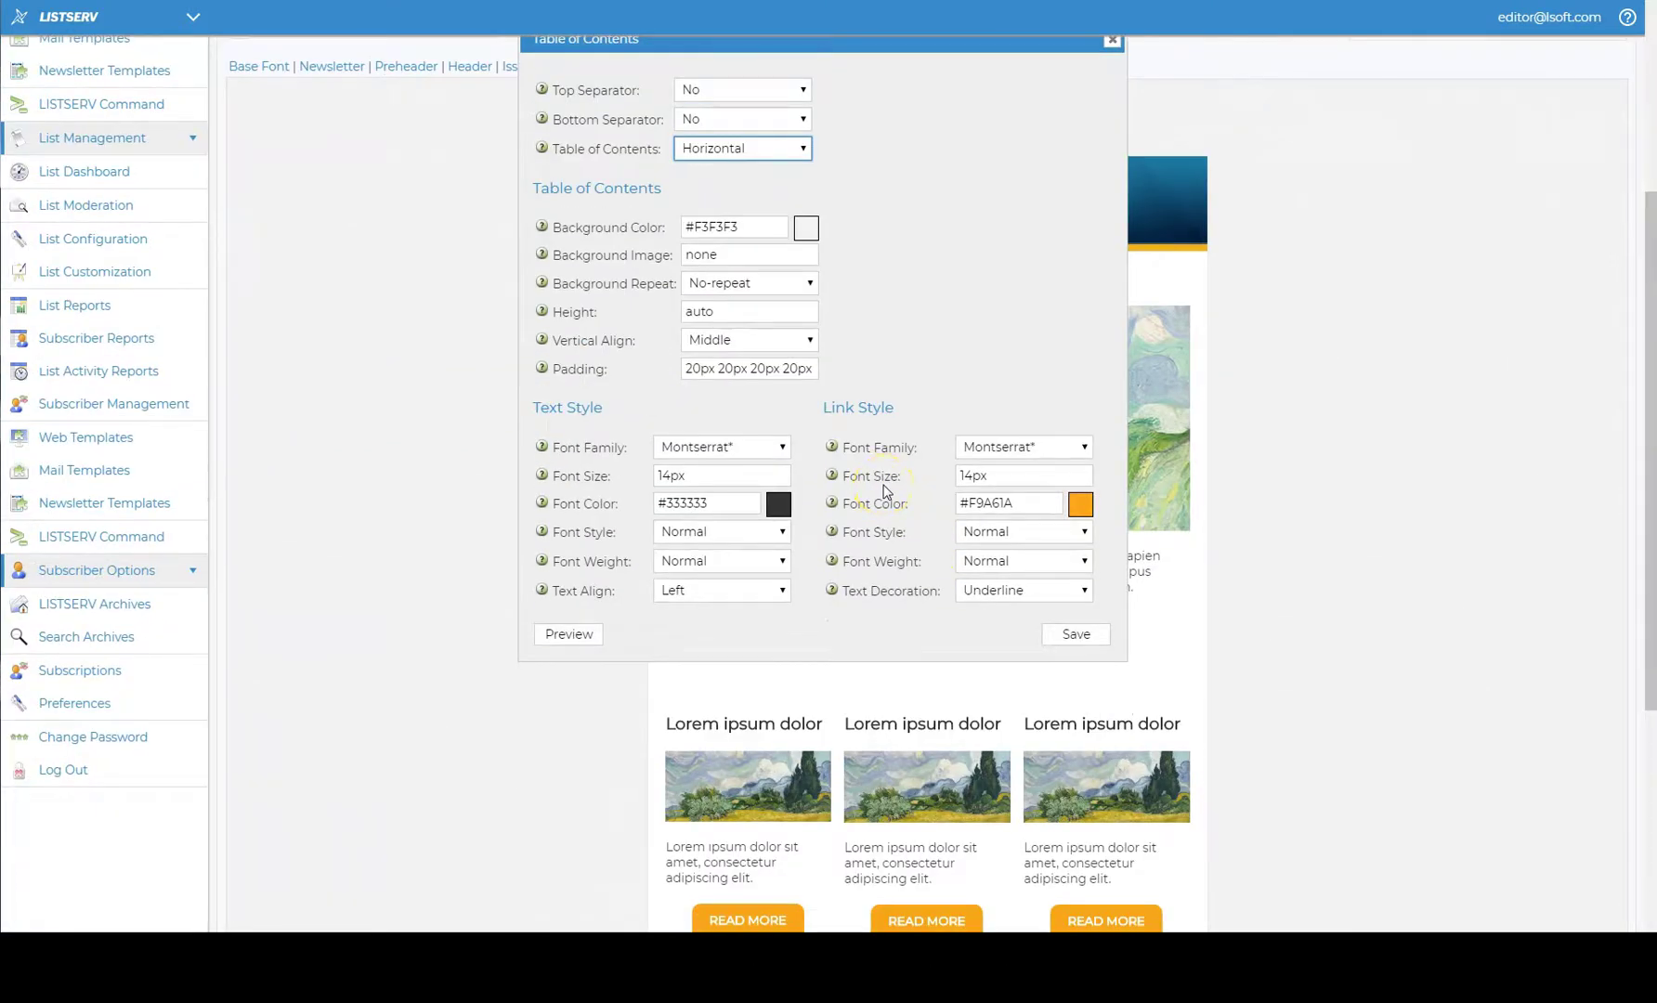
triple_click(750, 228)
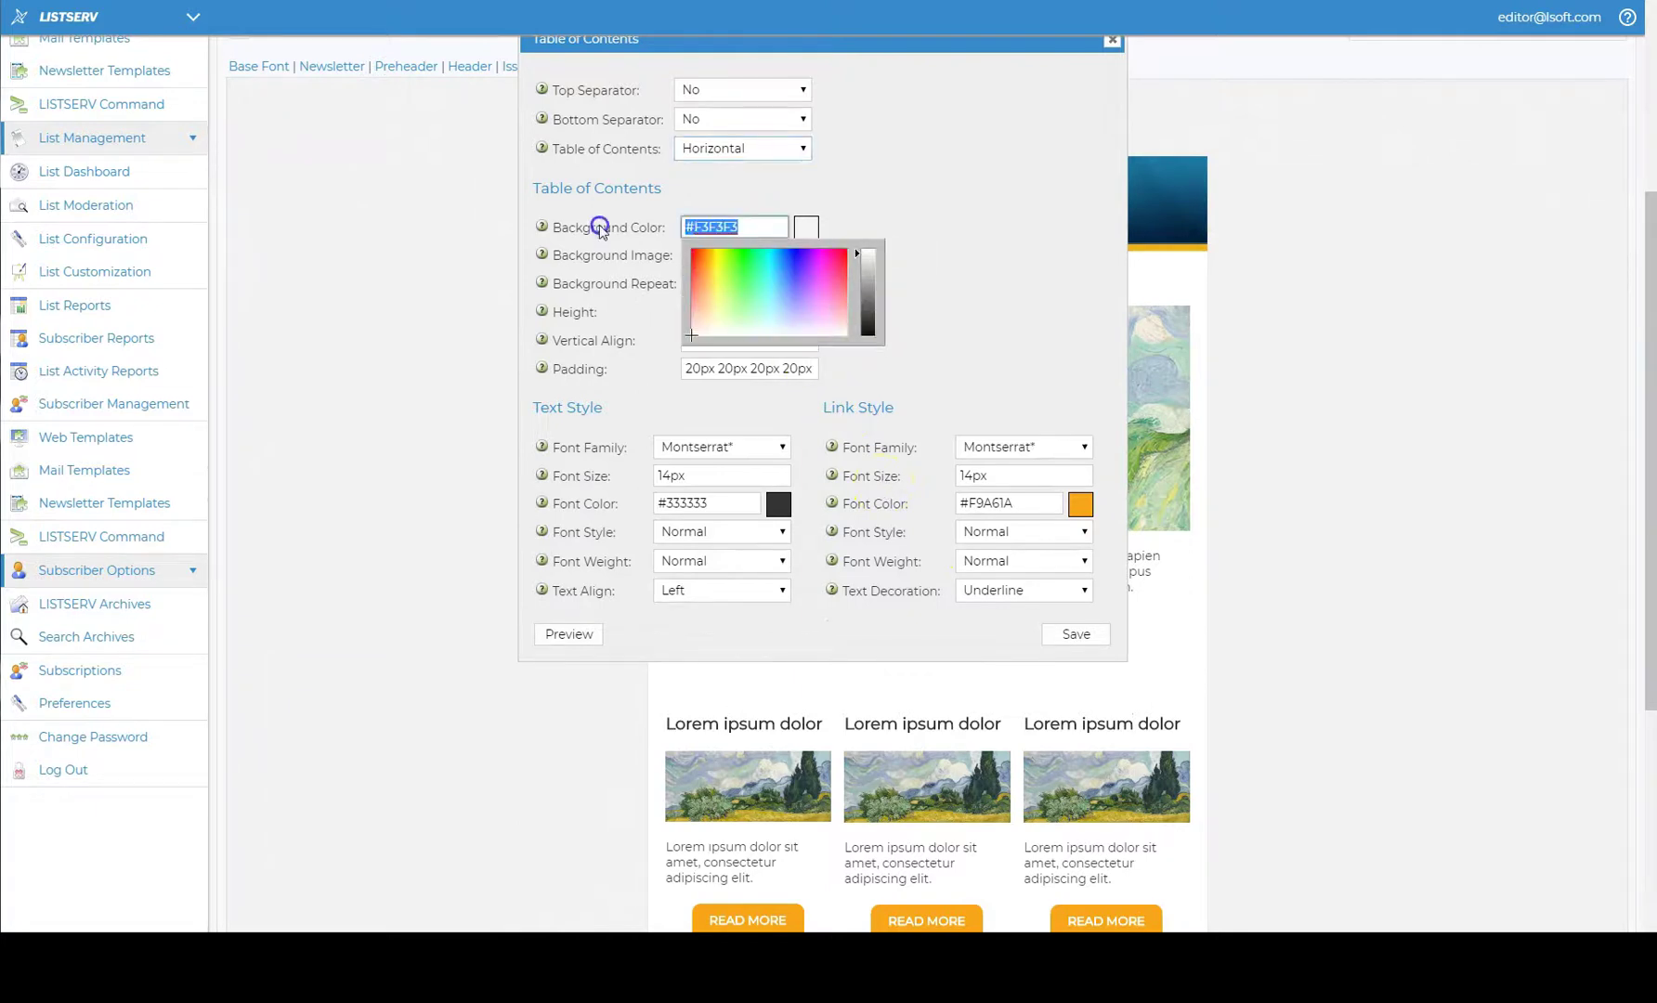
type("#FAFAFA")
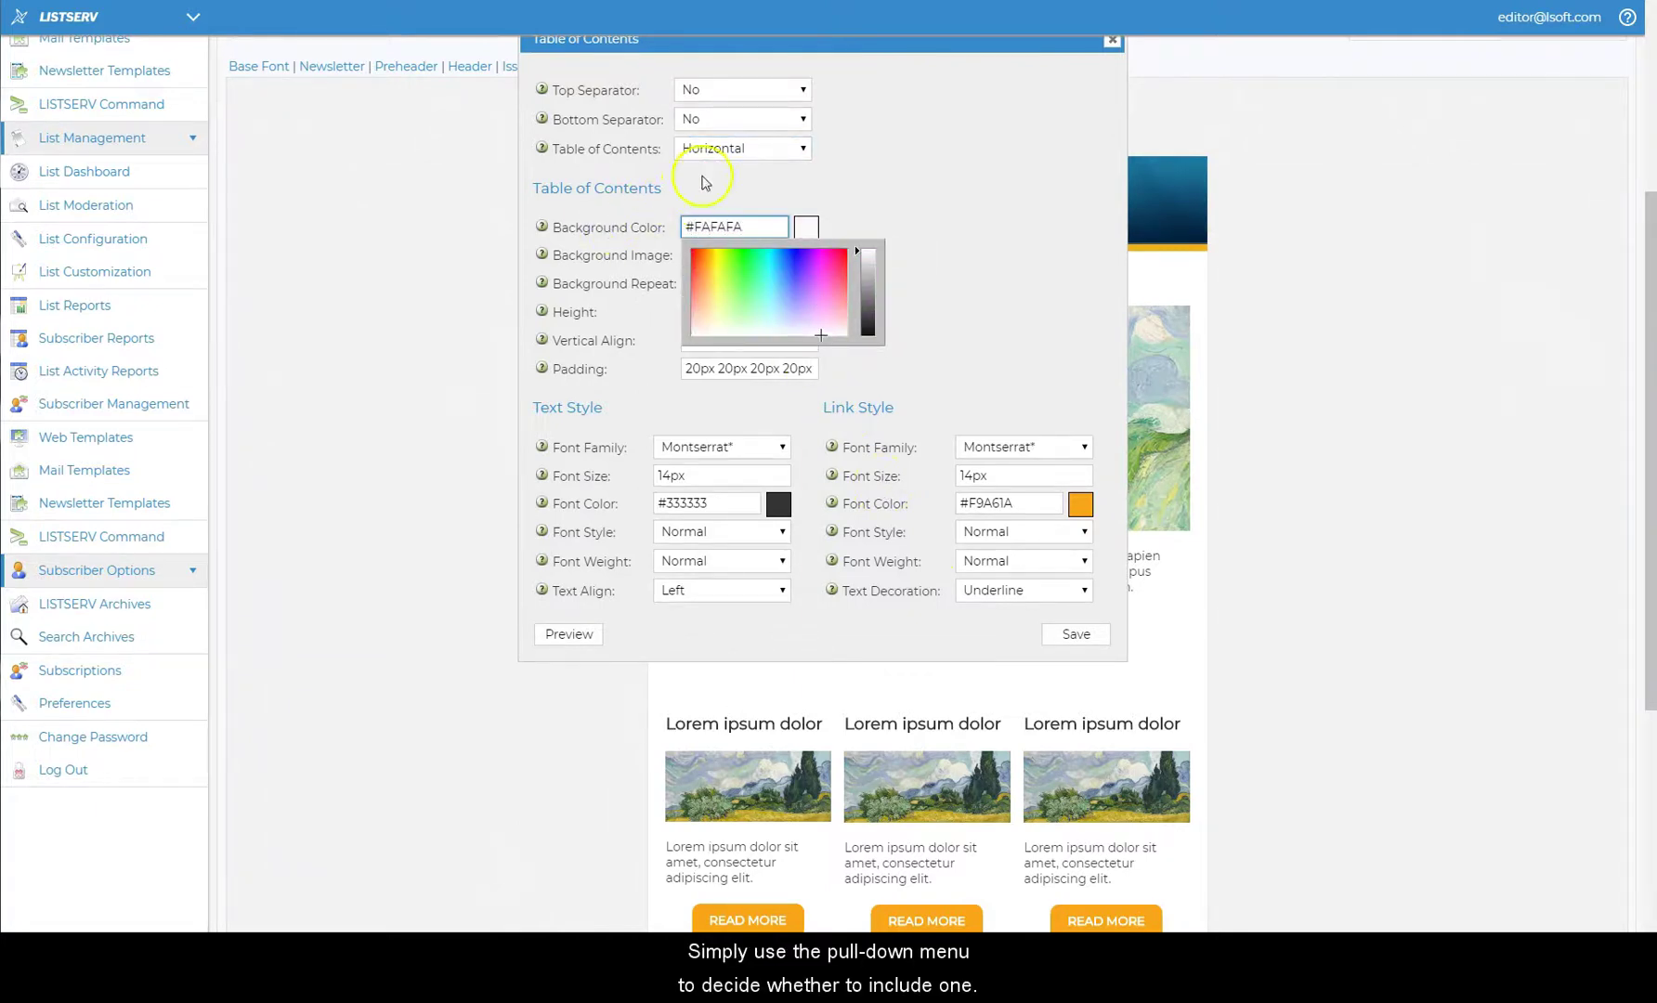
Step: Add a bottom separator, keep the Horizontal layout, and save the table of contents
left_click(740, 120)
left_click(739, 137)
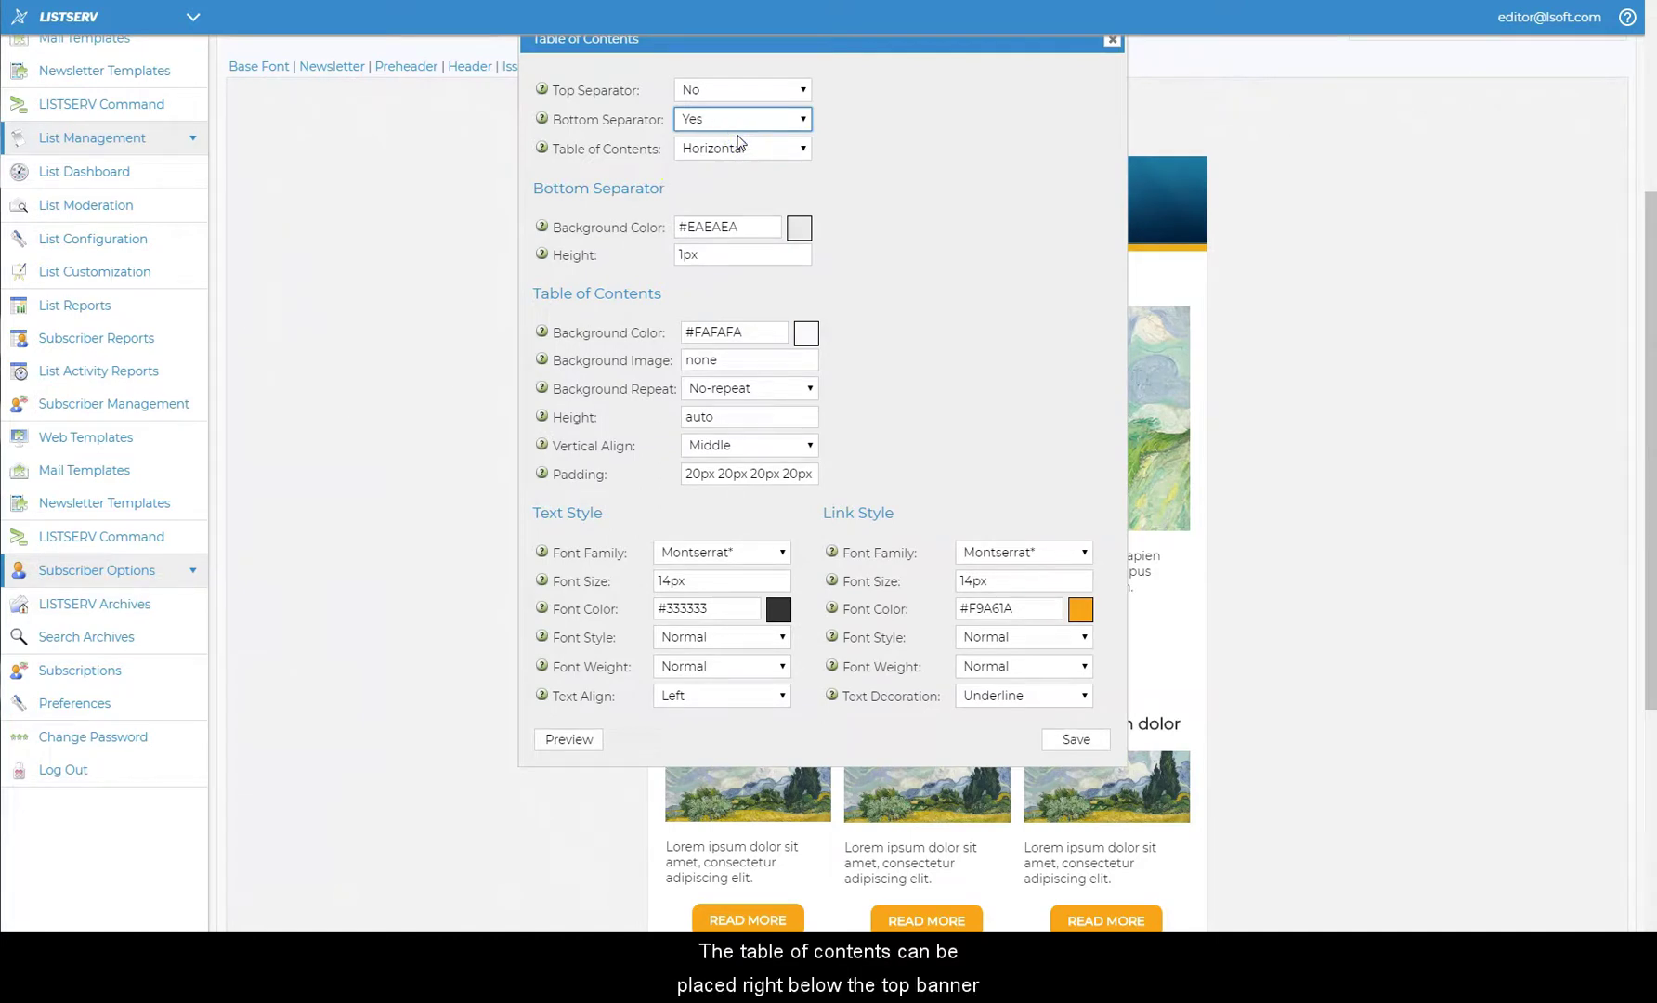
left_click(734, 153)
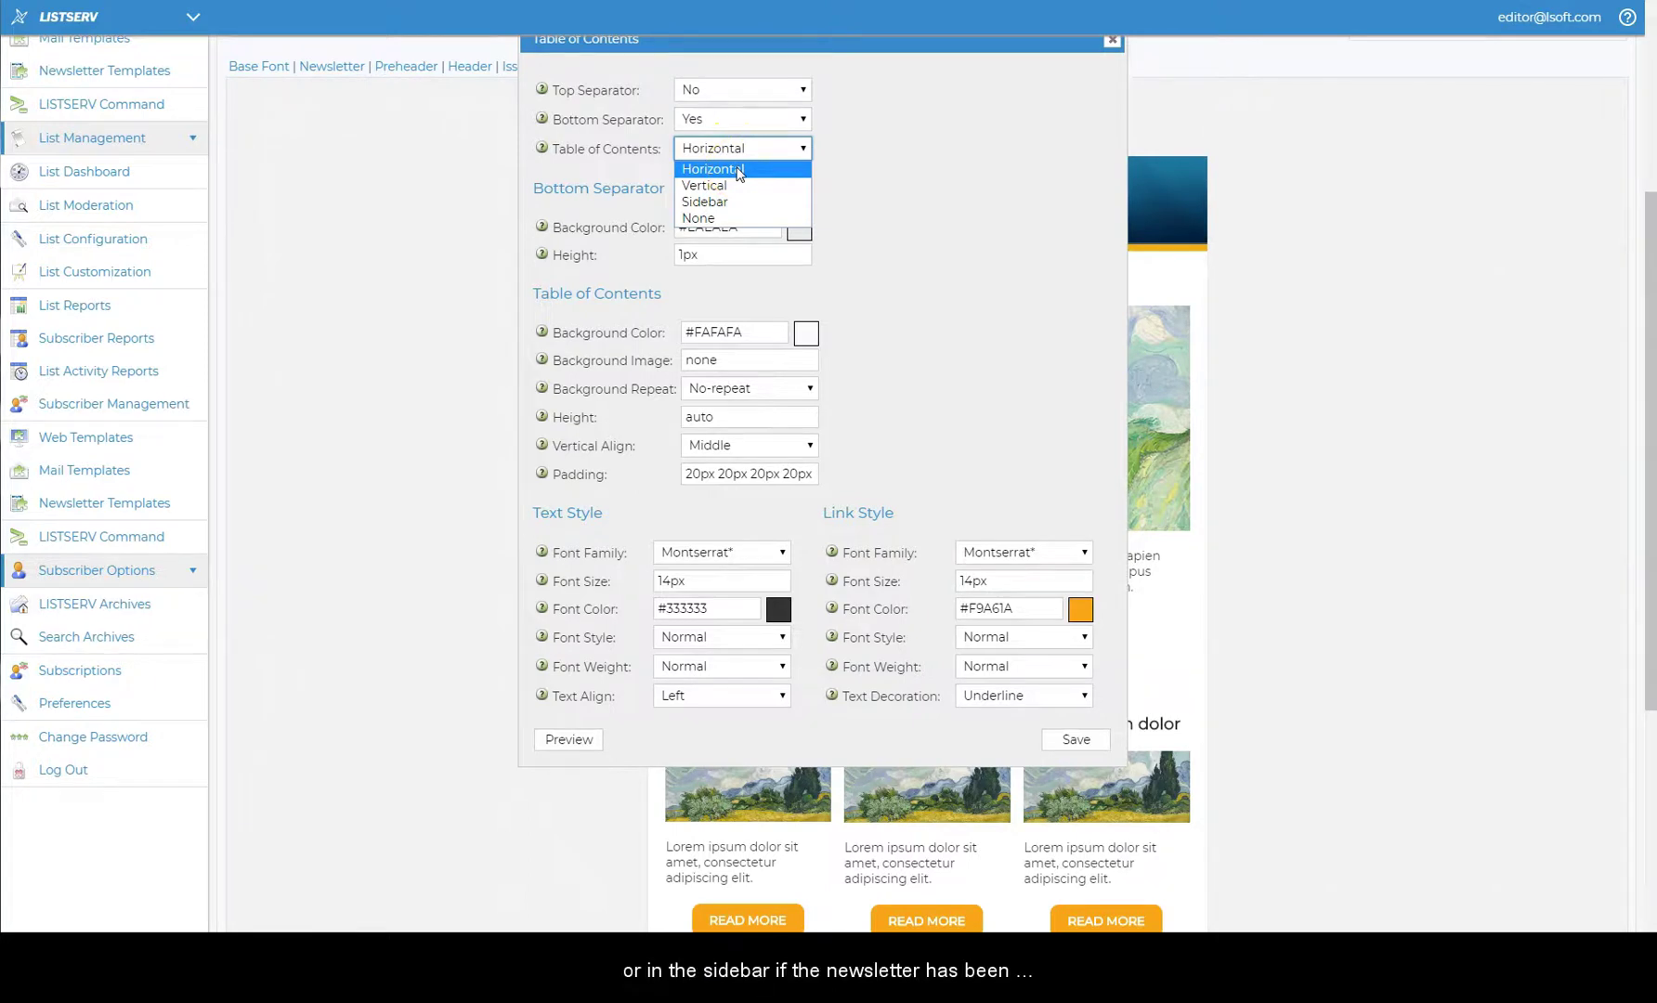
left_click(729, 208)
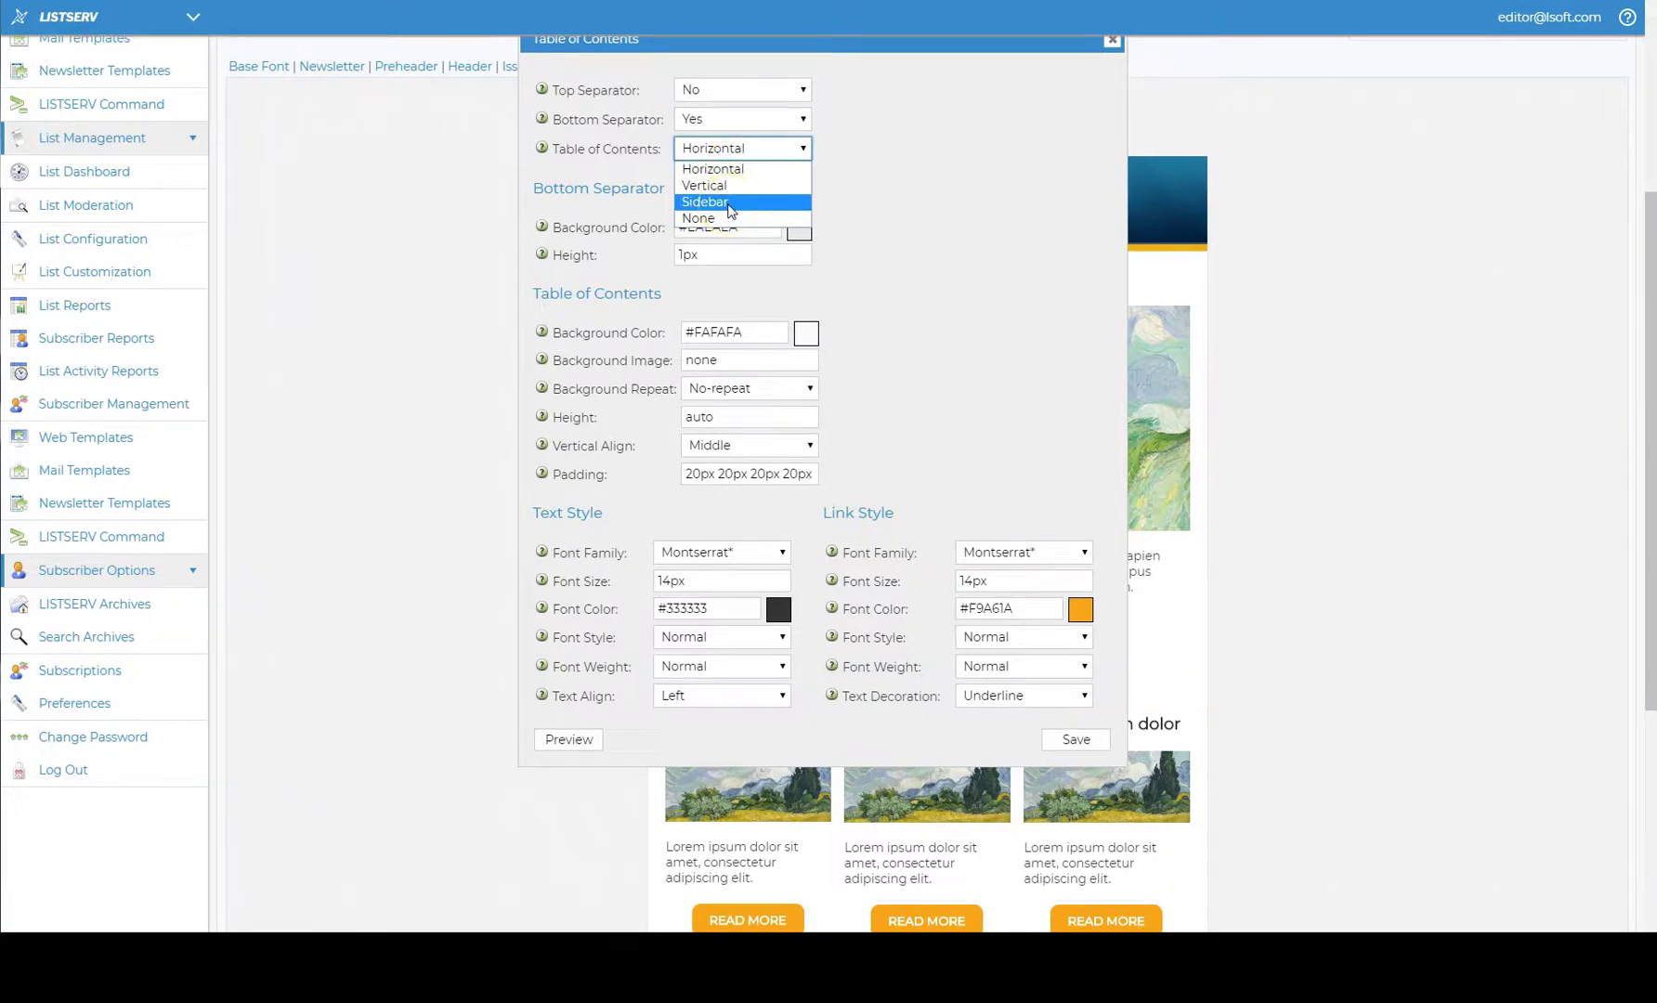
left_click(991, 163)
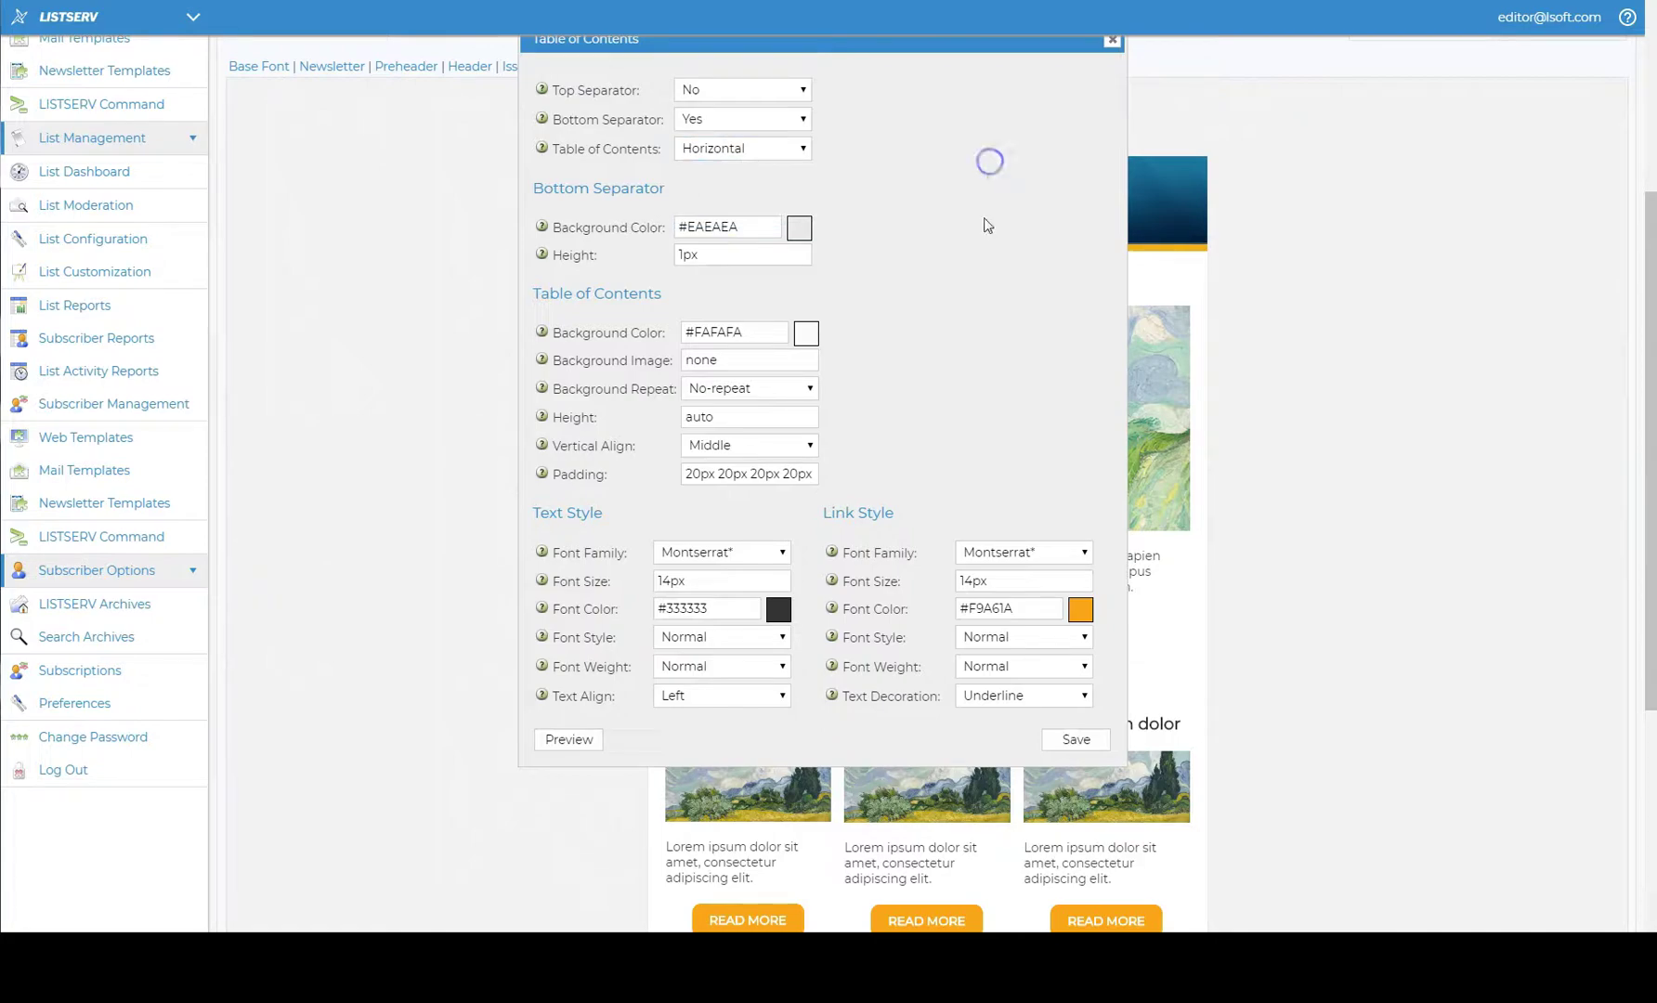
left_click(1078, 739)
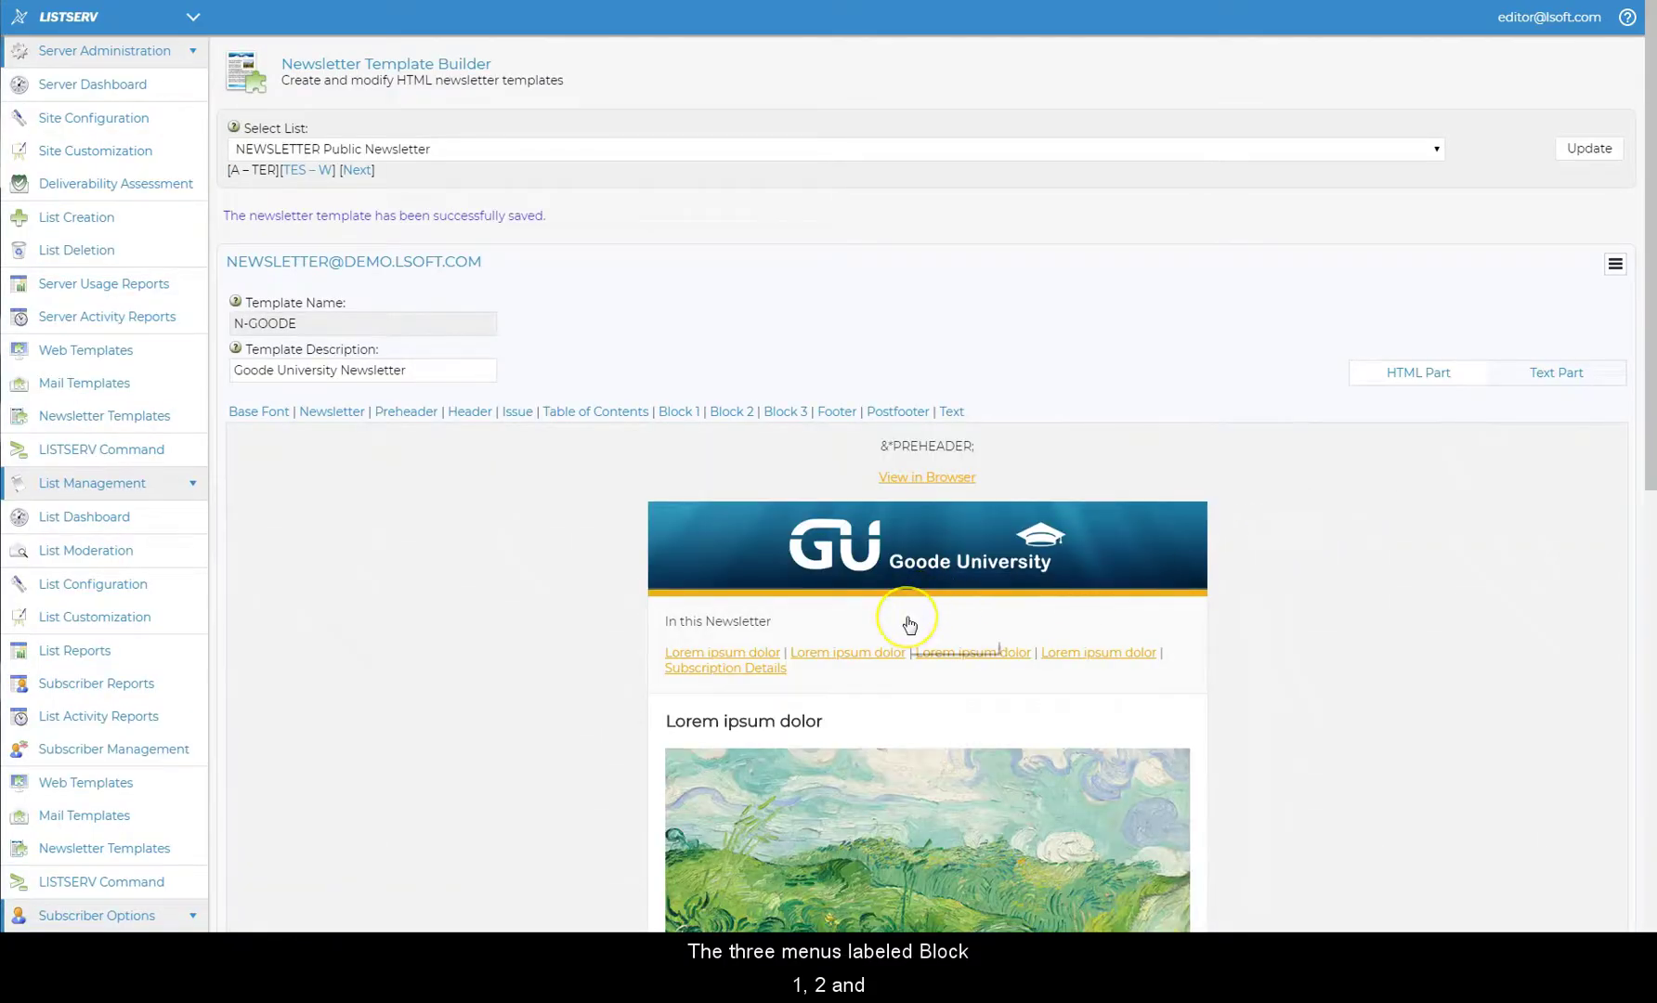
scroll(910, 624, "down", 1)
scroll(910, 624, "down", 5)
scroll(906, 622, "up", 5)
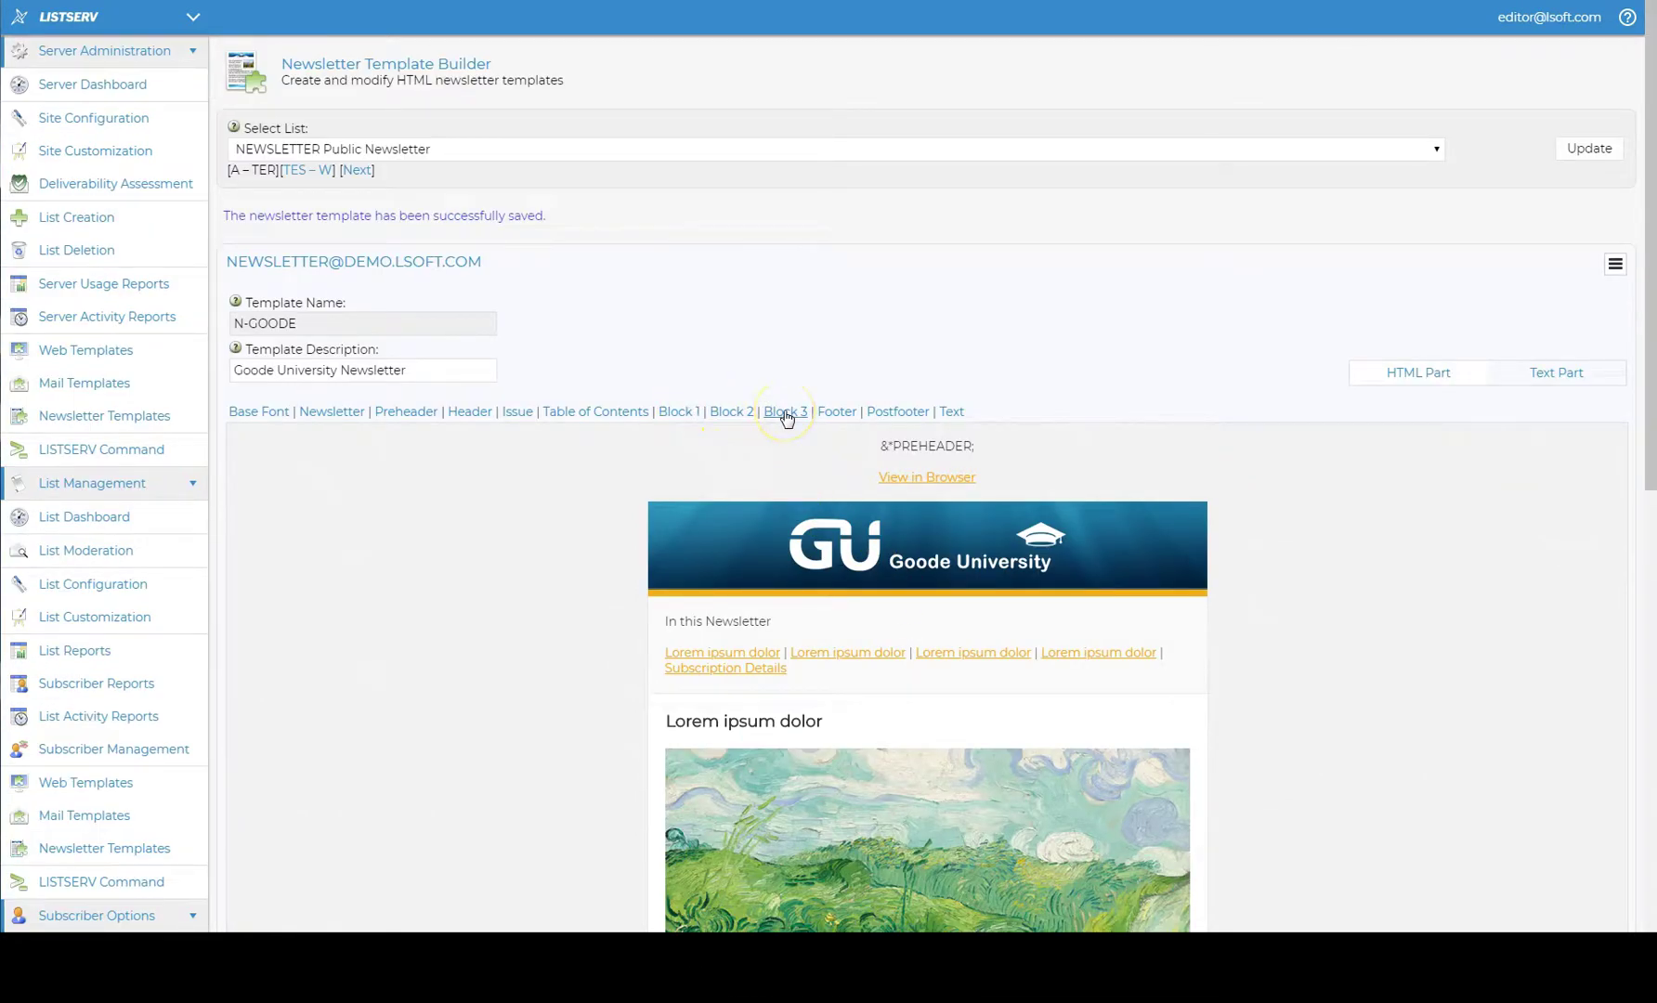
scroll(1345, 589, "down", 3)
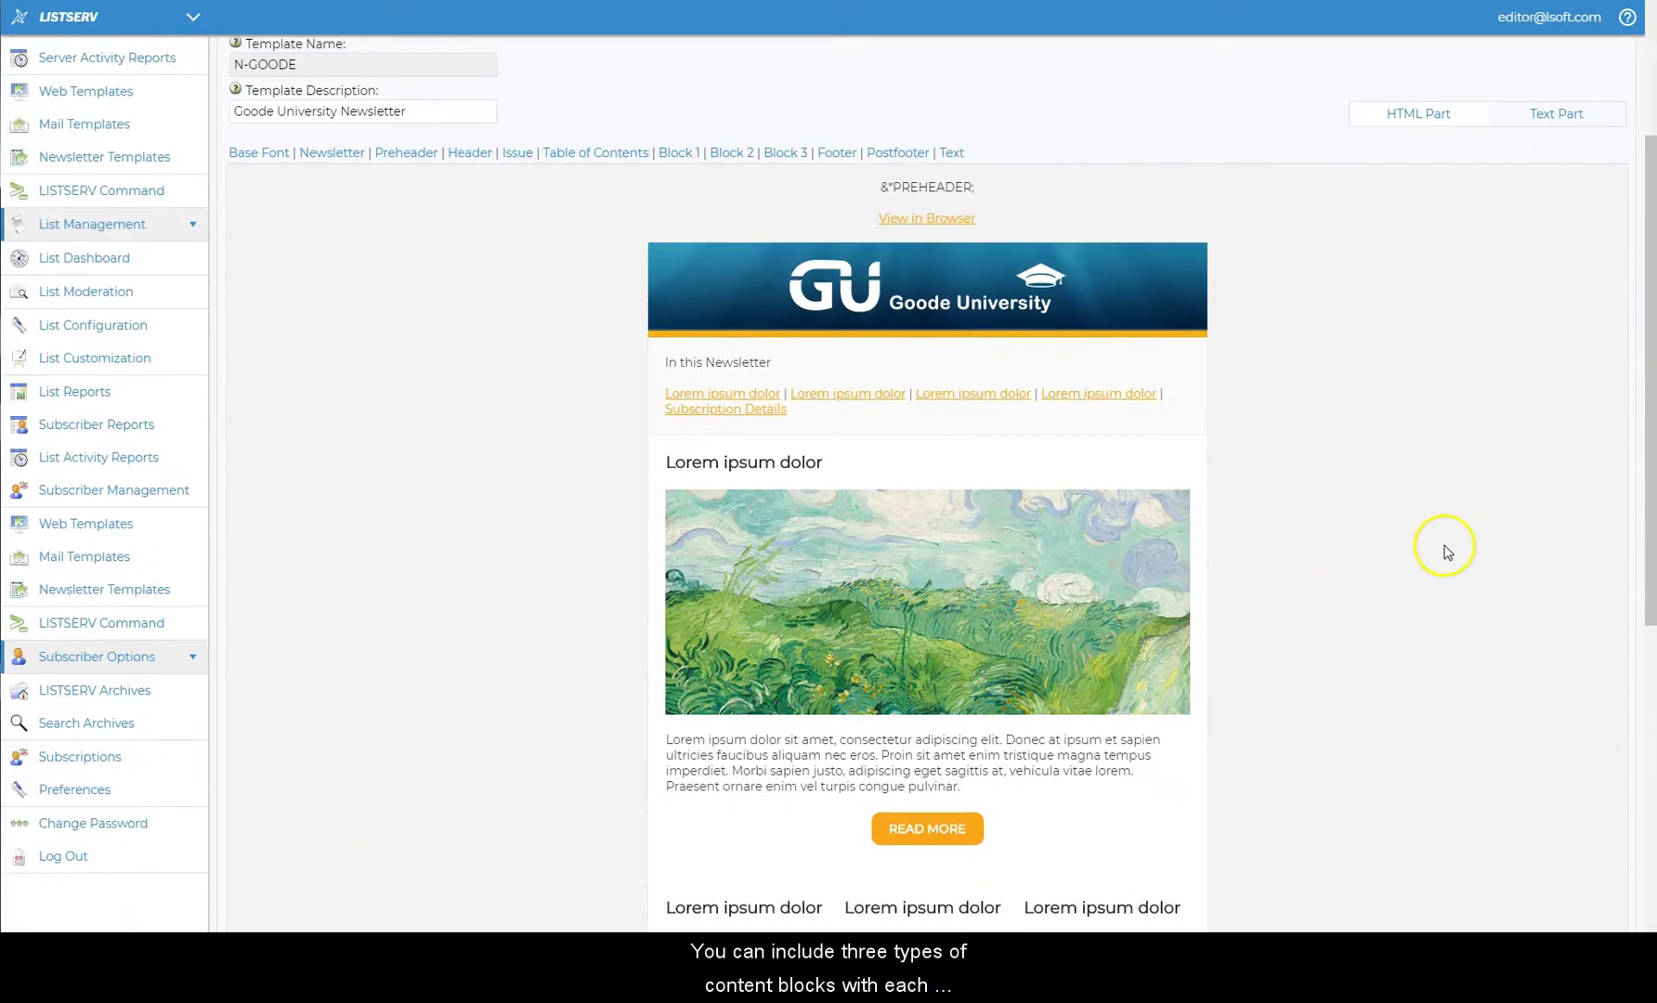
scroll(1446, 552, "down", 3)
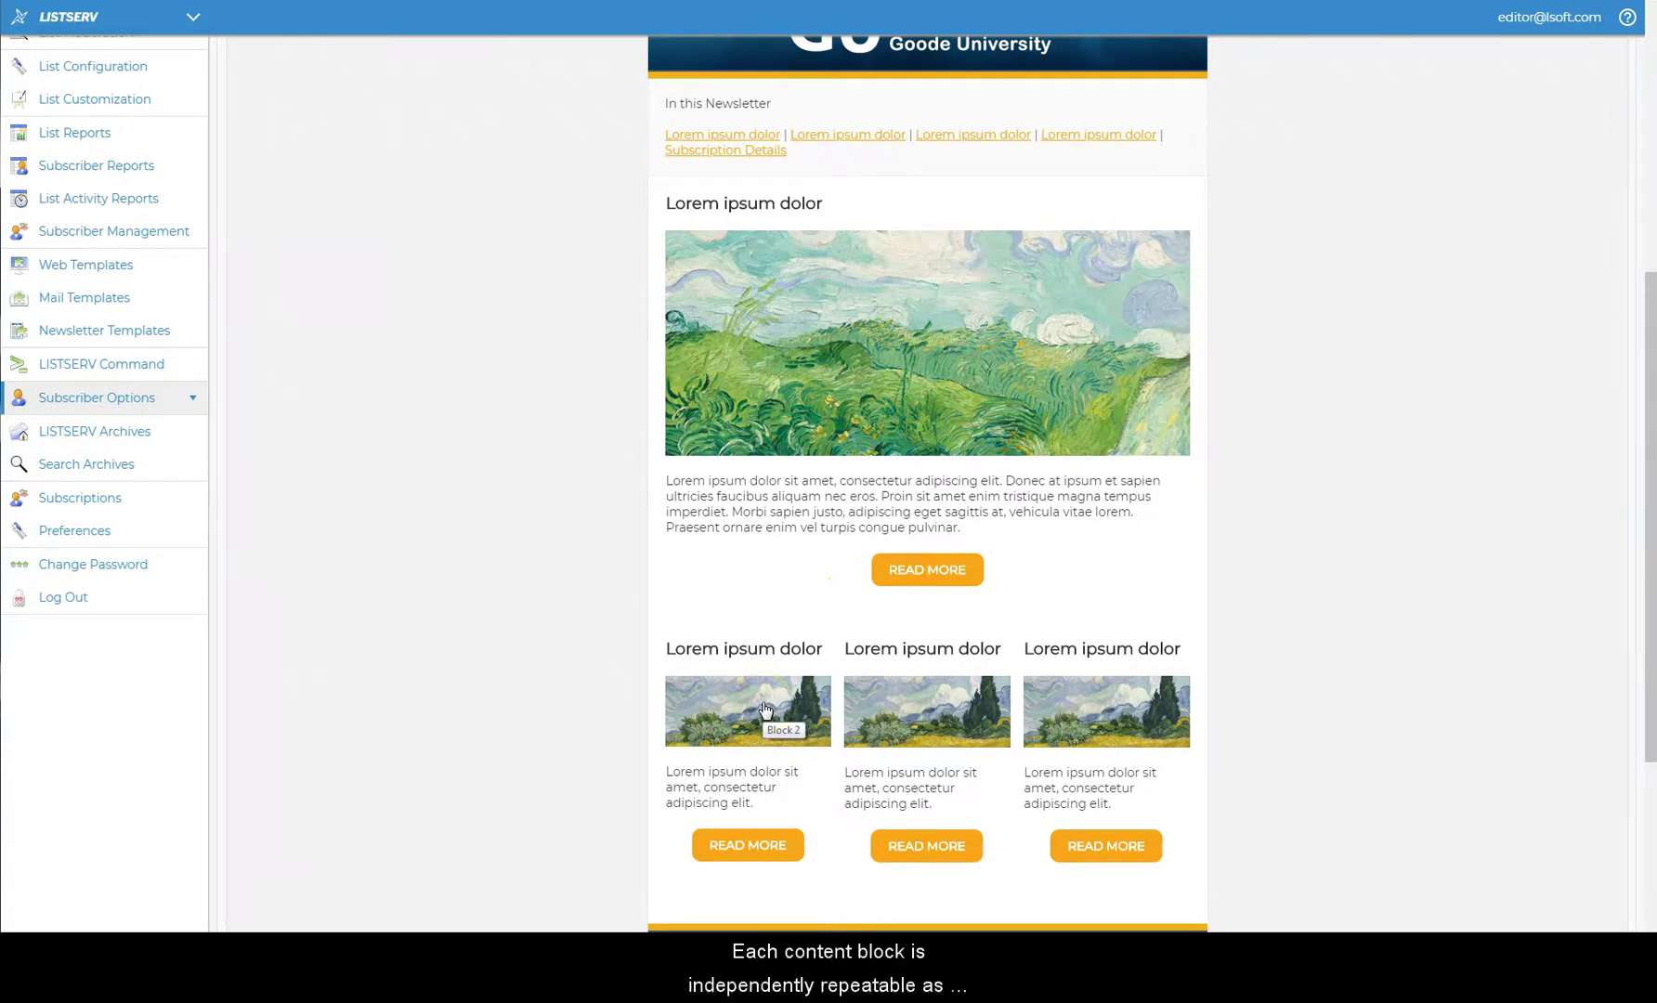
scroll(610, 659, "up", 5)
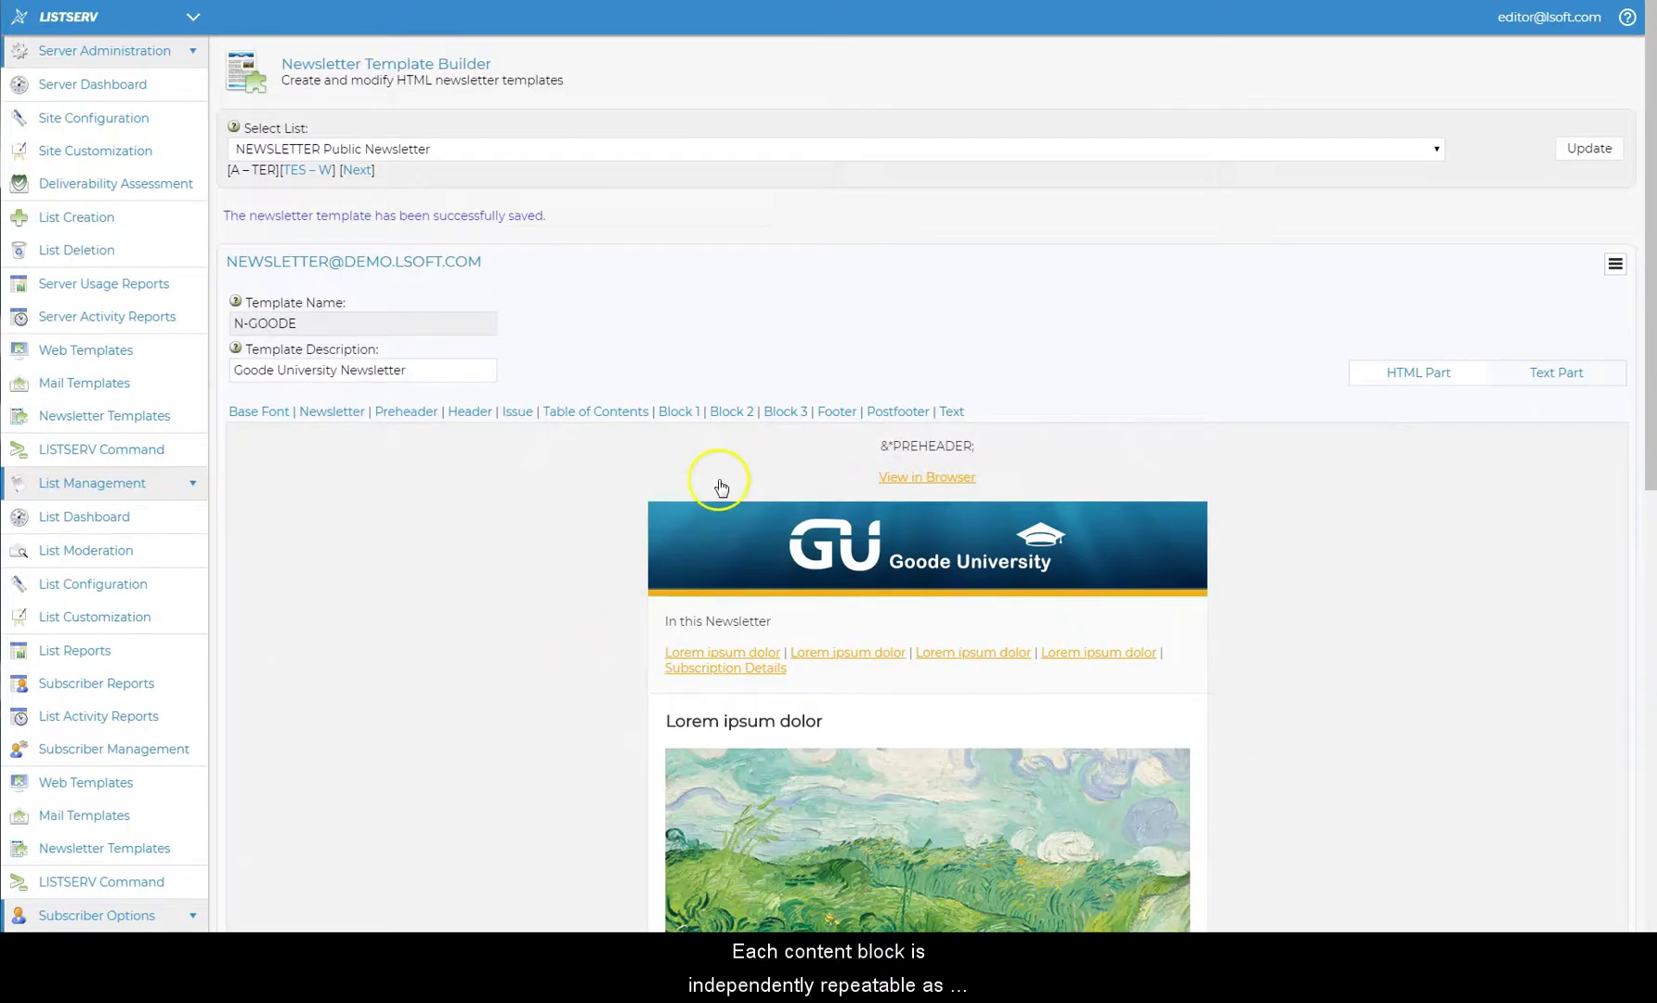
Step: Open Block 1's settings beside the preview and inspect its one-column image block type
left_click(697, 413)
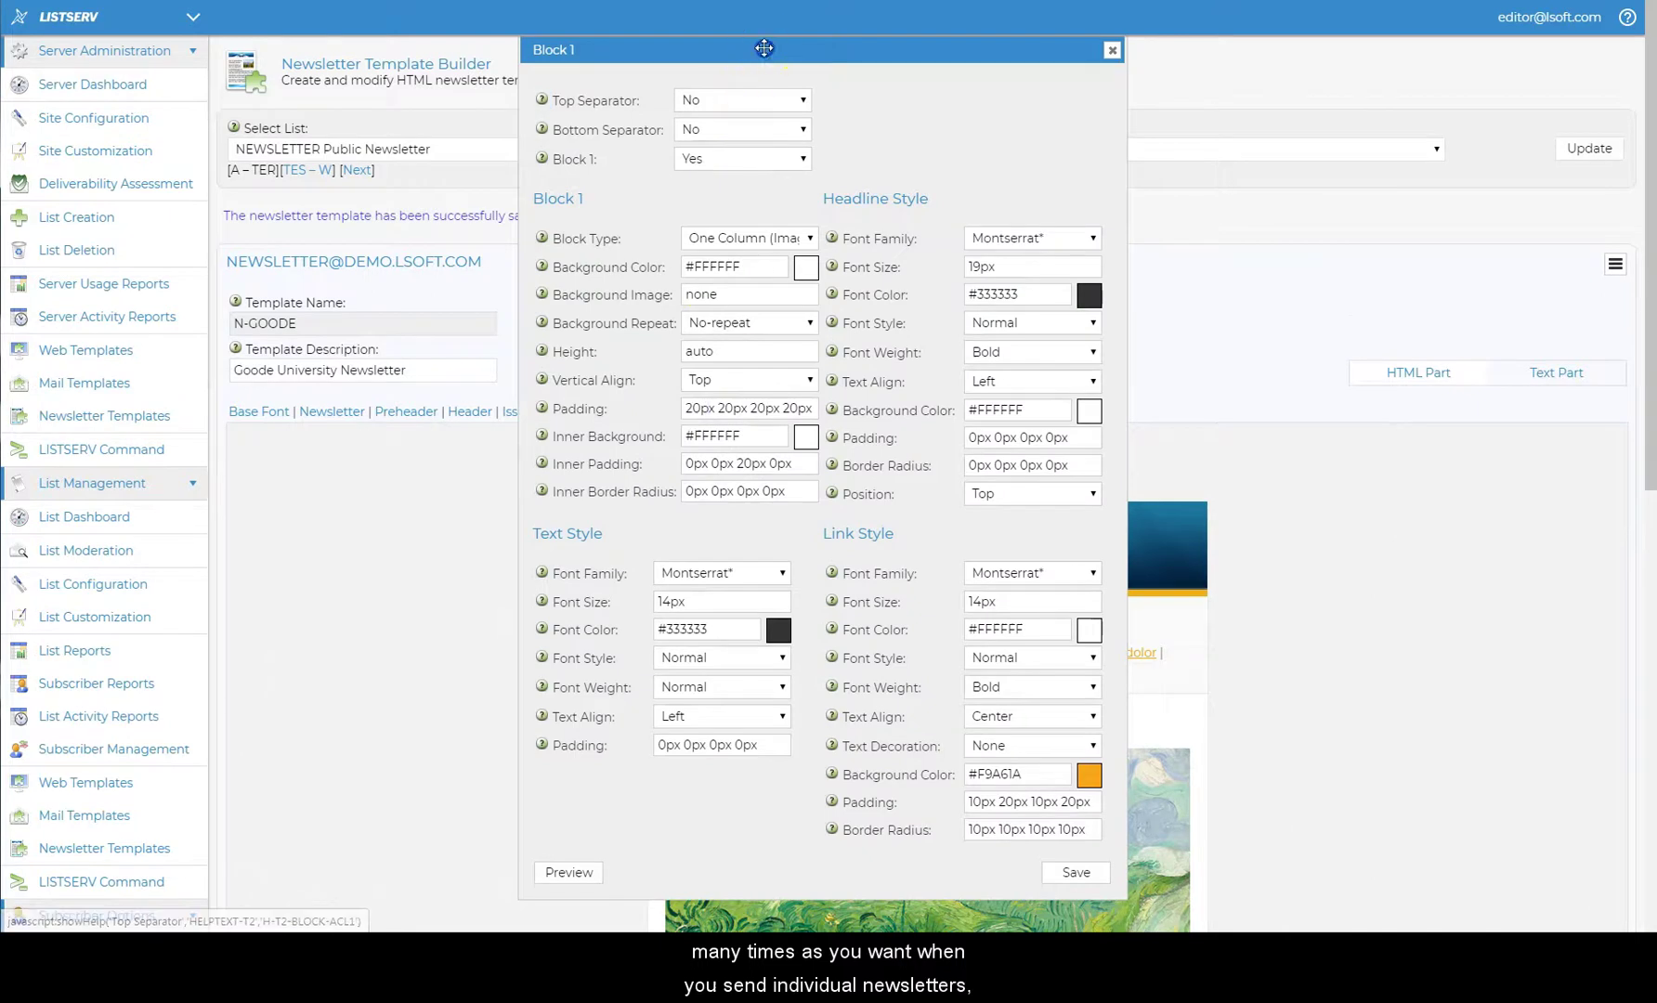
left_click_drag(752, 44, 1268, 69)
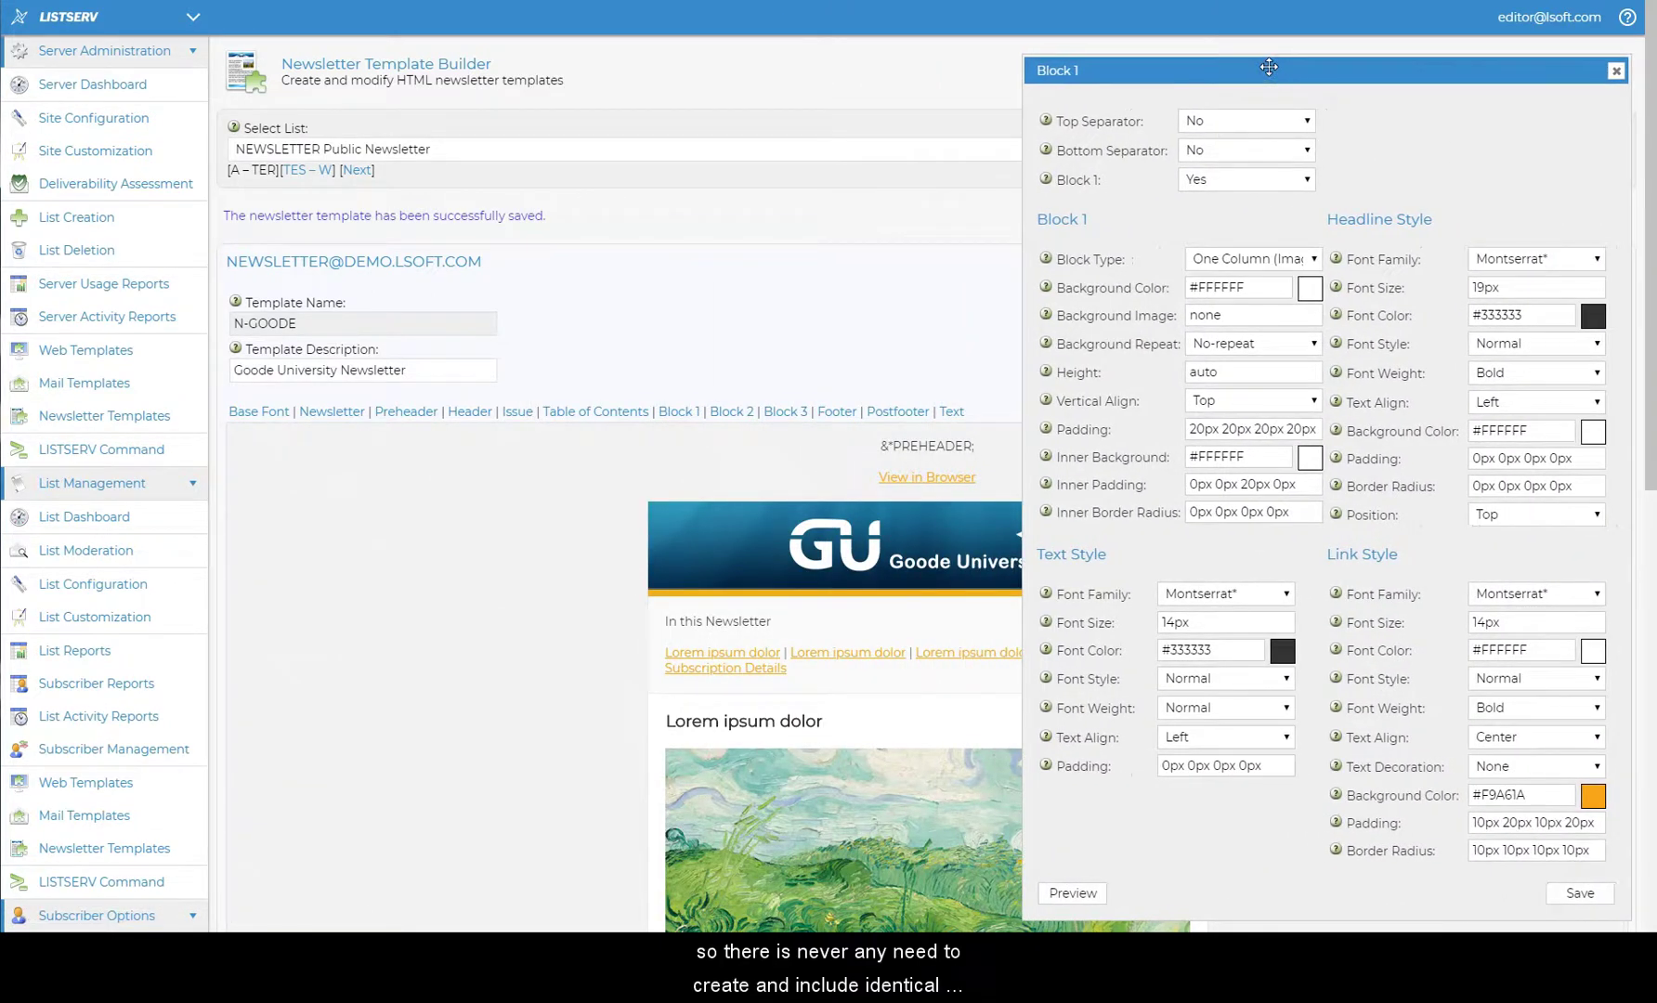
left_click(1313, 291)
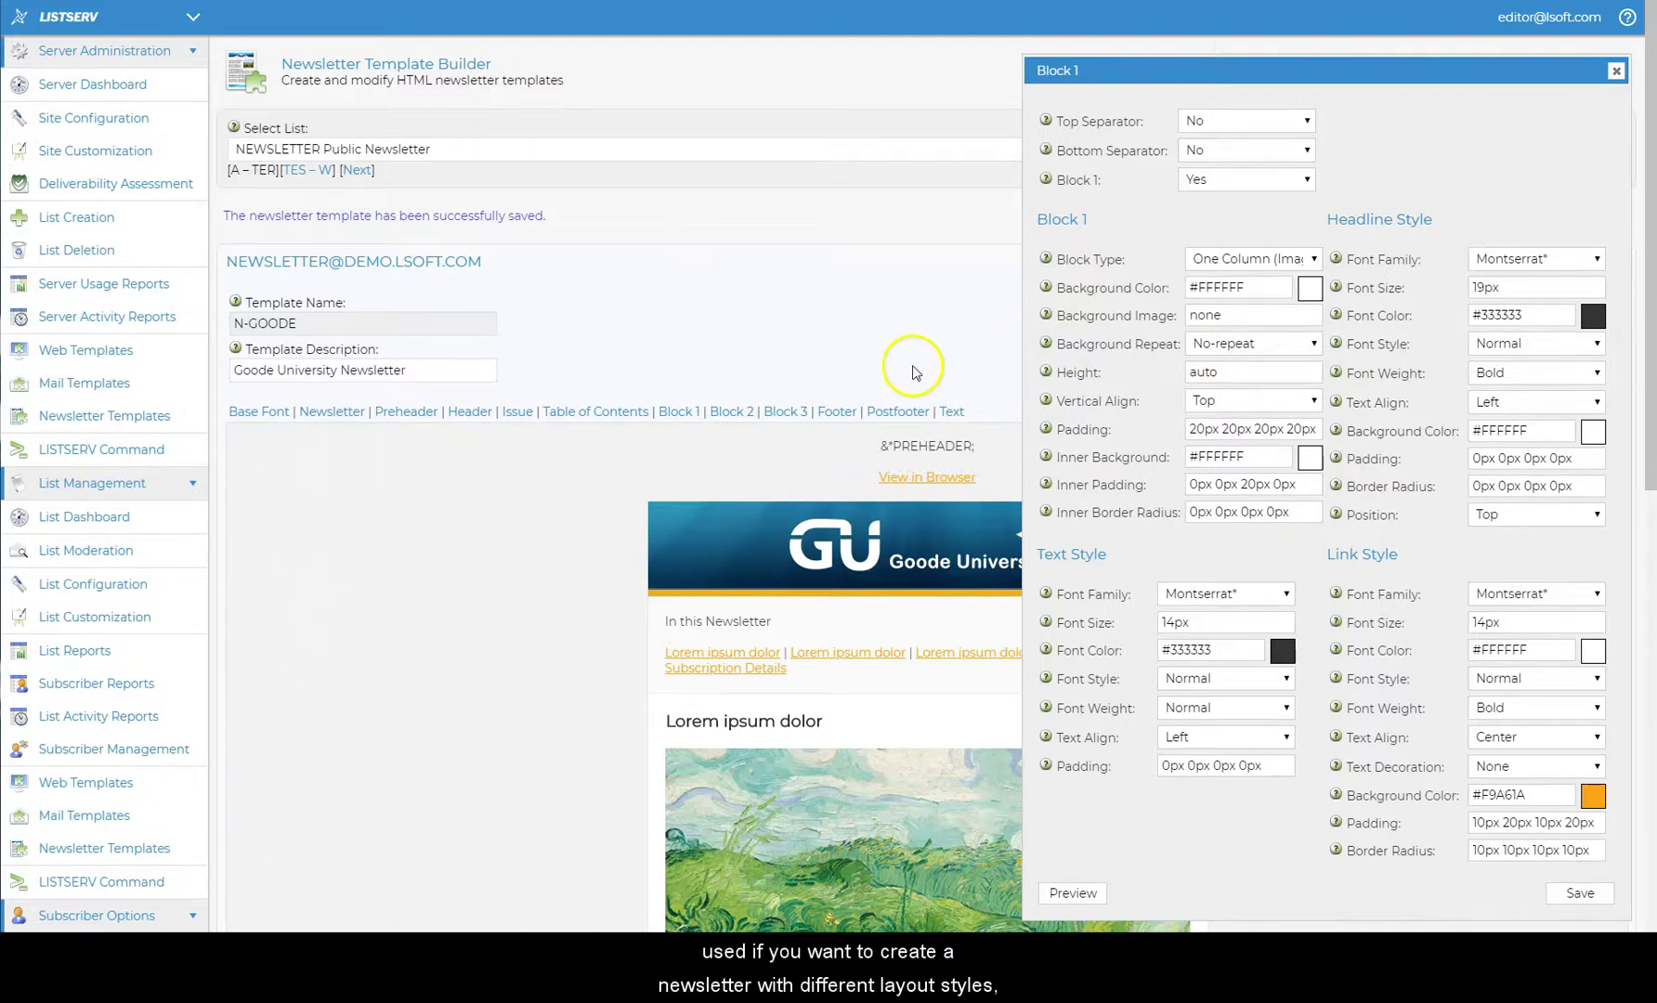
scroll(529, 584, "down", 3)
scroll(529, 584, "down", 1)
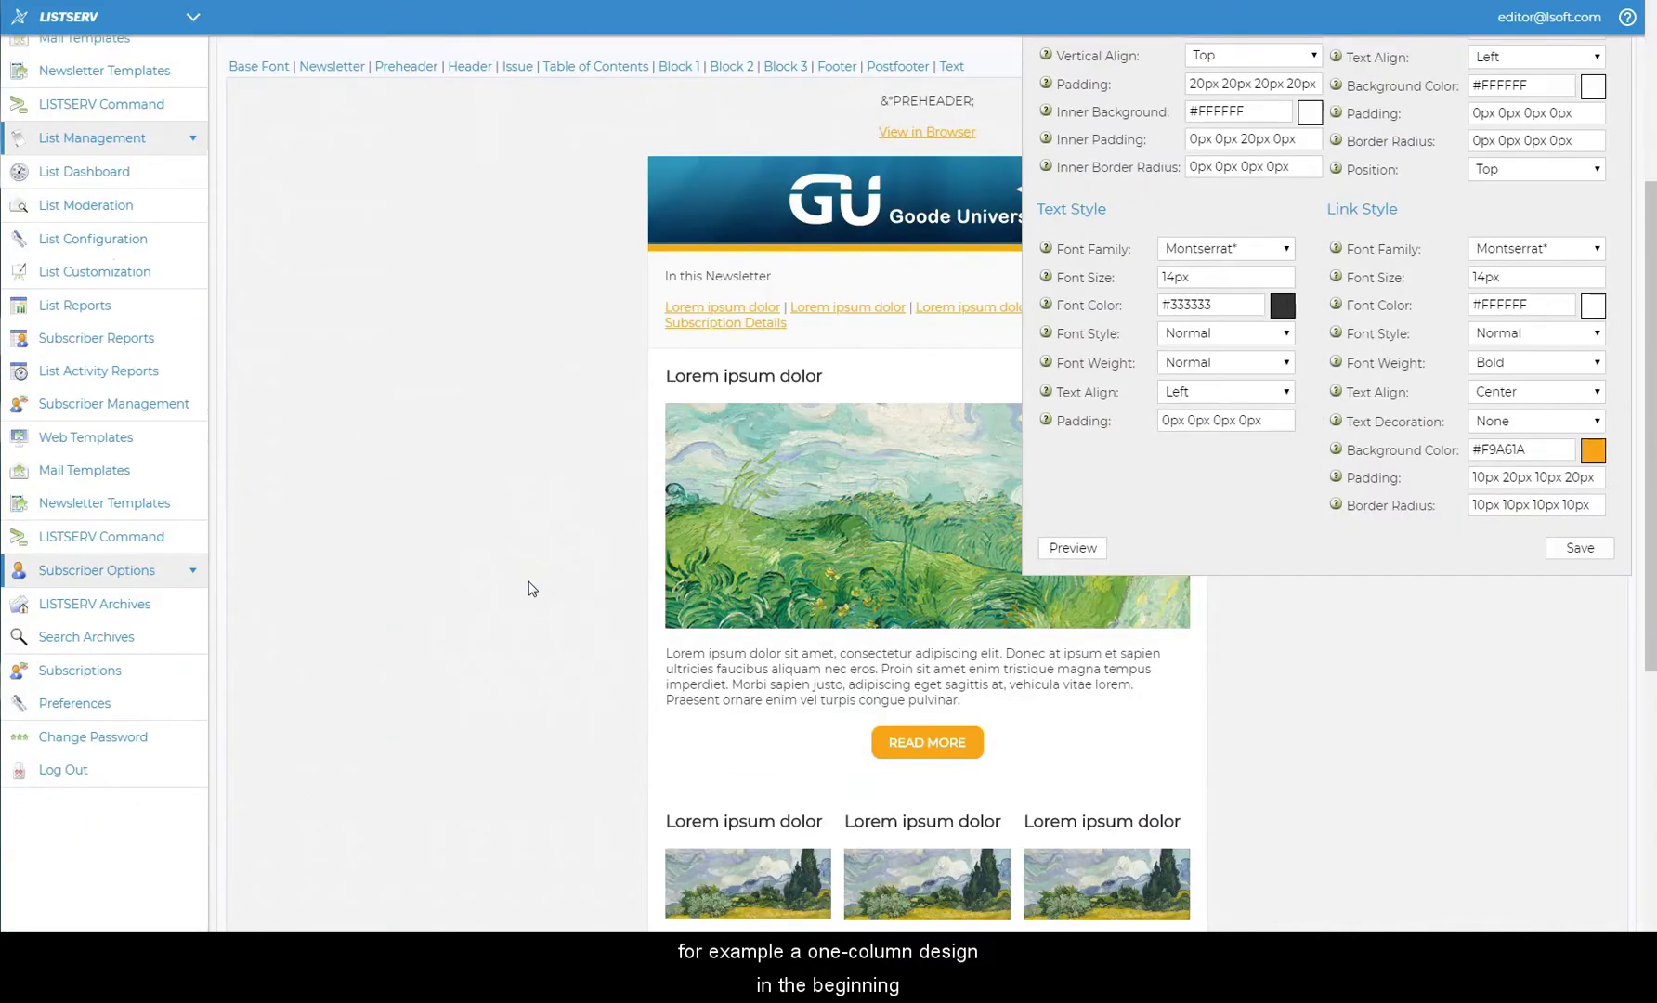
scroll(528, 588, "down", 1)
left_click(836, 485)
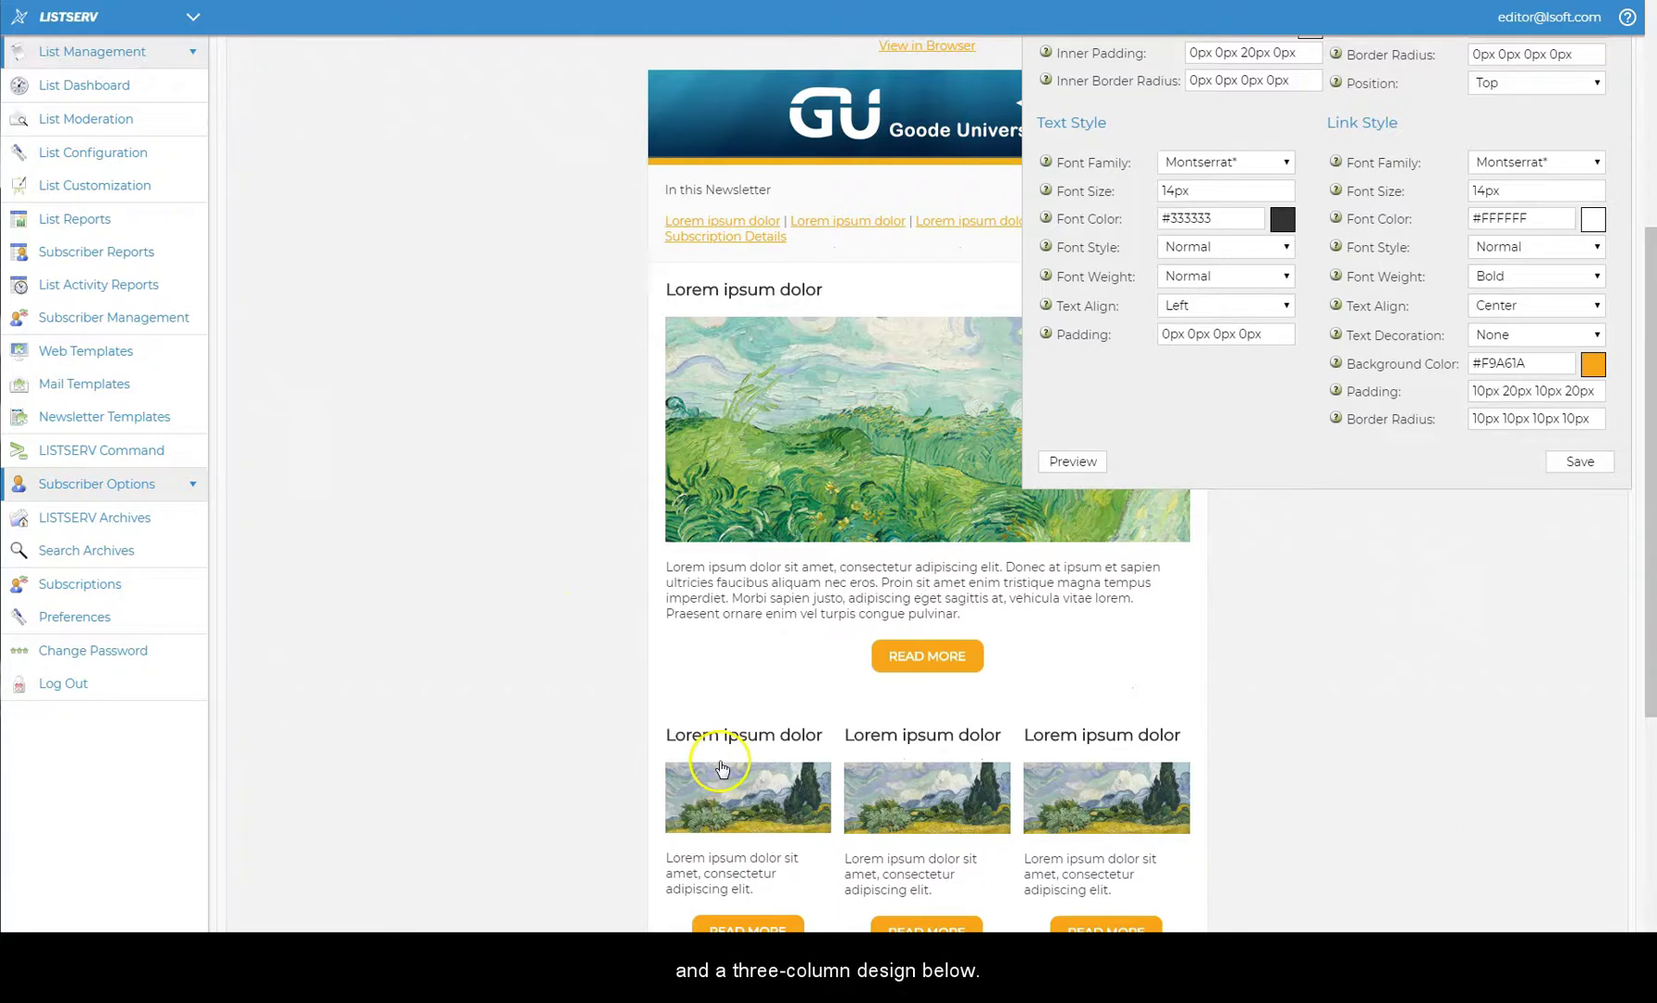
left_click(1225, 819)
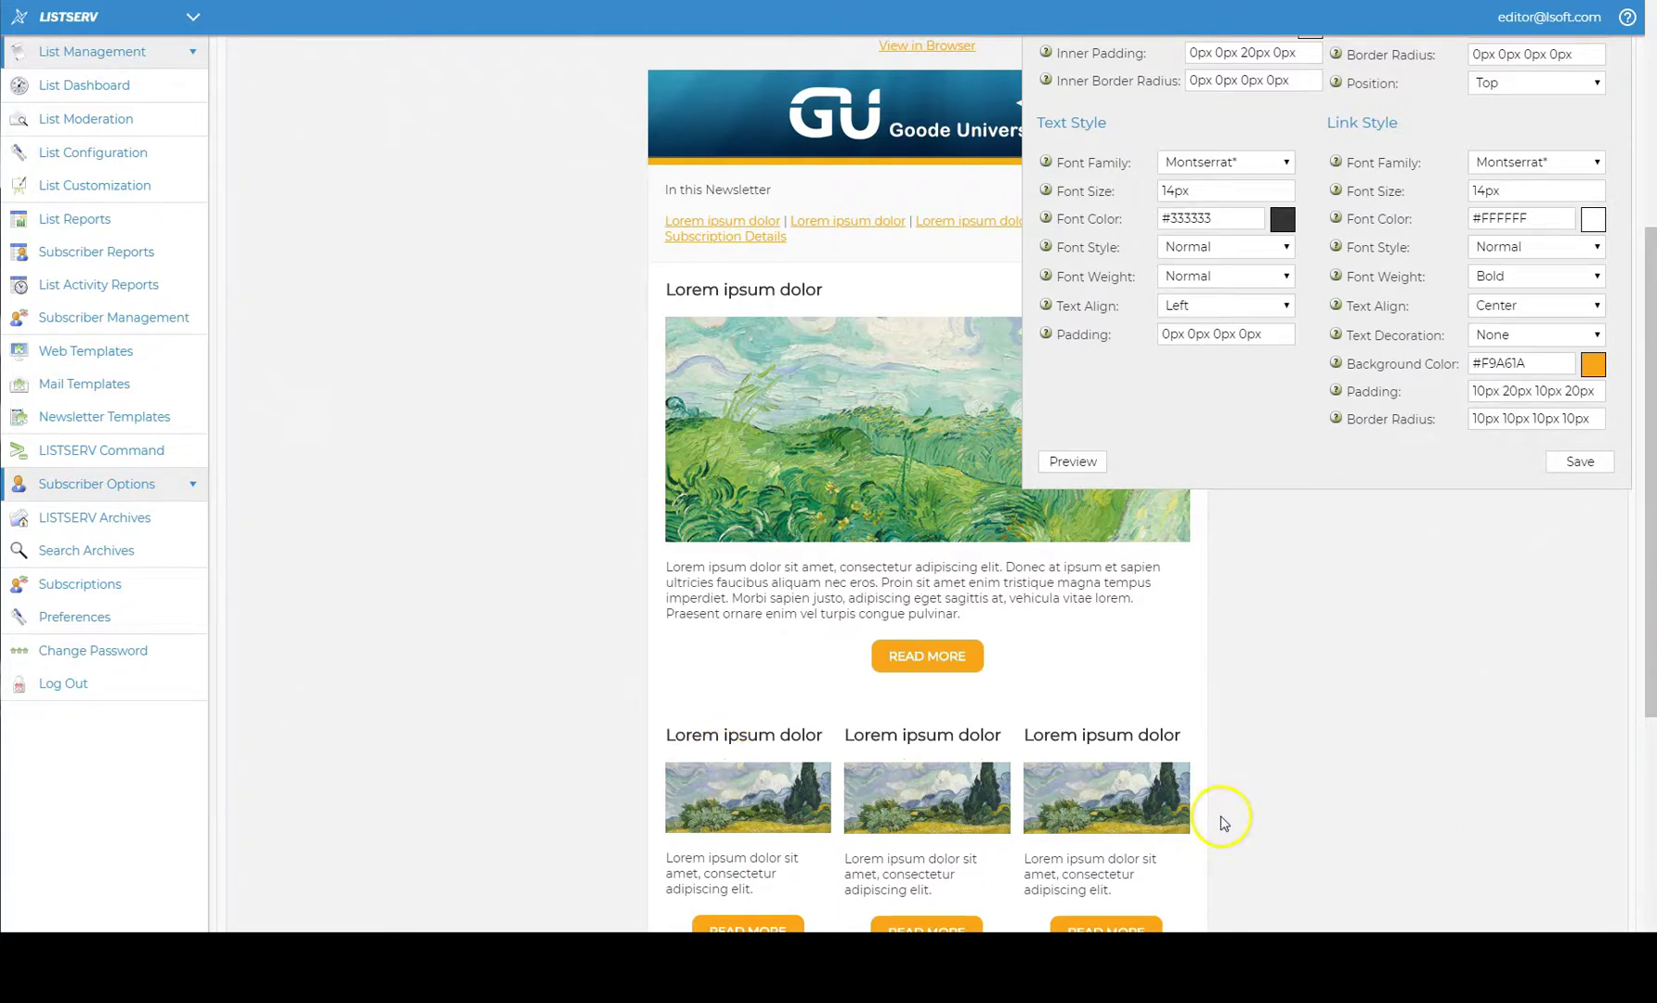
scroll(1225, 822, "up", 5)
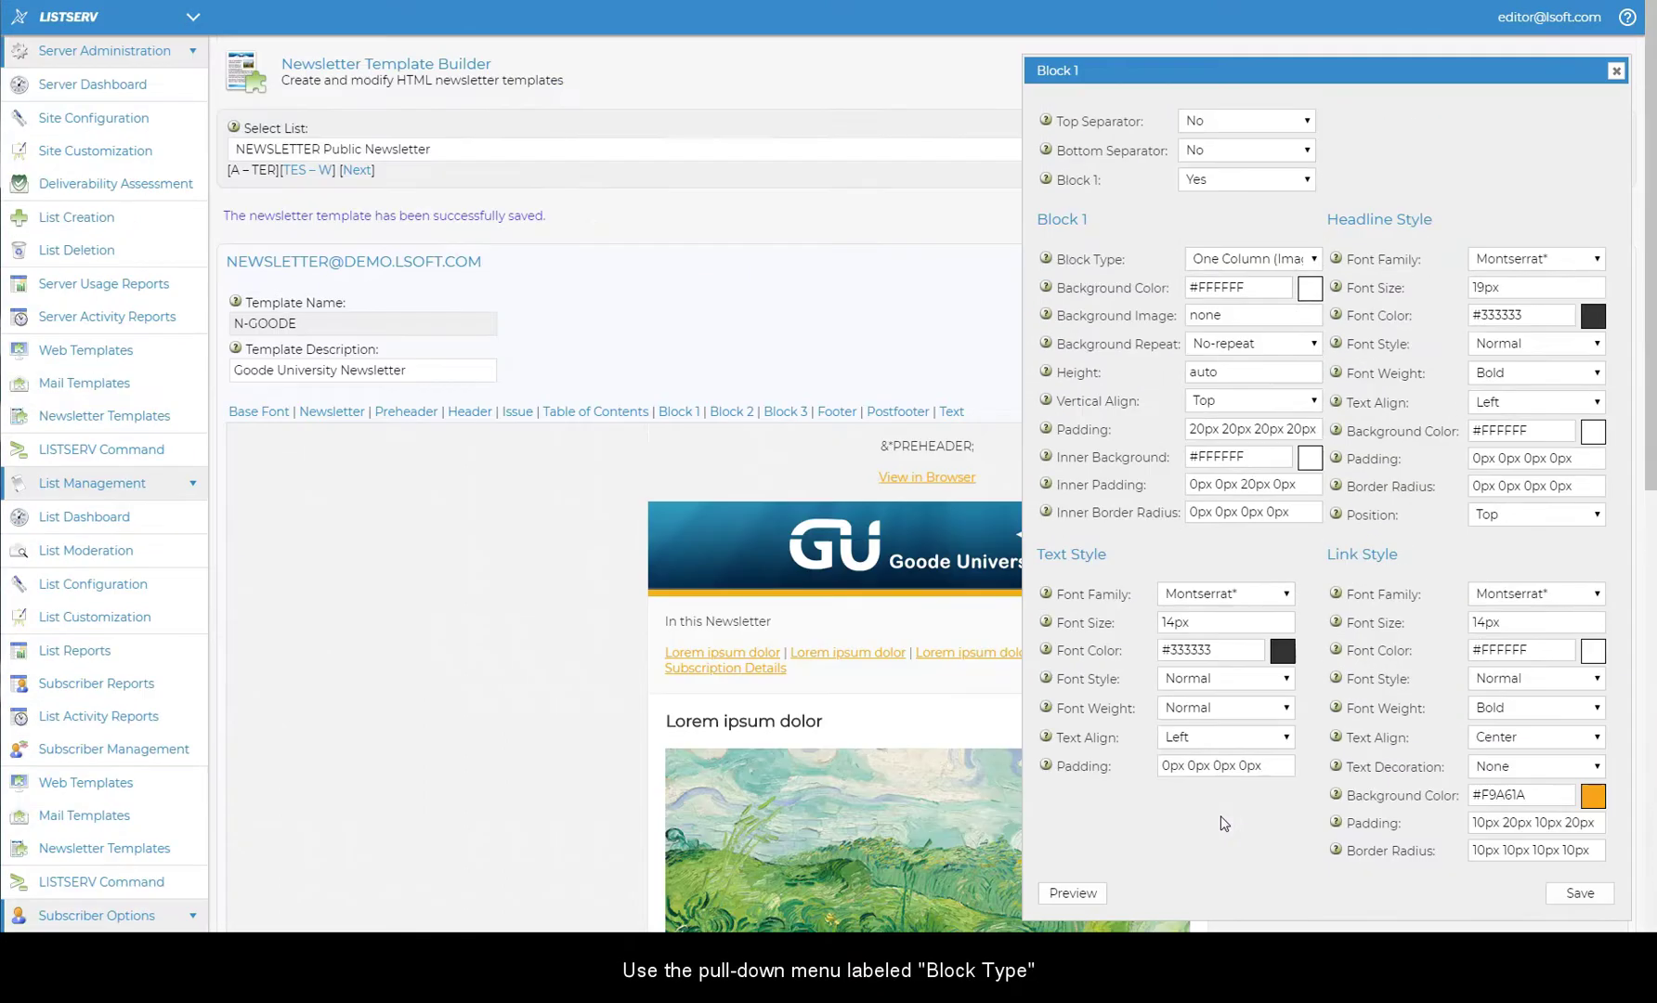
left_click(1238, 270)
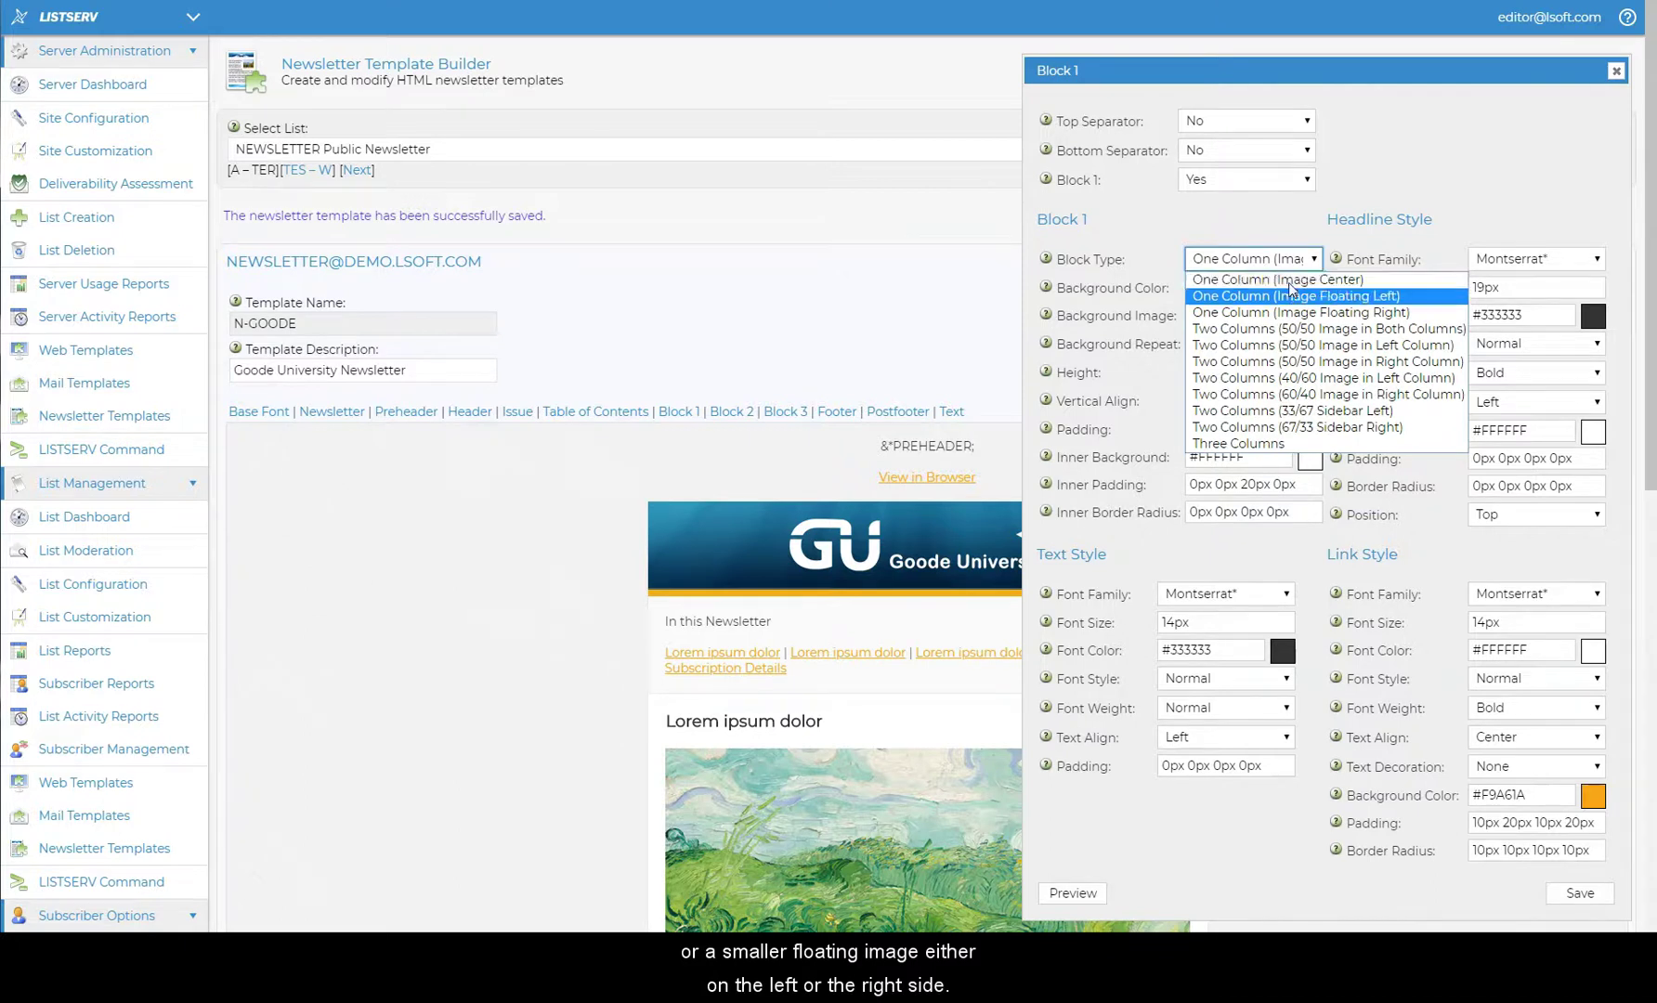
left_click(1280, 329)
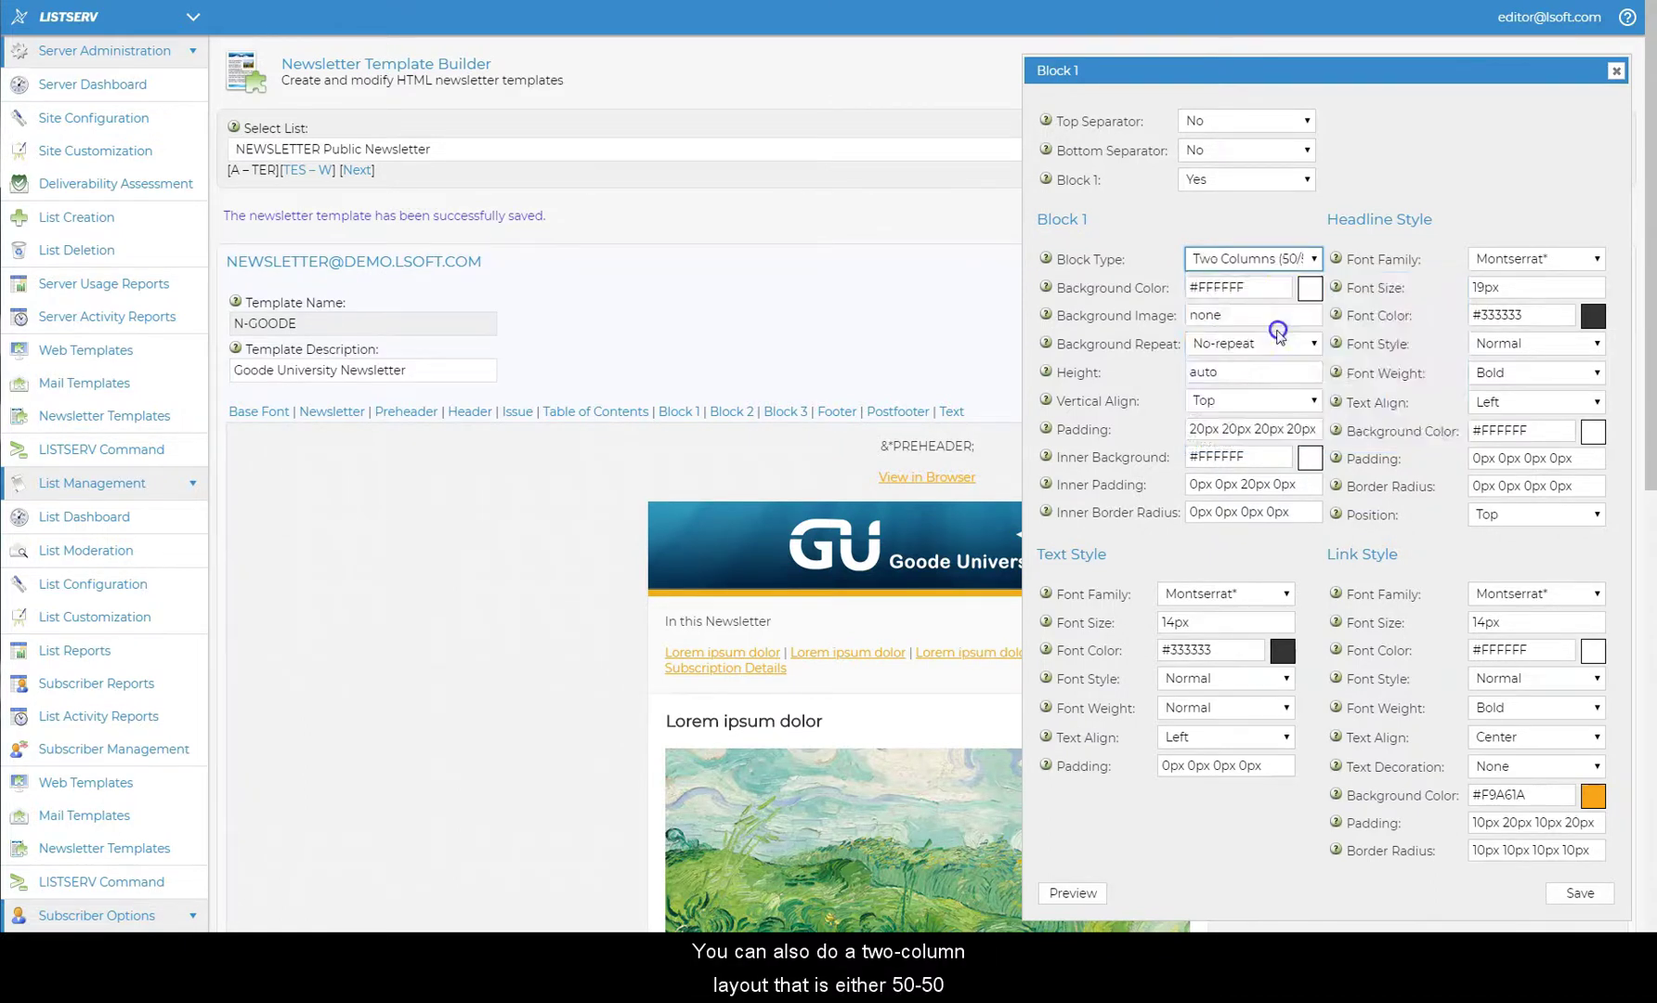
left_click(1077, 892)
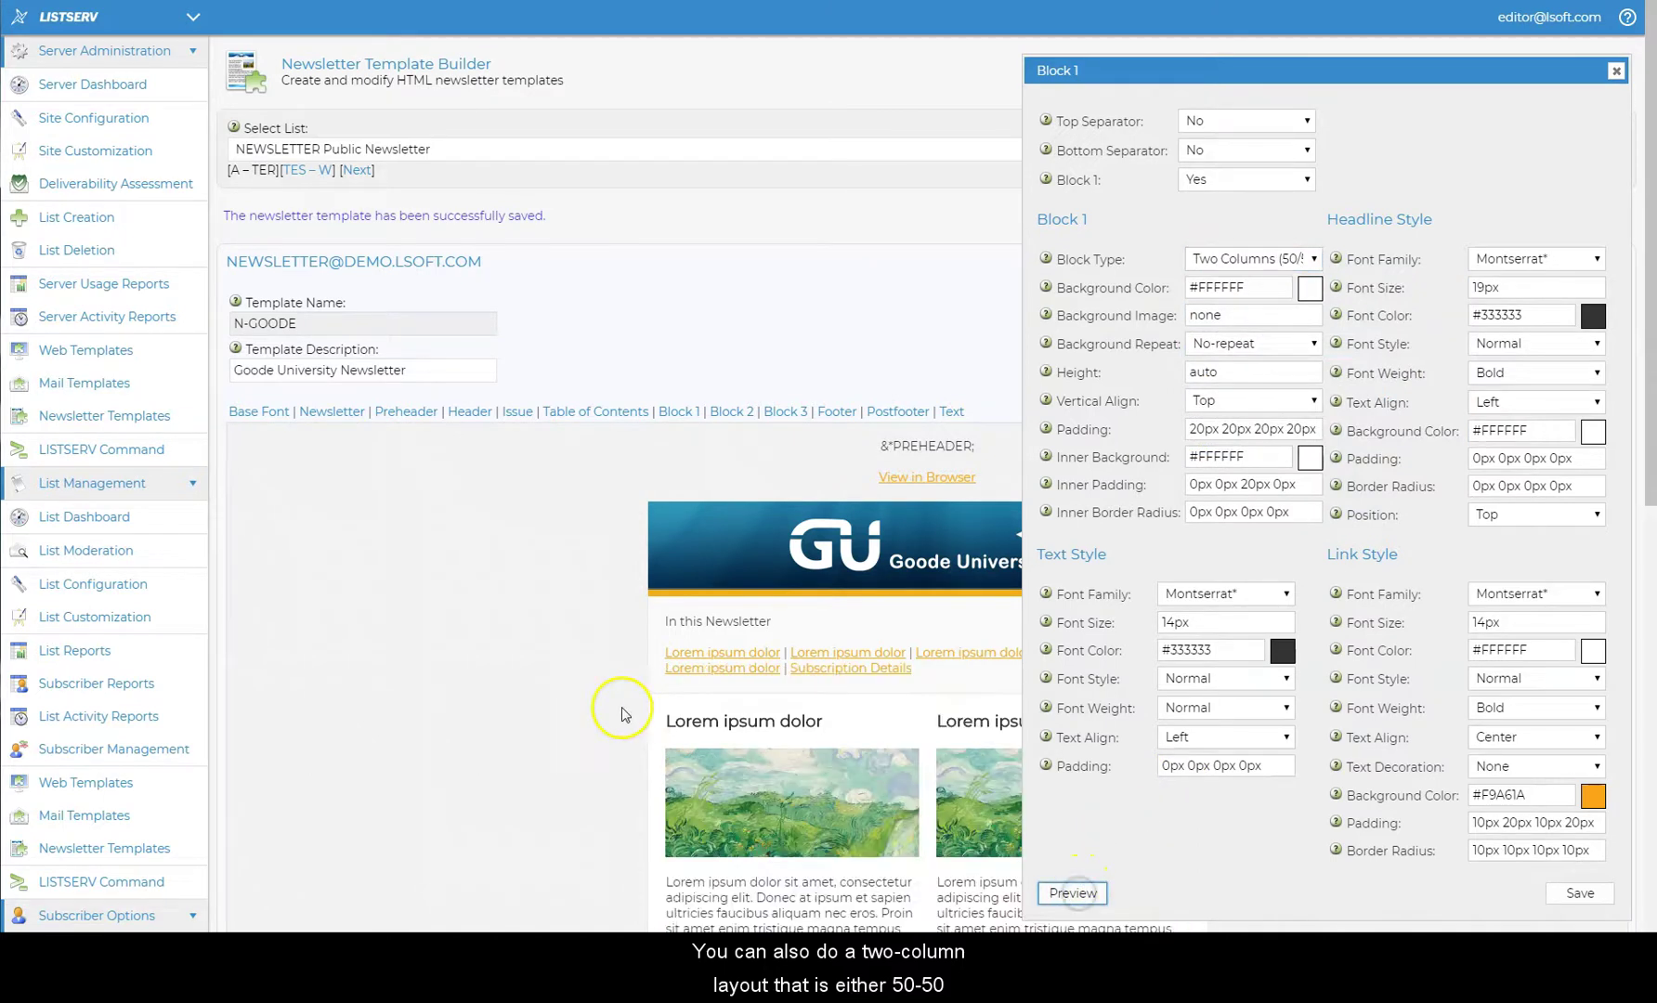
scroll(624, 718, "down", 3)
scroll(628, 723, "up", 3)
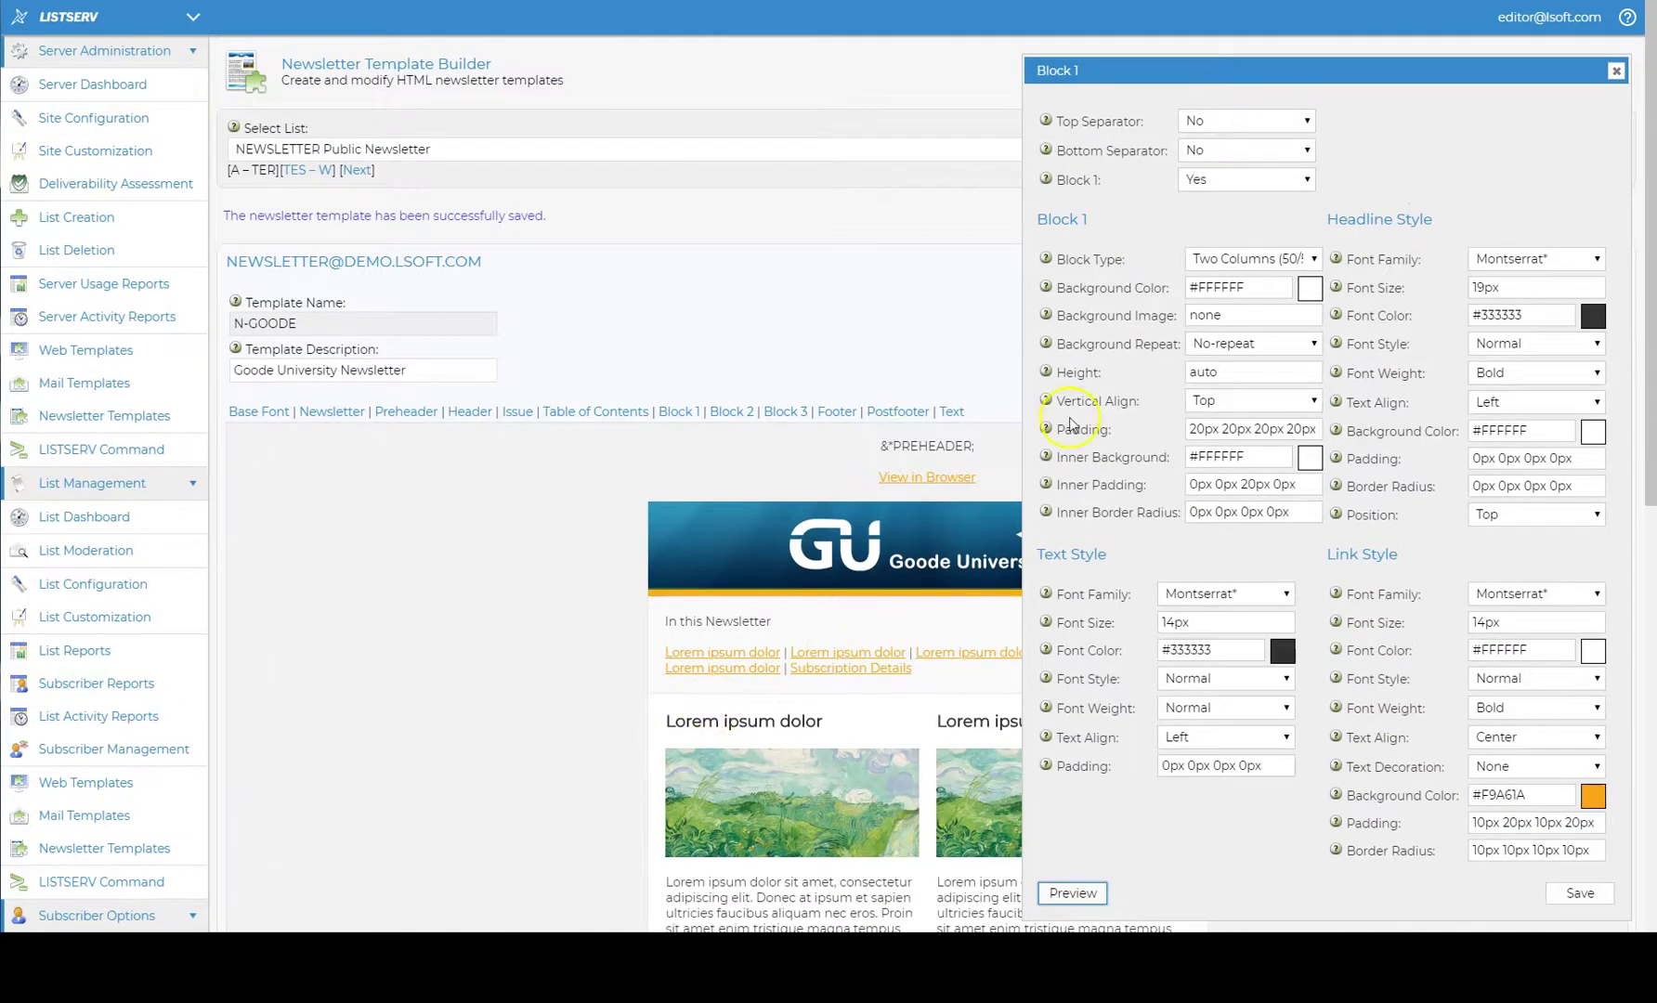
left_click(1255, 265)
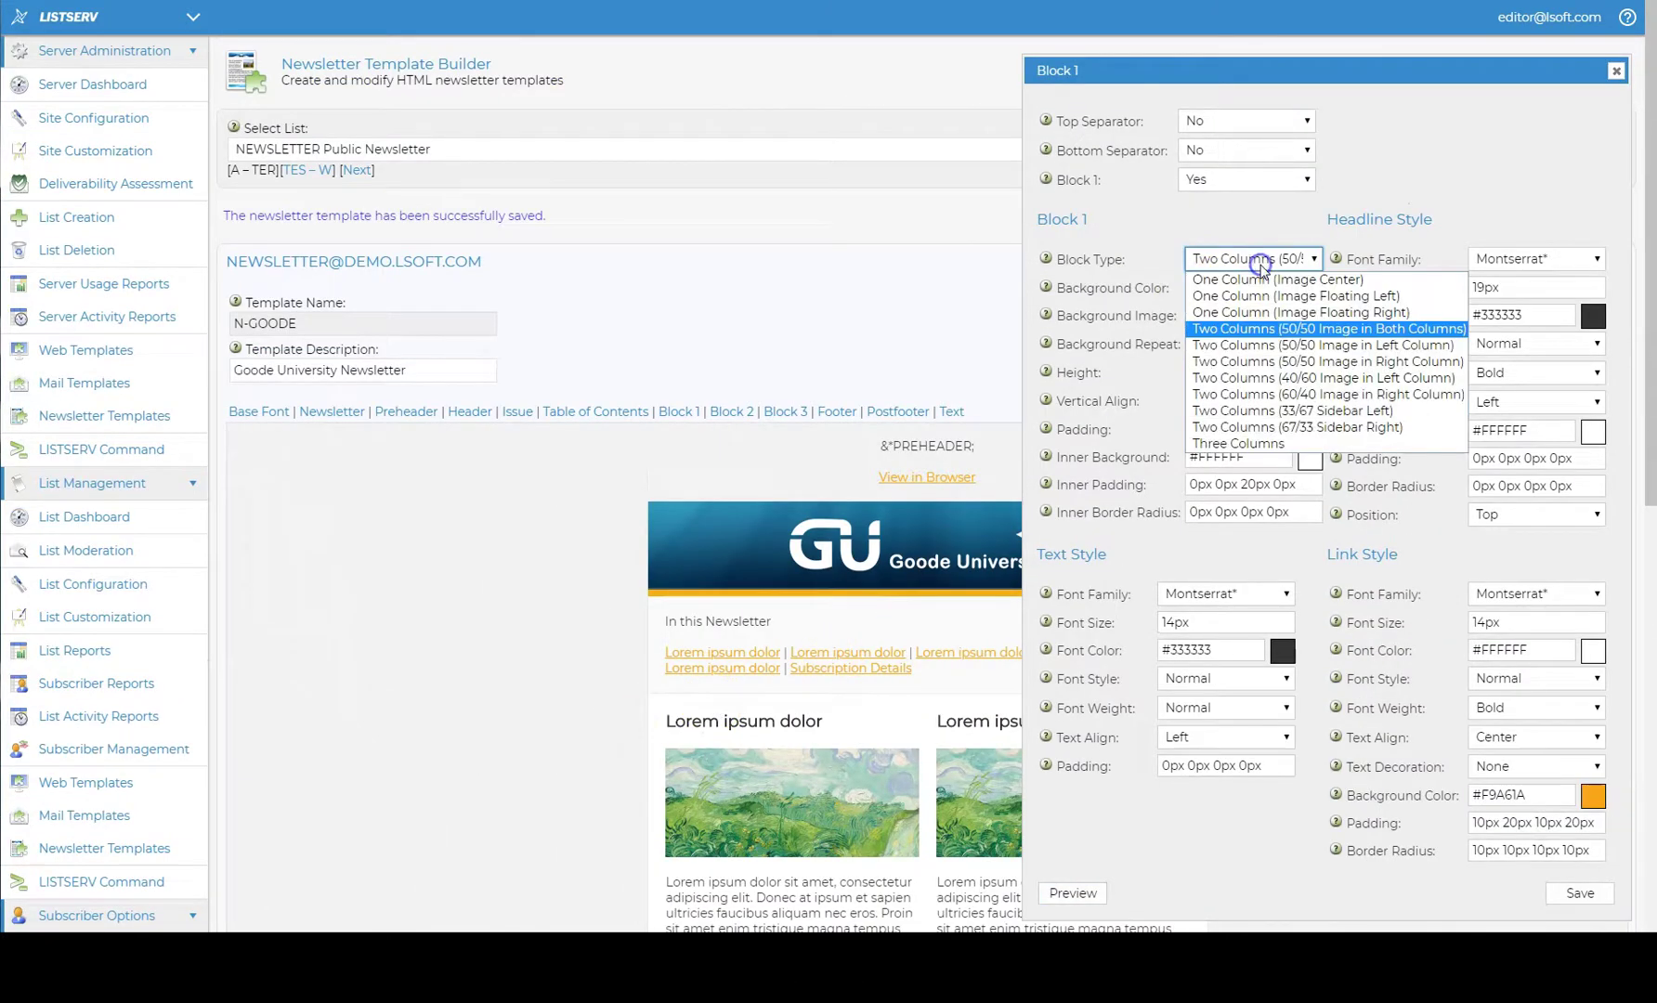
left_click(1251, 410)
left_click(1073, 894)
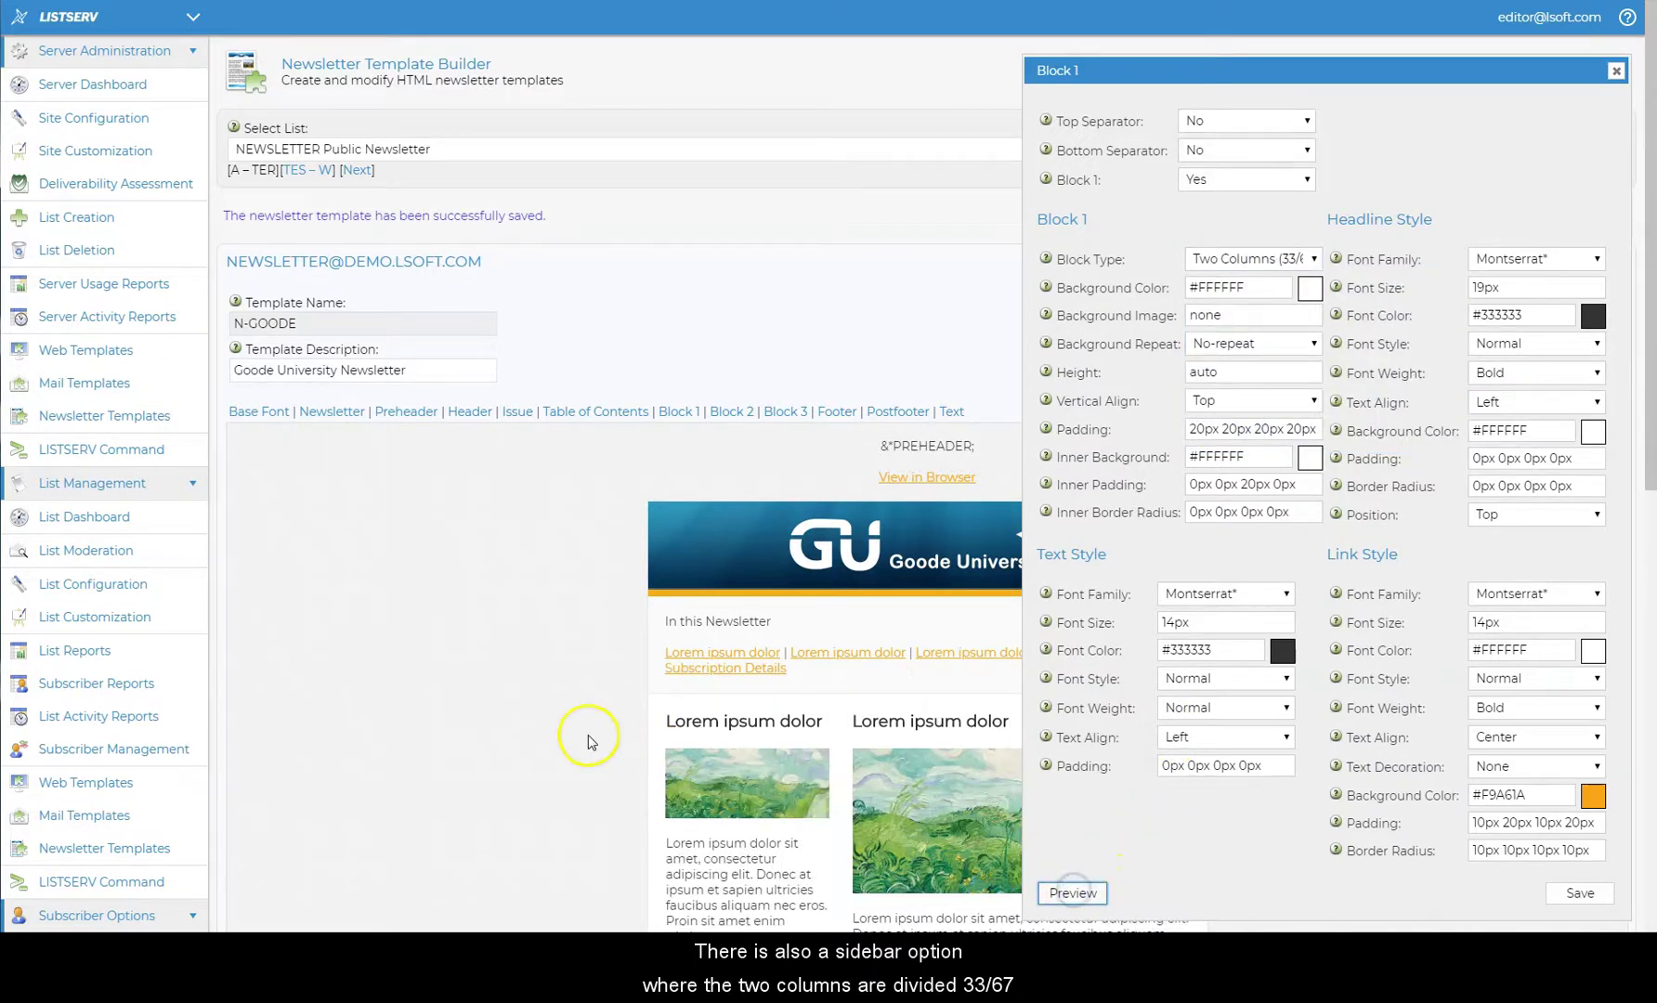
scroll(585, 734, "down", 5)
scroll(590, 737, "up", 3)
scroll(590, 738, "up", 3)
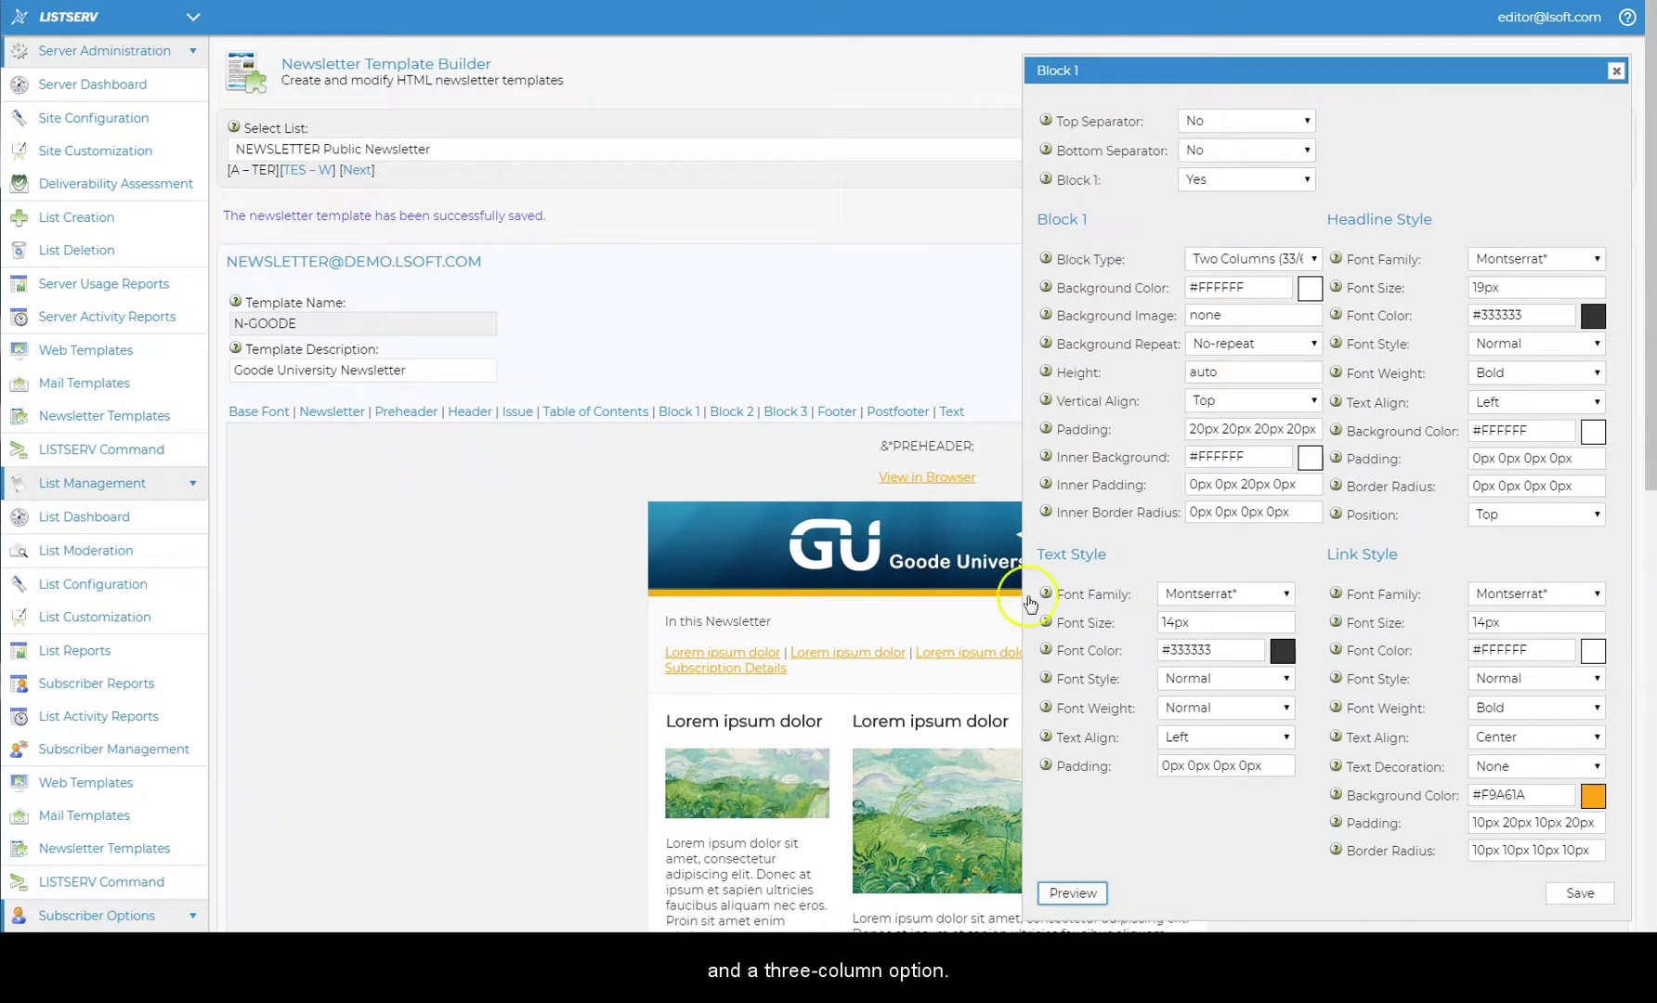
left_click(1259, 261)
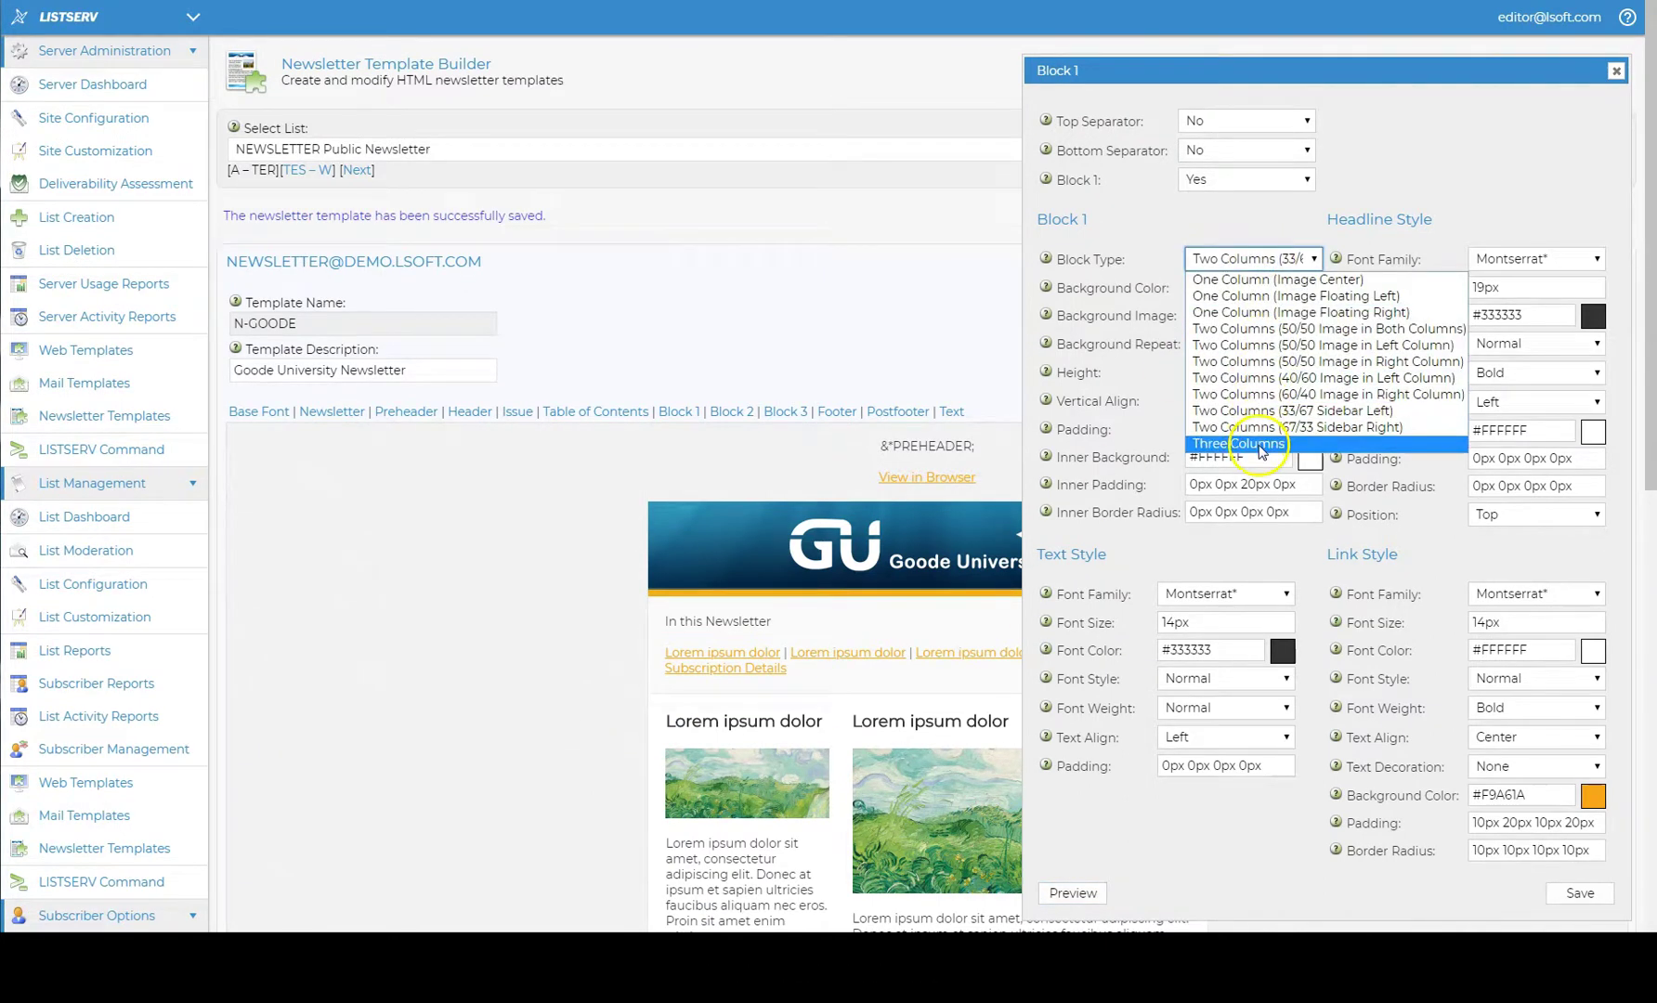
left_click(1256, 280)
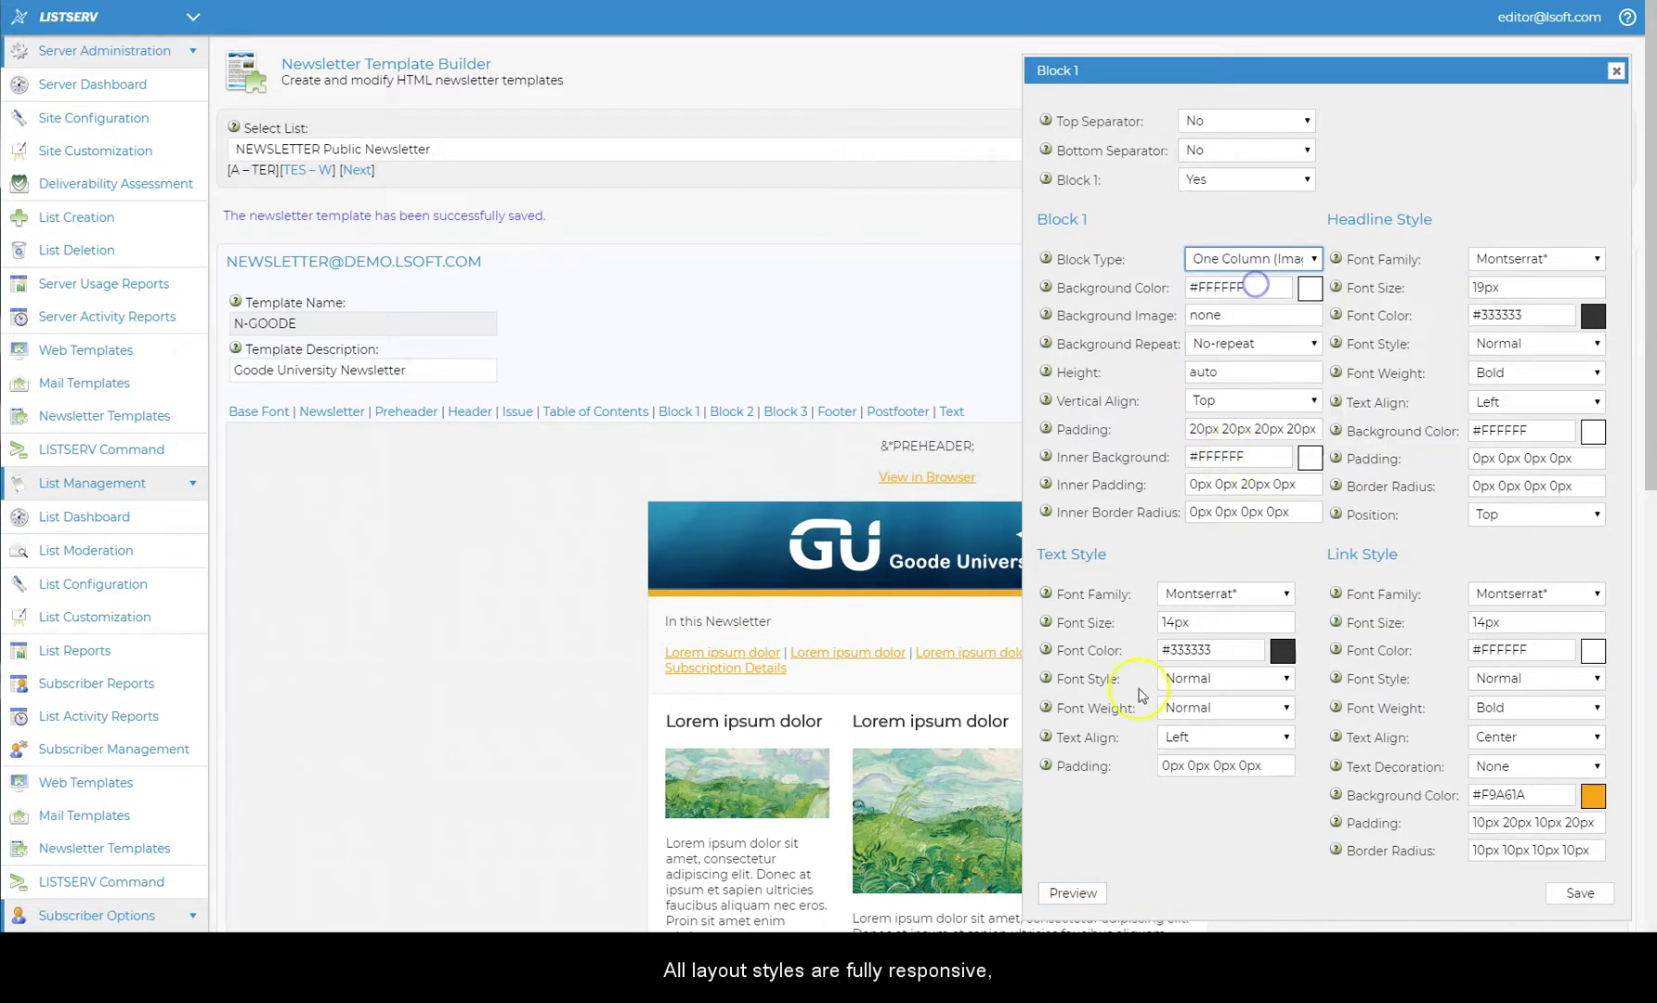
left_click(1078, 894)
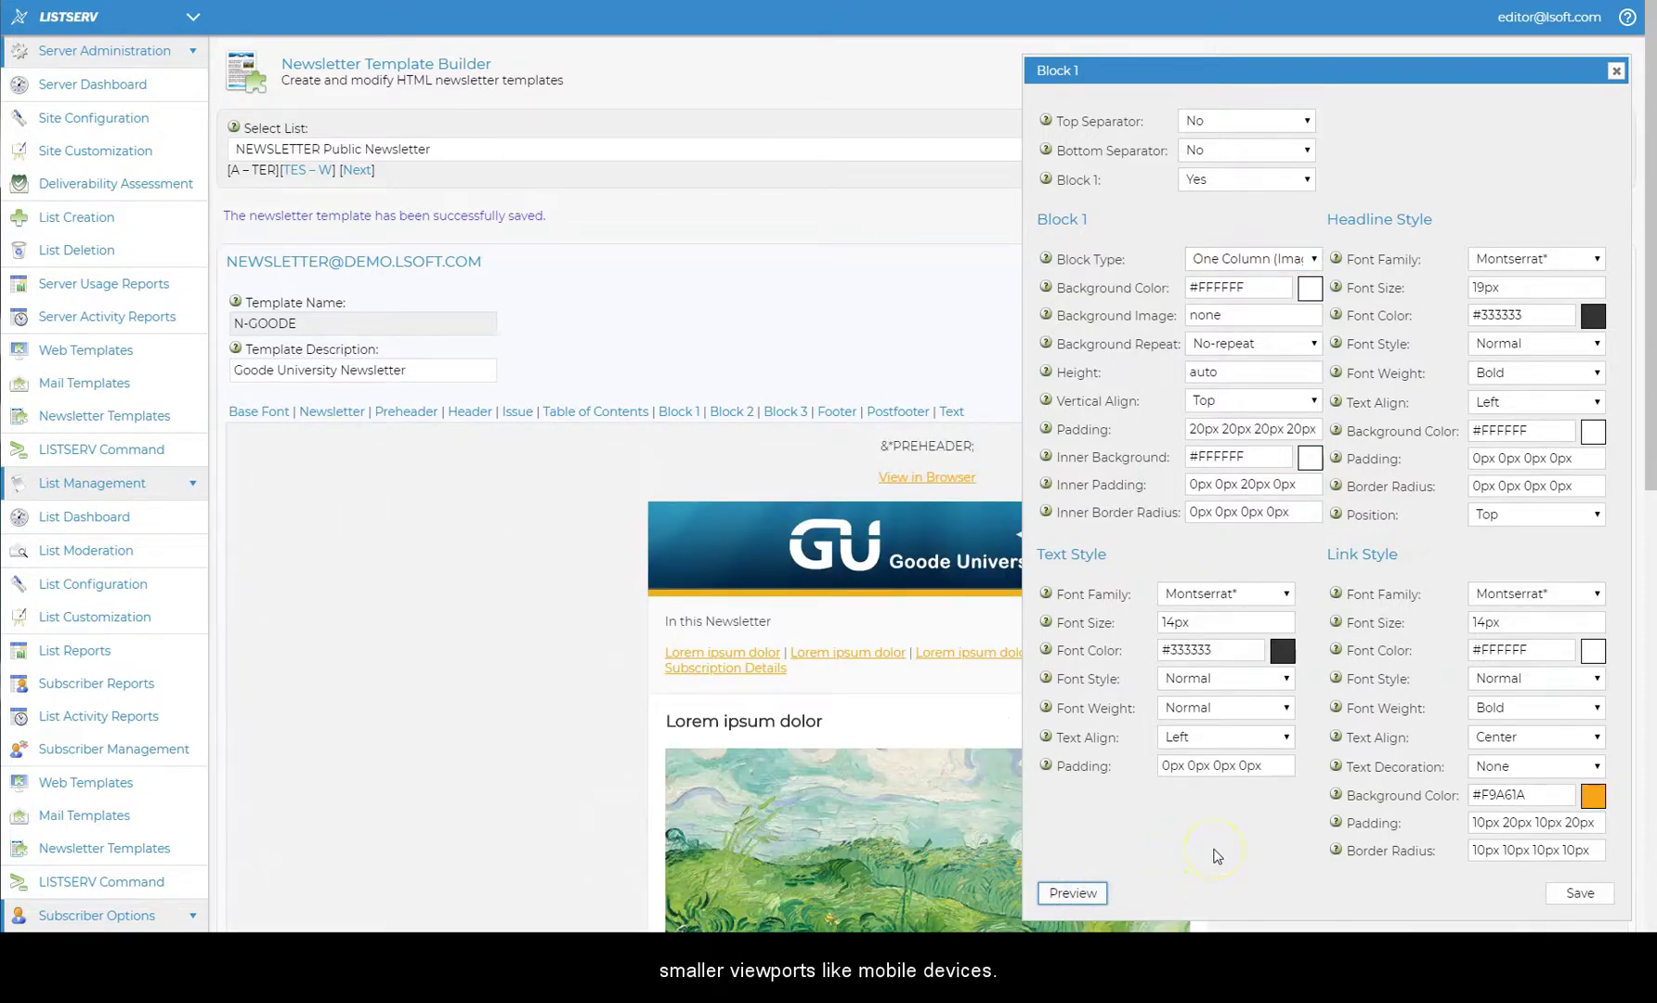
Step: Change the Block 1 READ MORE button's padding to 10px 40px 10px 40px
scroll(537, 695, "down", 5)
scroll(537, 704, "down", 2)
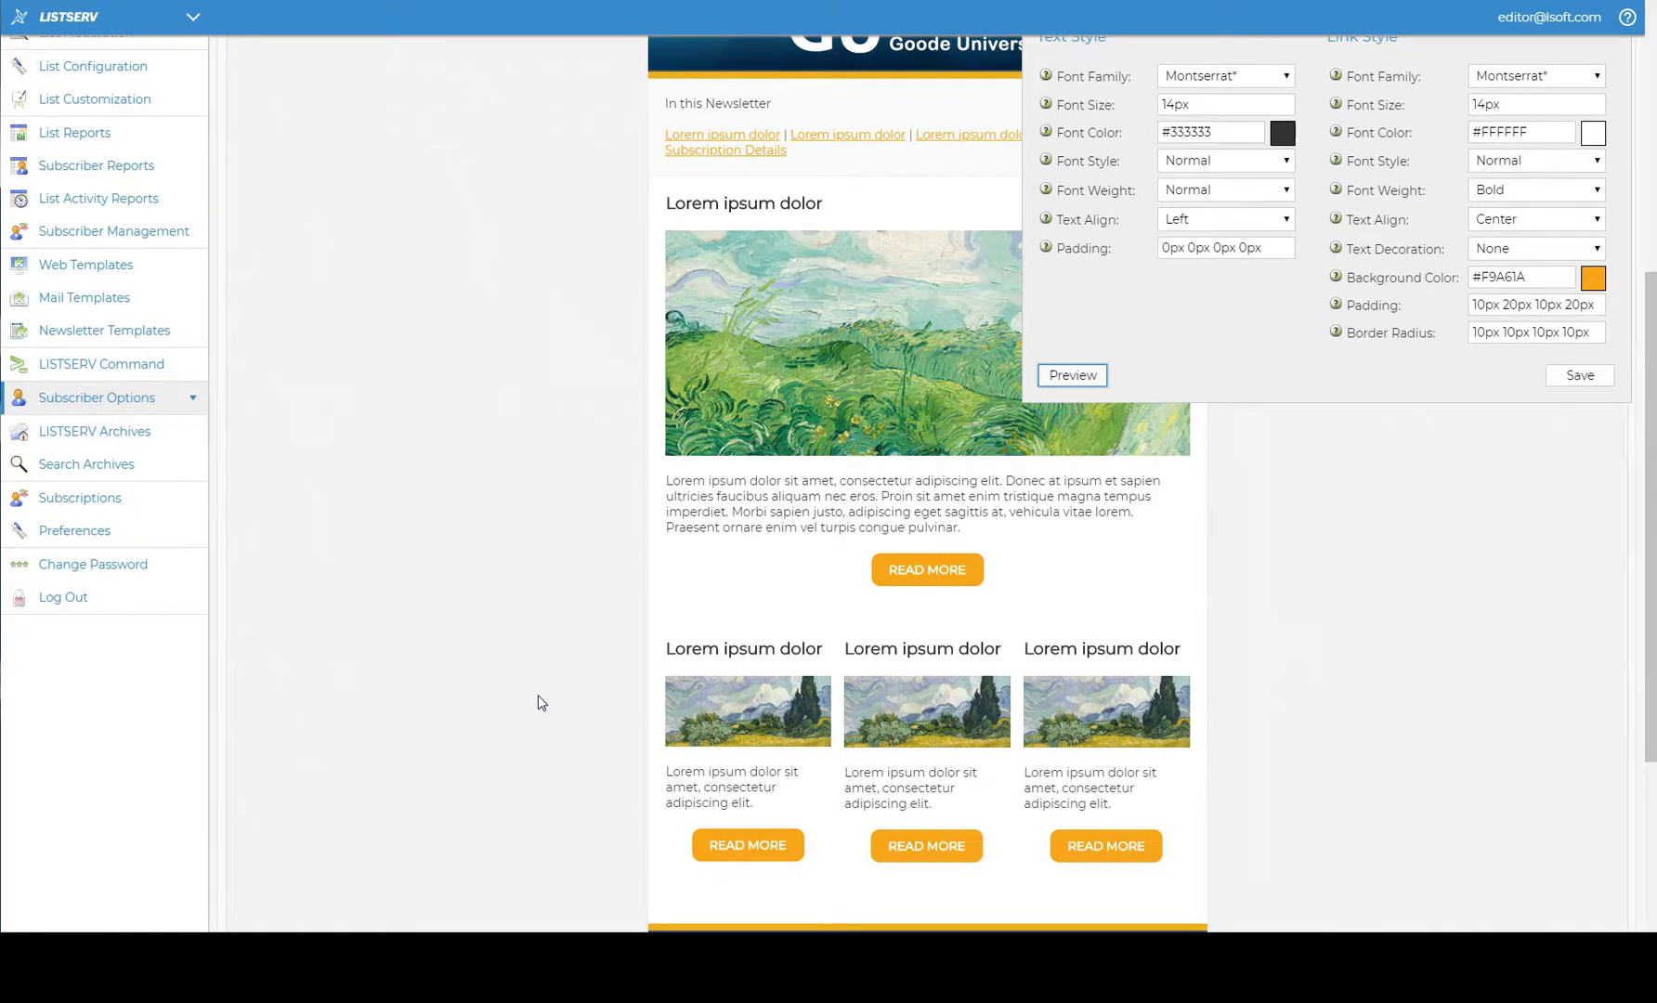
scroll(537, 703, "up", 5)
scroll(537, 703, "up", 2)
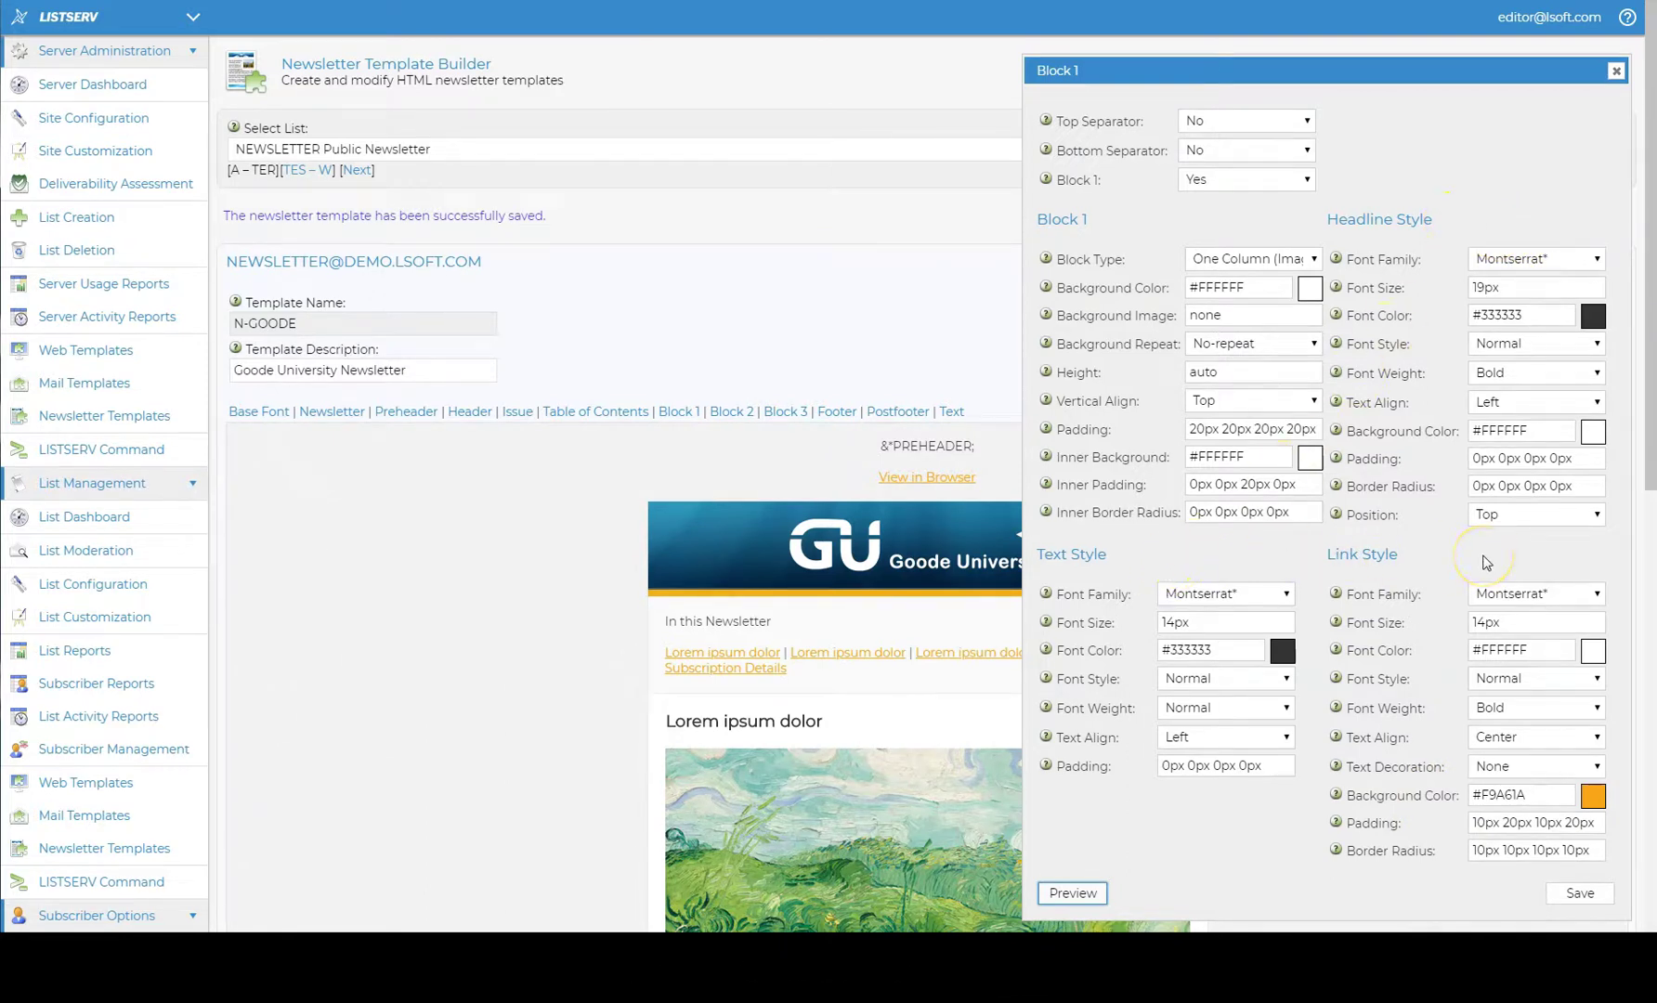
scroll(887, 669, "down", 5)
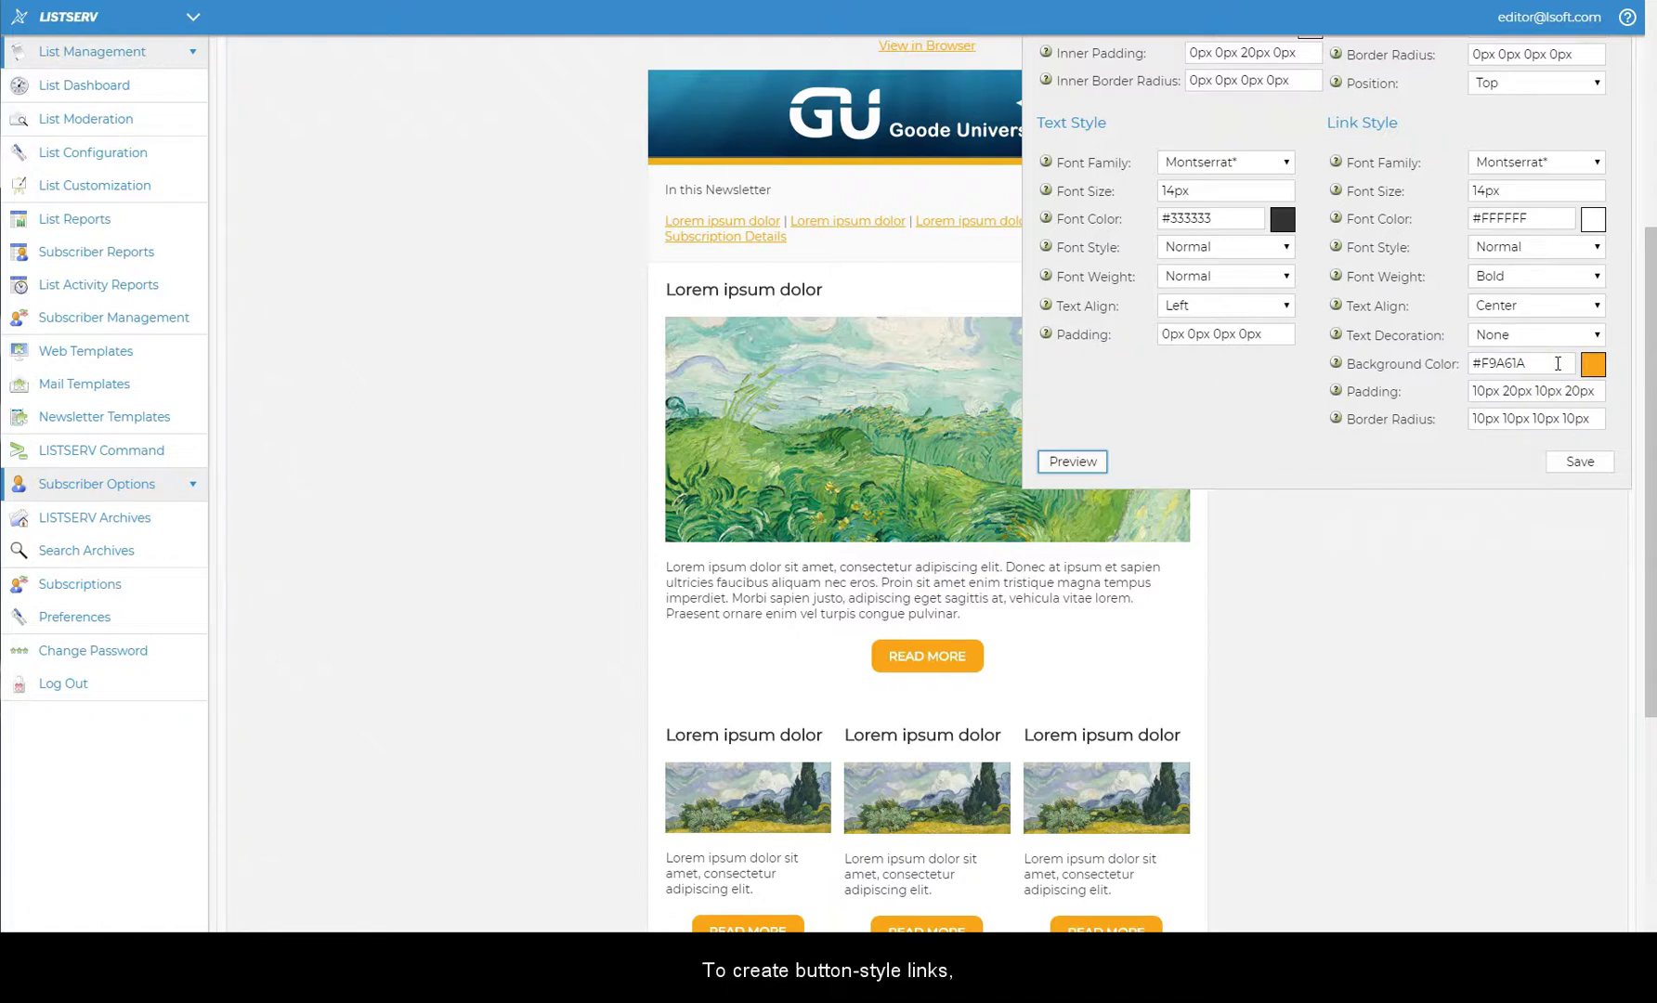
left_click(1558, 364)
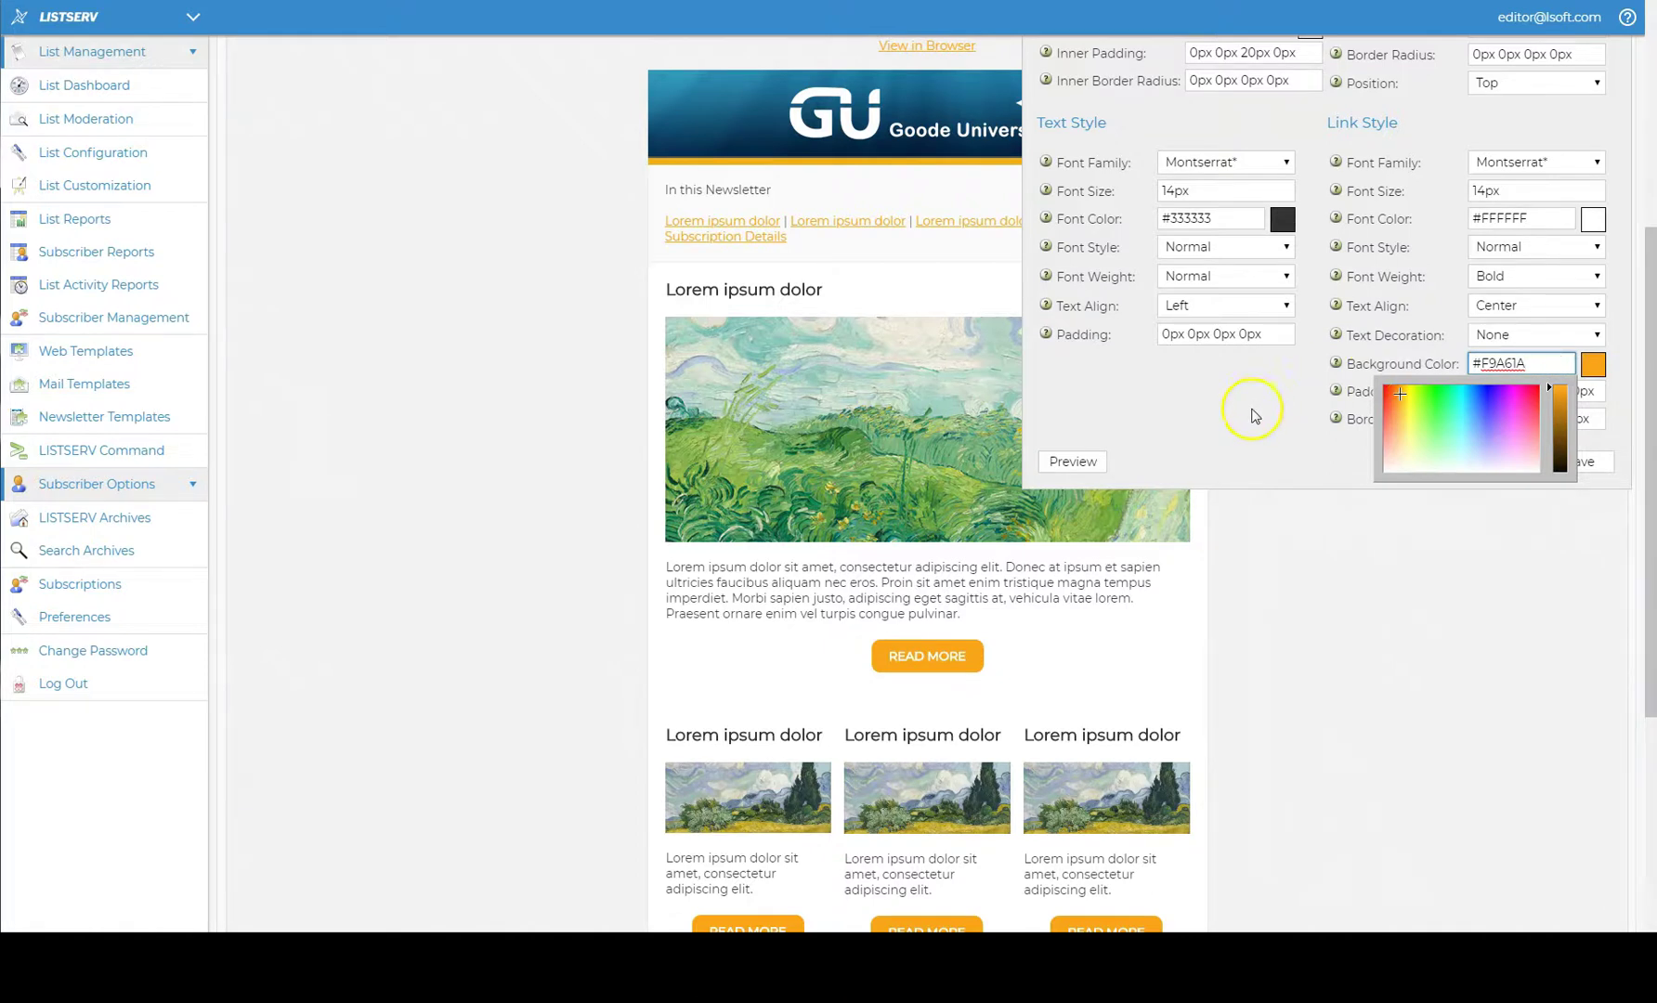
left_click(1251, 410)
left_click(1509, 390)
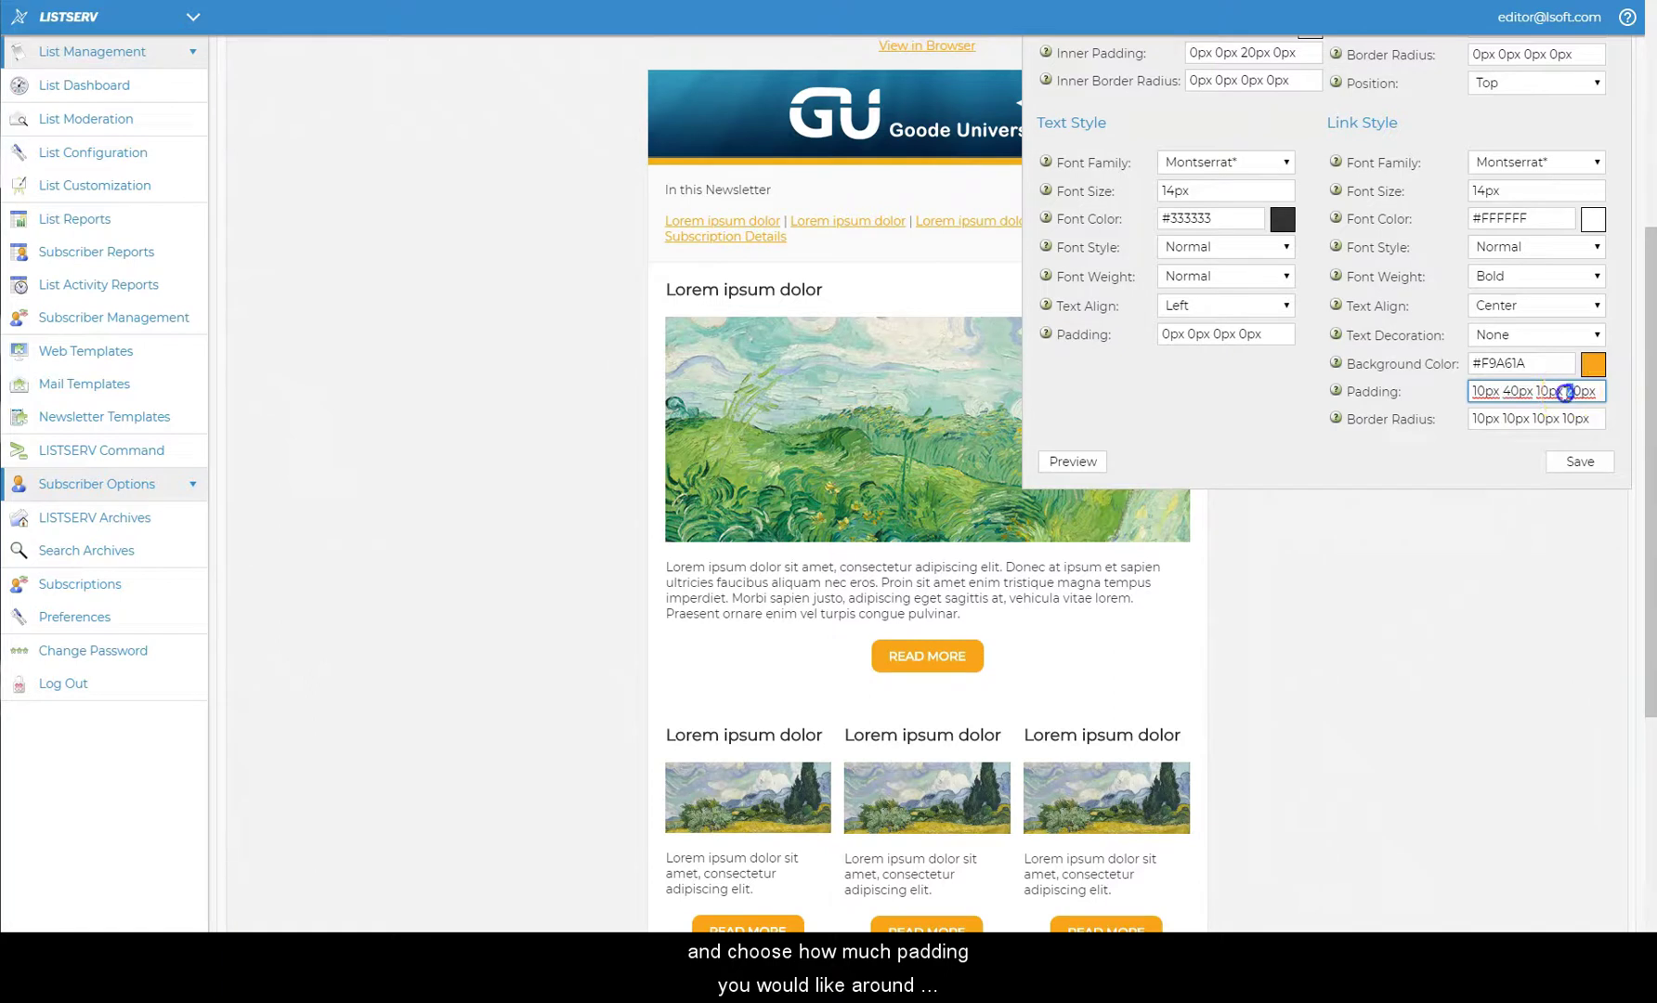
key("BackSpace")
type("4")
Step: Give the button a 20px border radius and save the template
triple_click(1592, 428)
type("20px")
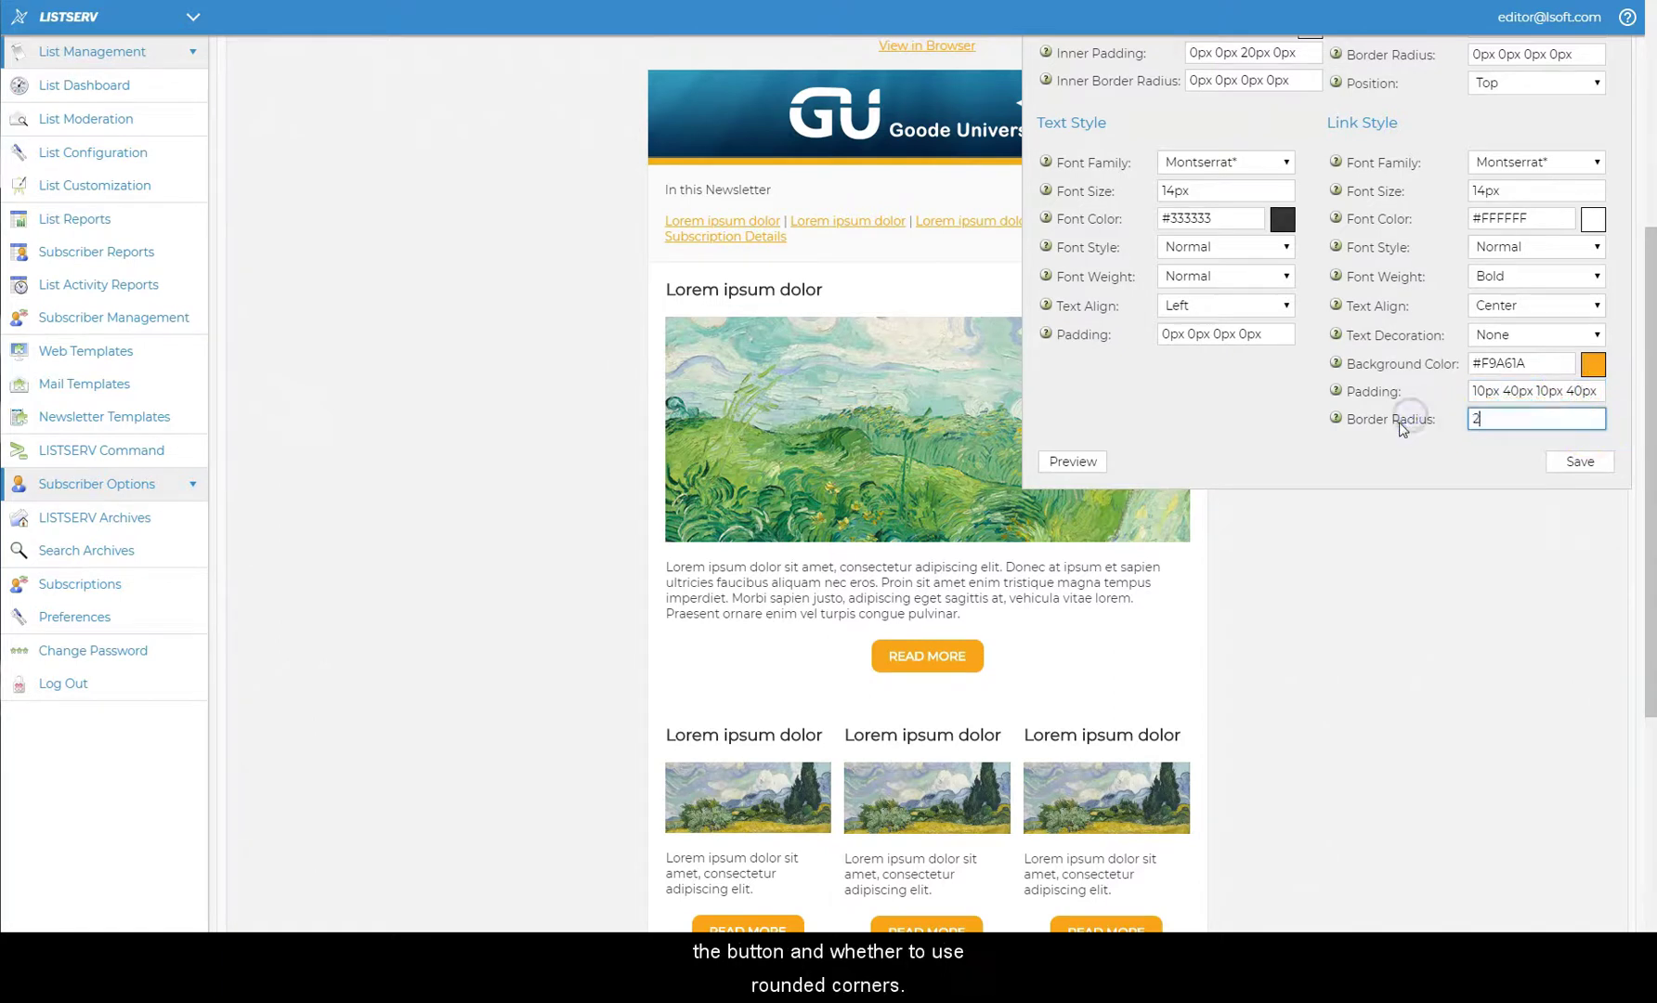
left_click(1572, 462)
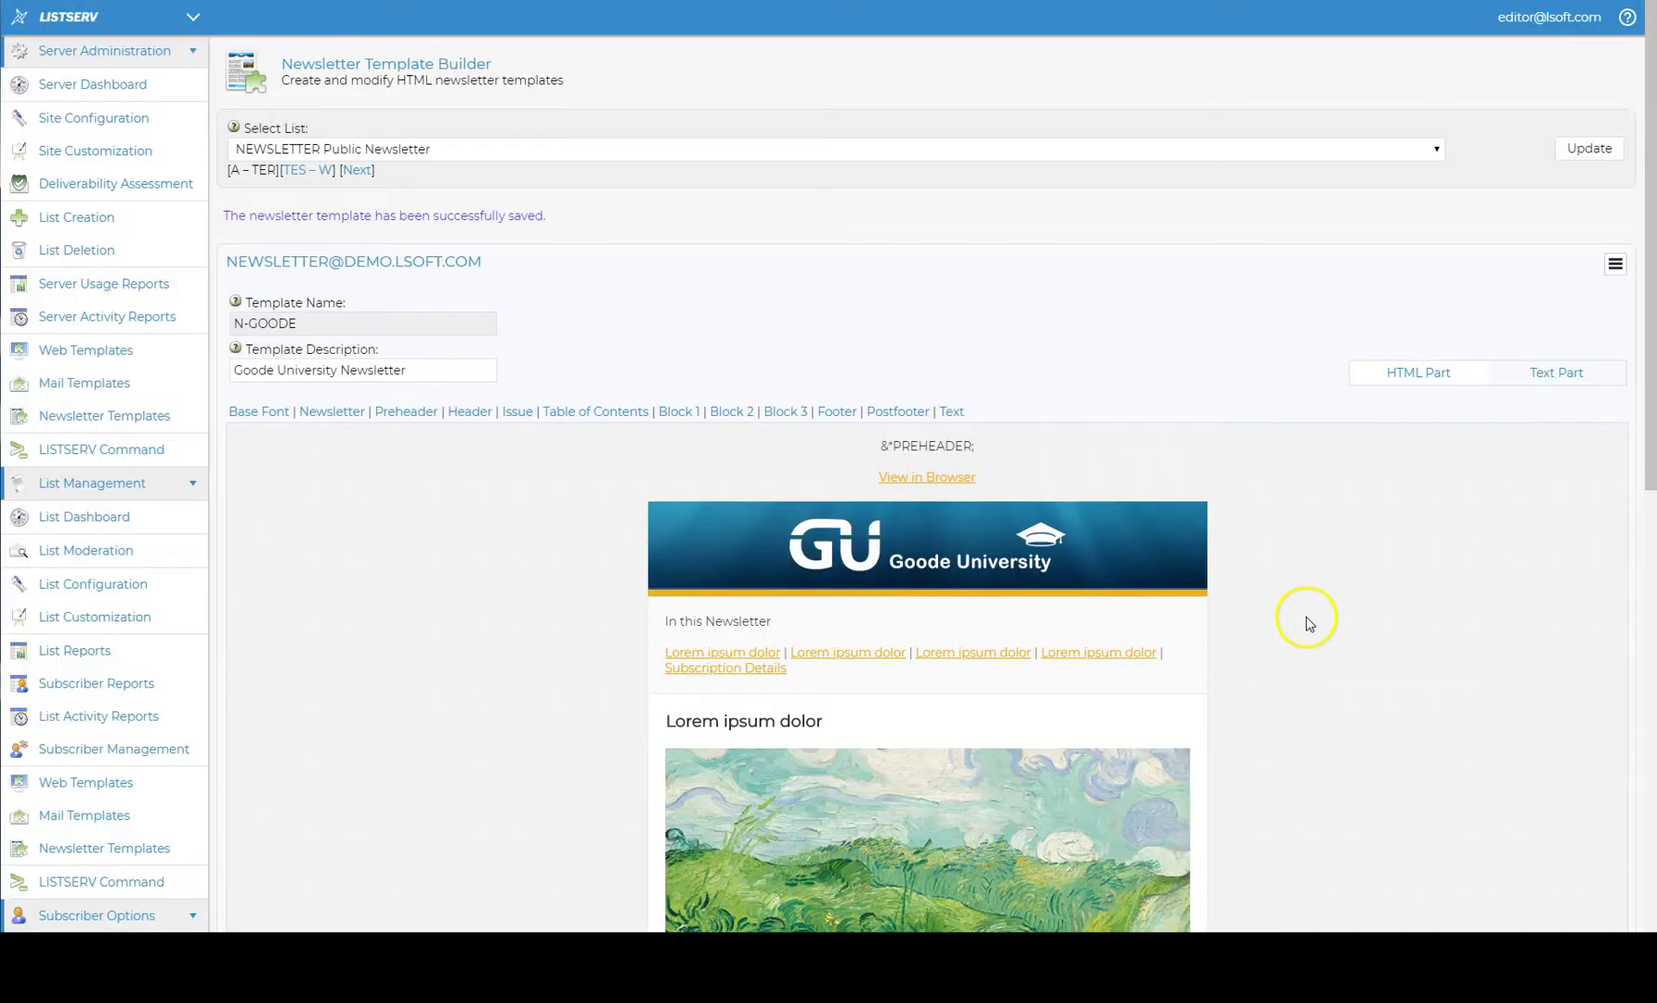
scroll(1306, 617, "down", 5)
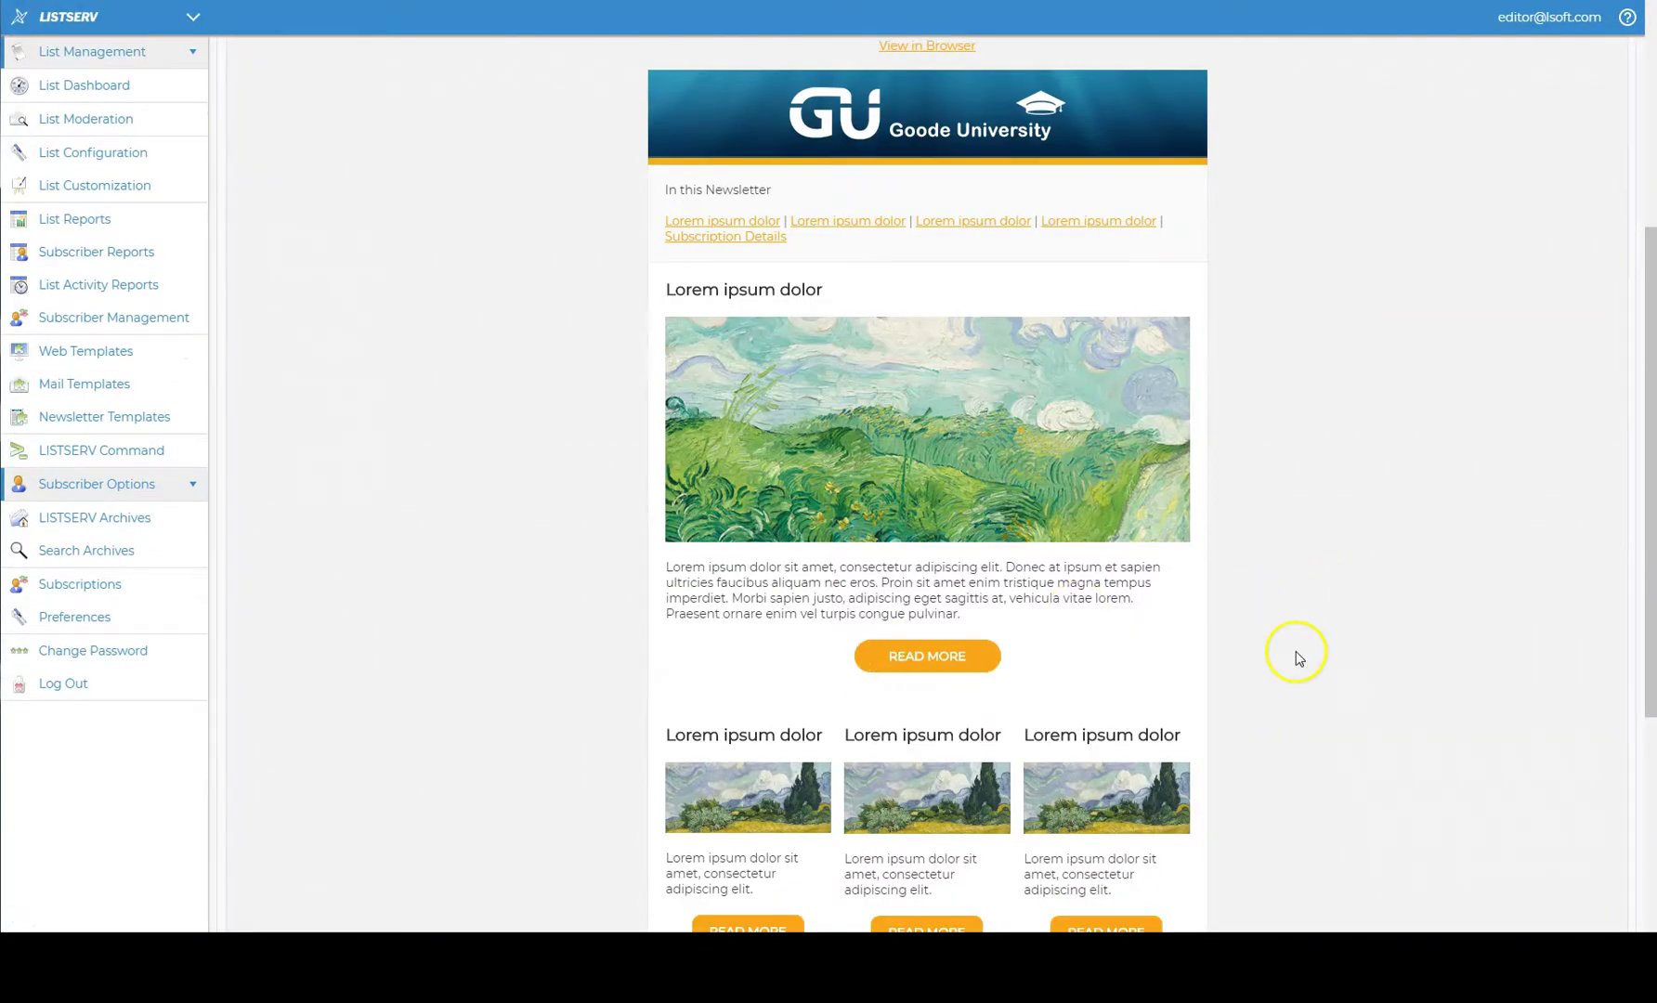
scroll(1295, 655, "up", 4)
Step: Switch Block 2 to a two-column 50/50 layout with the headline positioned Middle
left_click(732, 327)
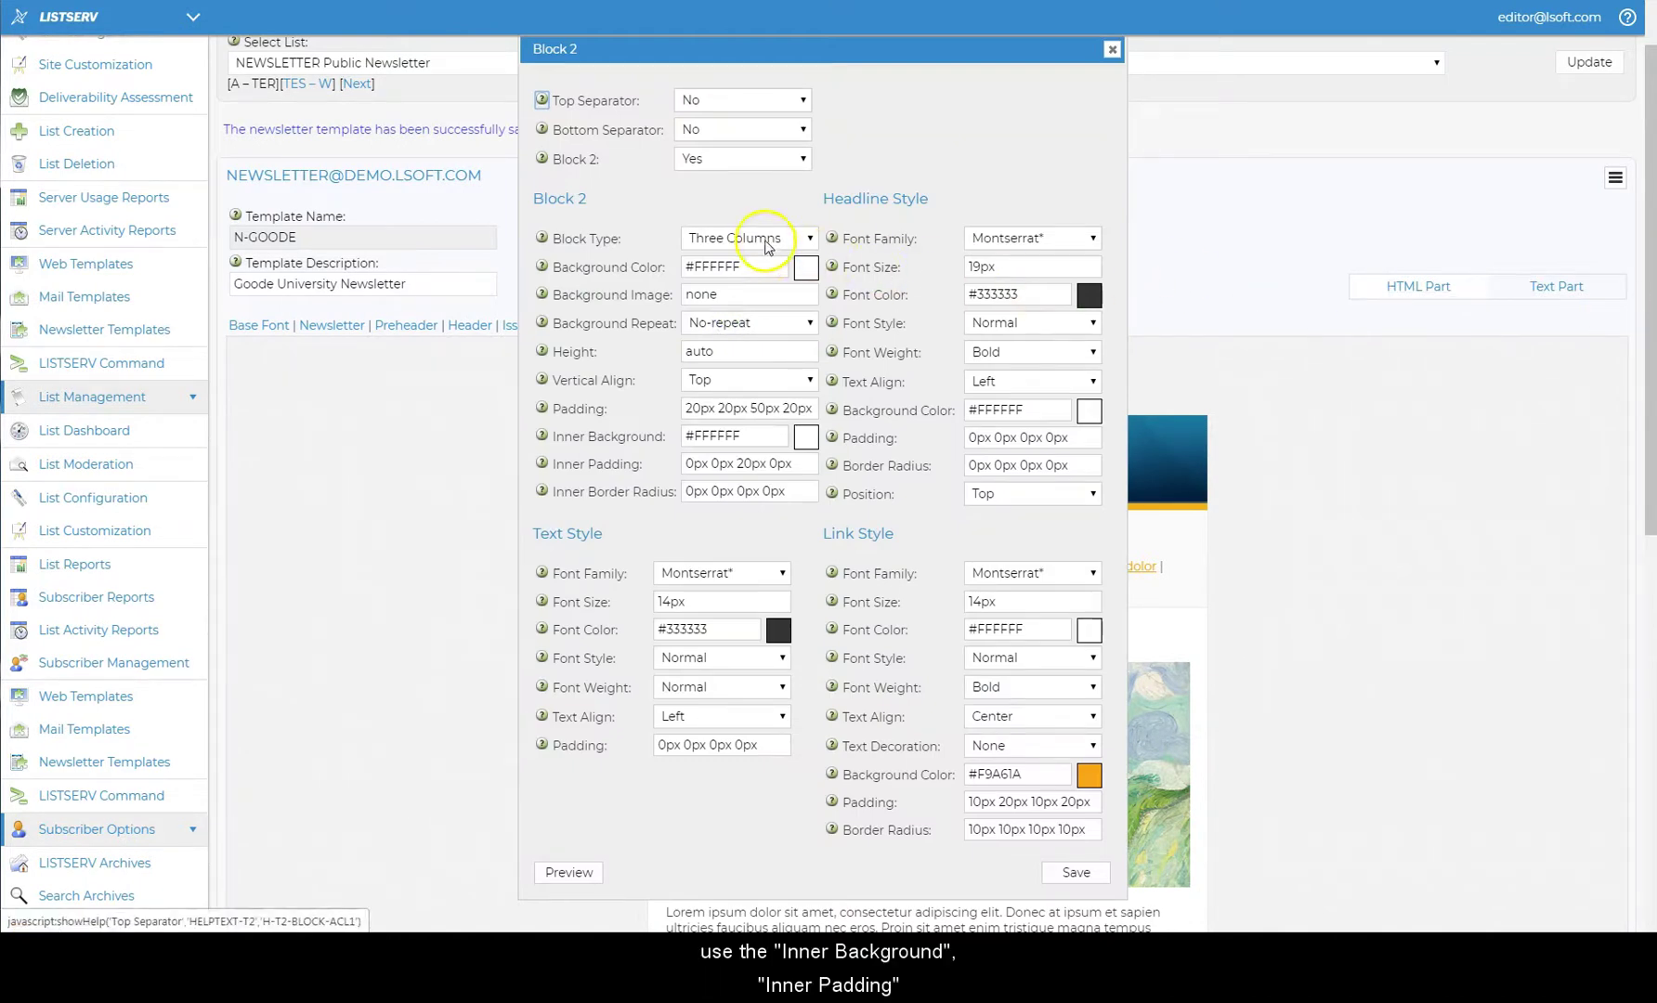
left_click(768, 240)
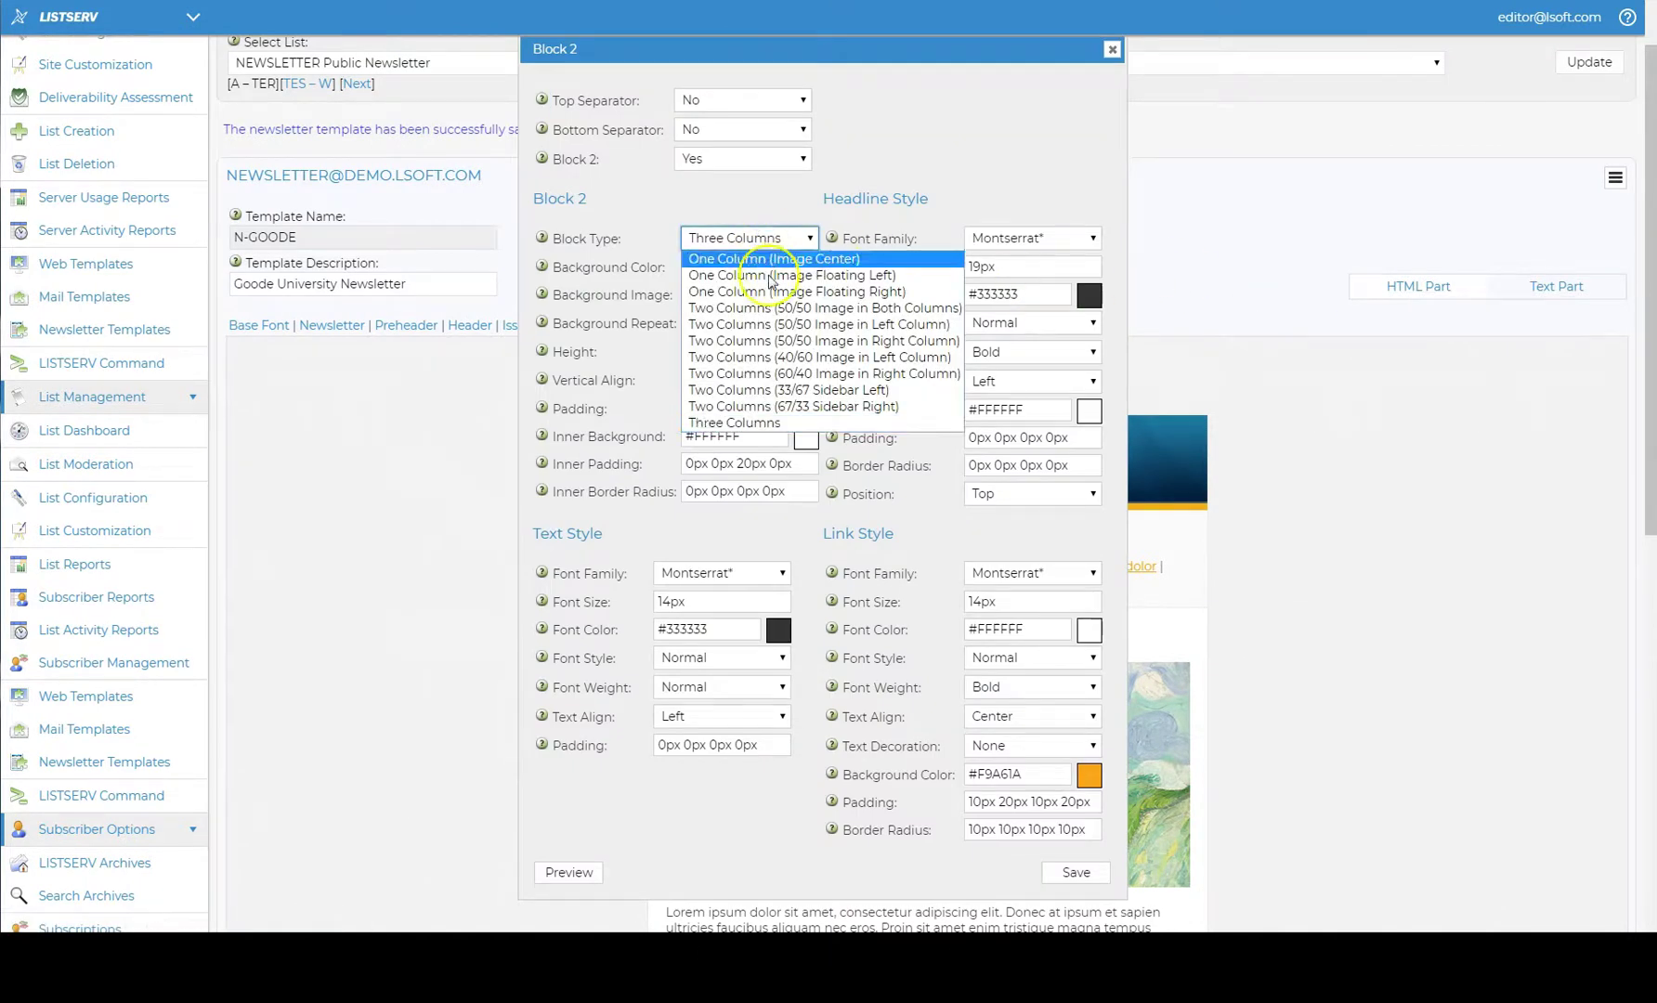
left_click(774, 304)
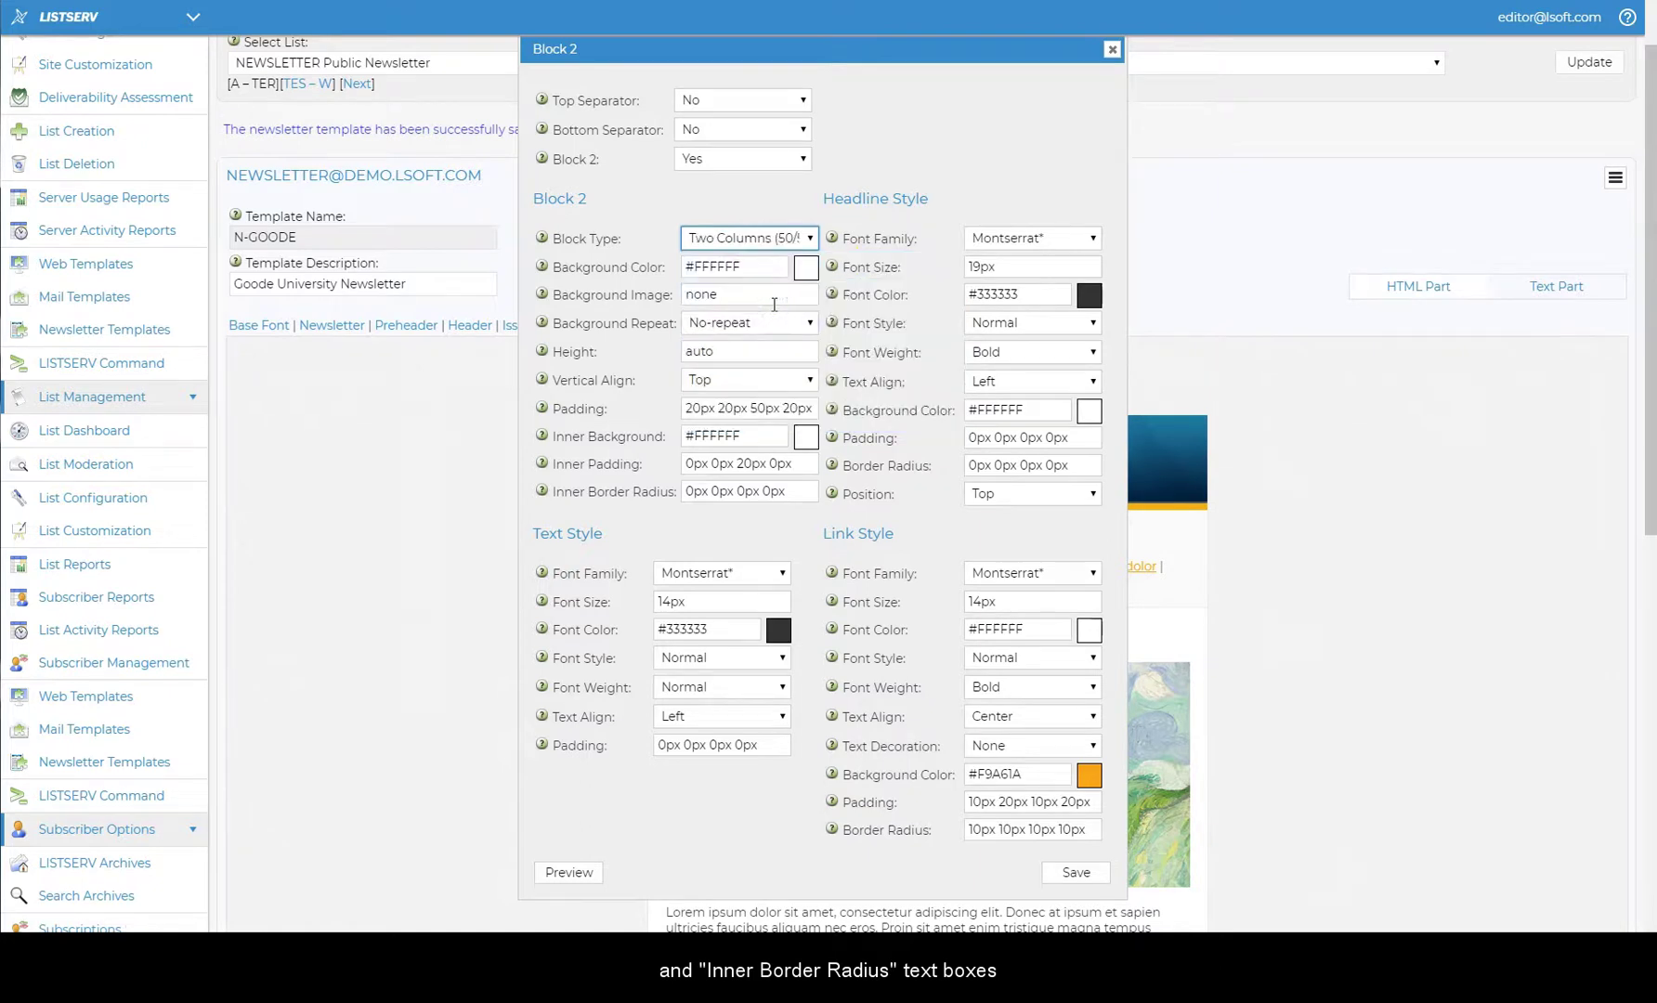
left_click(1031, 494)
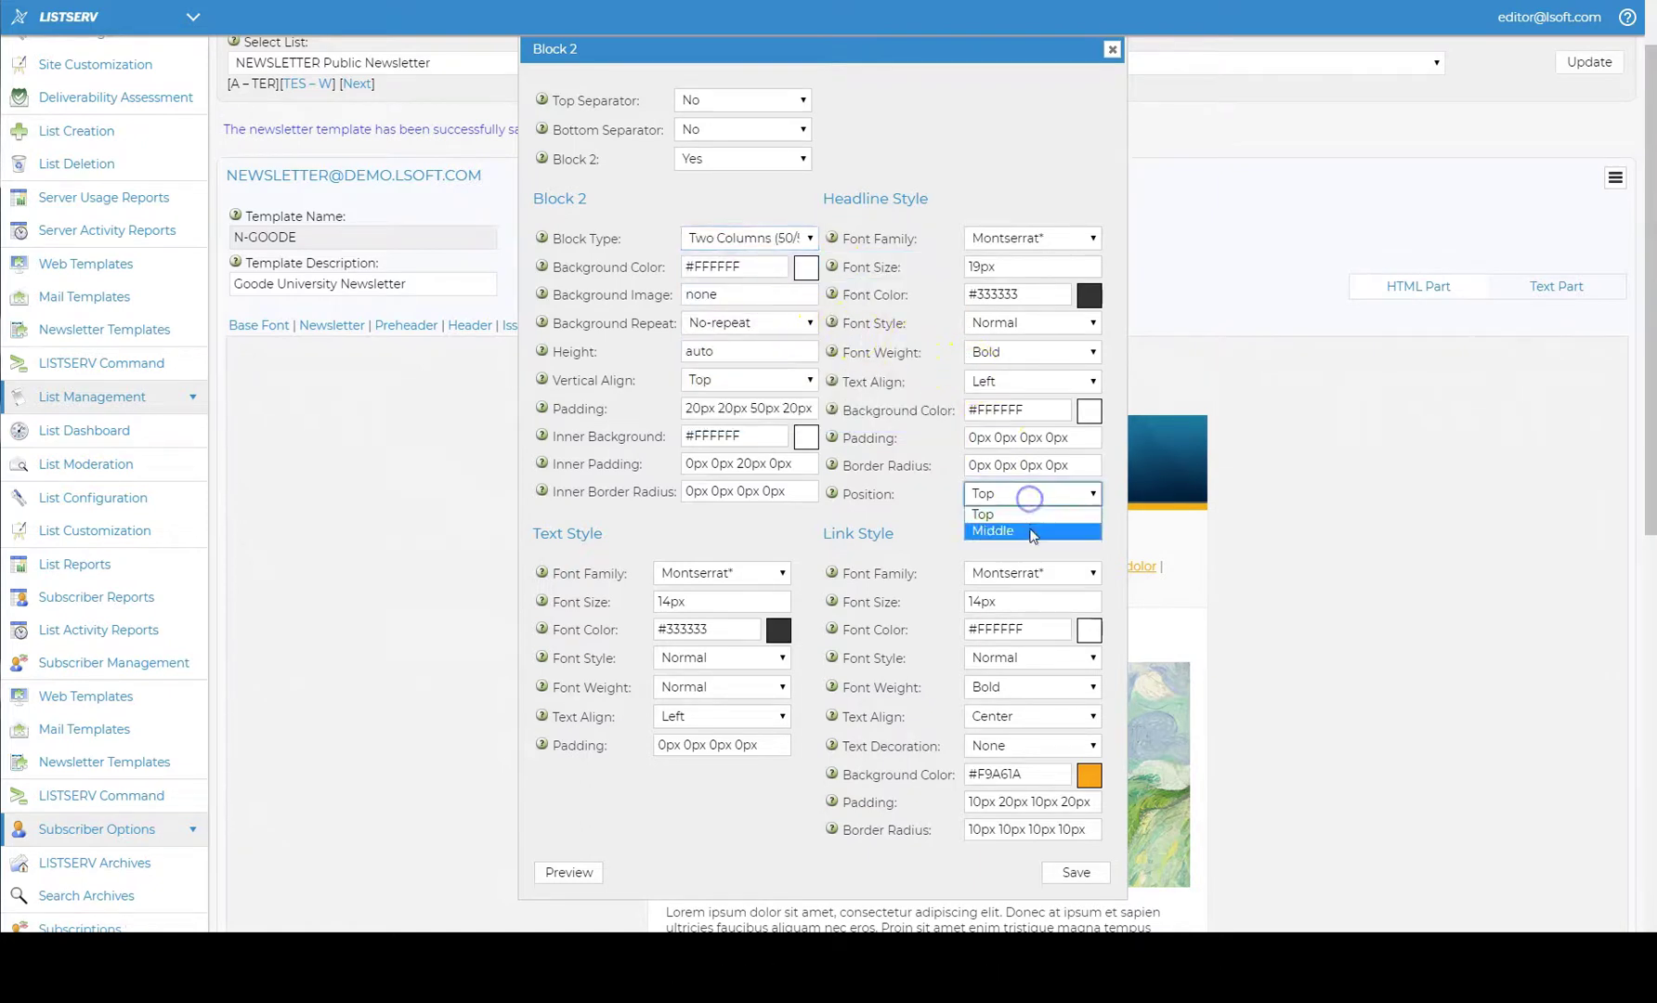
left_click(1031, 531)
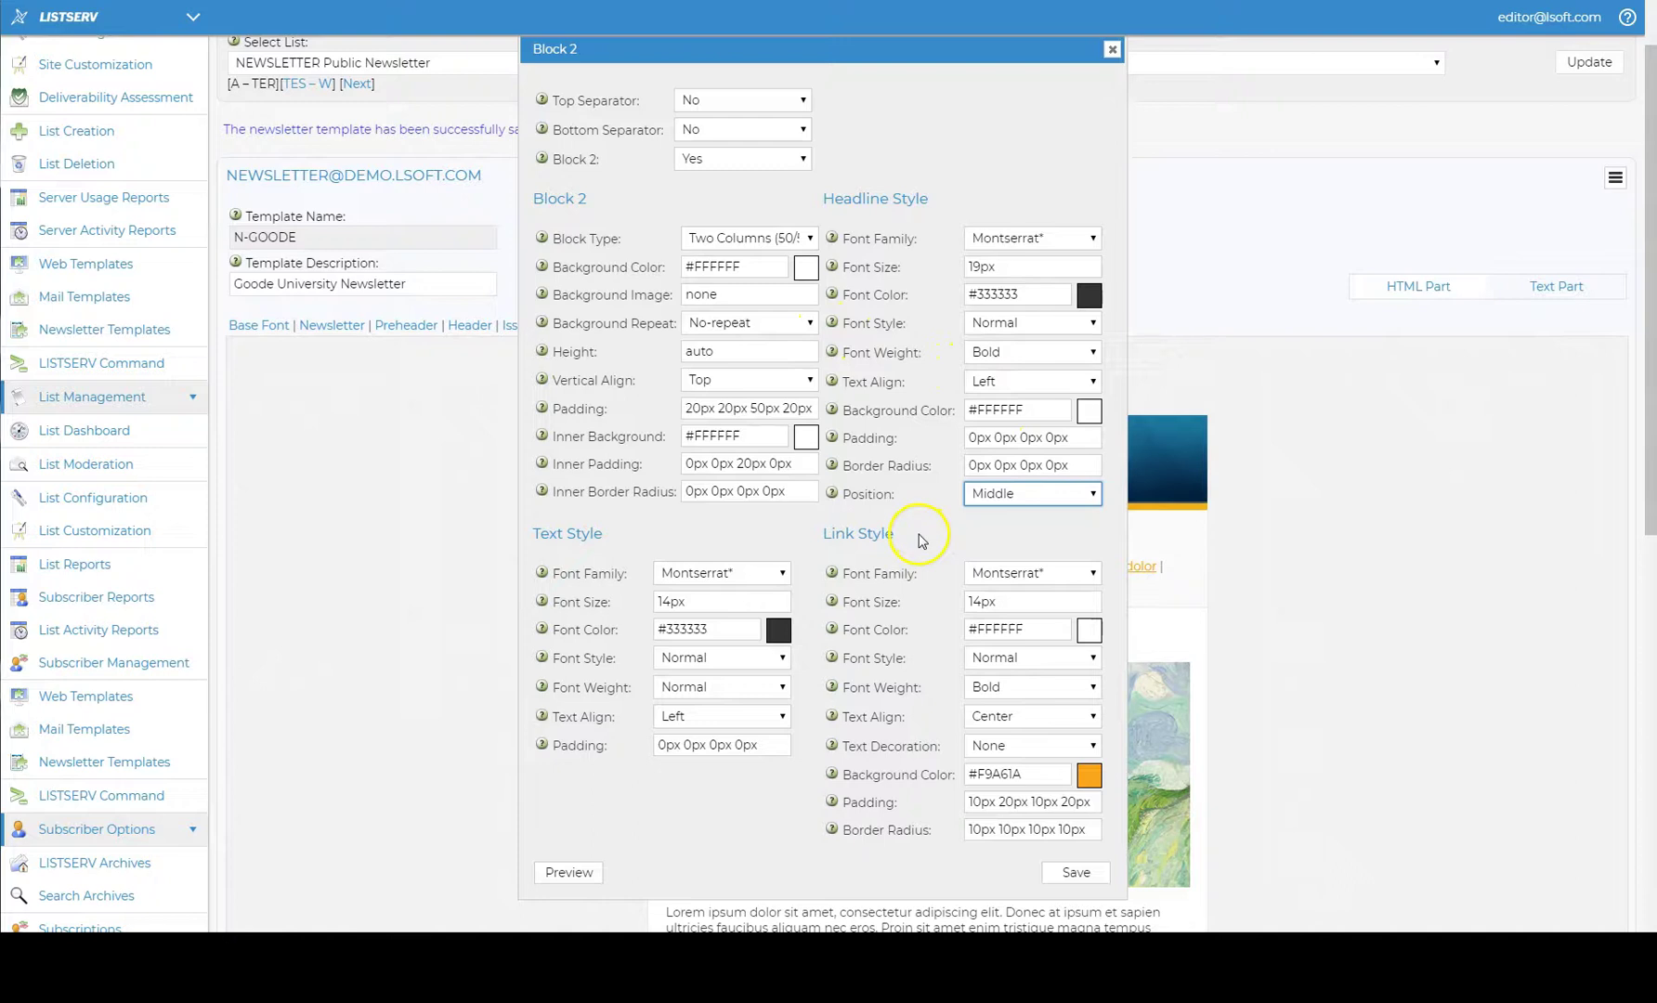
Step: Set Block 2's inner and headline background colours to #FAFAFA
left_click(758, 429)
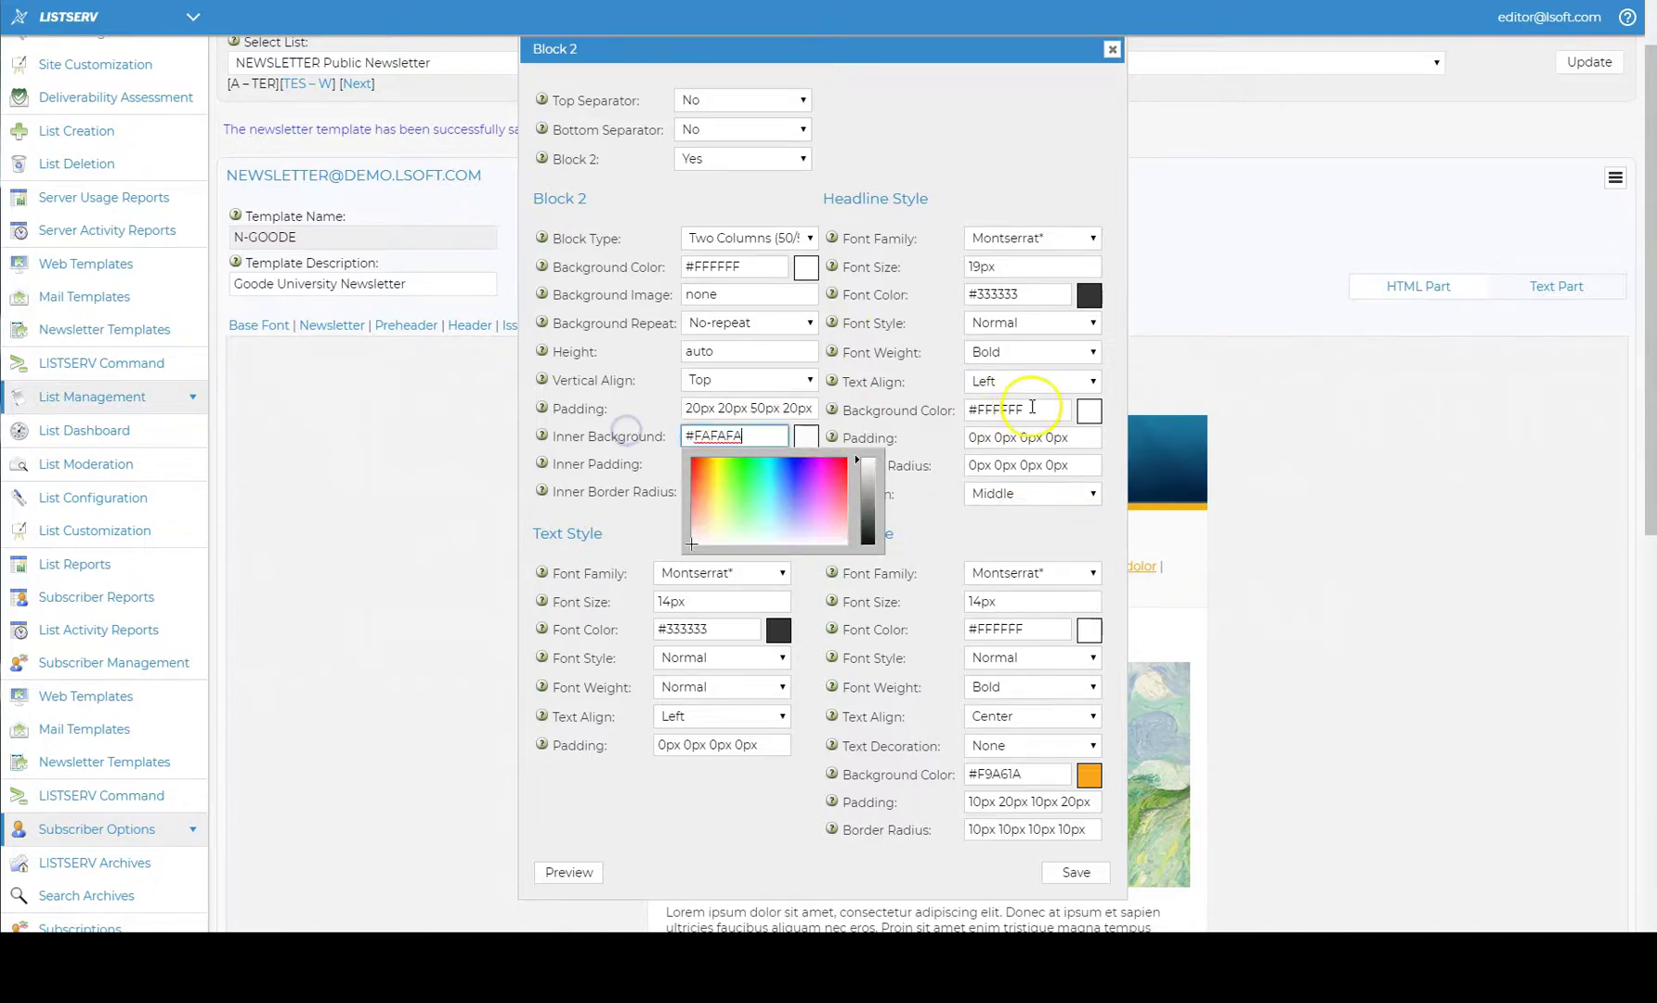
left_click(870, 411)
type("#FAFAFA")
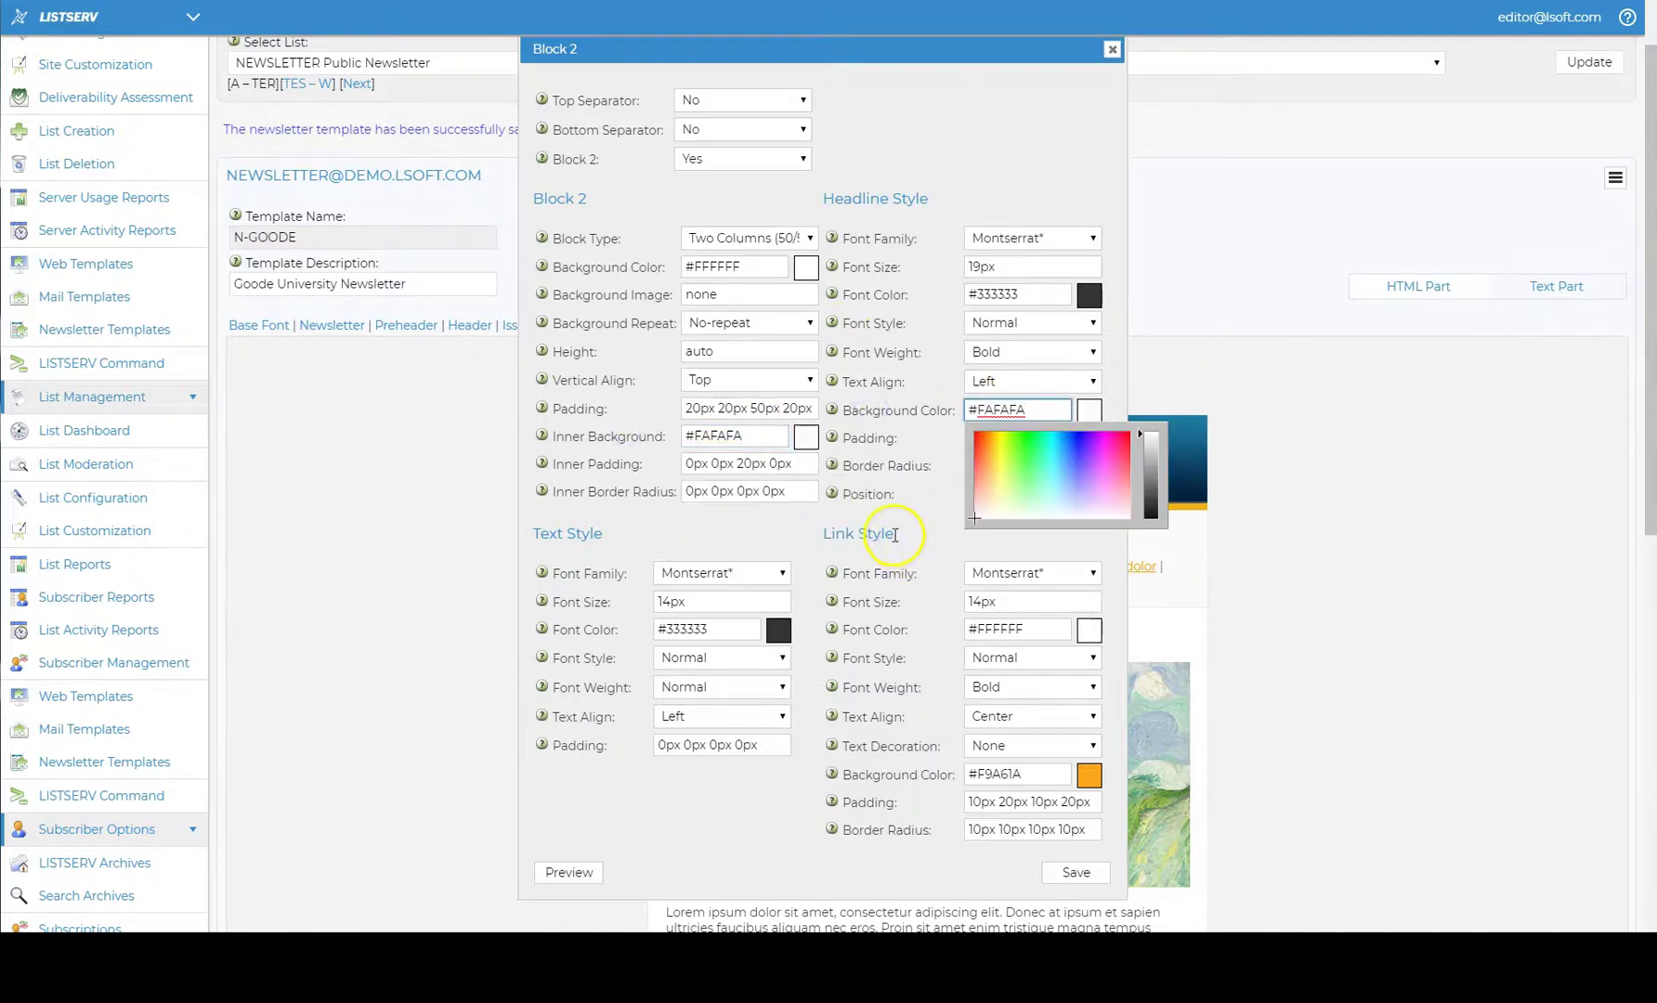
left_click(895, 534)
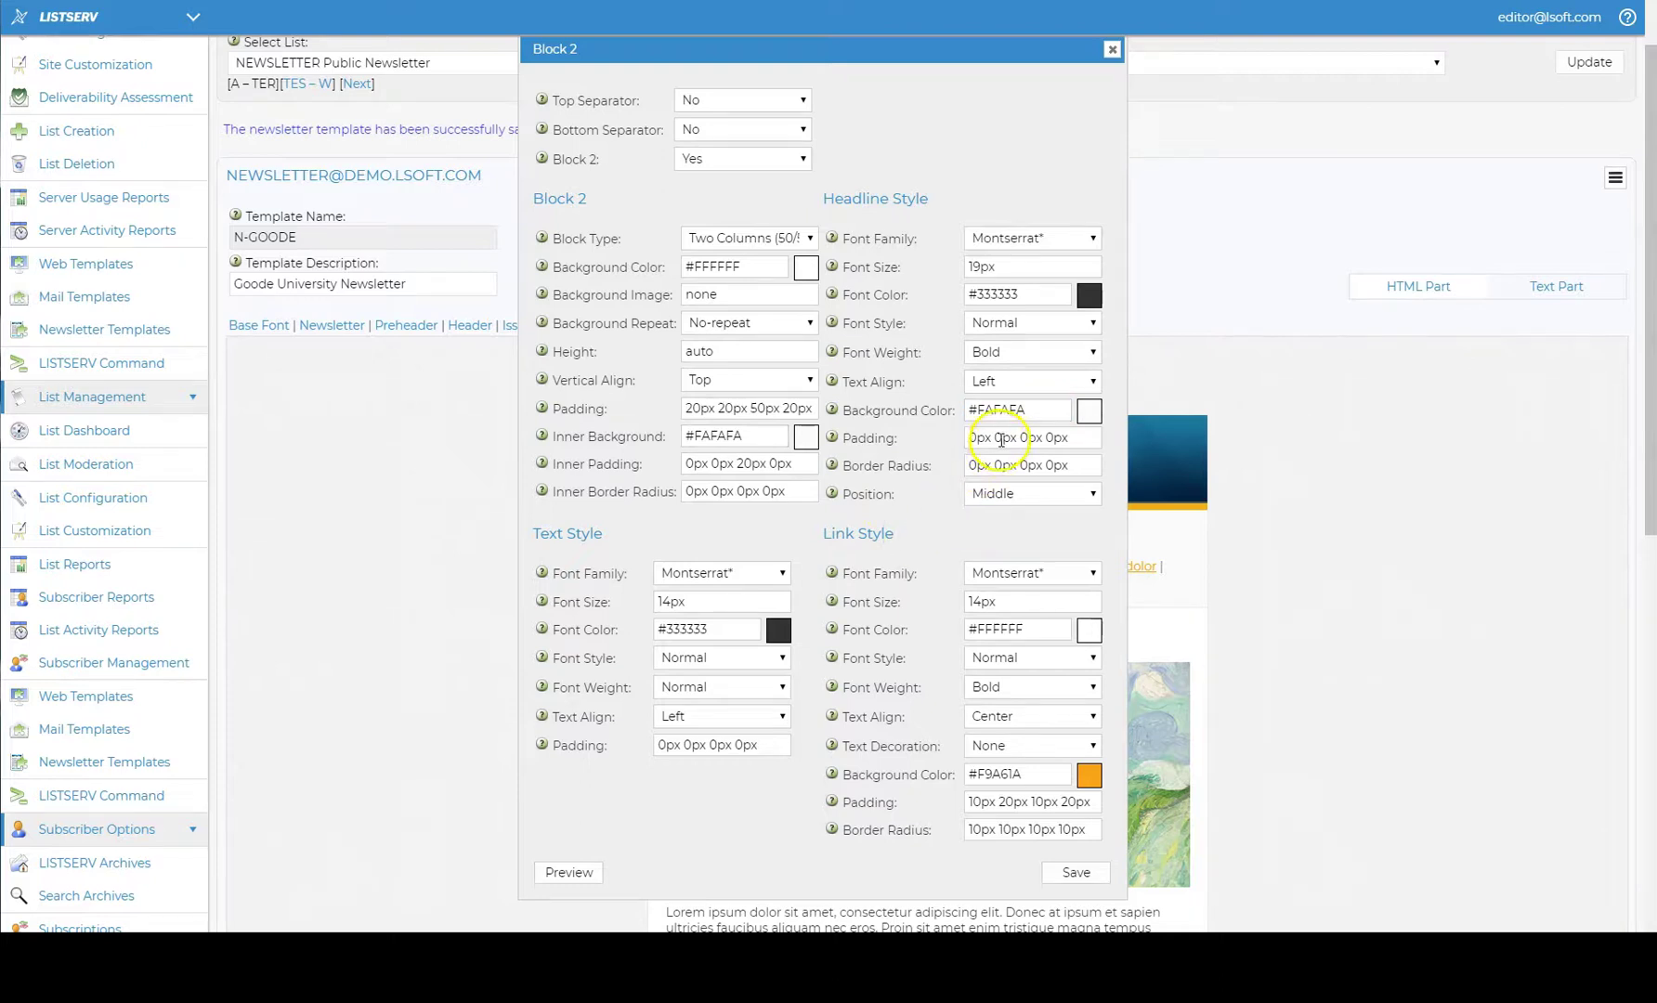
Step: Change the Block 2 text padding to 0px 10px 0px 0px and save
type("1")
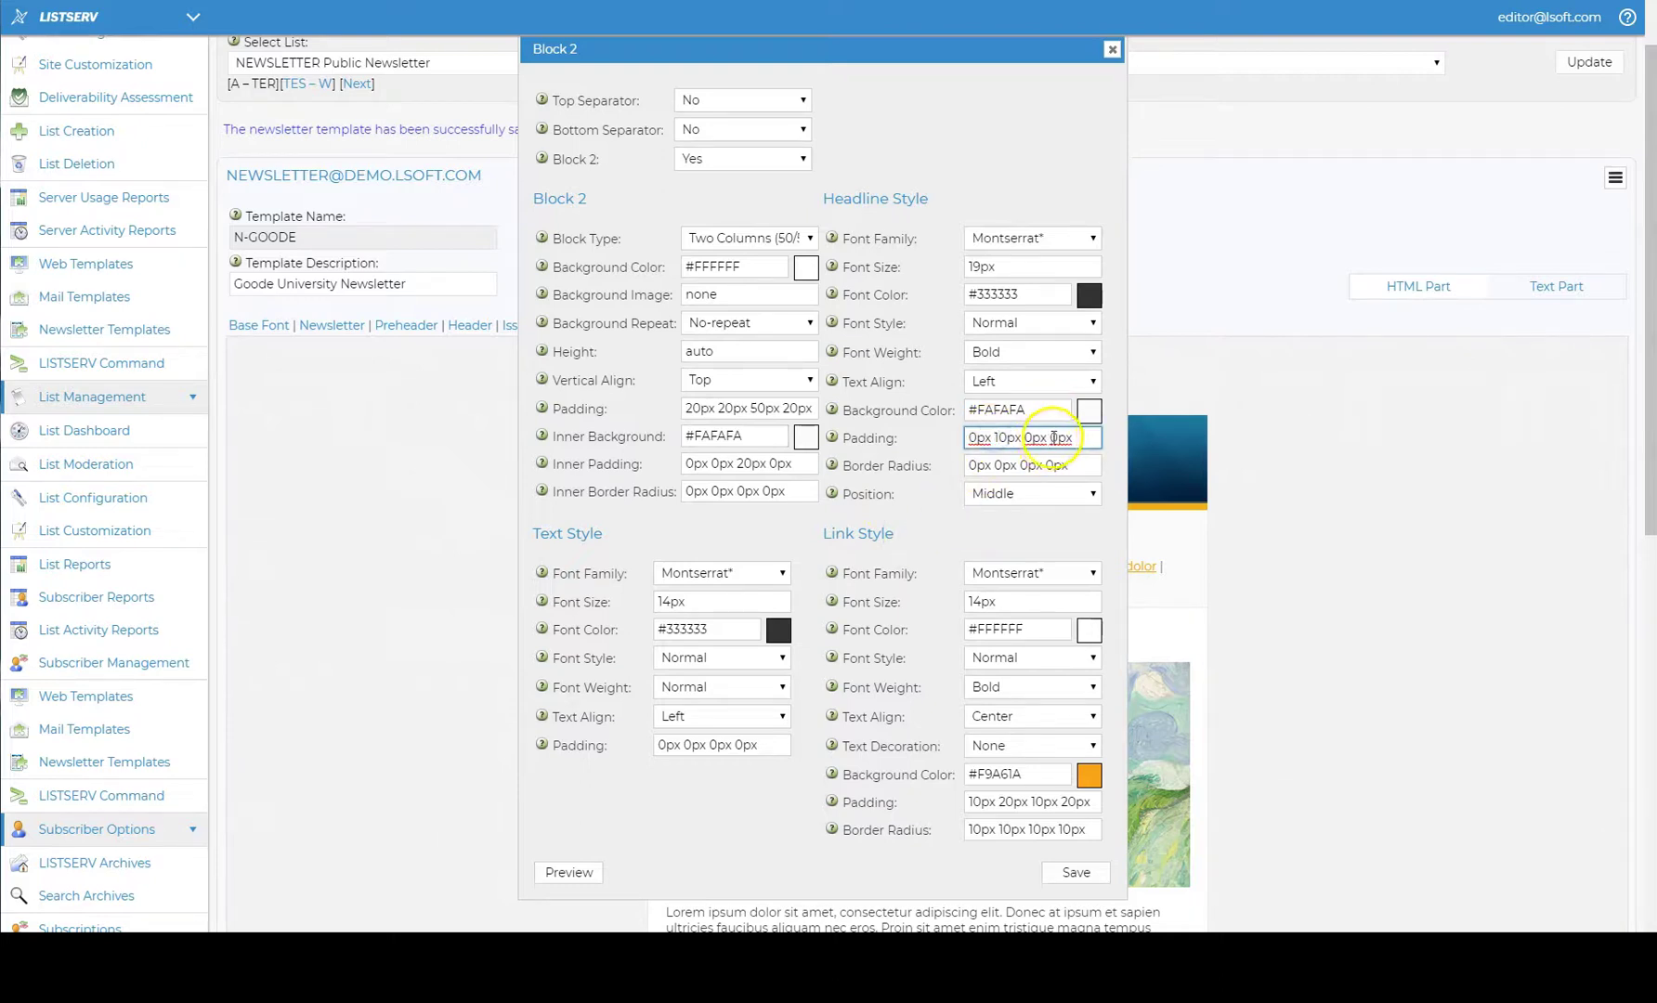
left_click(685, 745)
type("1")
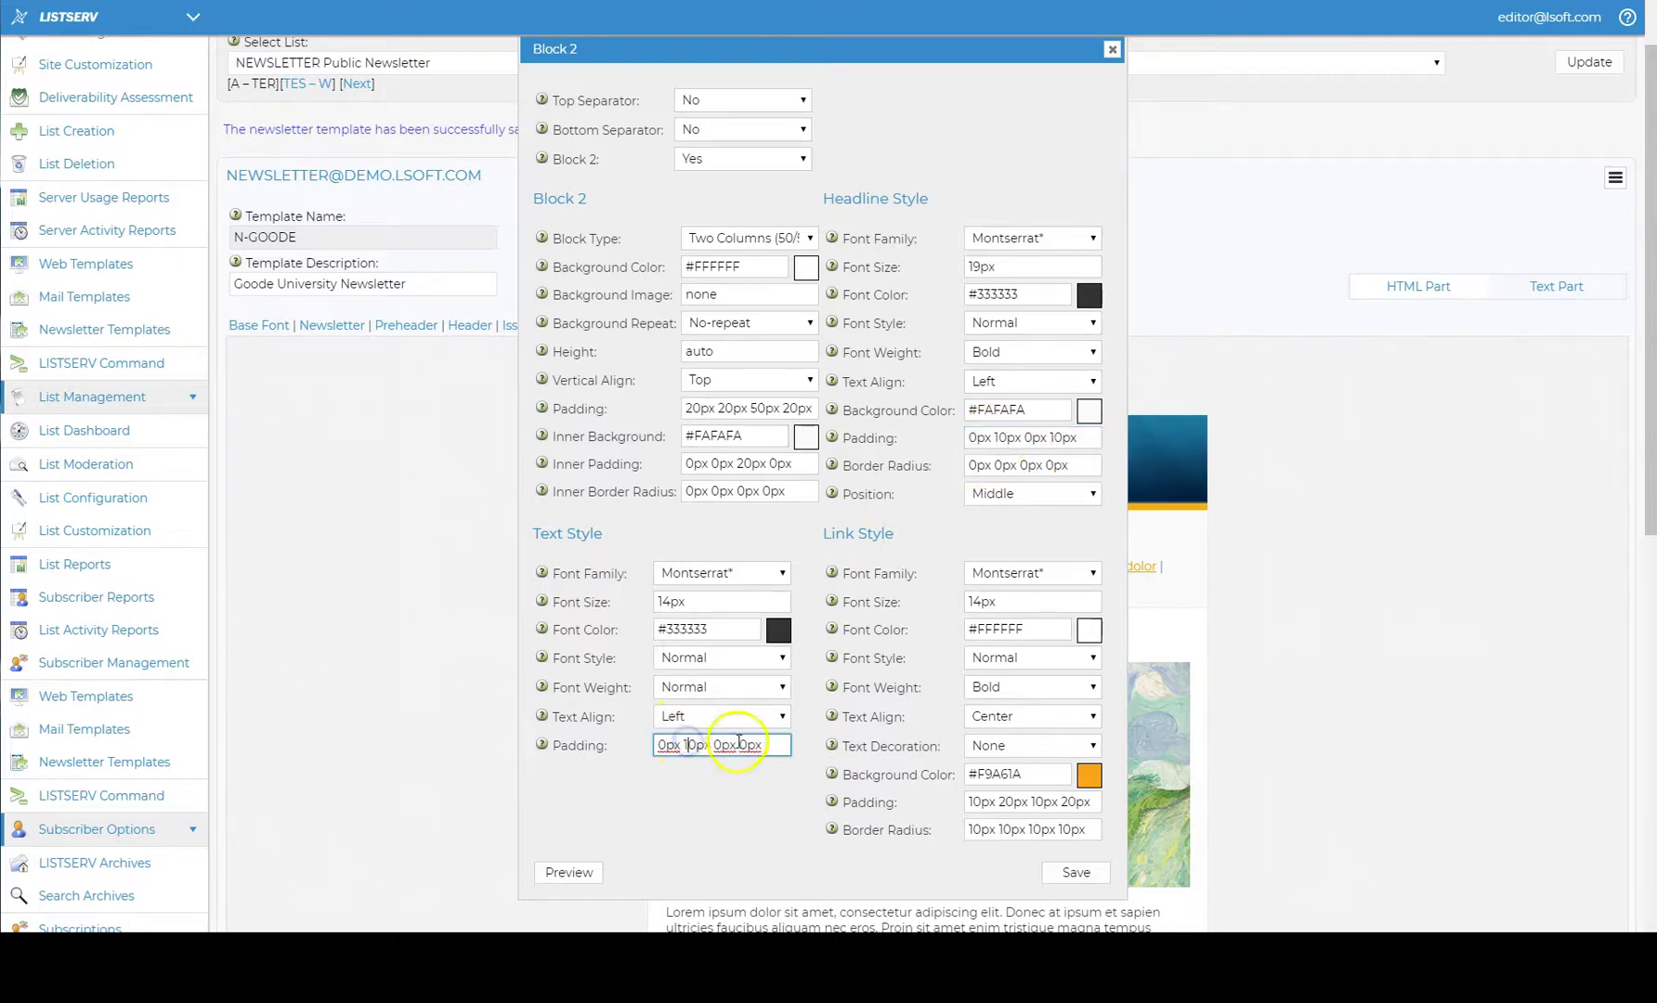
left_click(1068, 870)
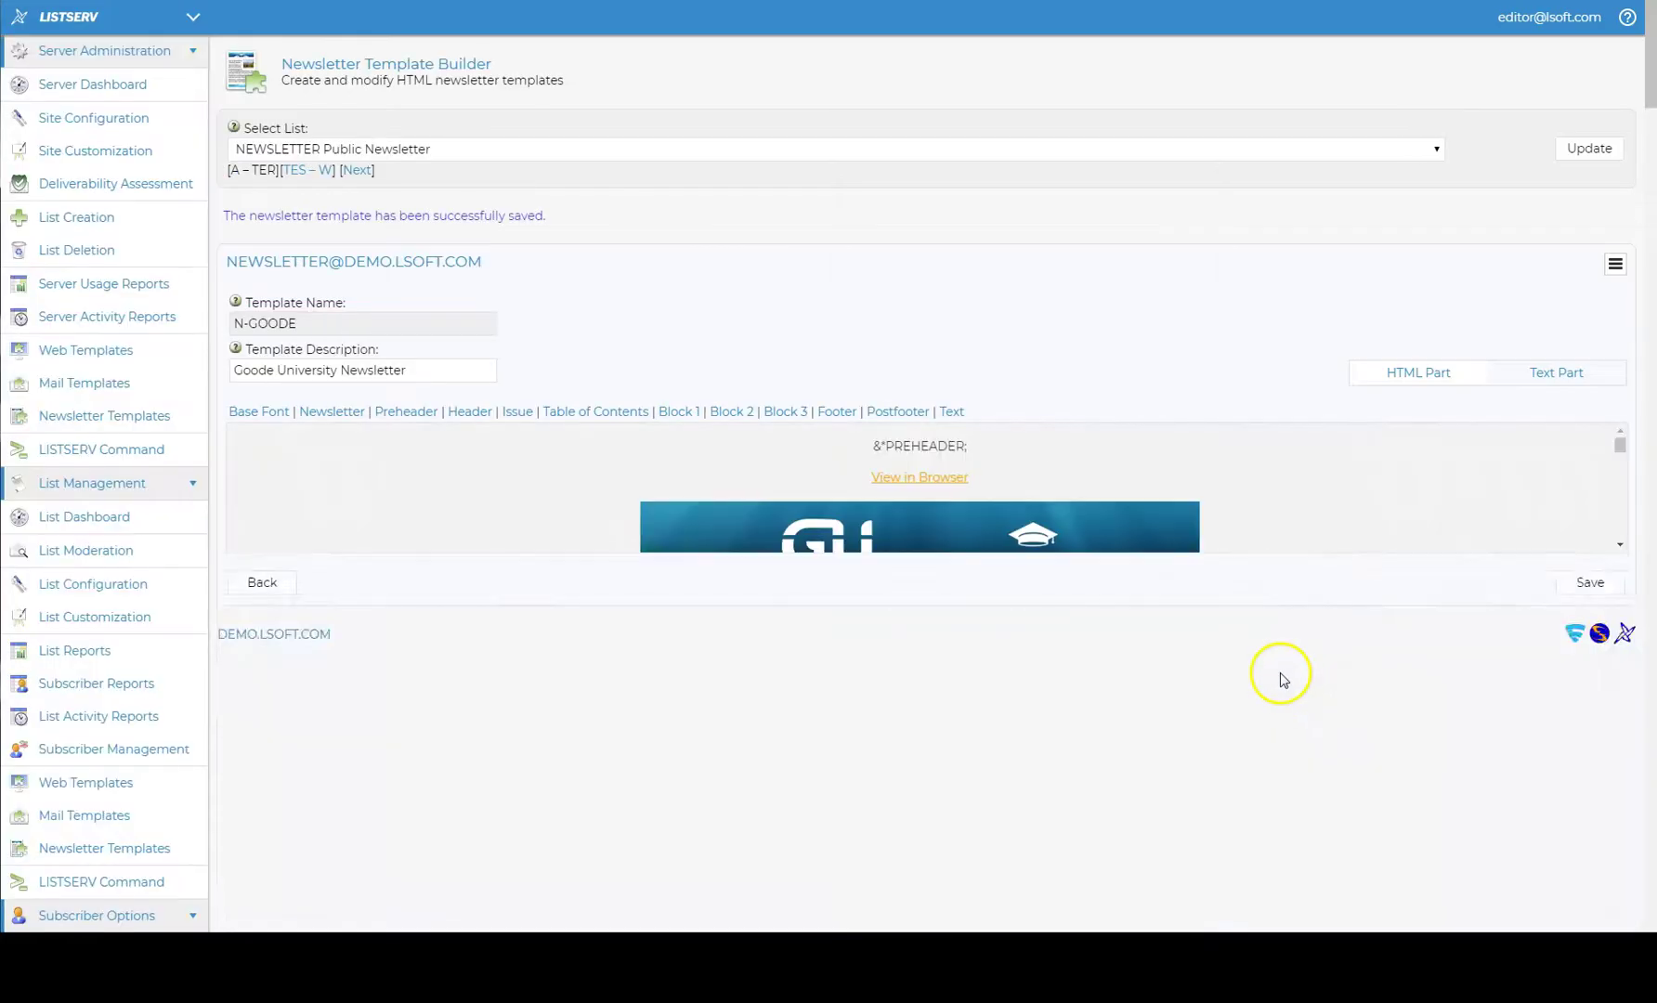
scroll(1289, 671, "down", 8)
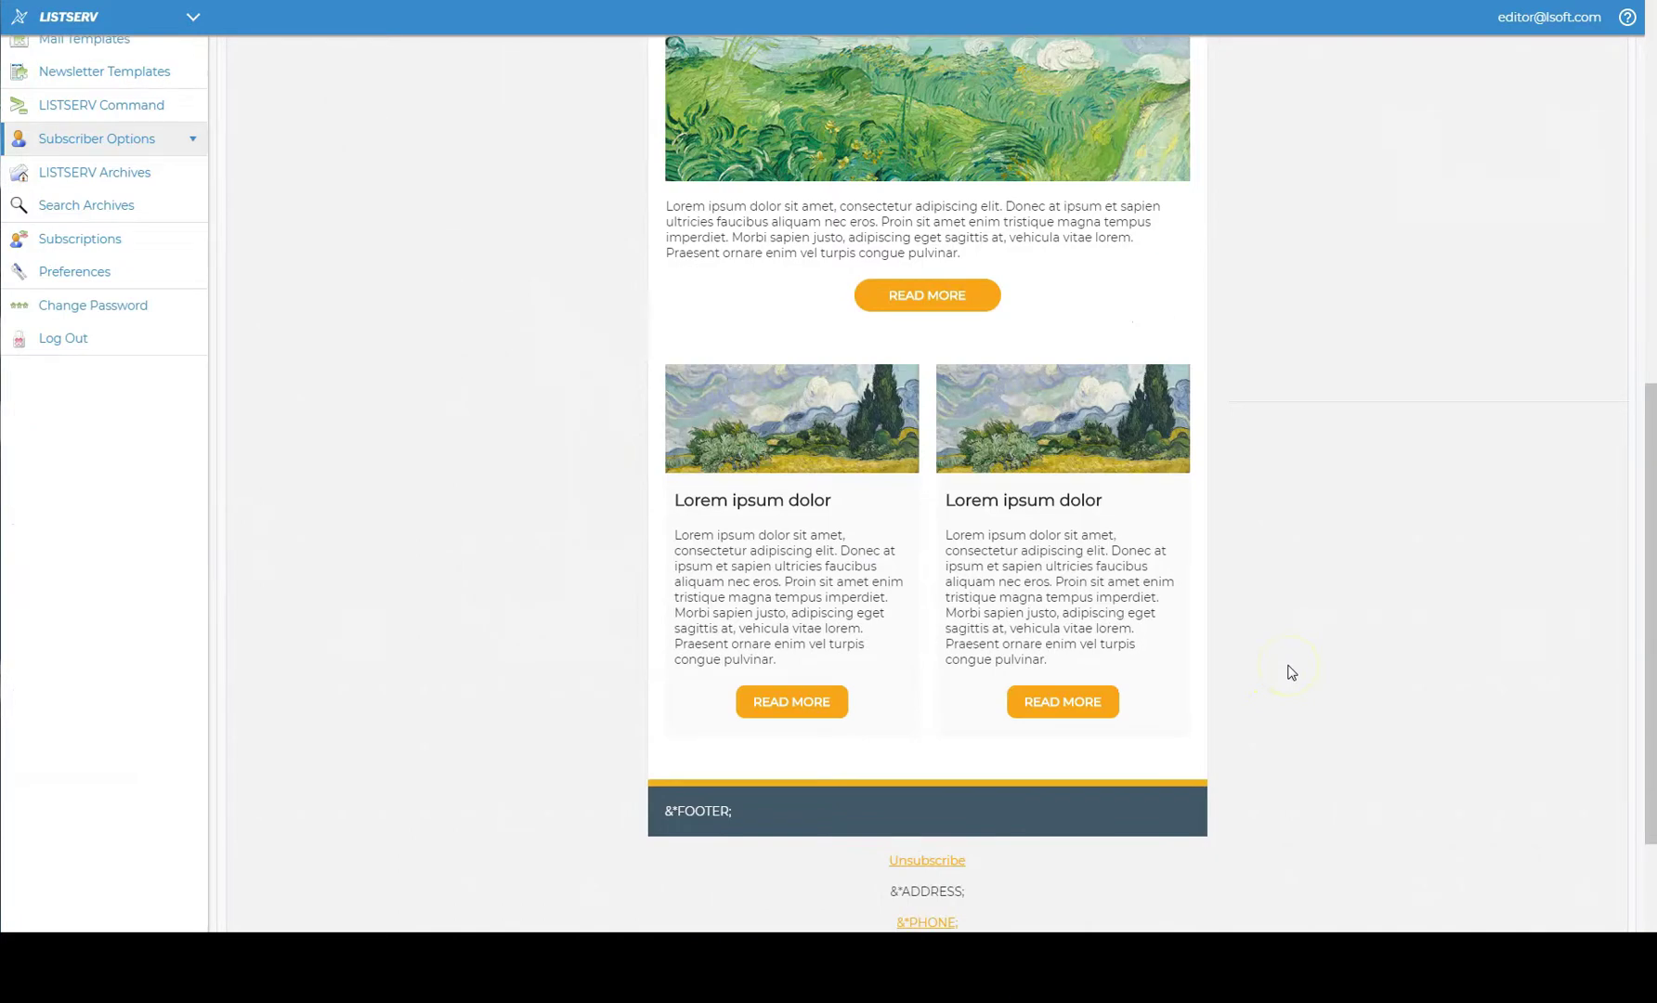
Step: Set the postfooter's Unsubscribe, Contact and Legal Details options all to No
scroll(1291, 671, "up", 10)
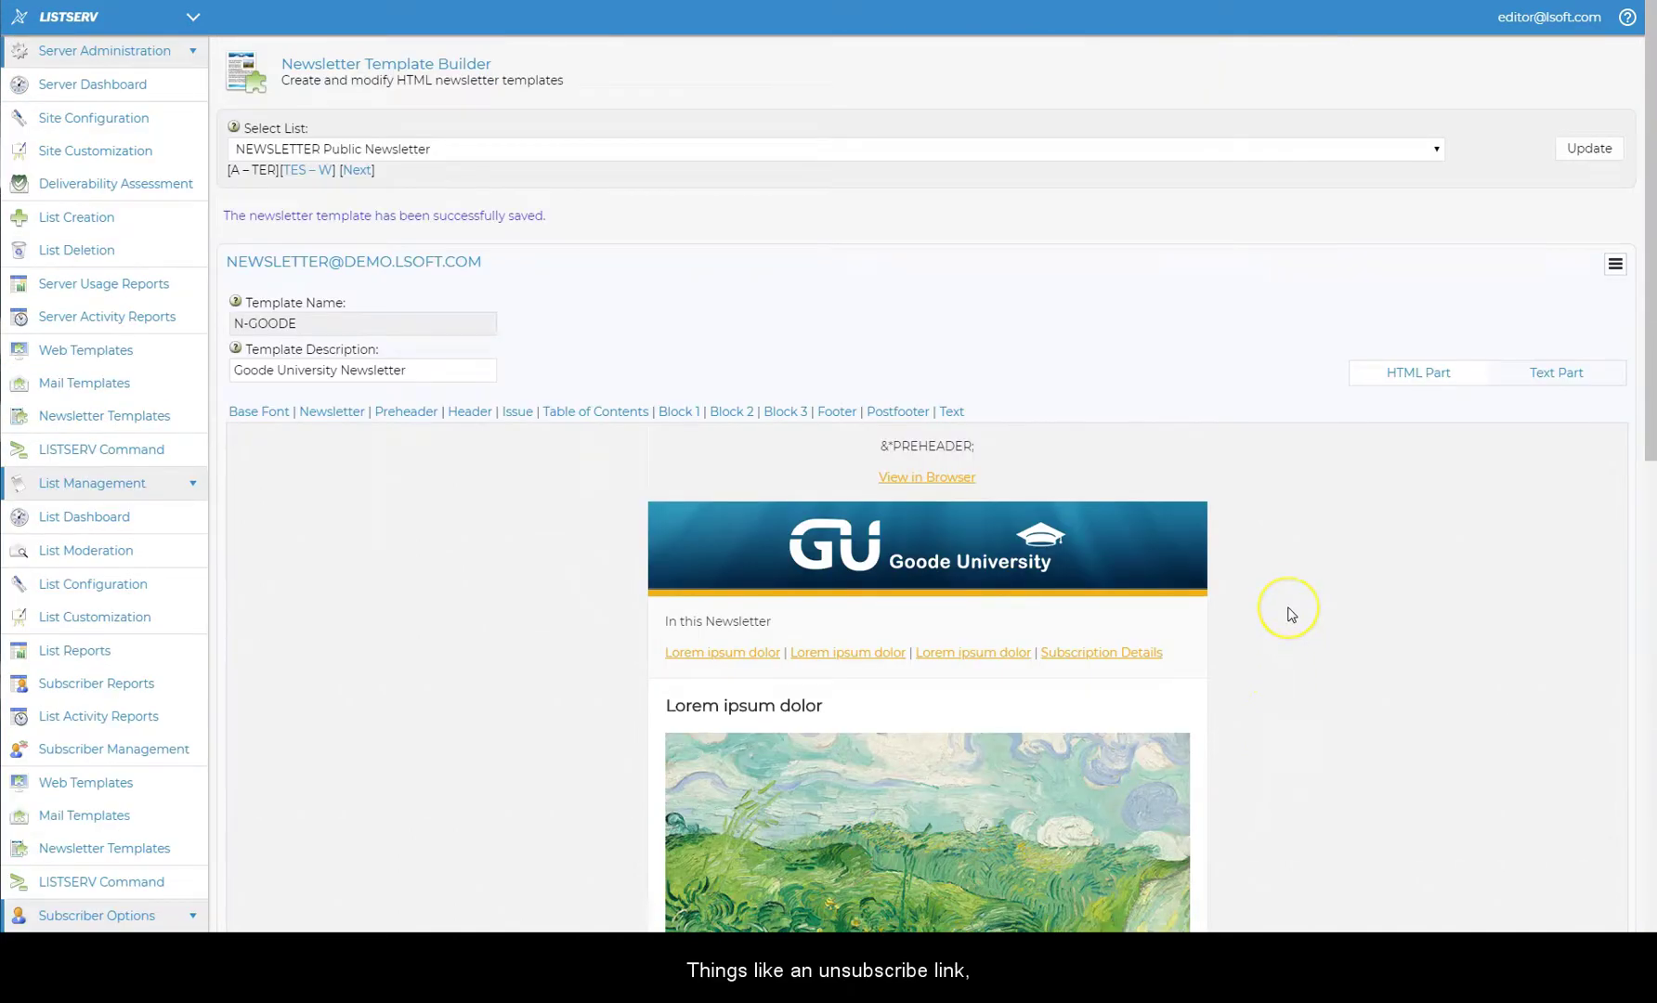
scroll(1288, 613, "down", 10)
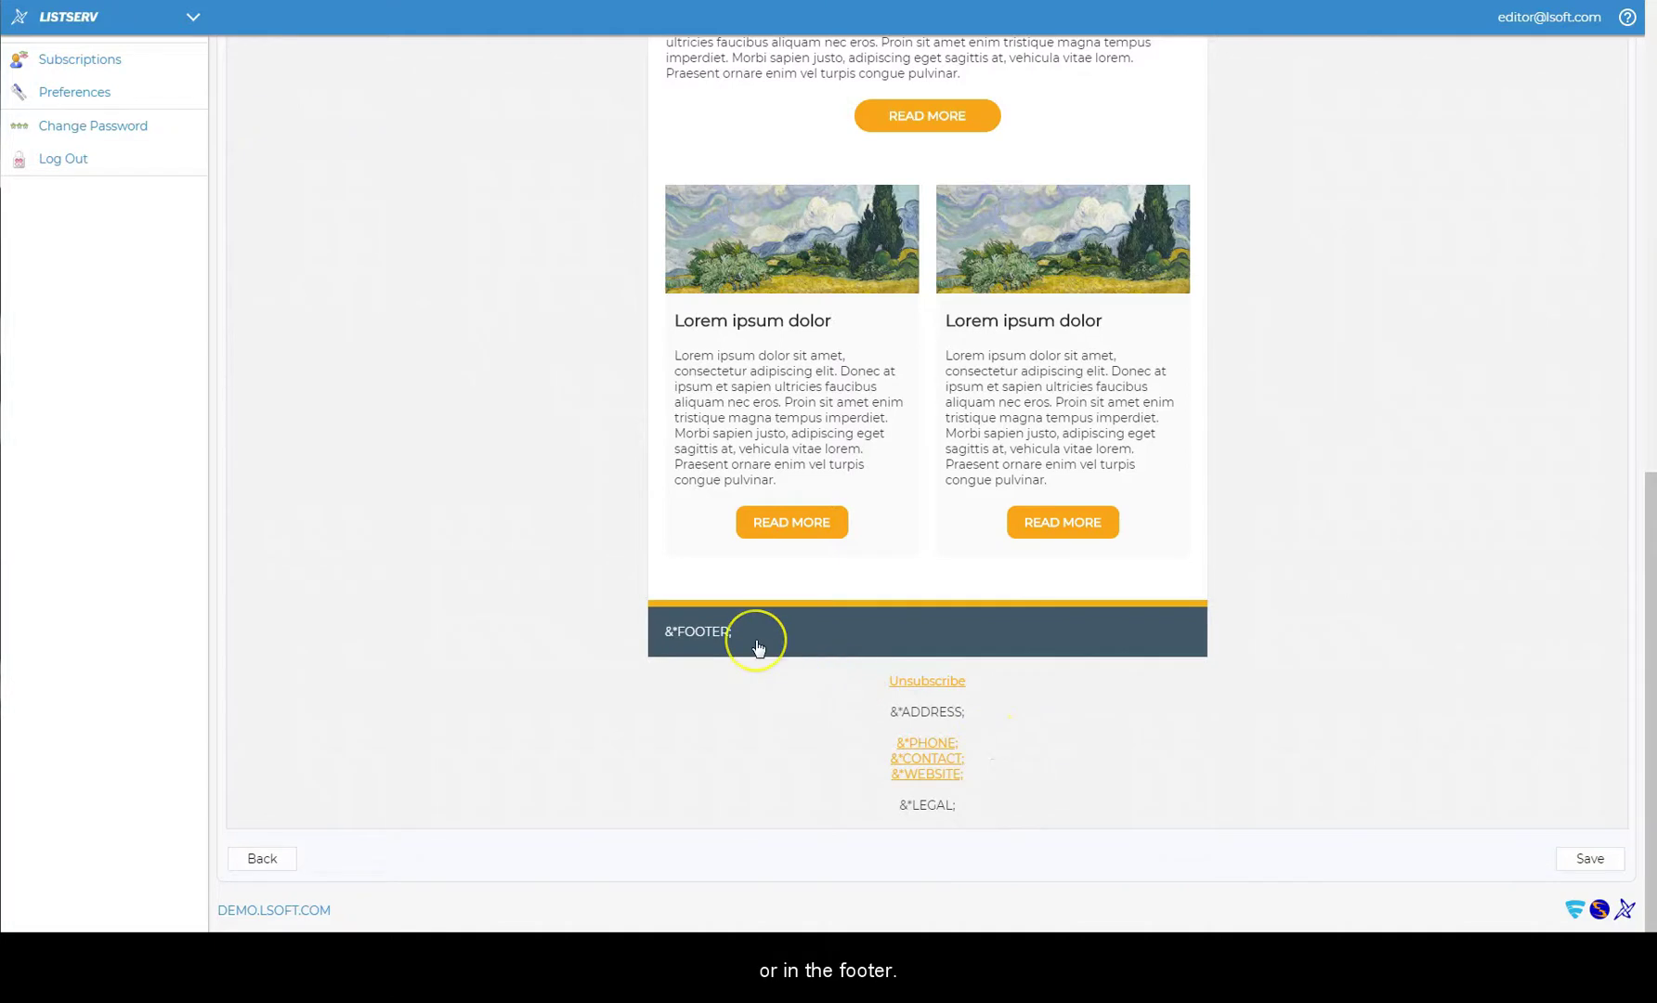
left_click(844, 761)
left_click(754, 327)
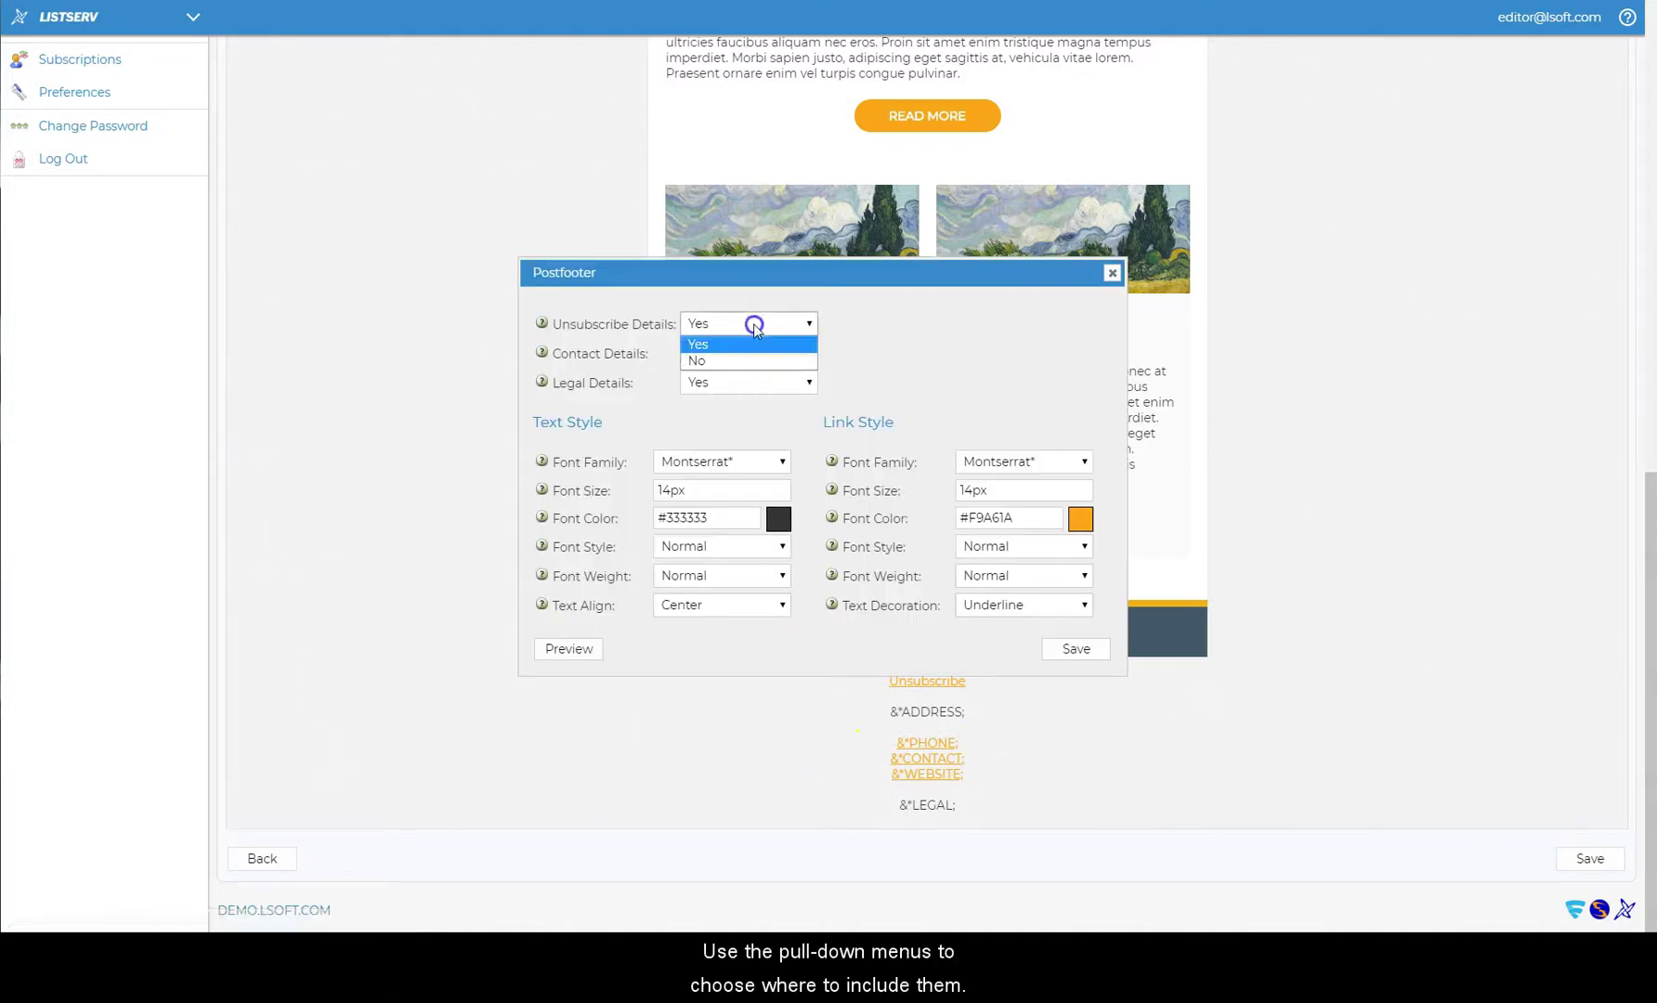
left_click(755, 354)
left_click(755, 353)
left_click(754, 384)
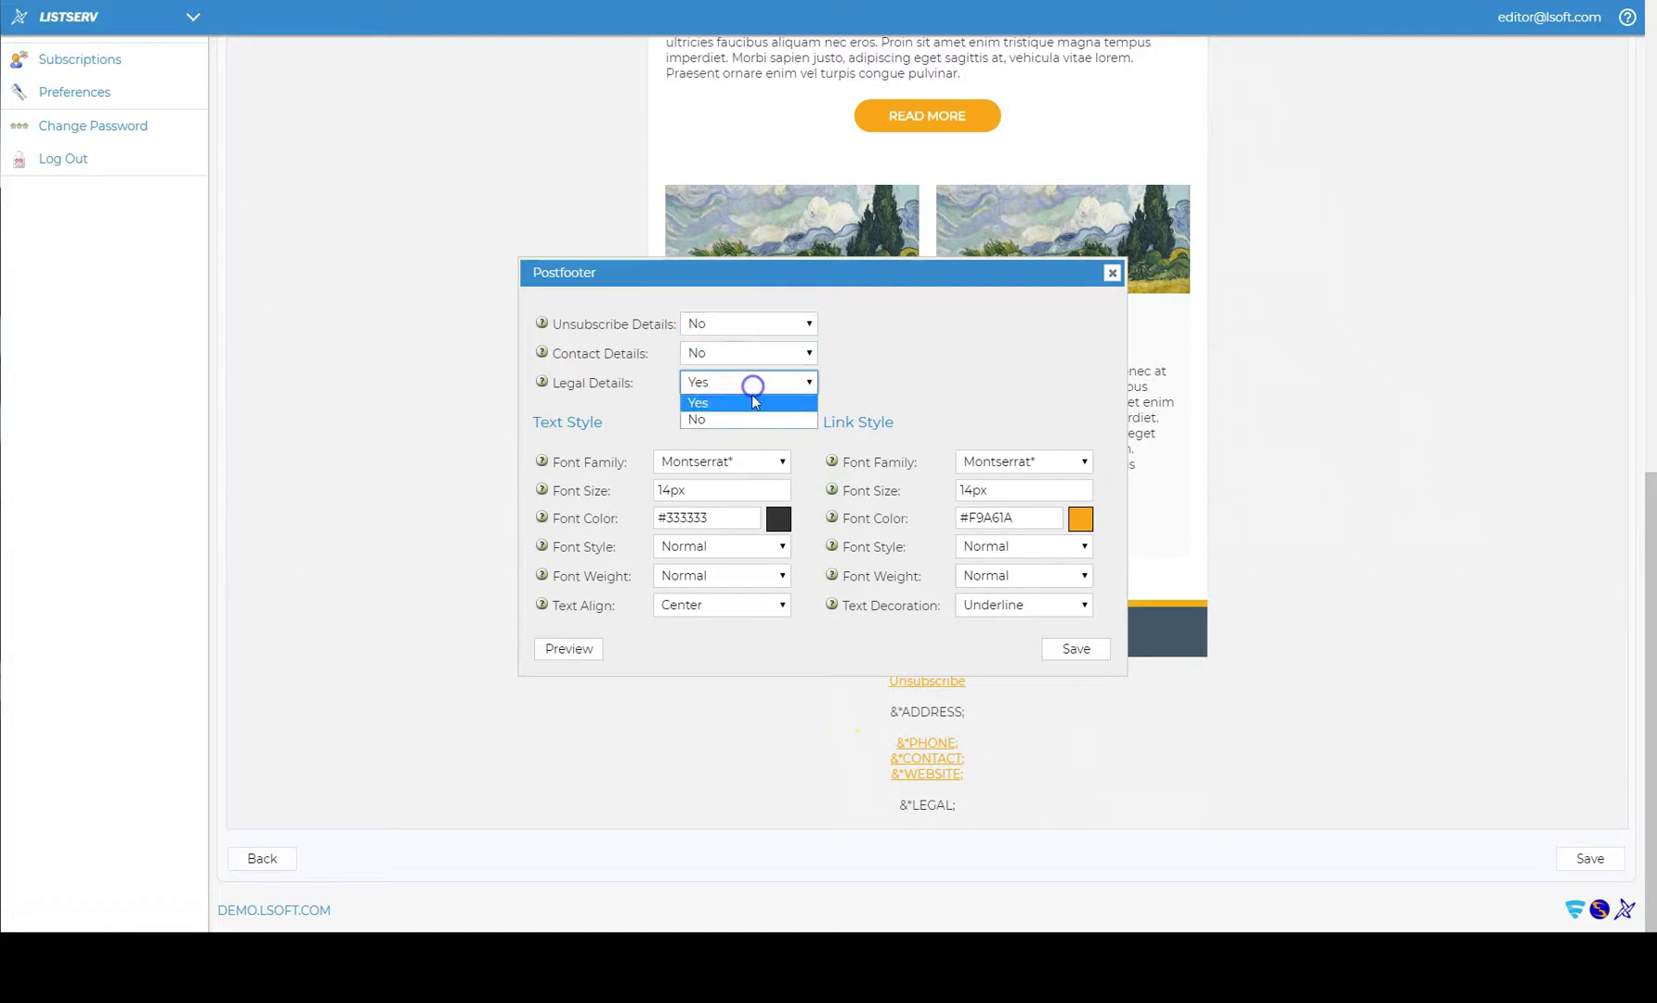
left_click(751, 414)
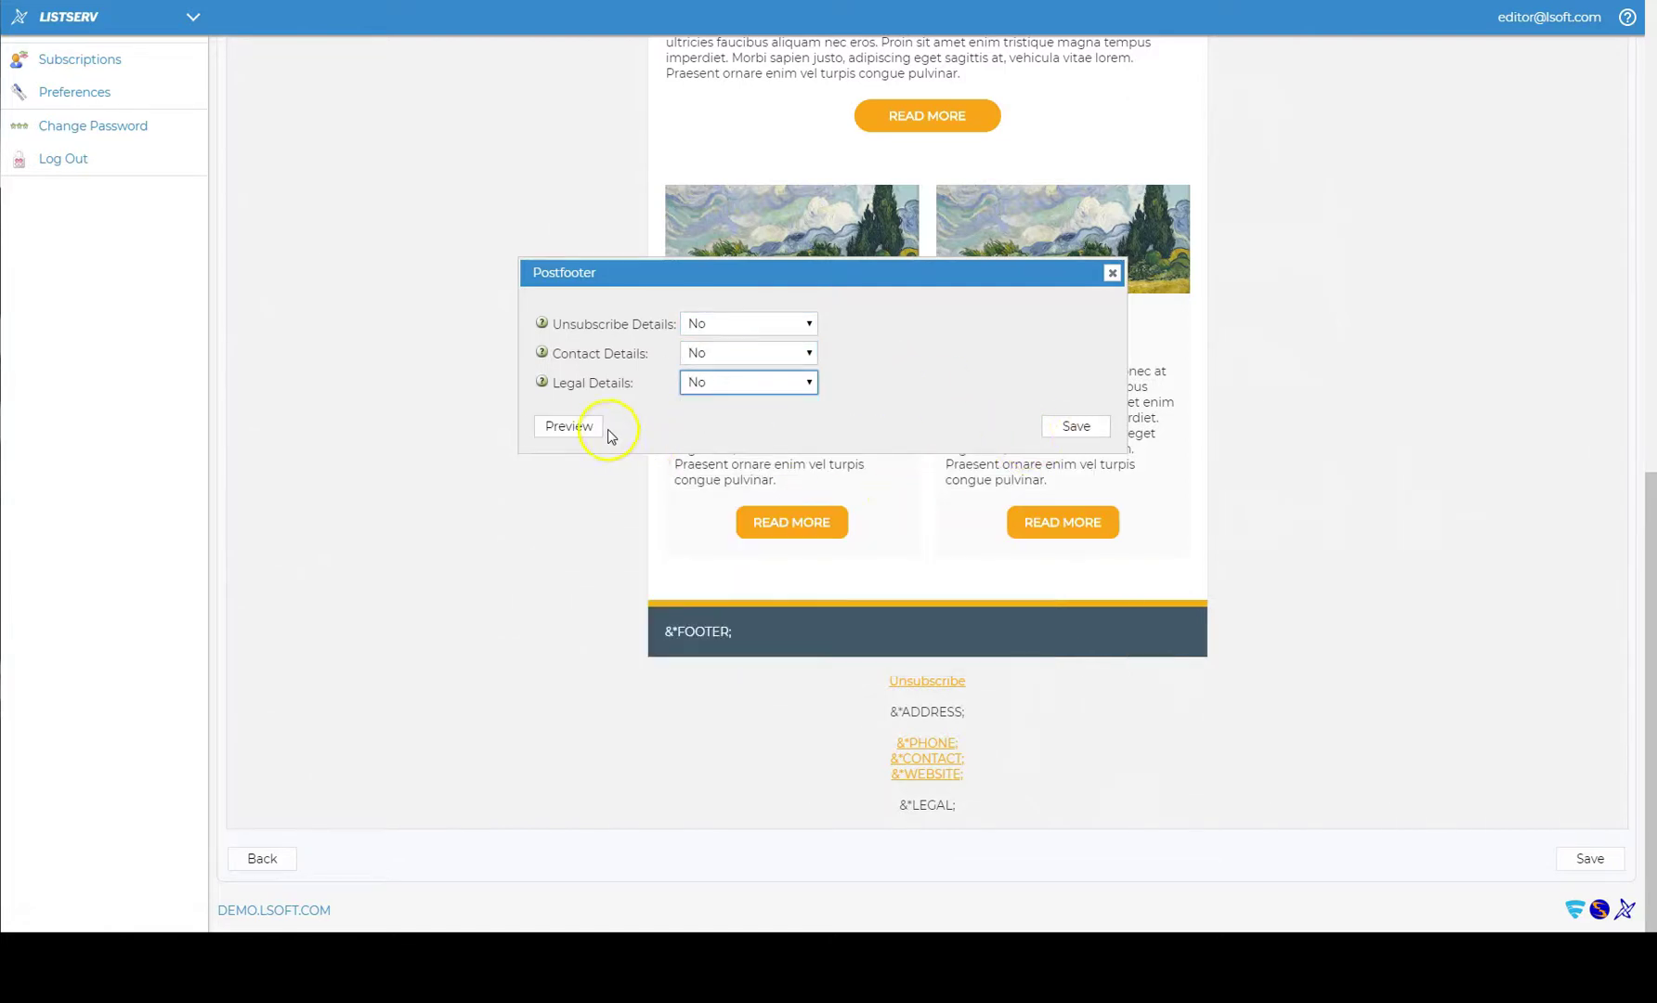
Step: Preview the newsletter and turn footer Unsubscribe and Contact Details to Yes
left_click(557, 427)
left_click(807, 802)
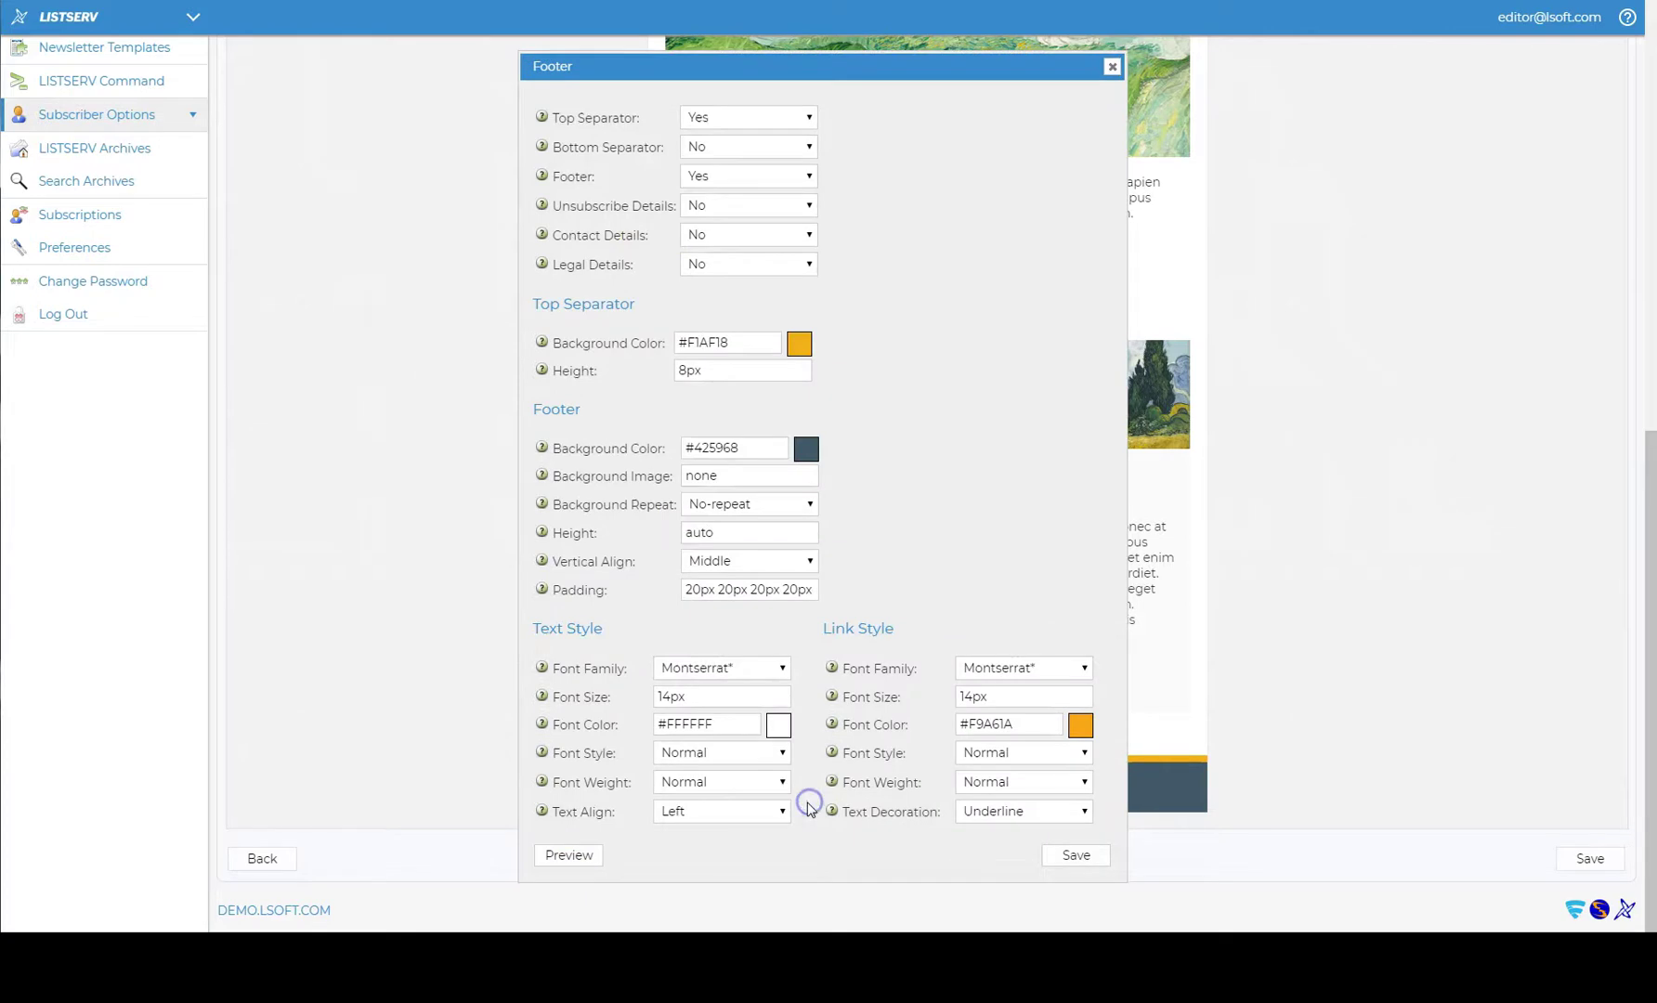
left_click(762, 209)
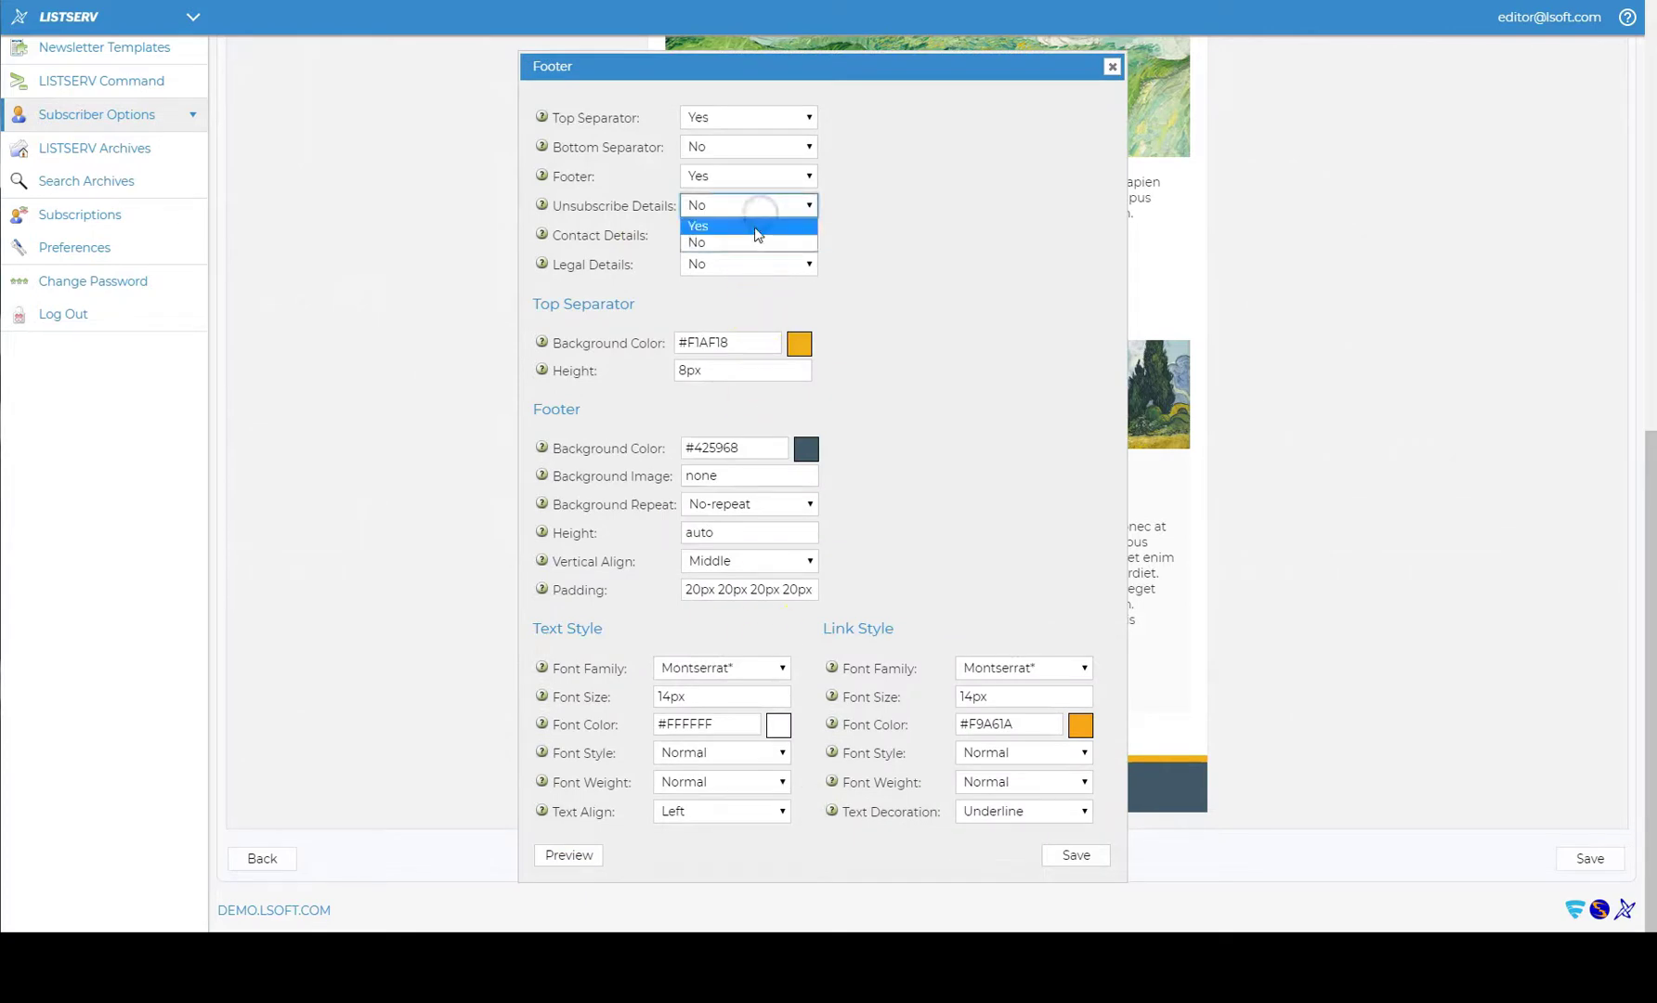
left_click(754, 227)
left_click(757, 241)
left_click(762, 265)
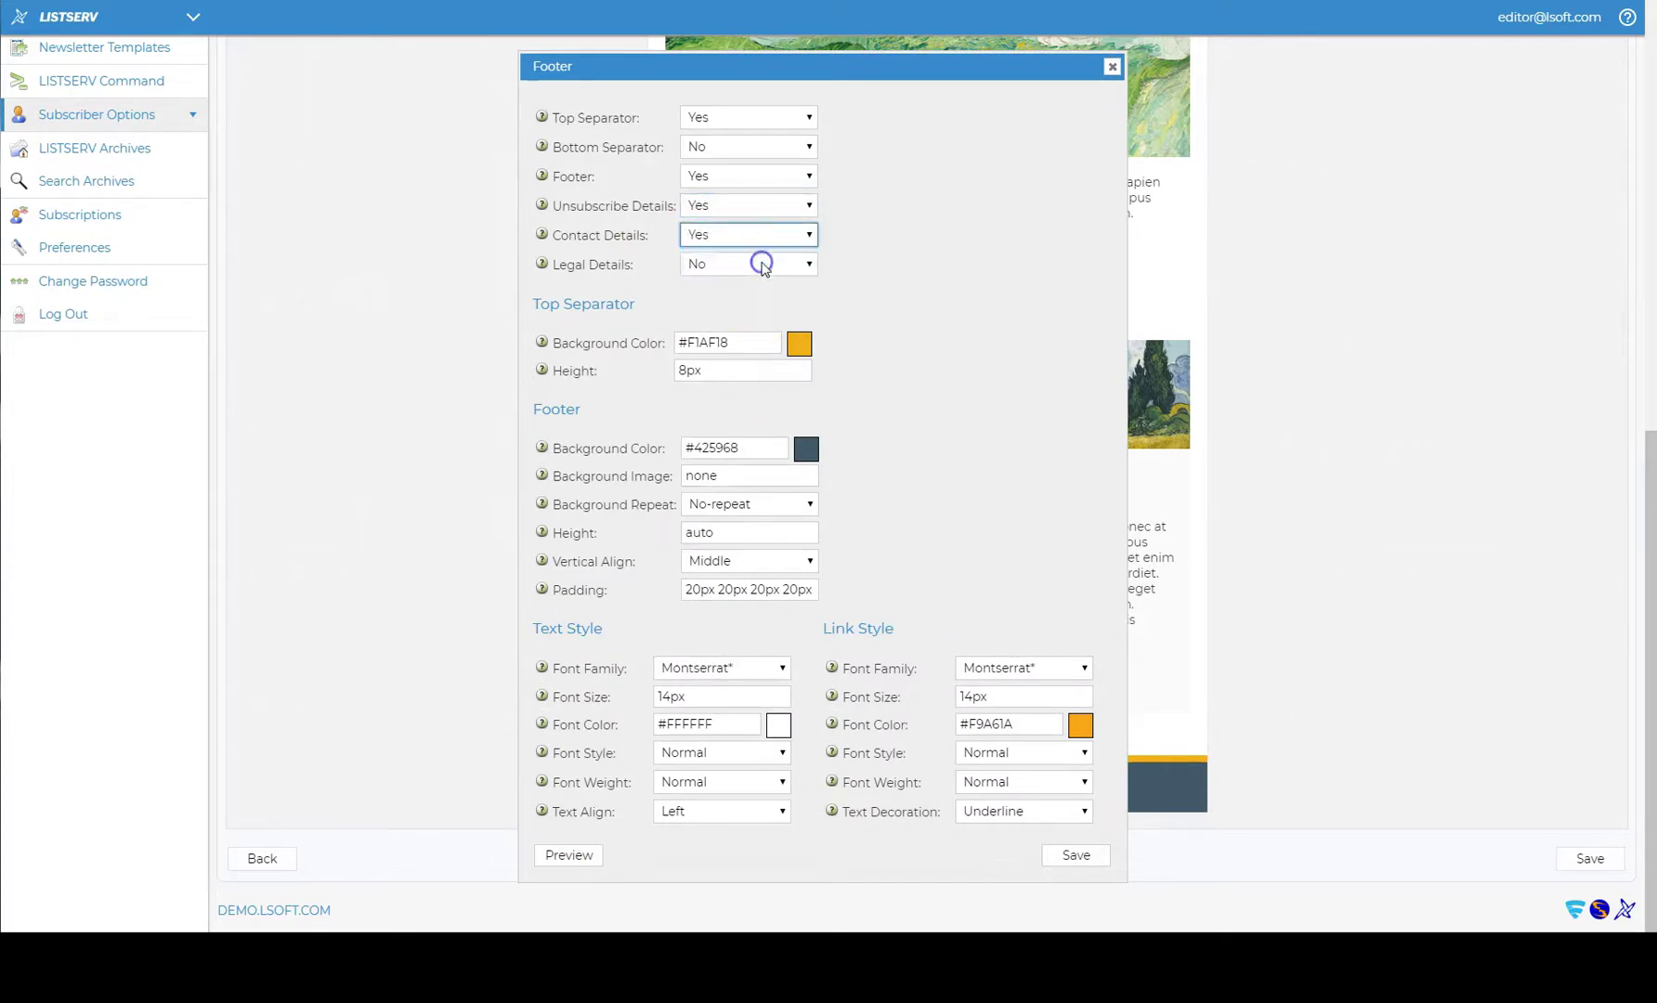
left_click(943, 329)
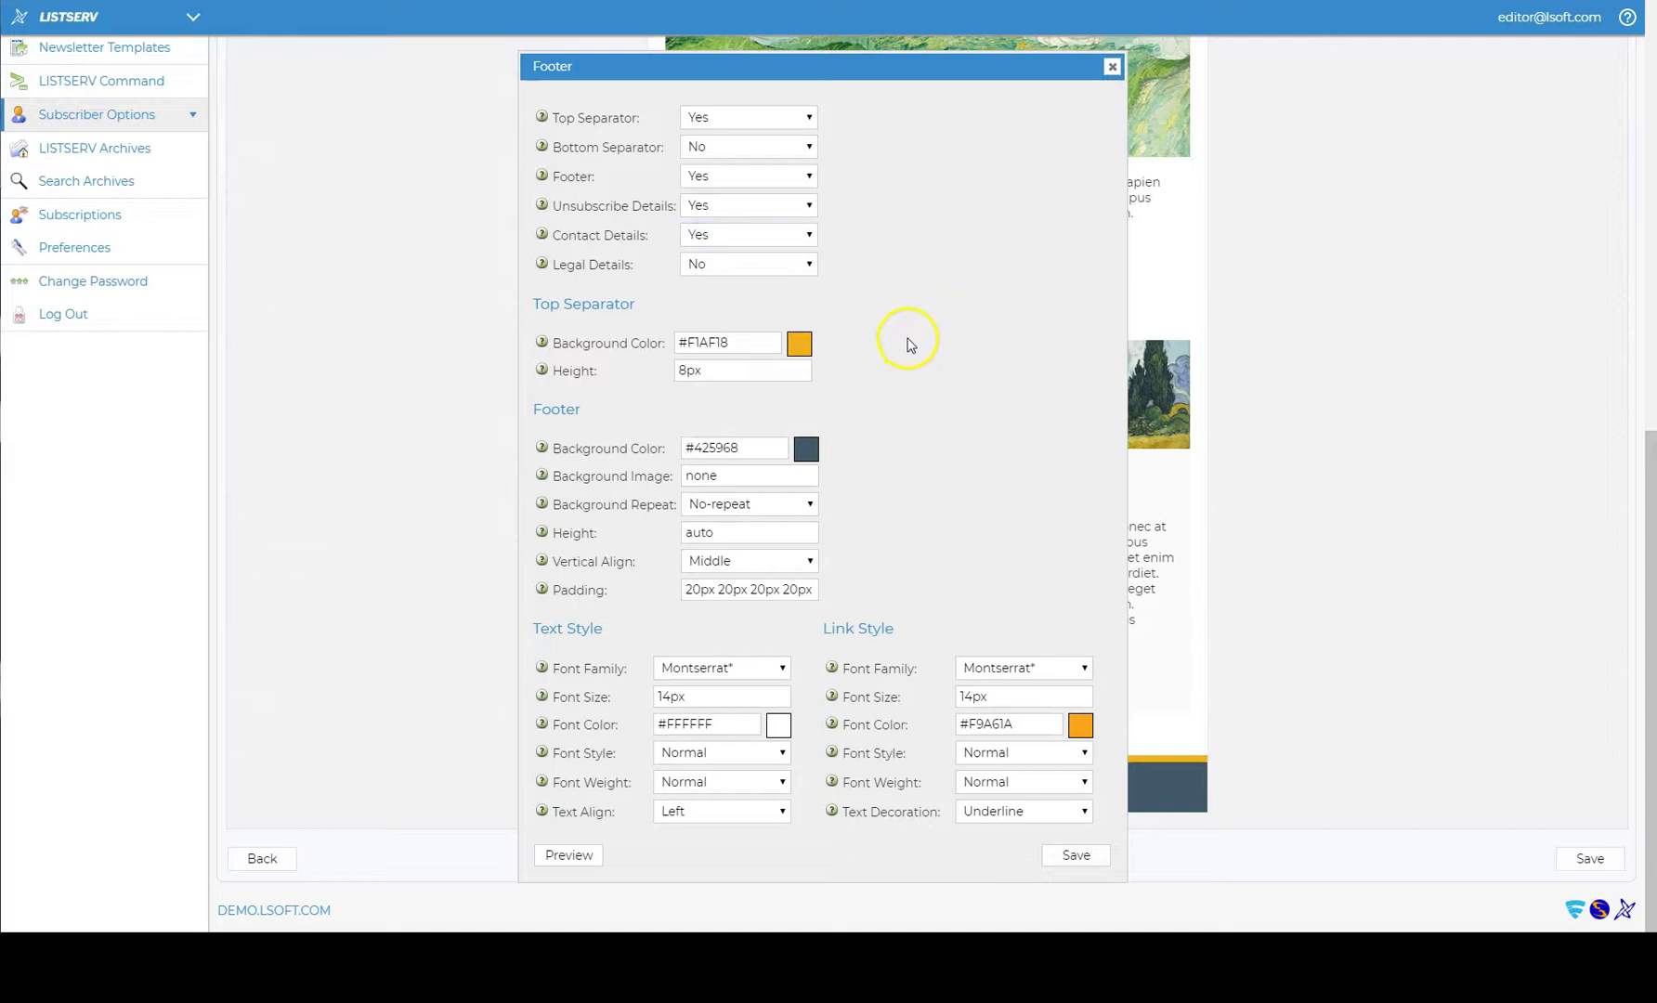
Step: Give the footer a #FCFCFC background and #333333 font colour, then save
left_click(752, 446)
left_click(686, 558)
left_click(730, 723)
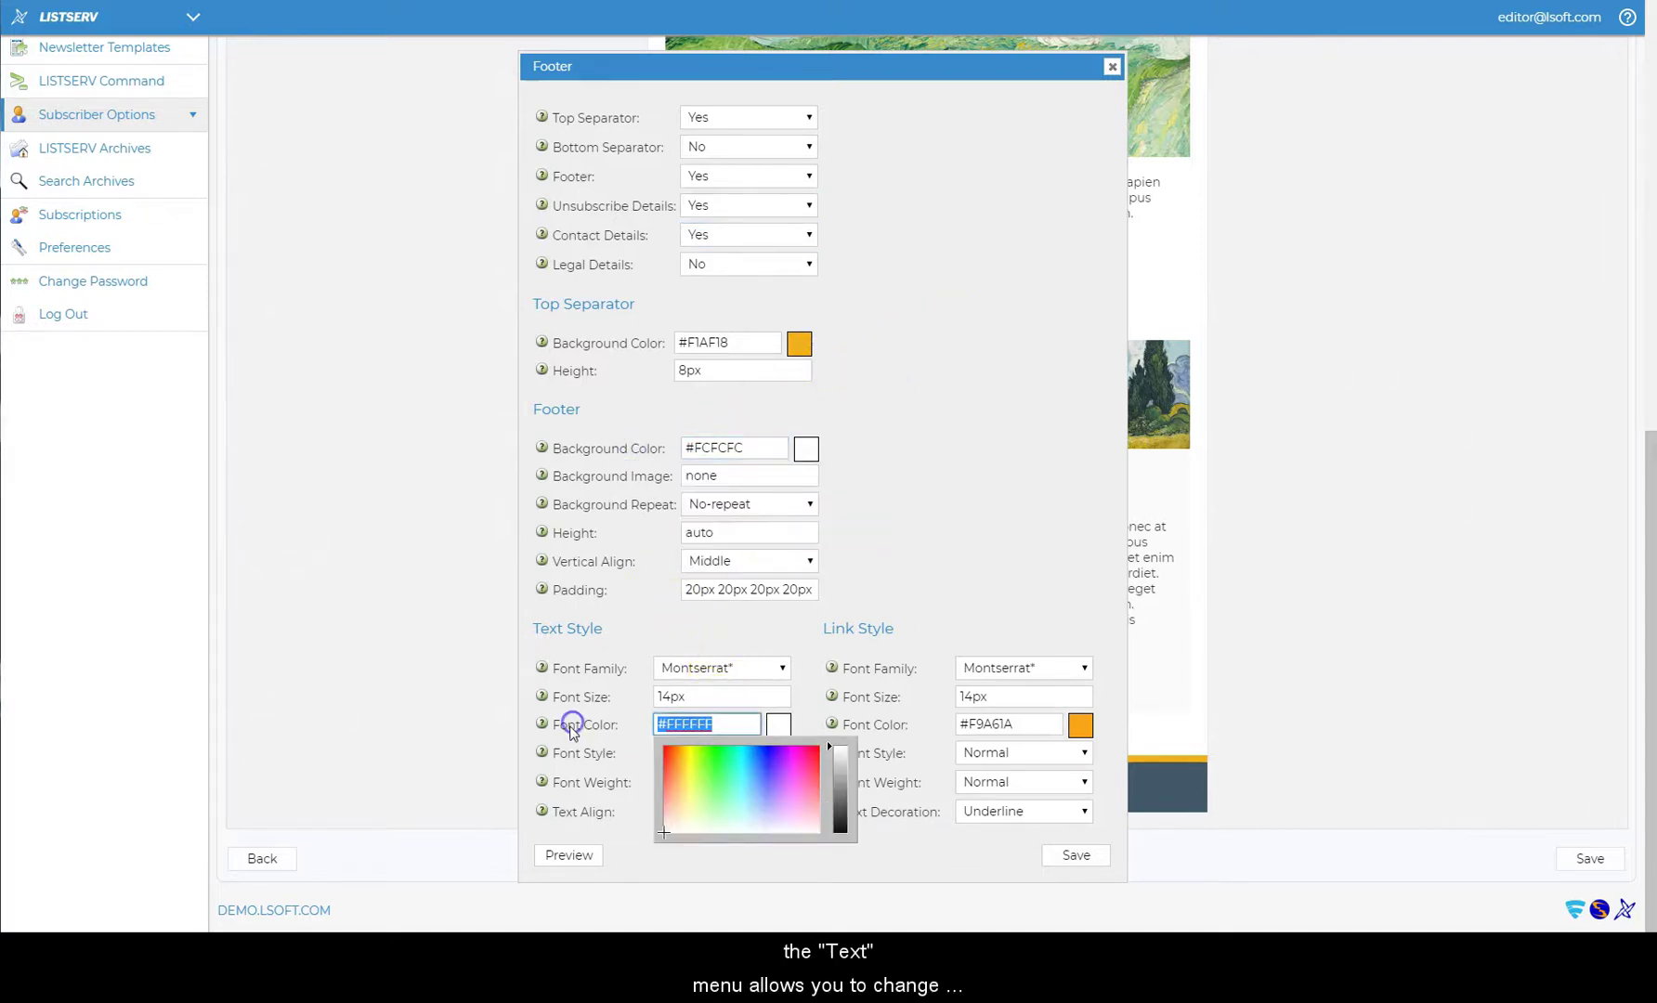
type("#333333")
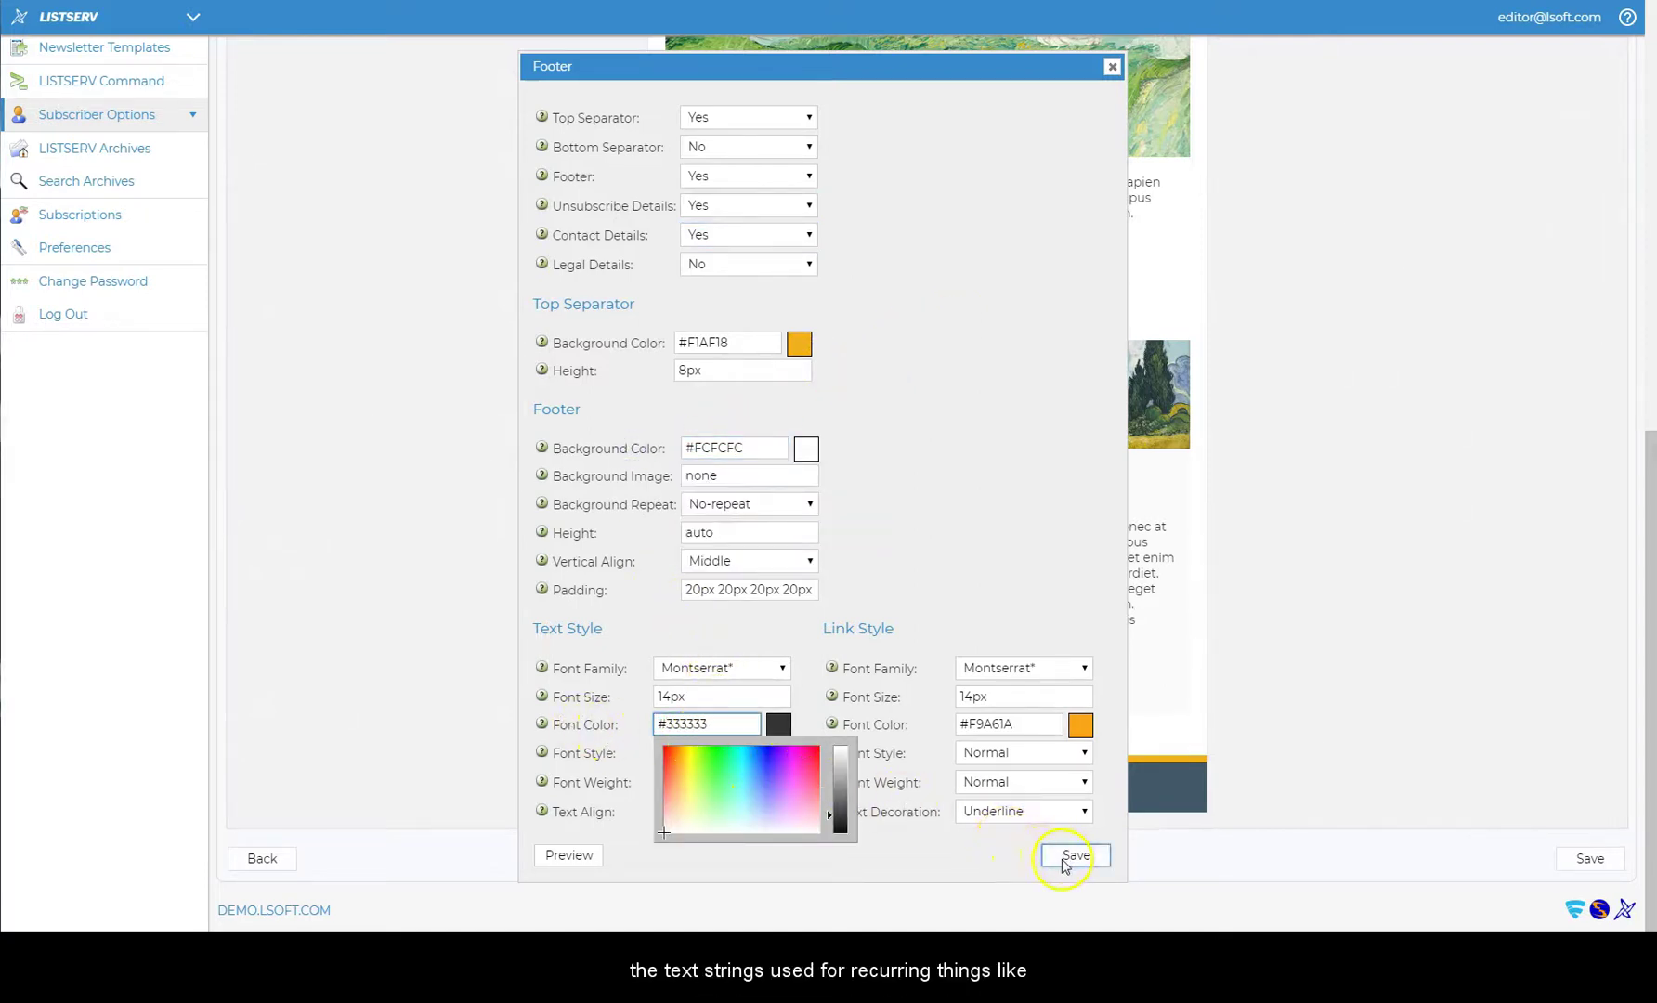
left_click(1070, 856)
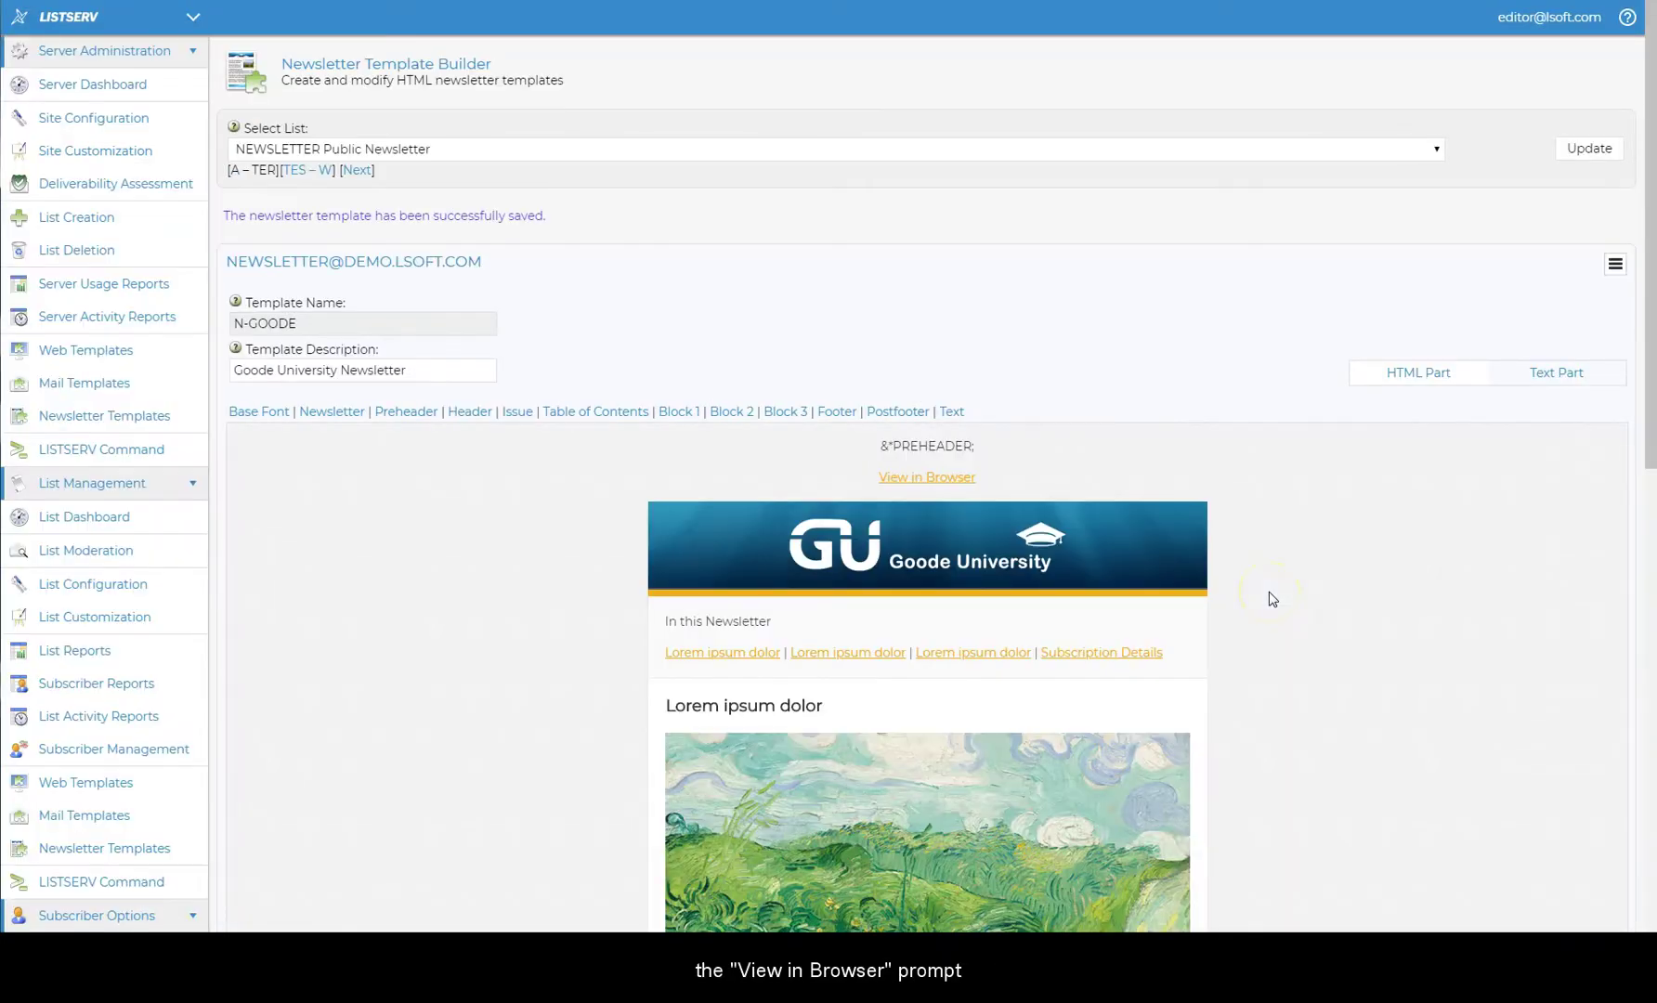
scroll(1272, 599, "down", 10)
scroll(1271, 599, "up", 10)
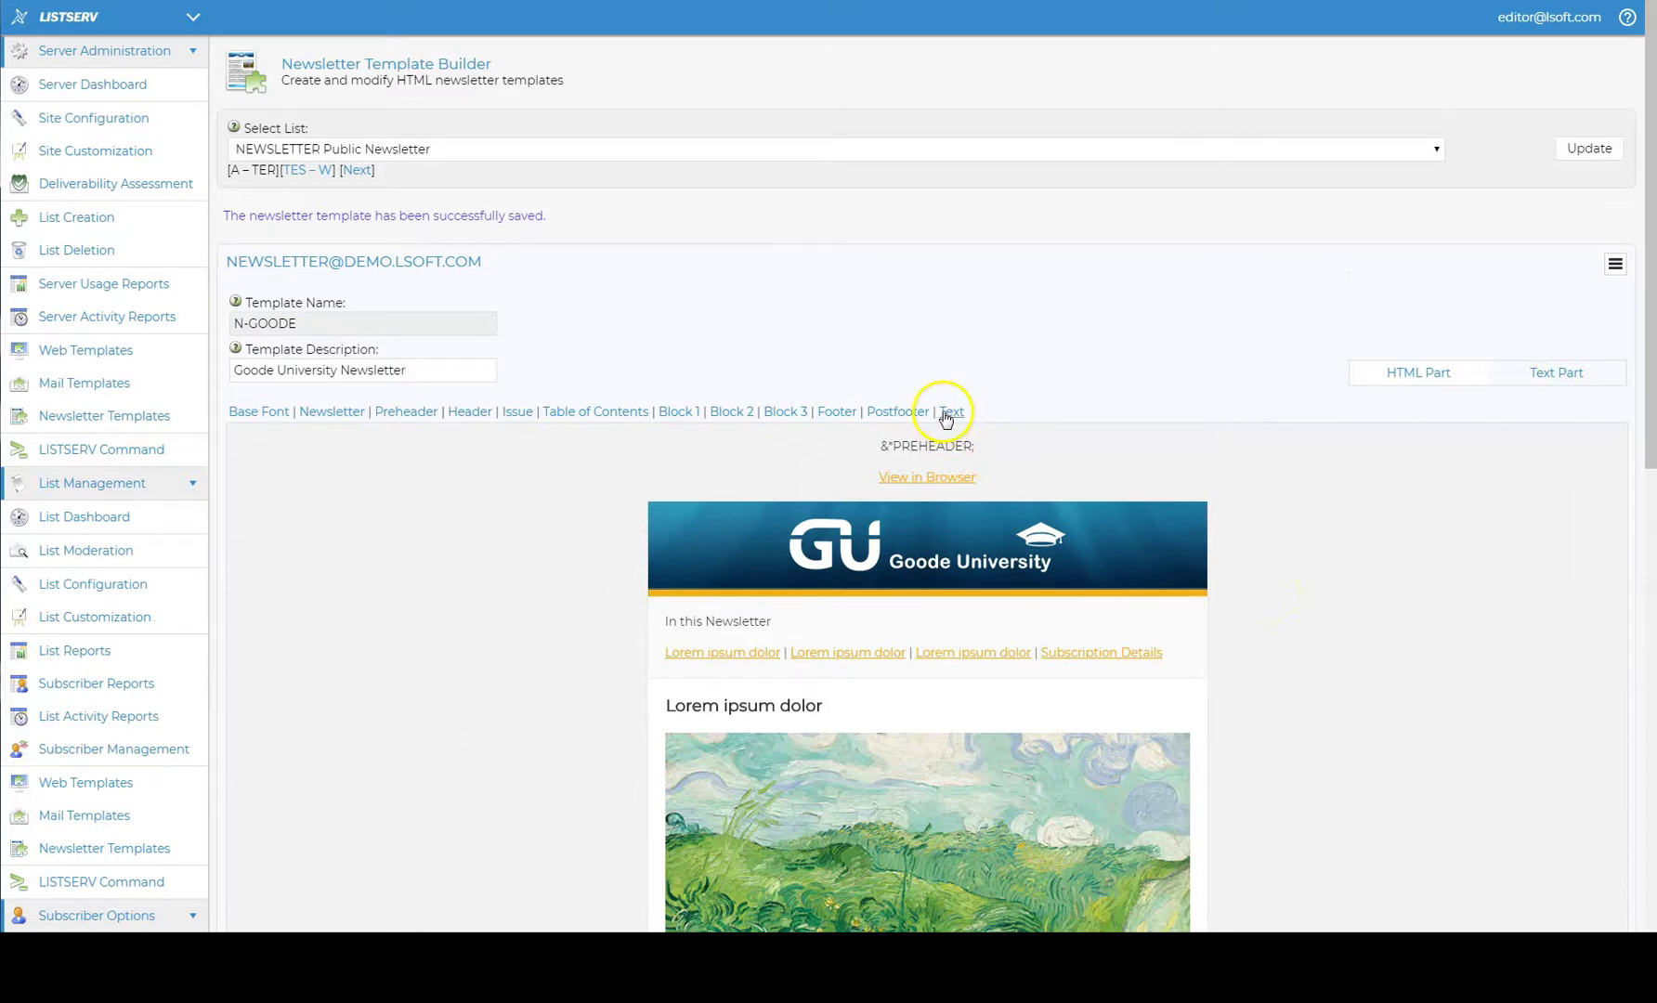
Step: Replace the READ MORE content prompt with FULL STORY and save, checking the buttons
left_click(949, 412)
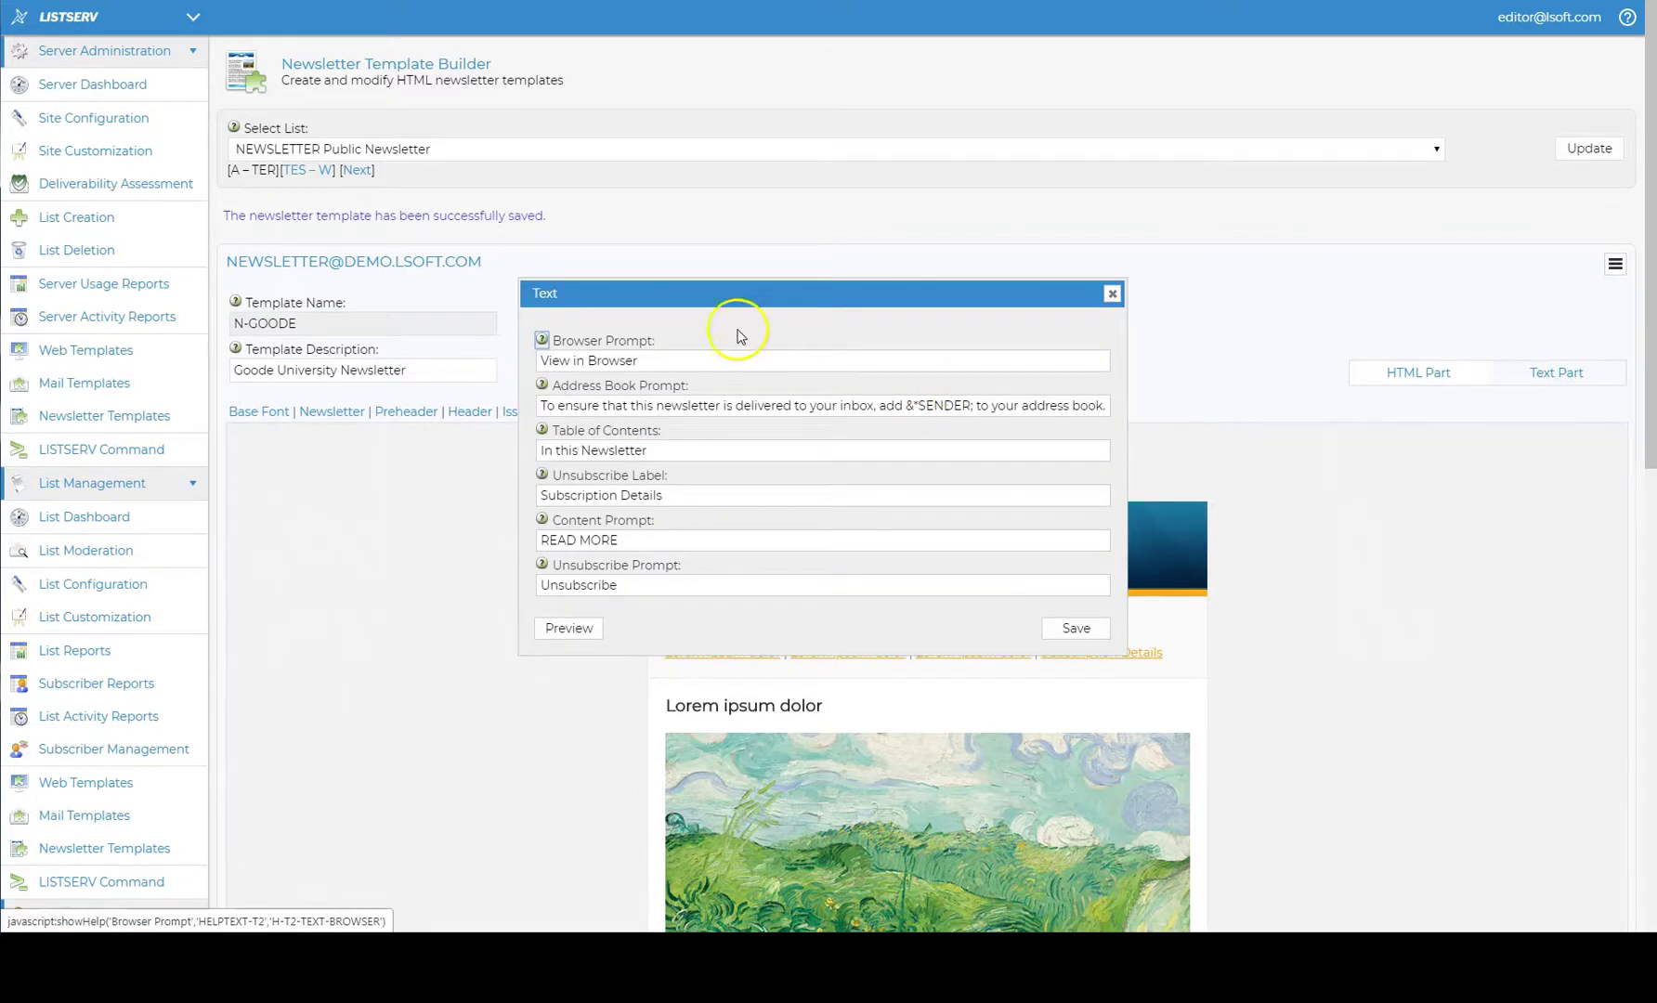
left_click_drag(664, 543, 401, 547)
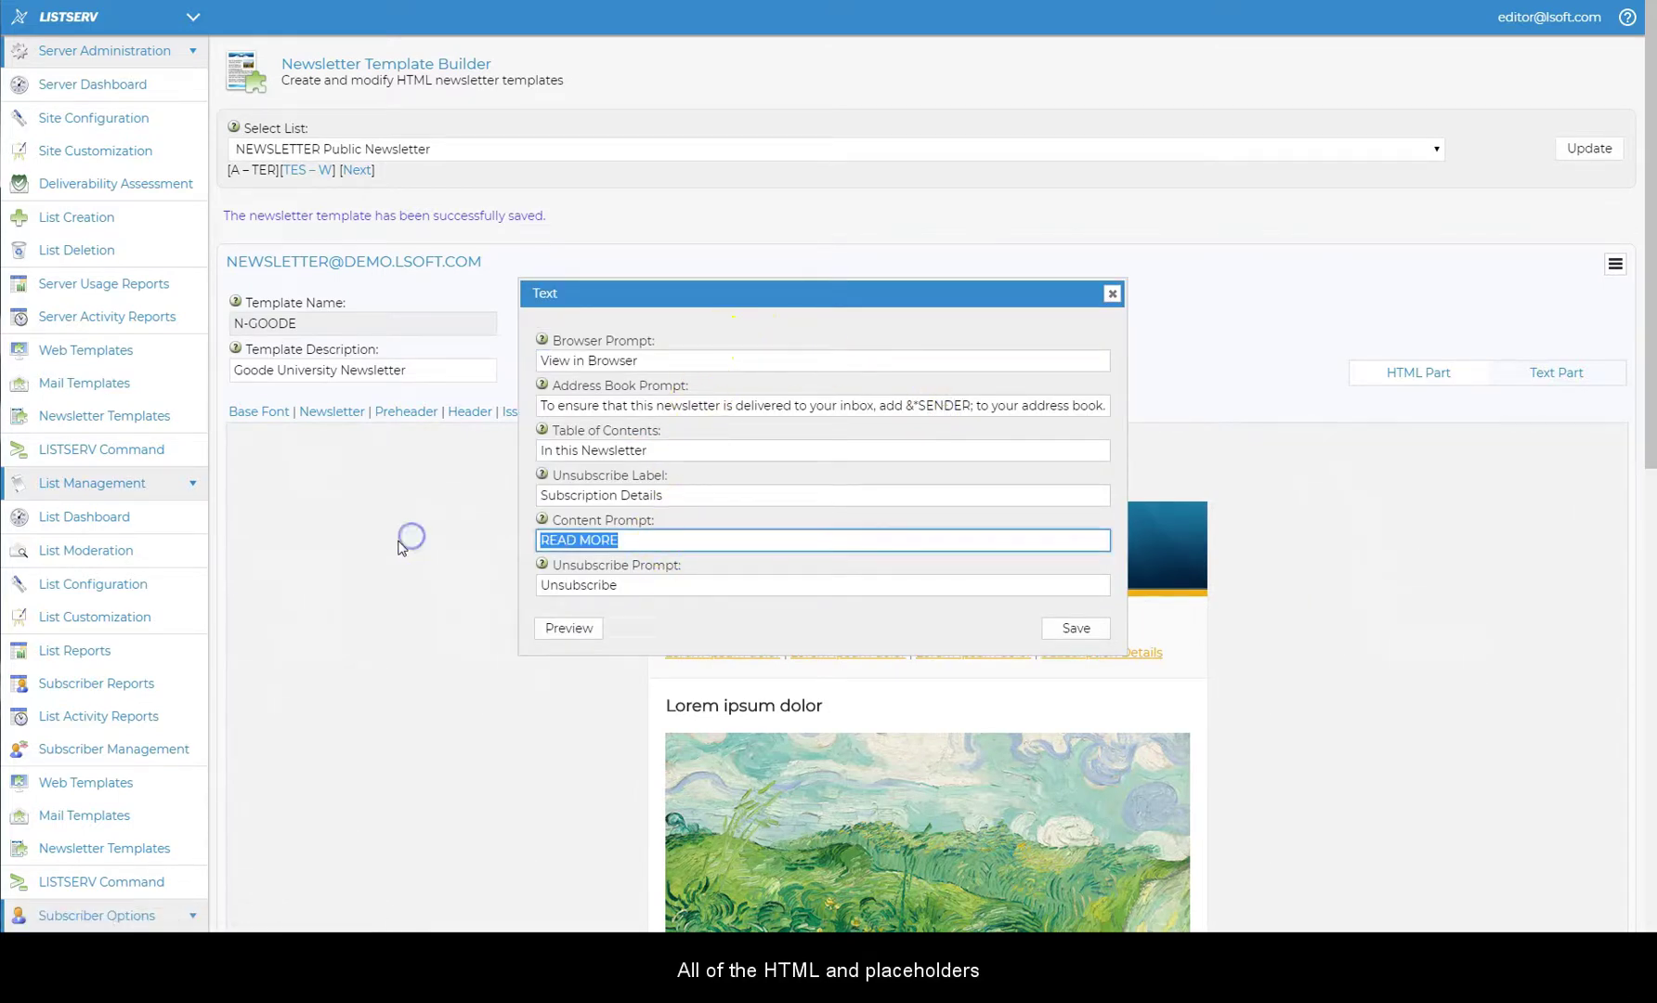
type("FULL STORY")
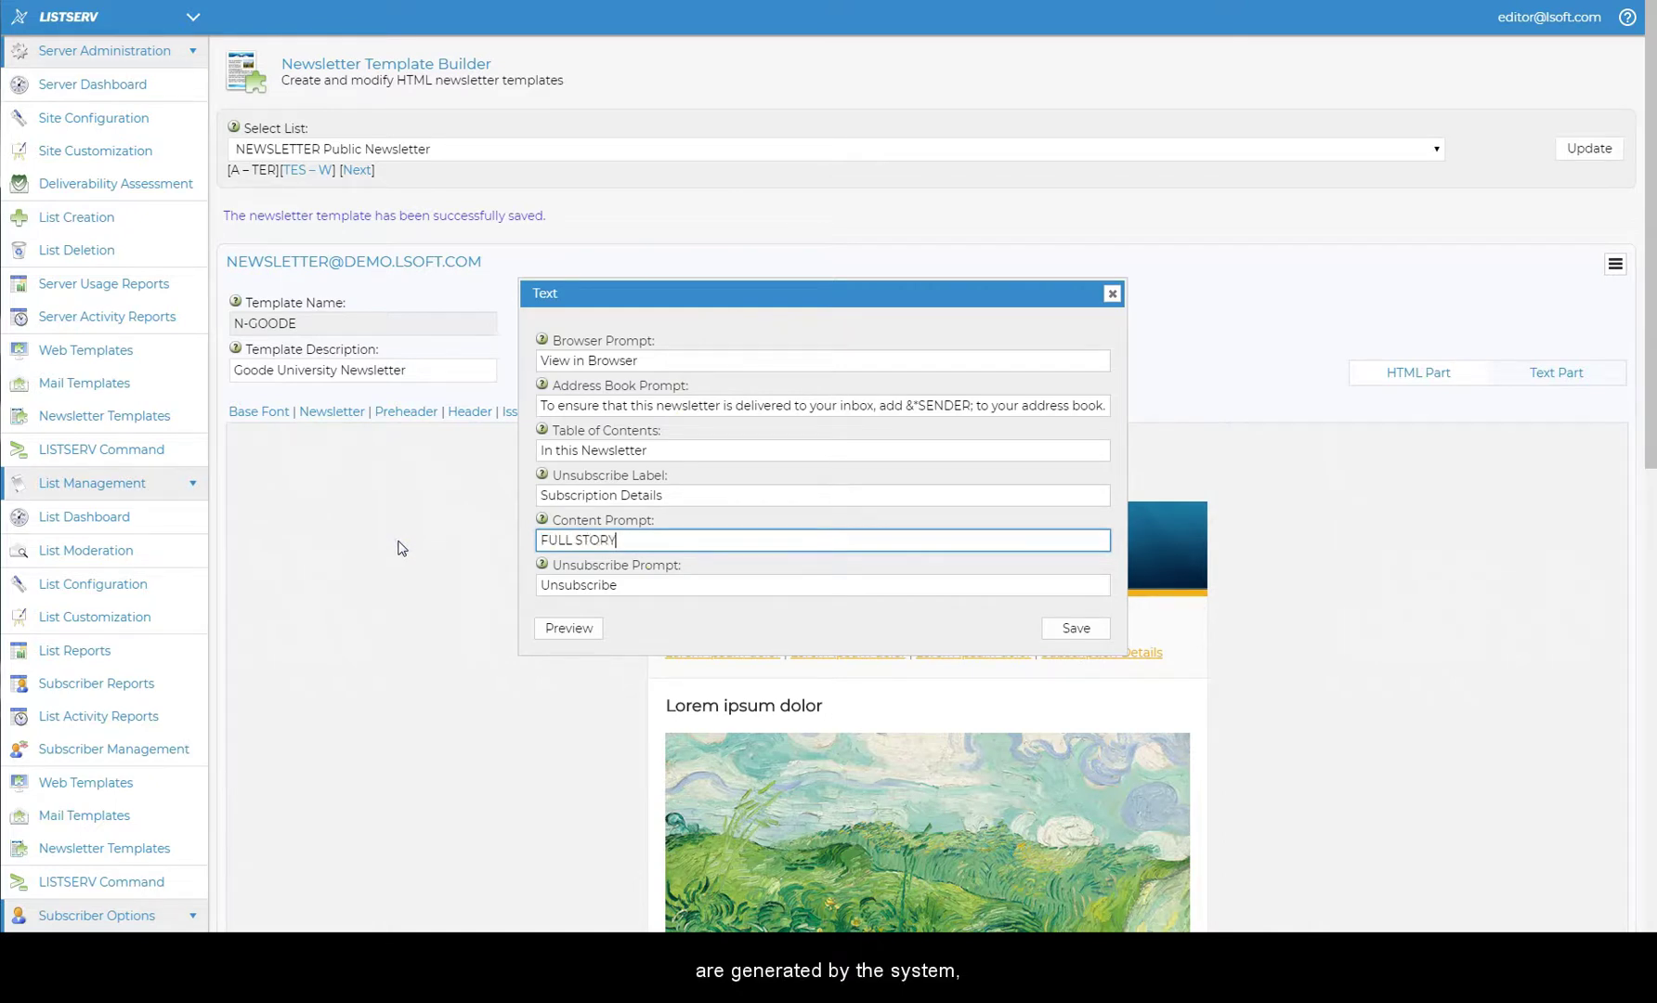
left_click(1071, 630)
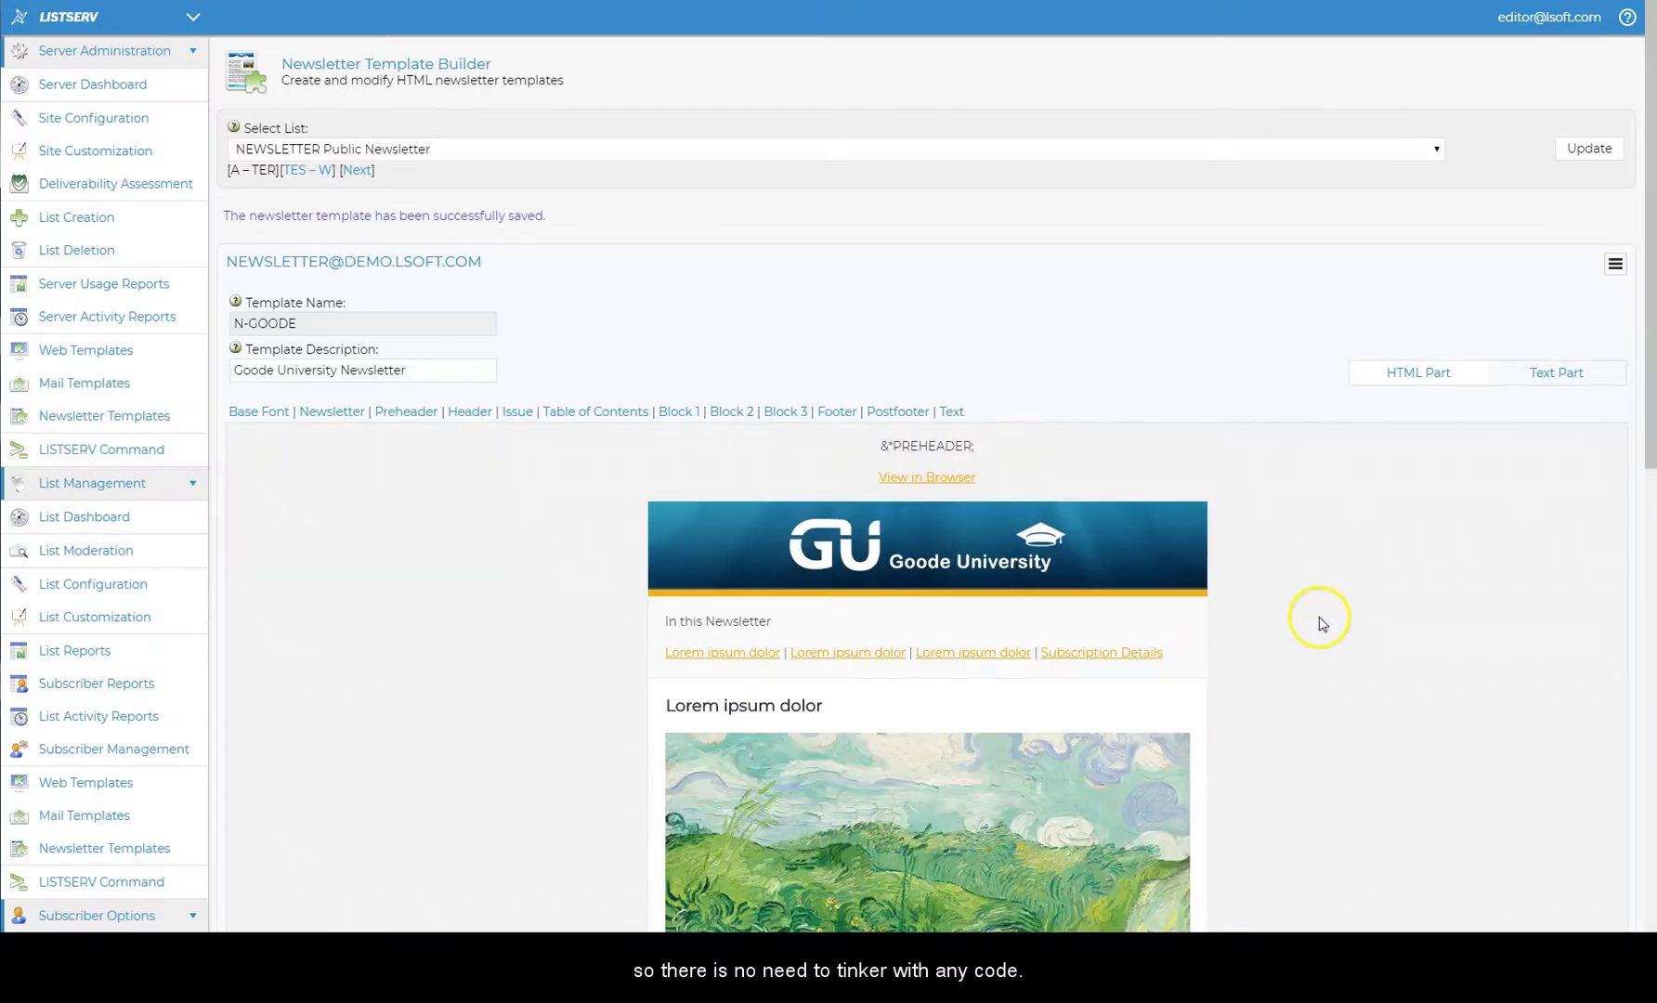
scroll(1324, 609, "down", 4)
scroll(1327, 613, "down", 6)
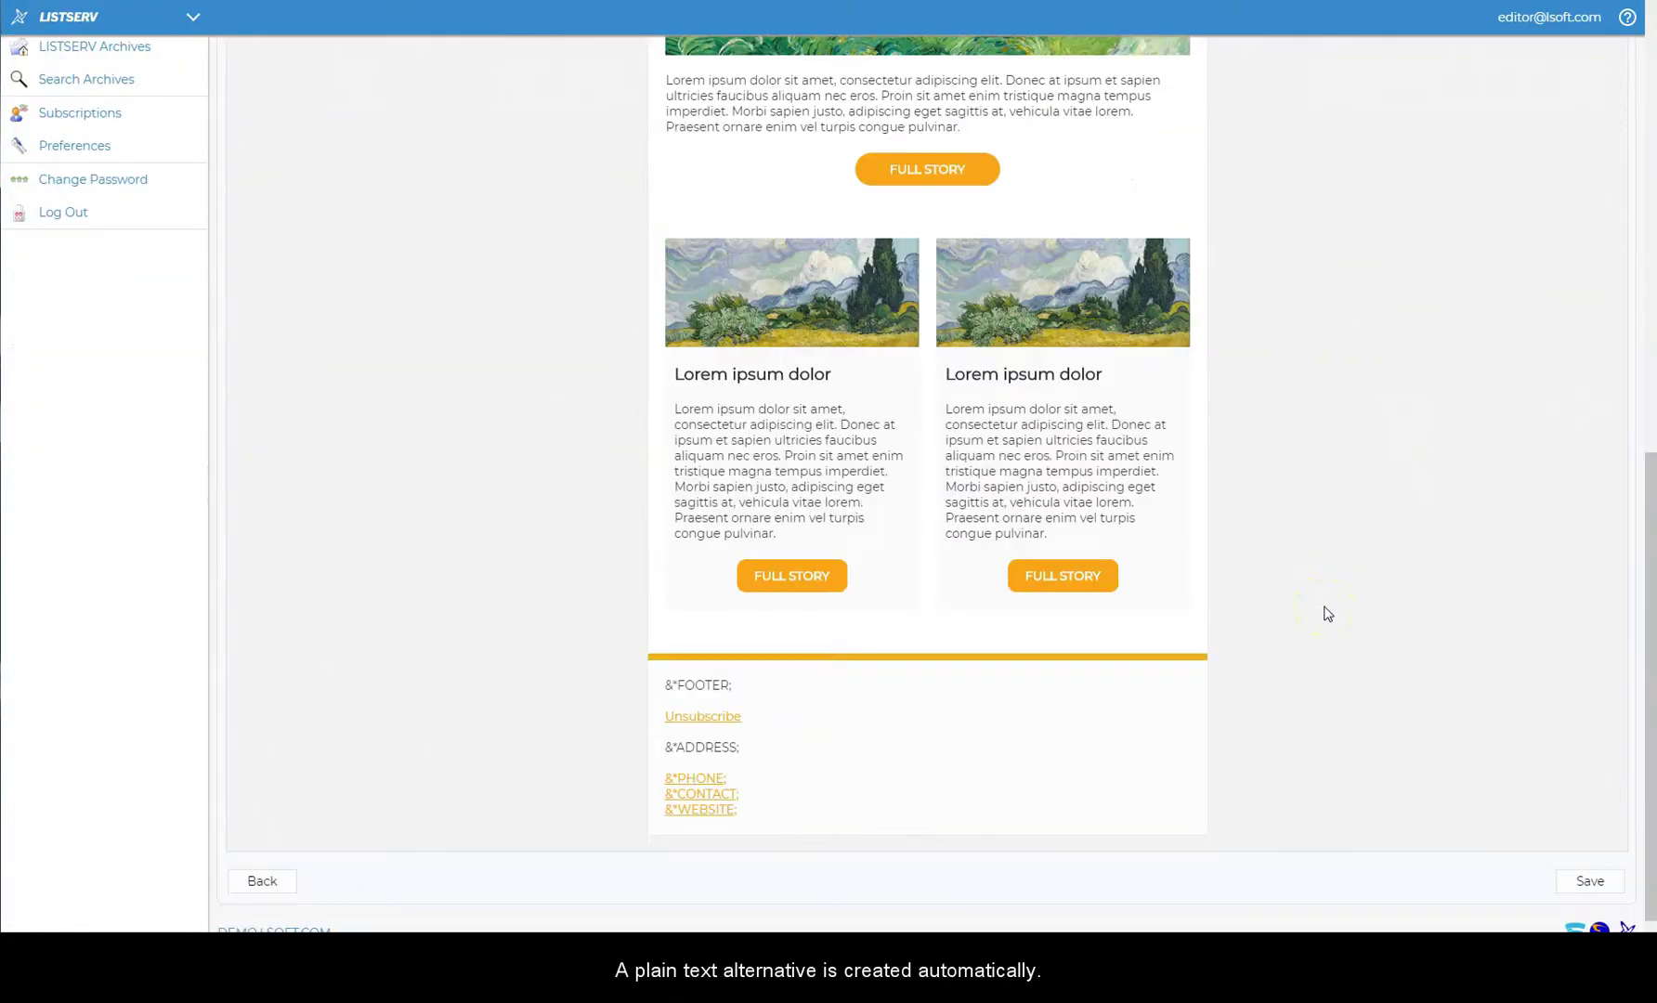
scroll(1327, 613, "up", 5)
scroll(1327, 613, "up", 5)
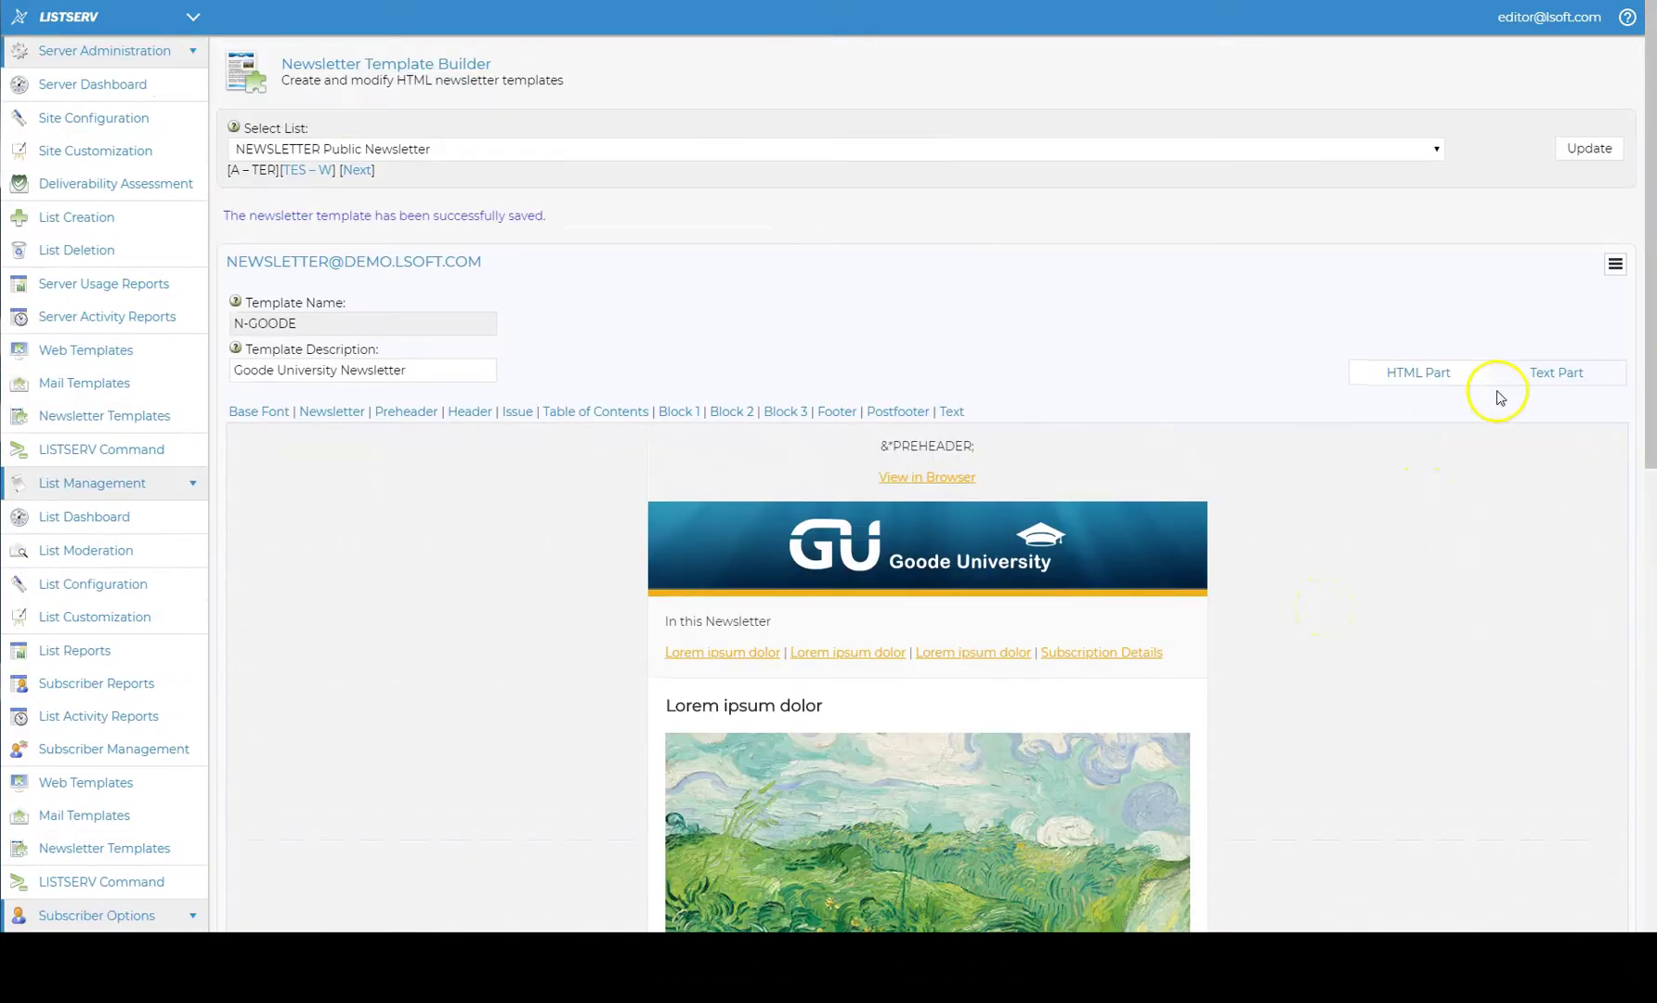
left_click(1535, 377)
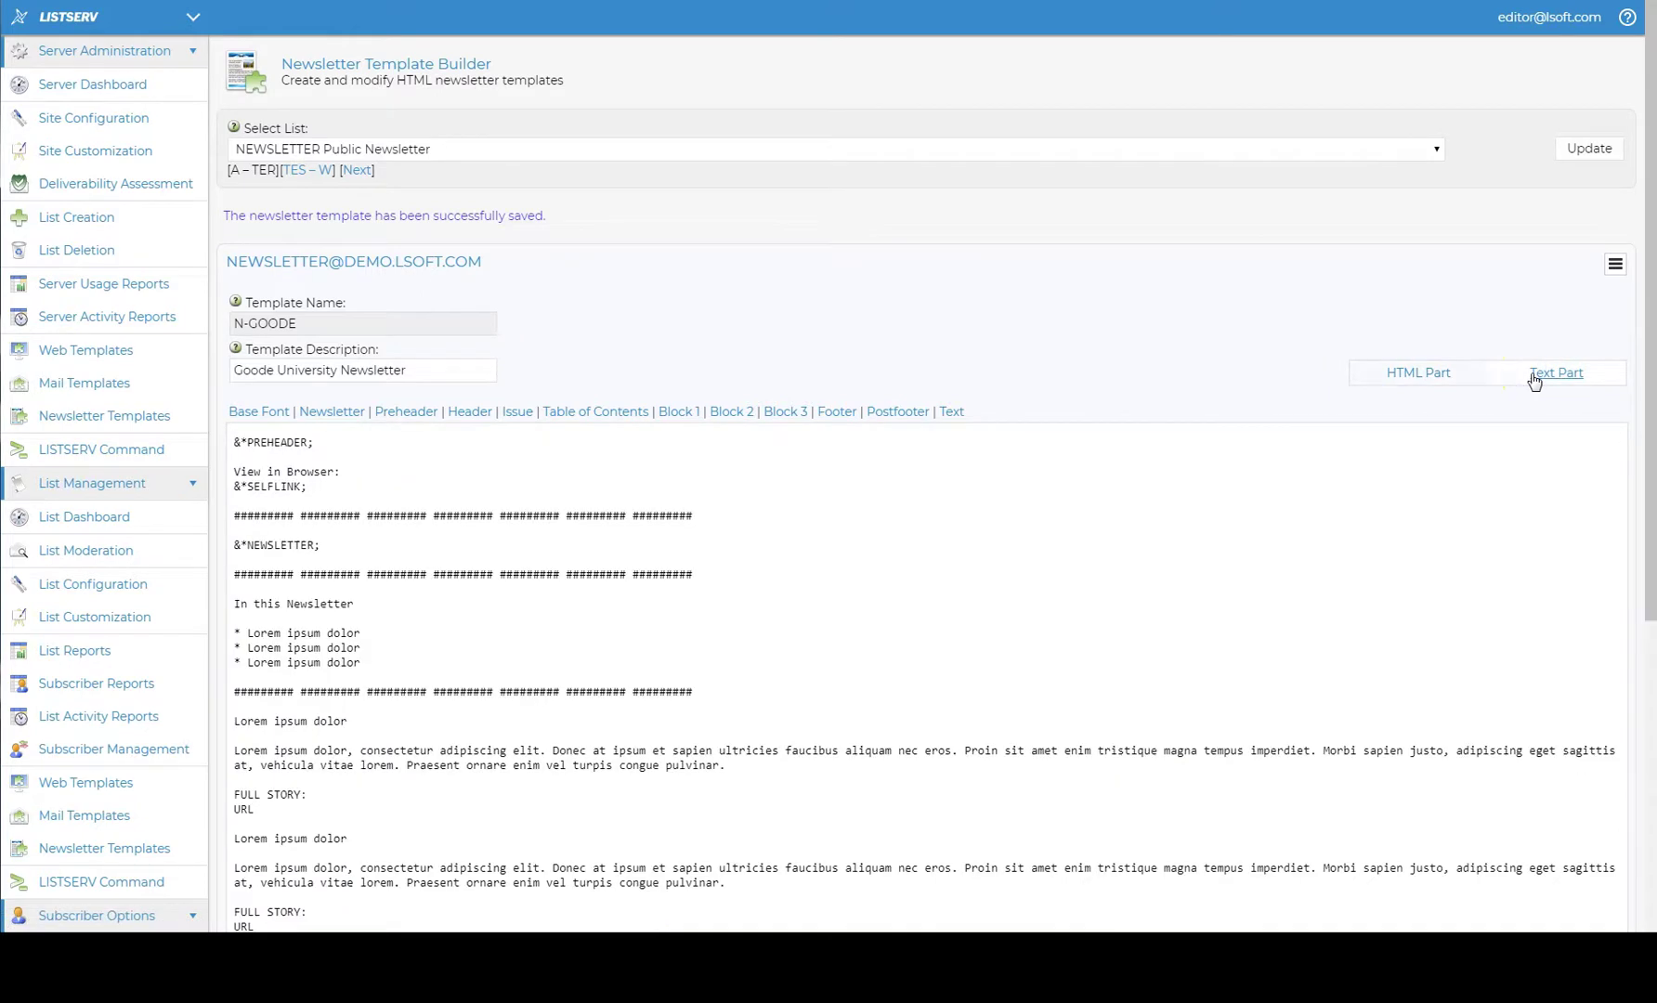
left_click(1403, 377)
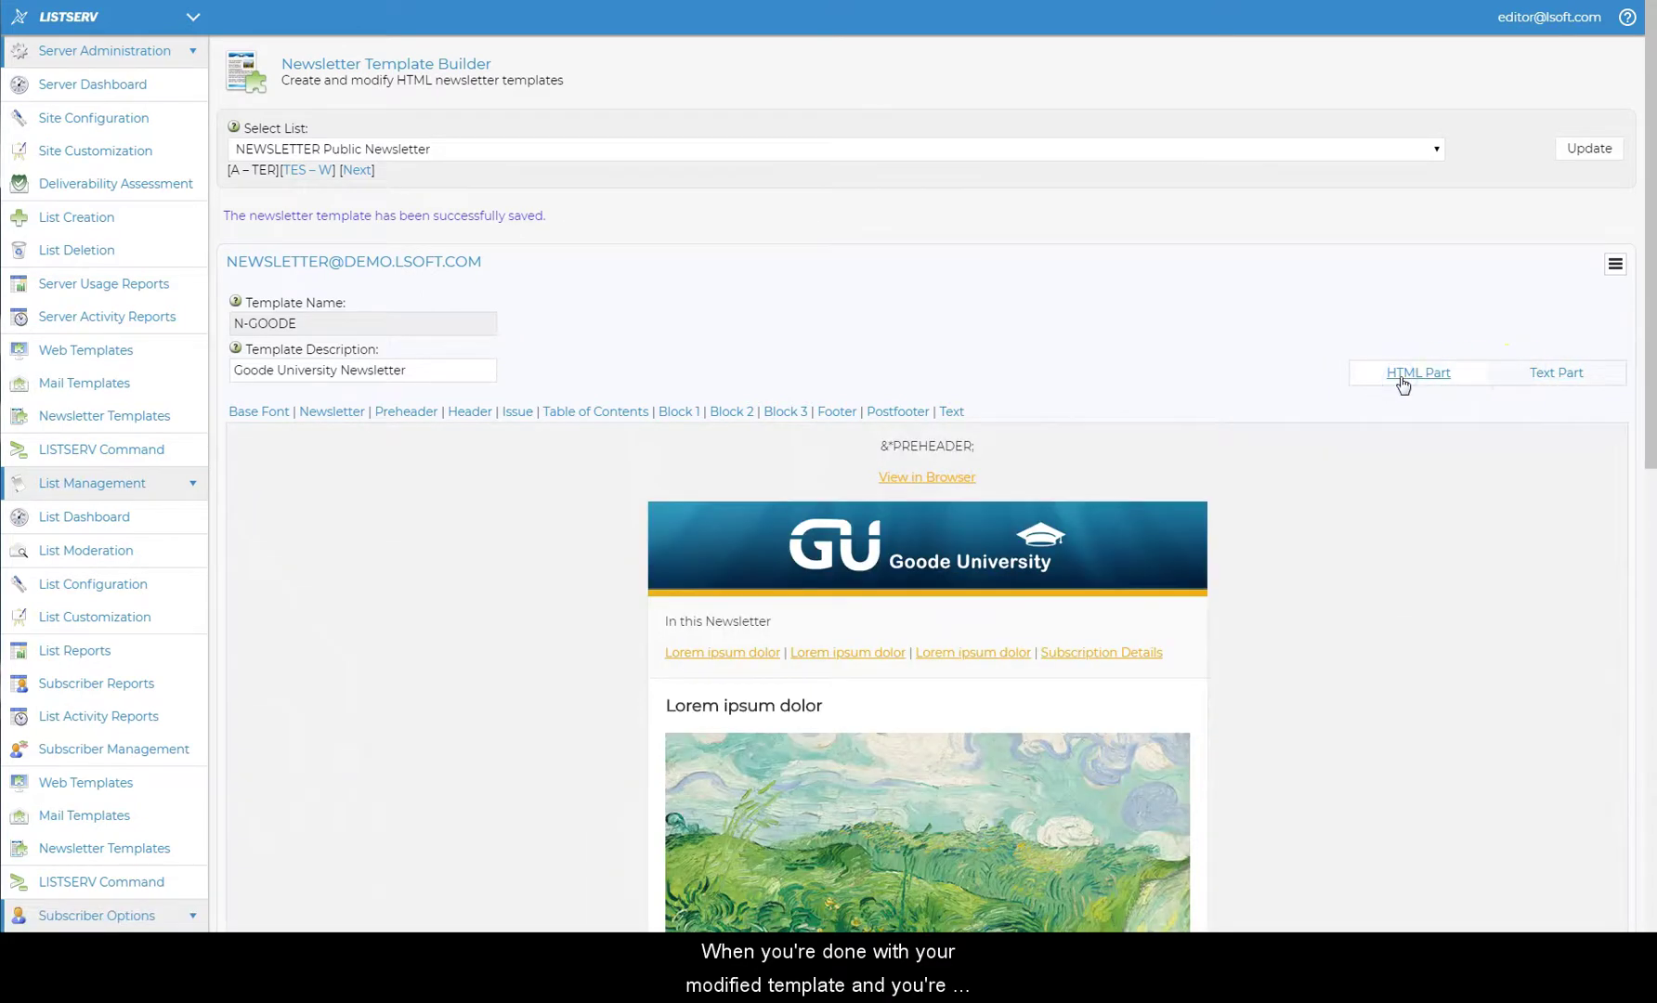
scroll(1402, 537, "down", 7)
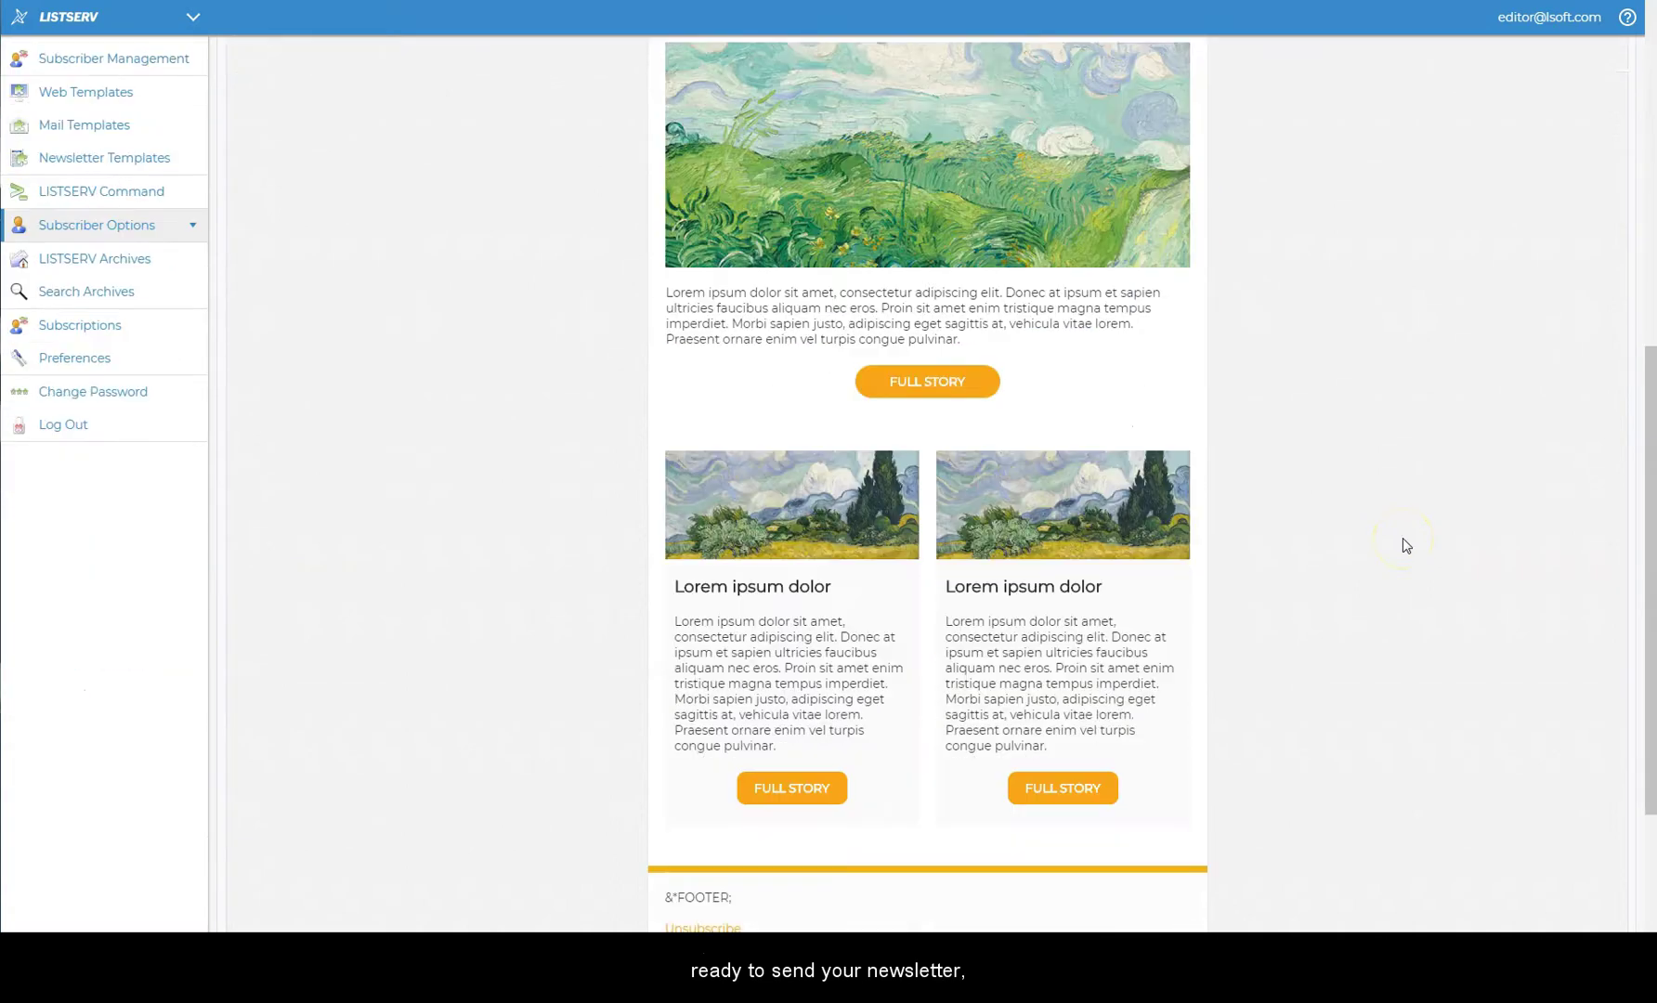
scroll(1402, 537, "up", 5)
scroll(1406, 544, "up", 2)
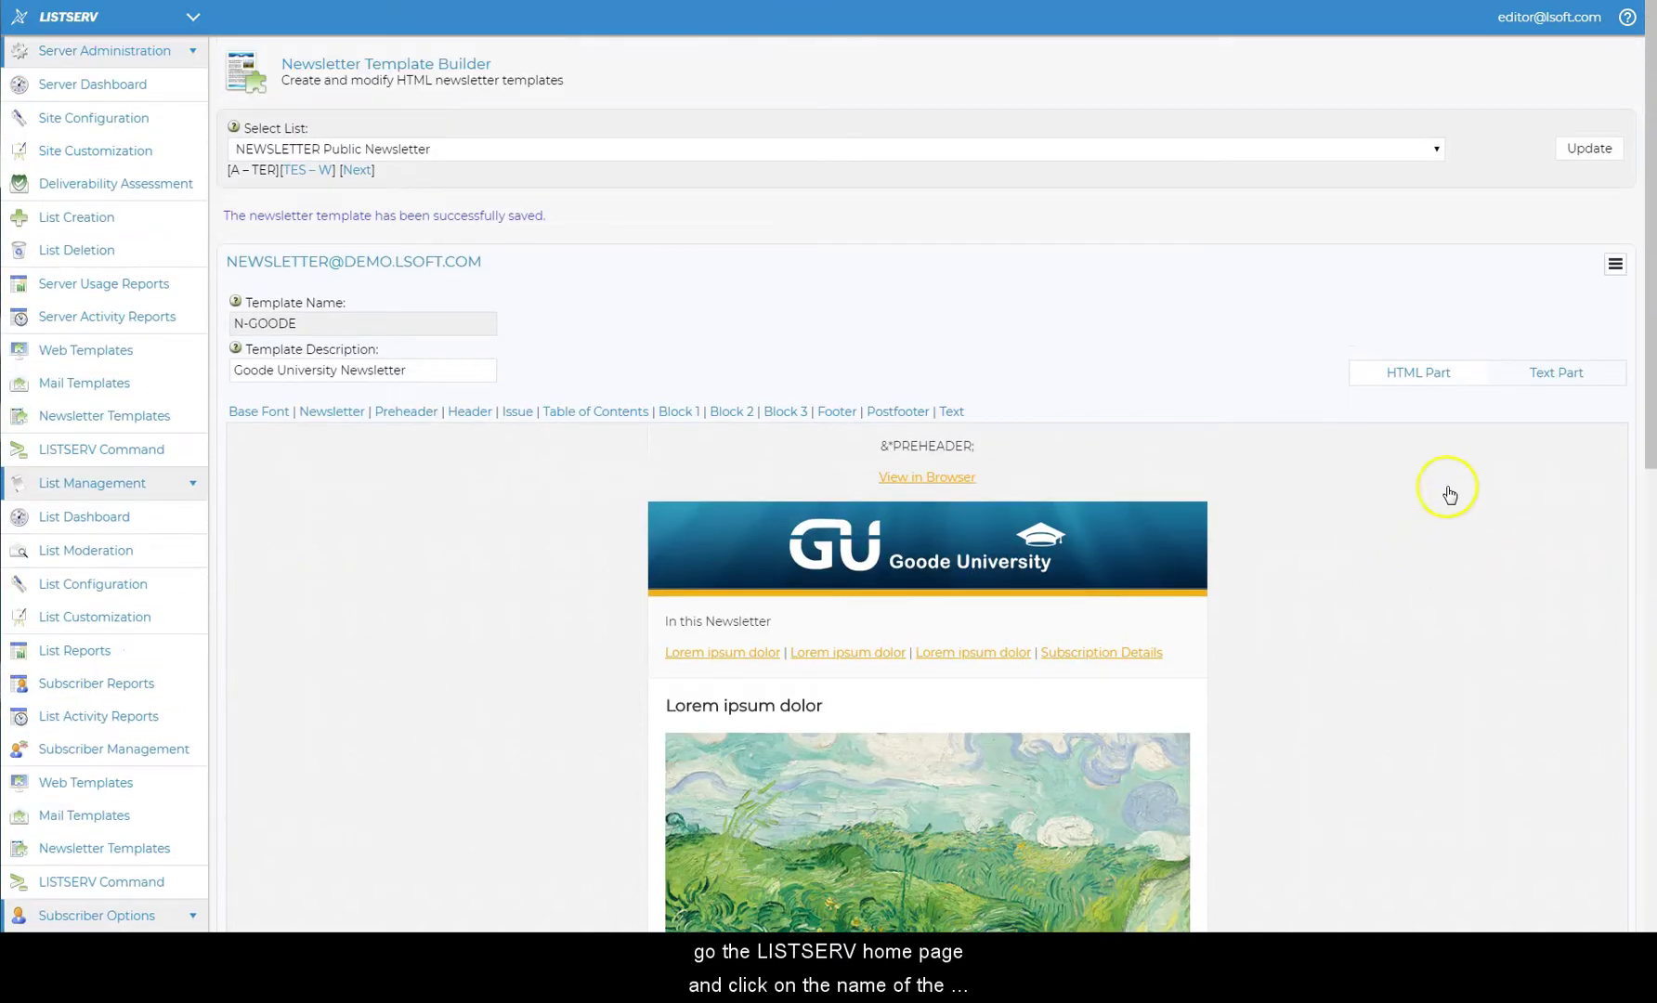
Step: Open the Newsletter Creation wizard for the NEWSLETTER list via the archives
left_click(1618, 265)
left_click(1528, 289)
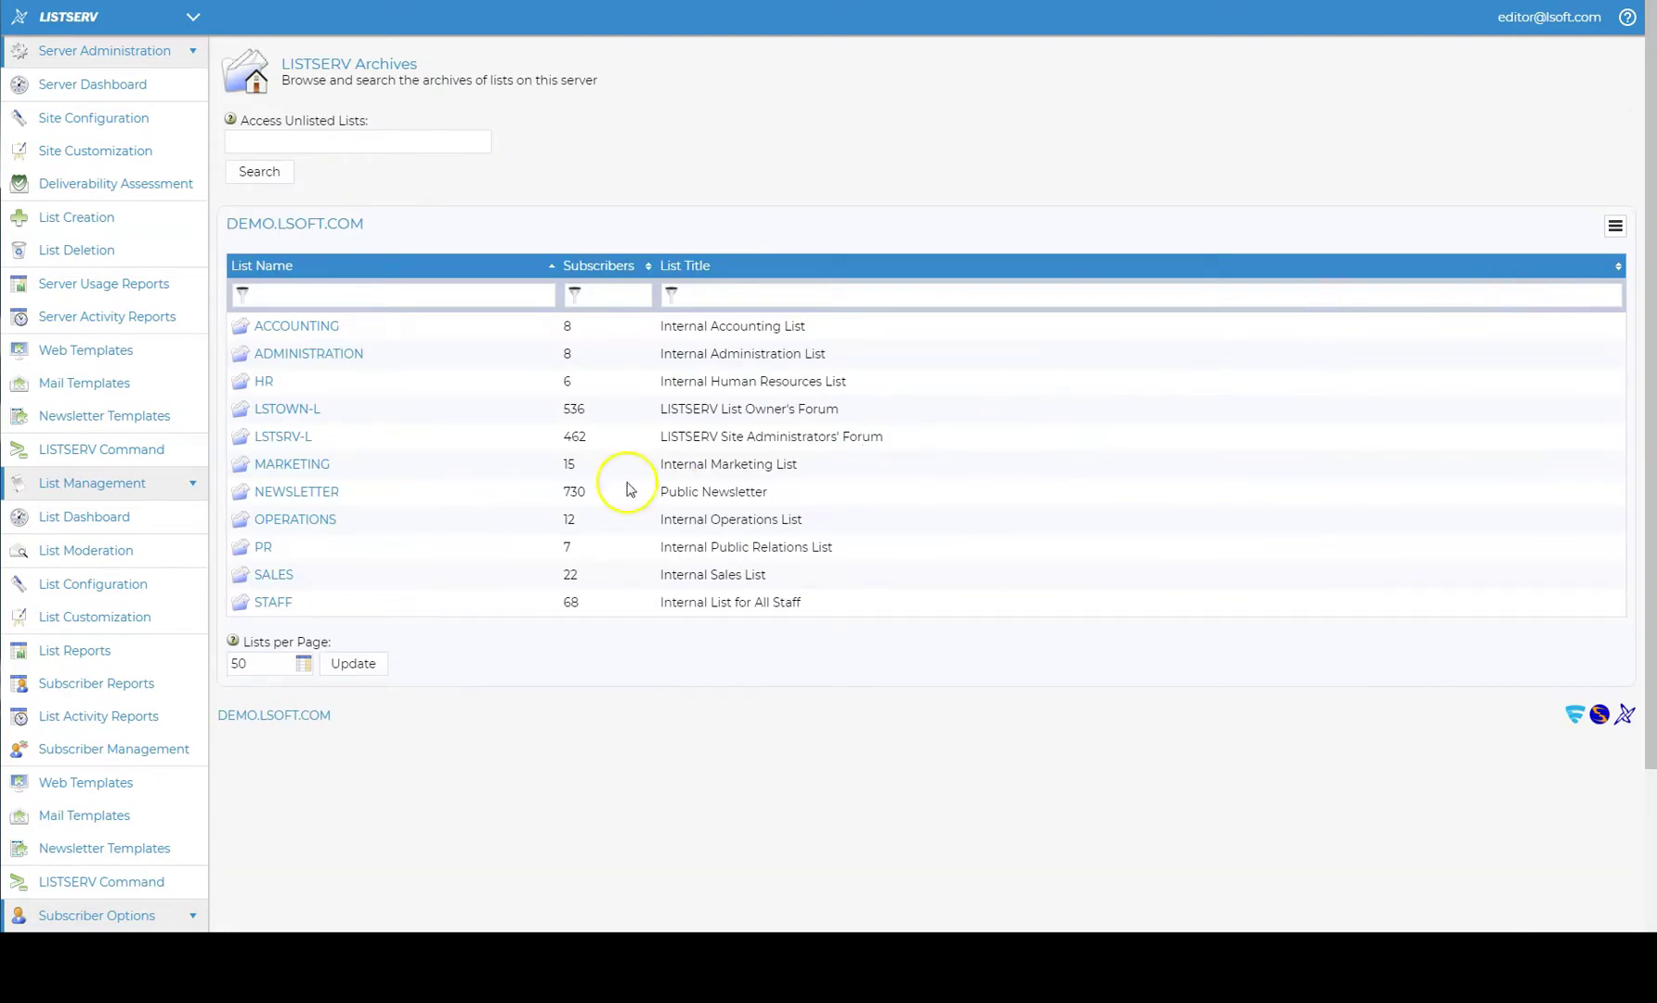
left_click(319, 491)
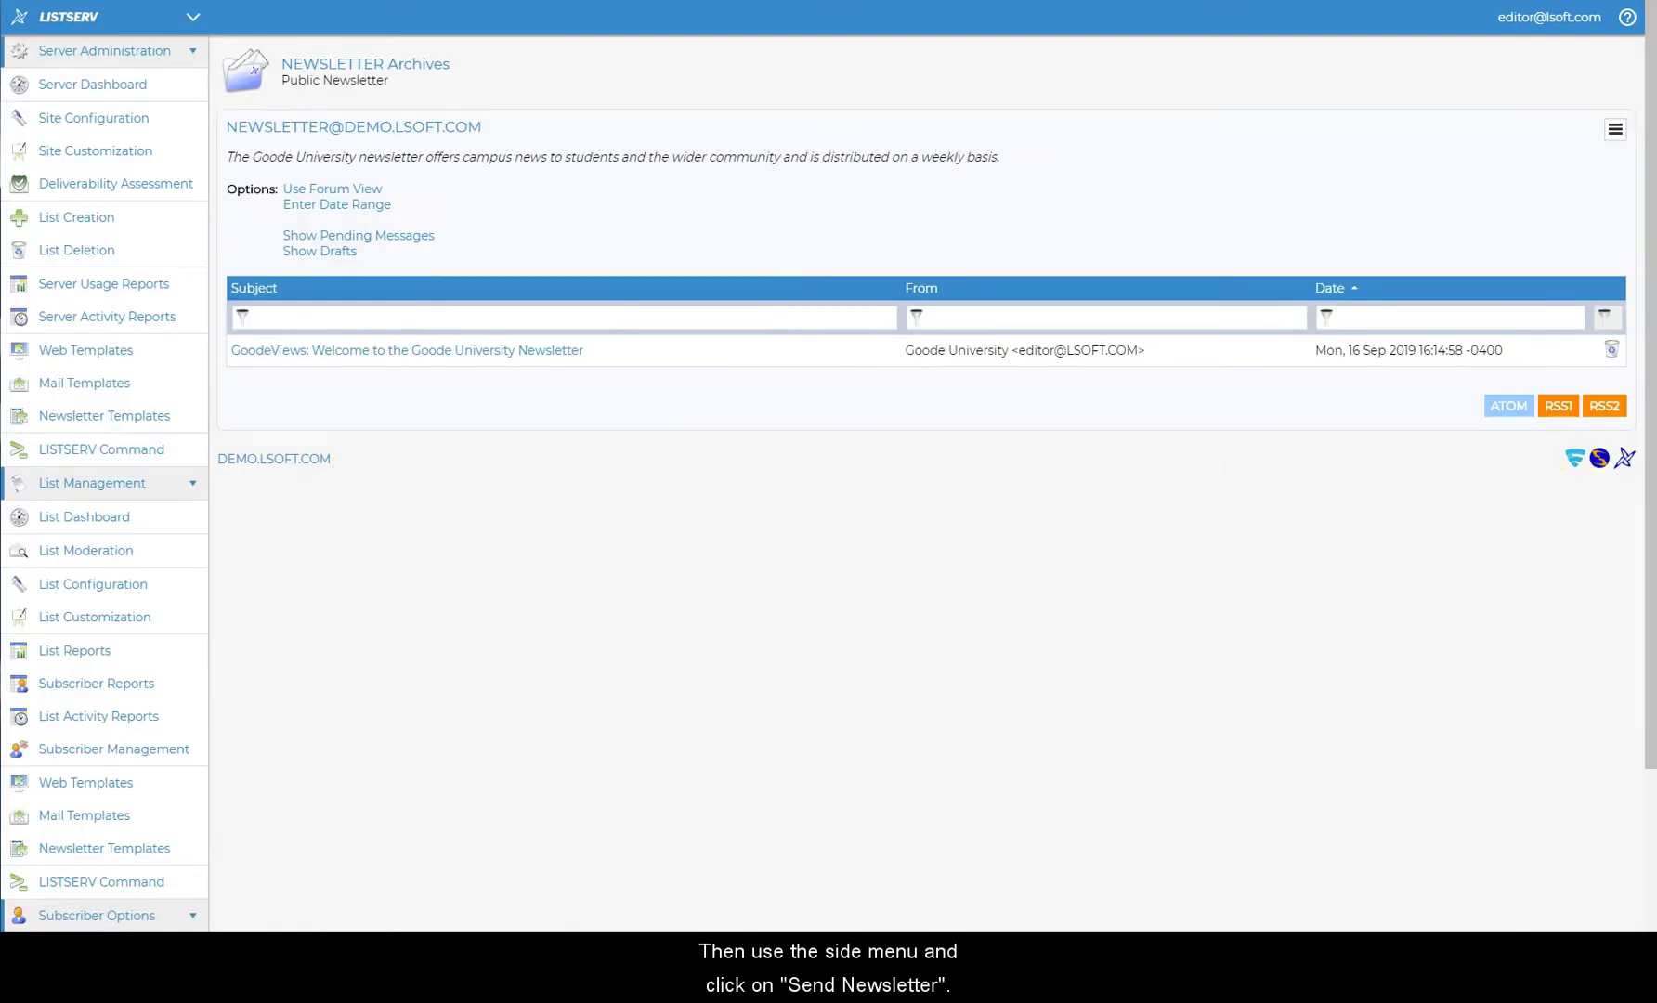
left_click(1614, 130)
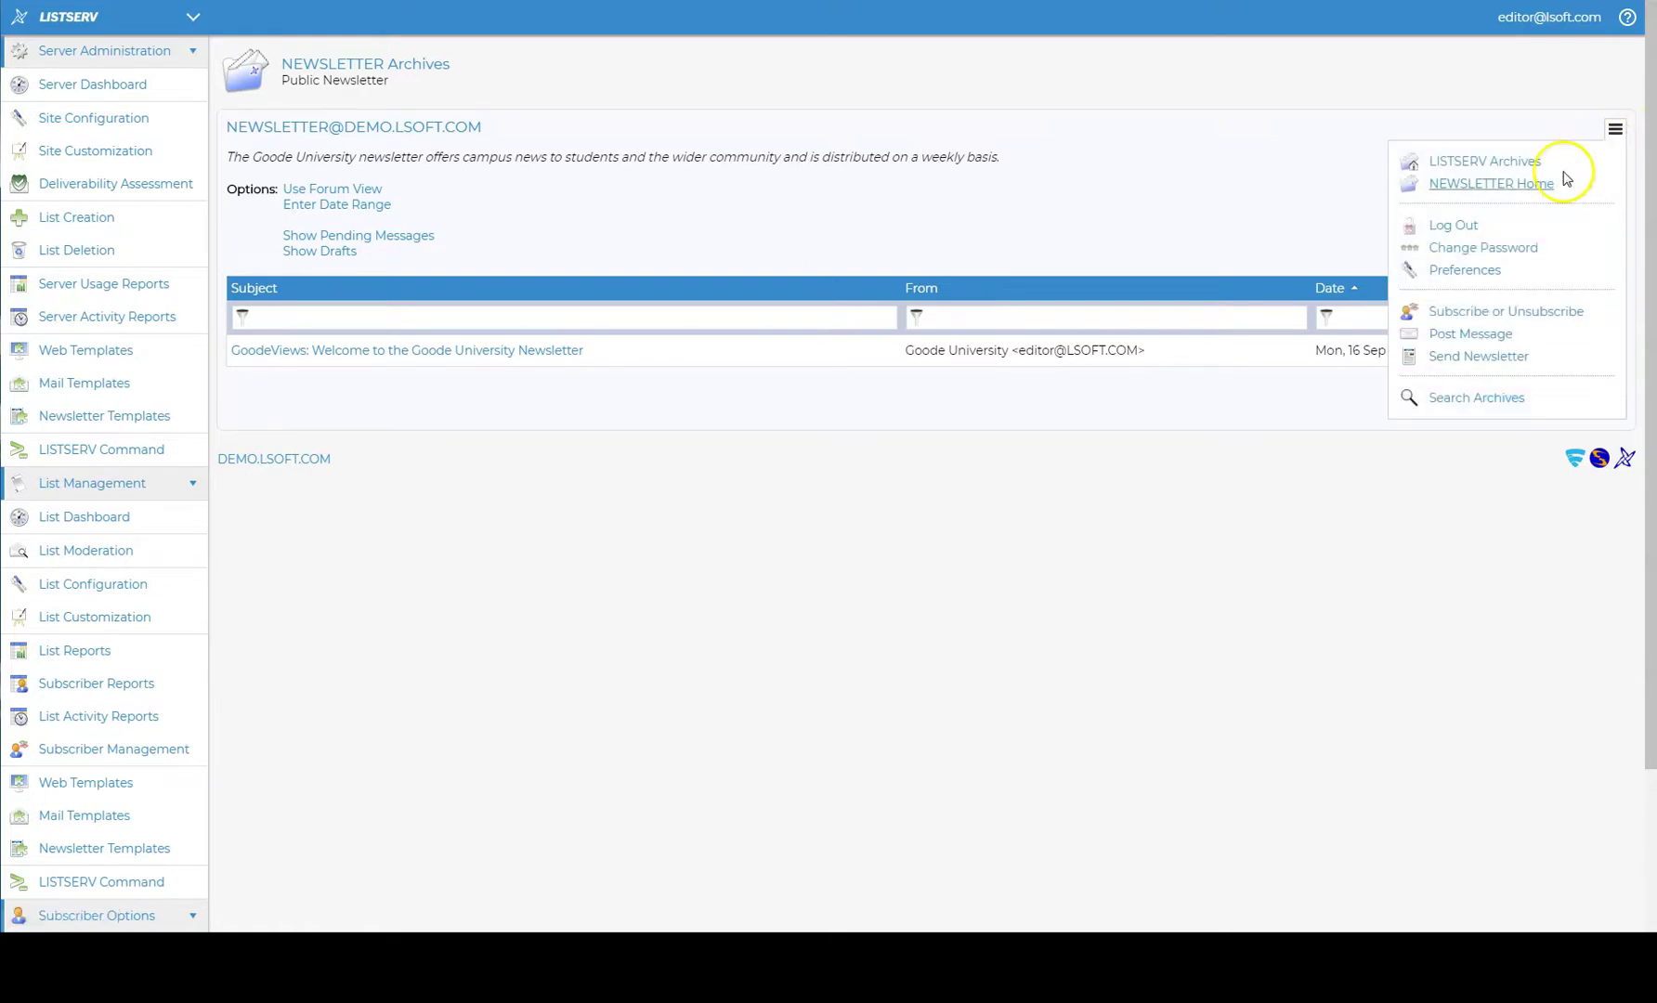
left_click(1466, 359)
left_click(1466, 359)
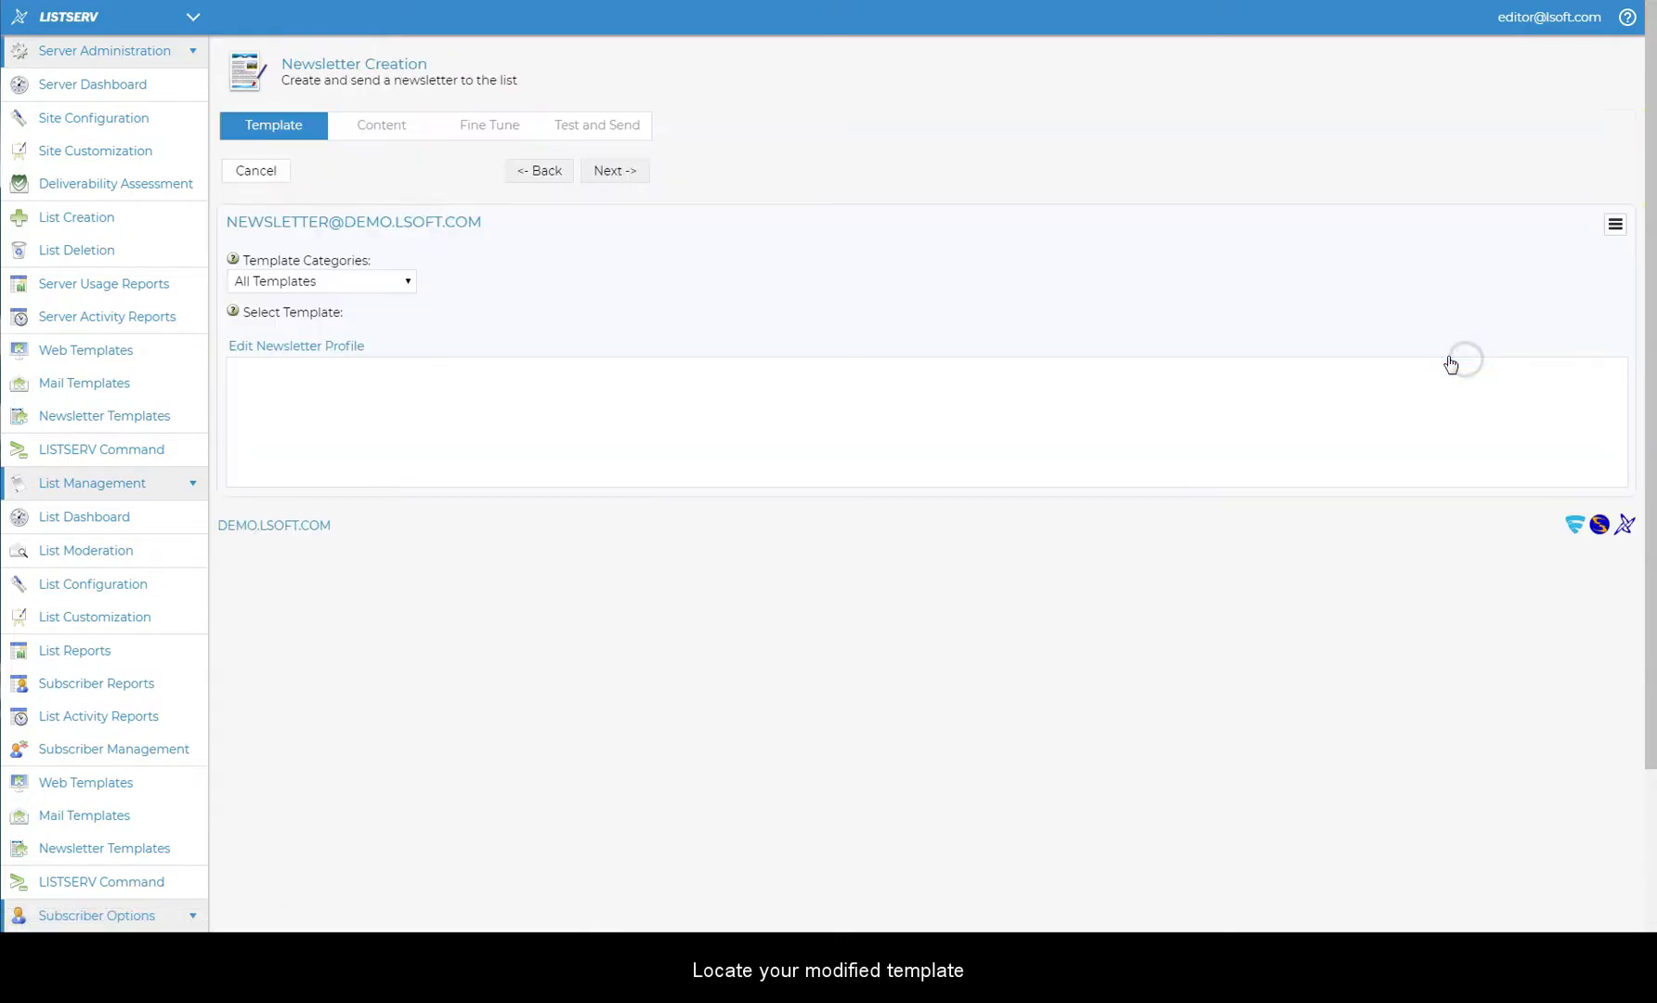
Step: Choose the N-GOODE Goode University Newsletter template
left_click(408, 337)
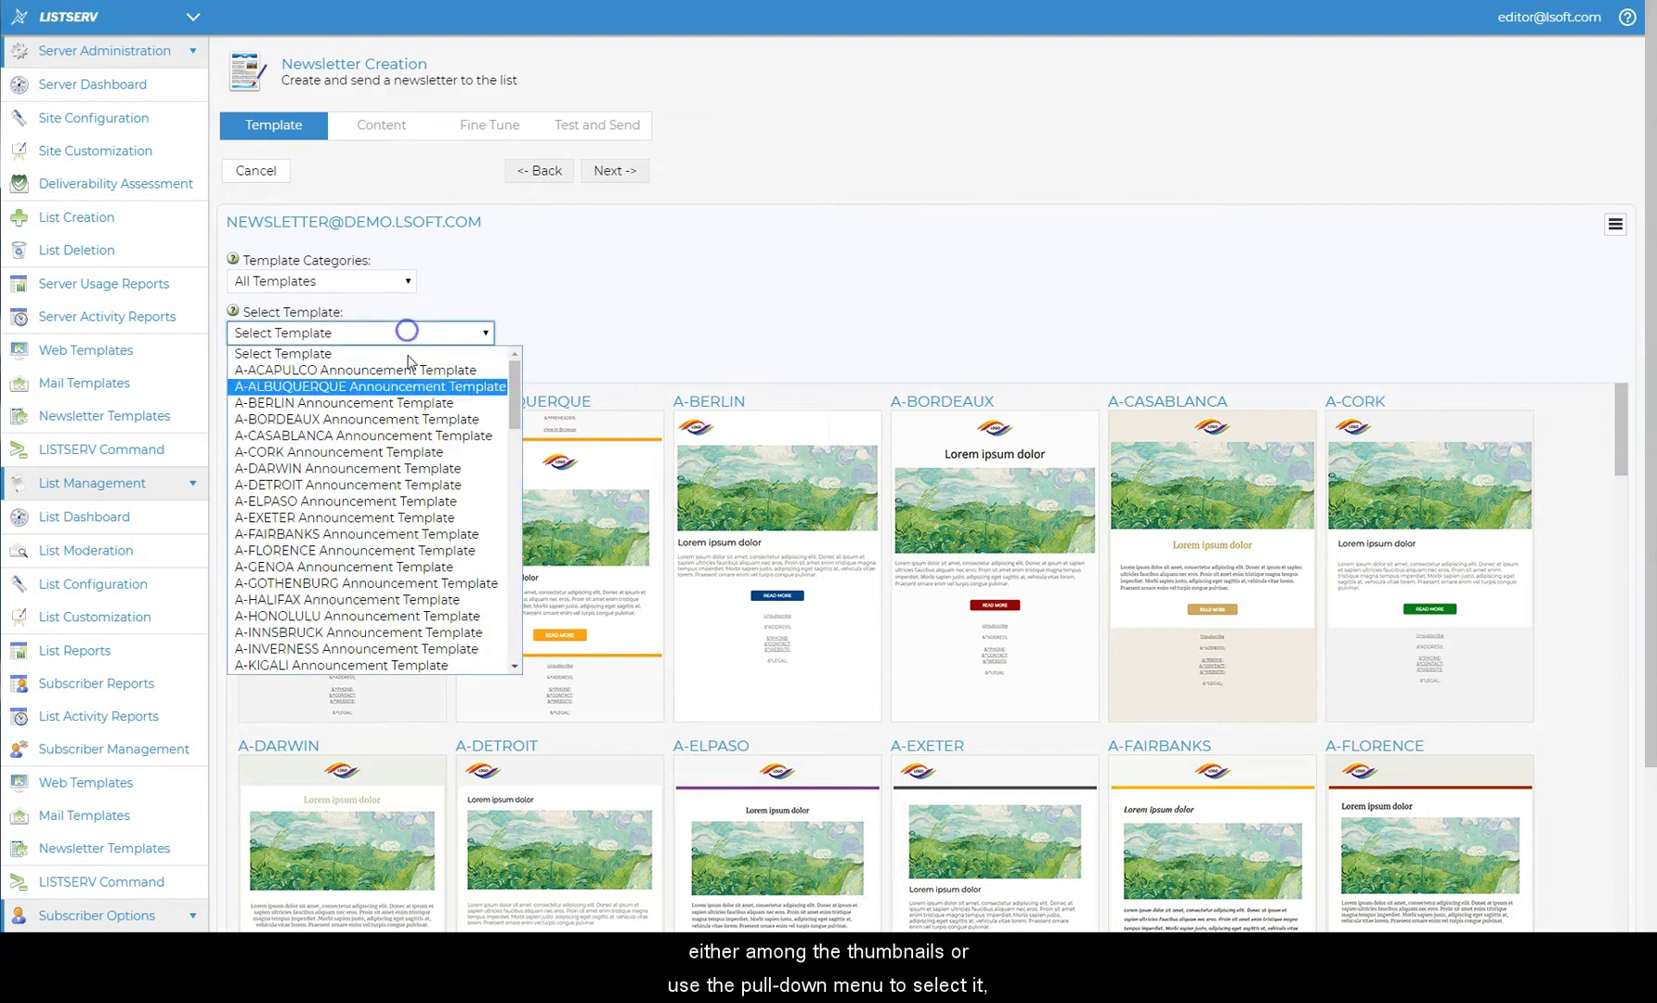
scroll(413, 476, "down", 10)
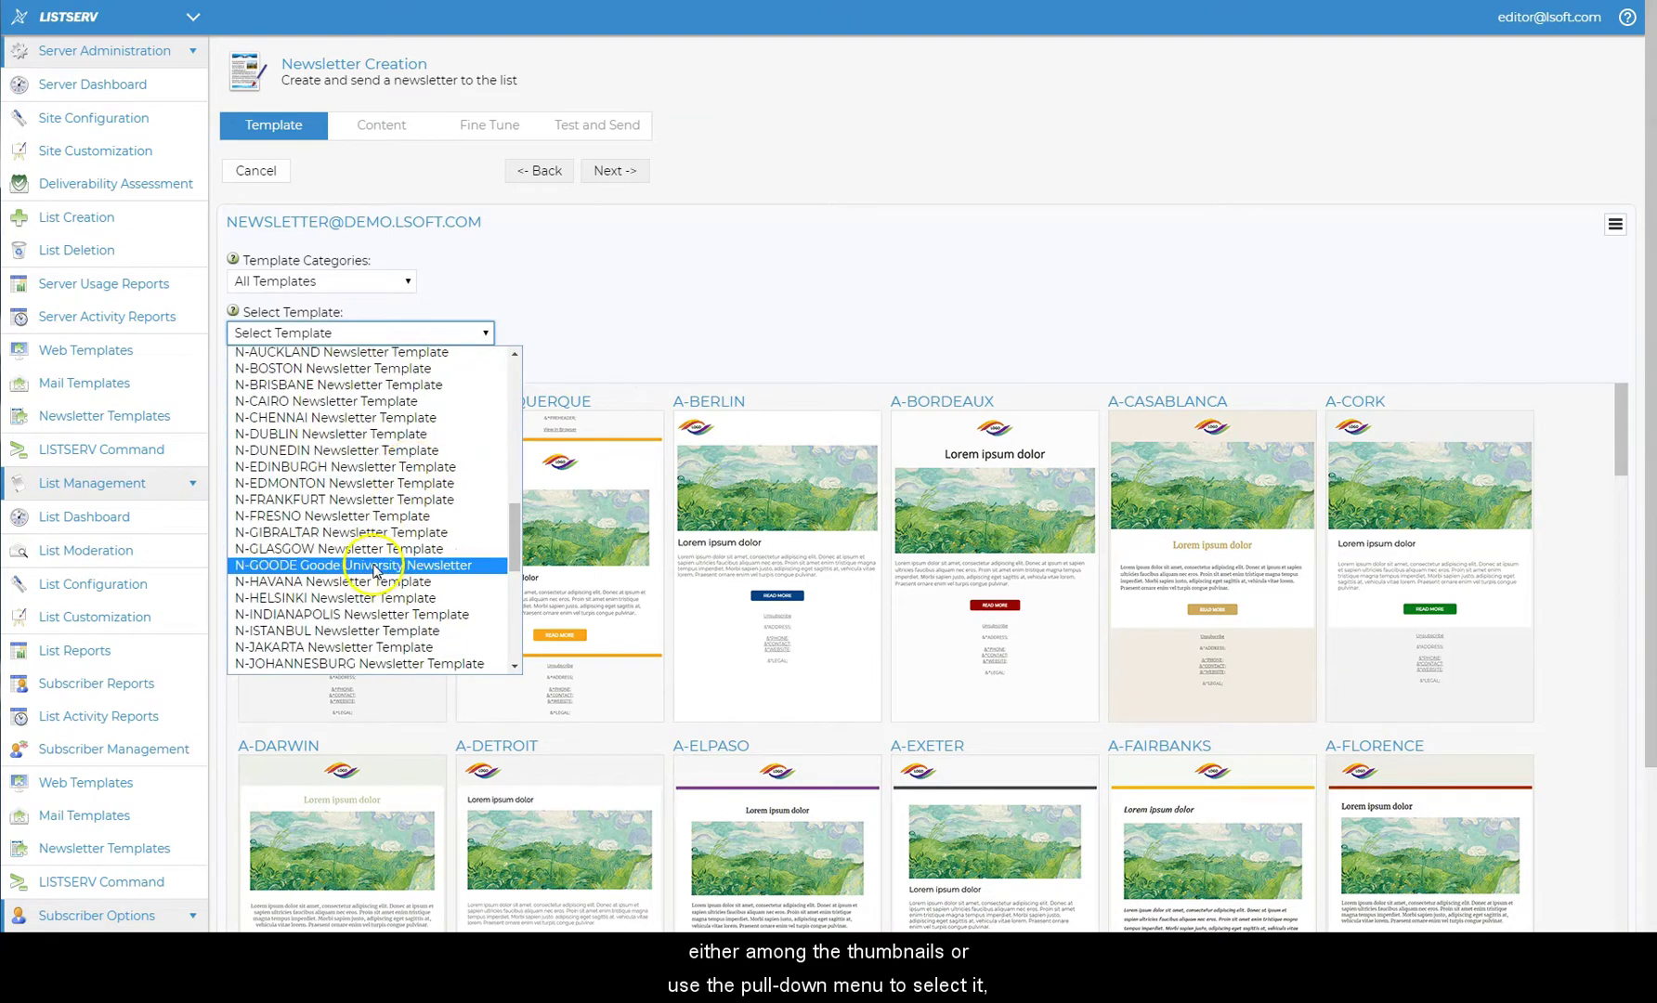
left_click(376, 565)
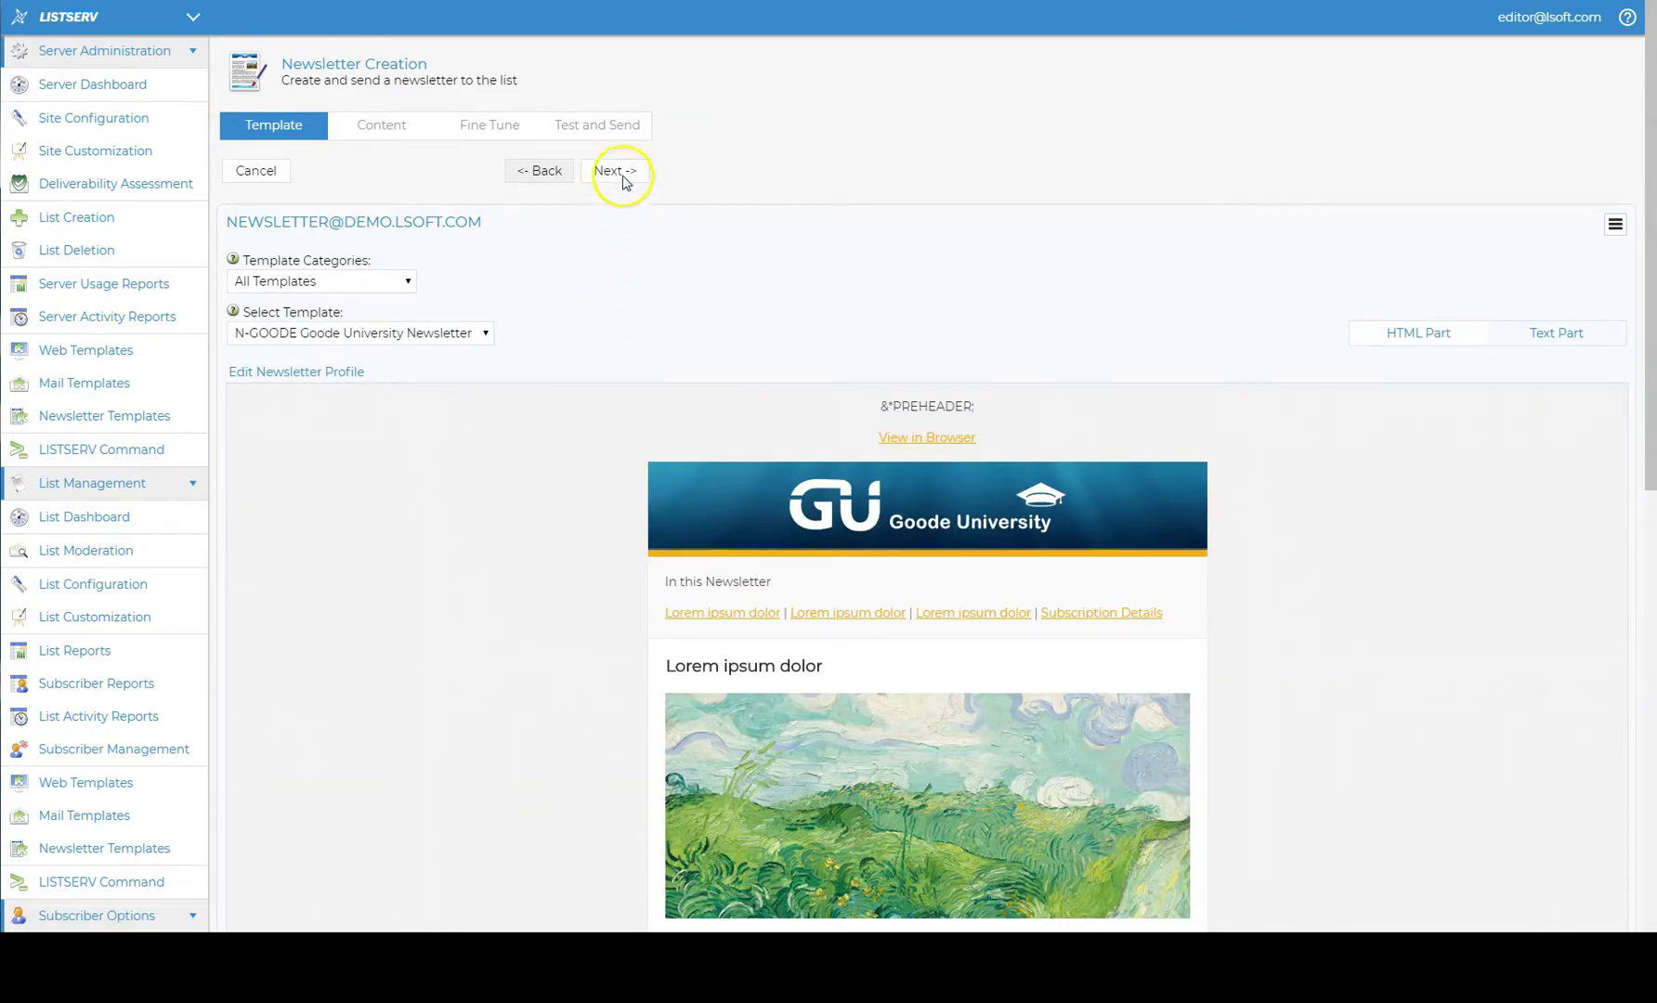
Step: Go to the Content step and paste in the GoodeViews subject line
left_click(615, 172)
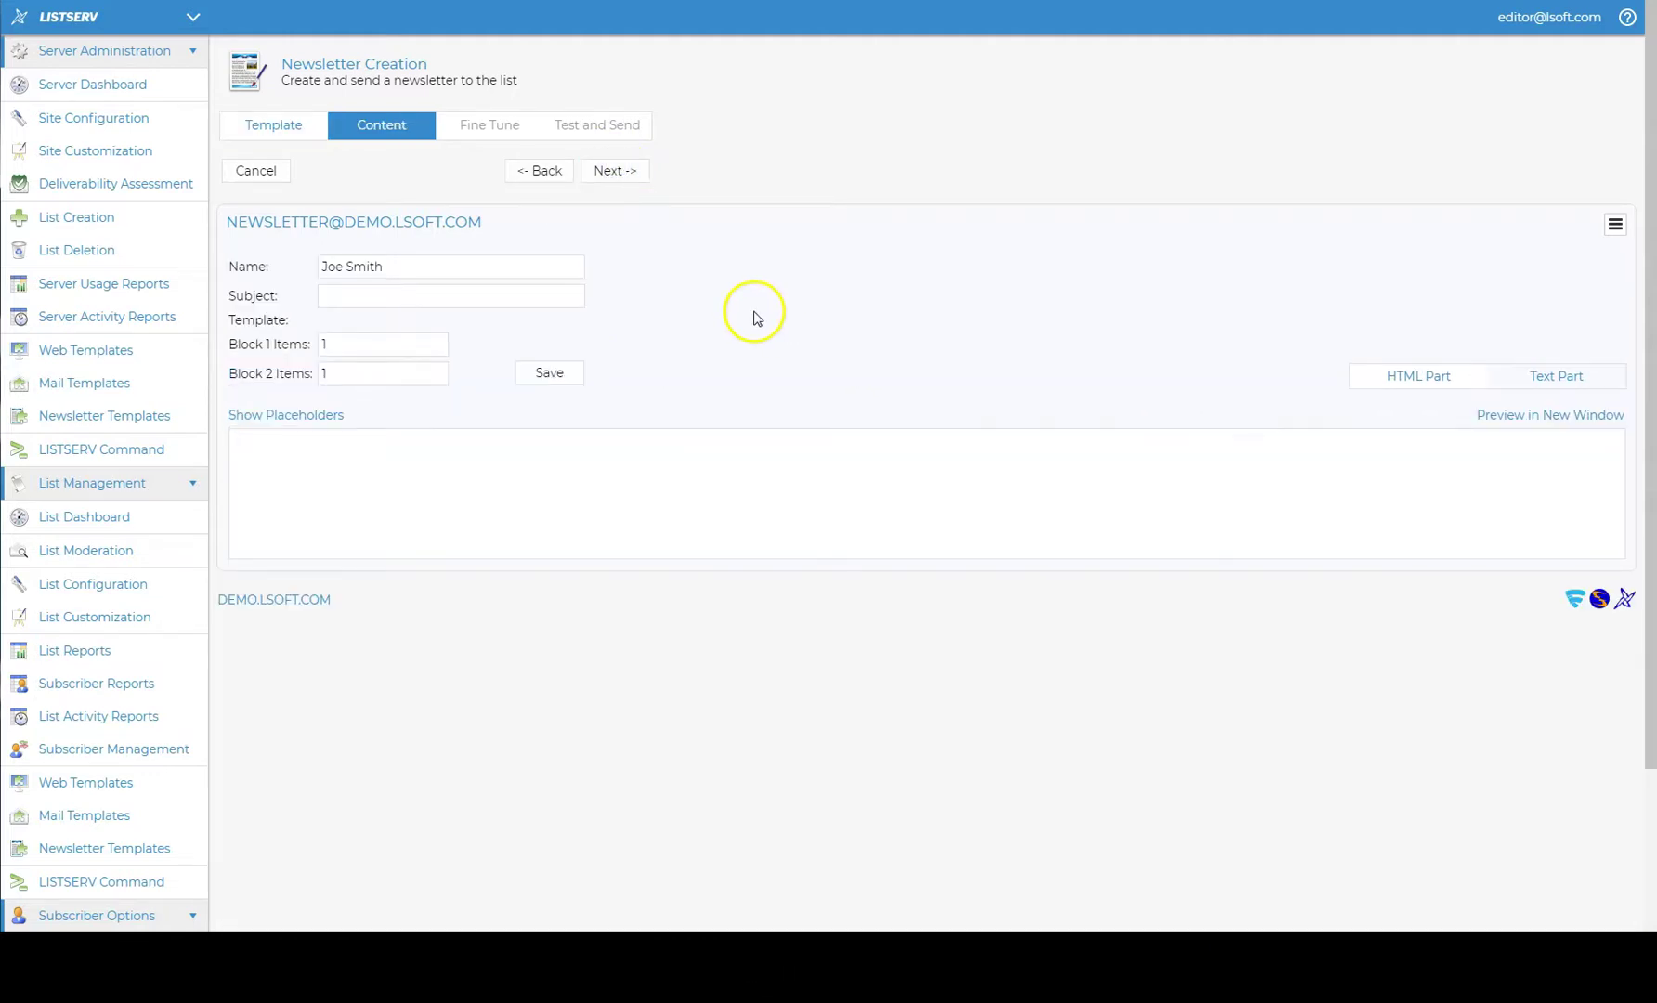
key("ctrl+v")
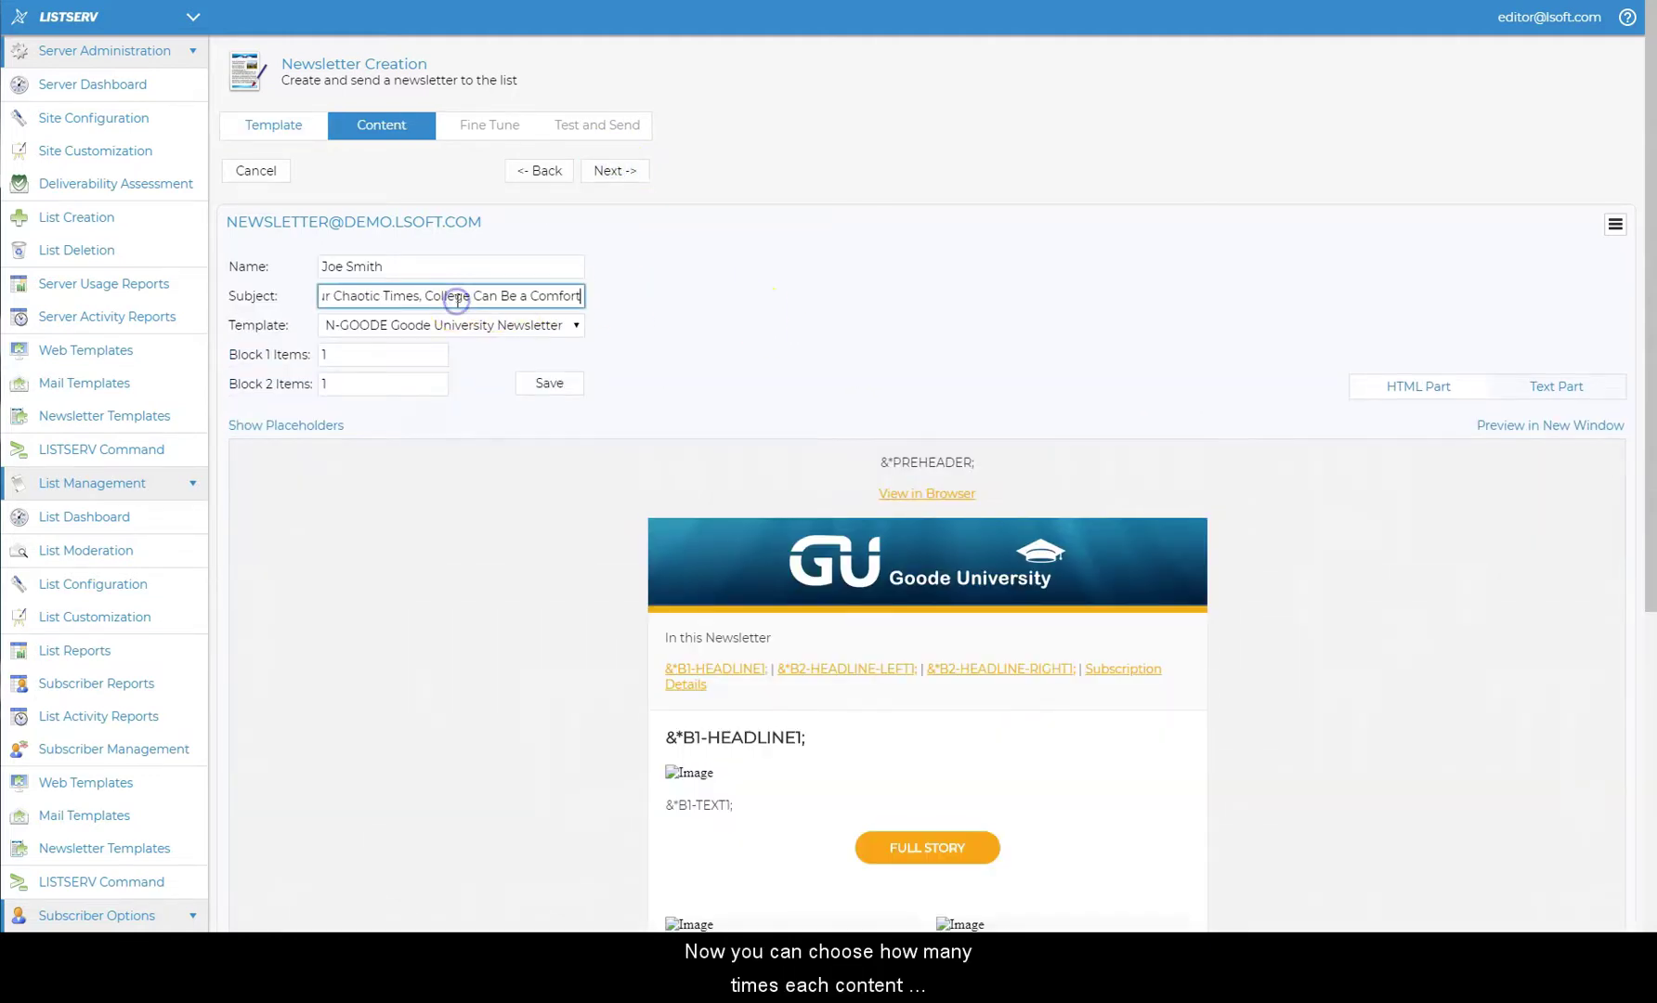
left_click(687, 335)
scroll(687, 335, "down", 4)
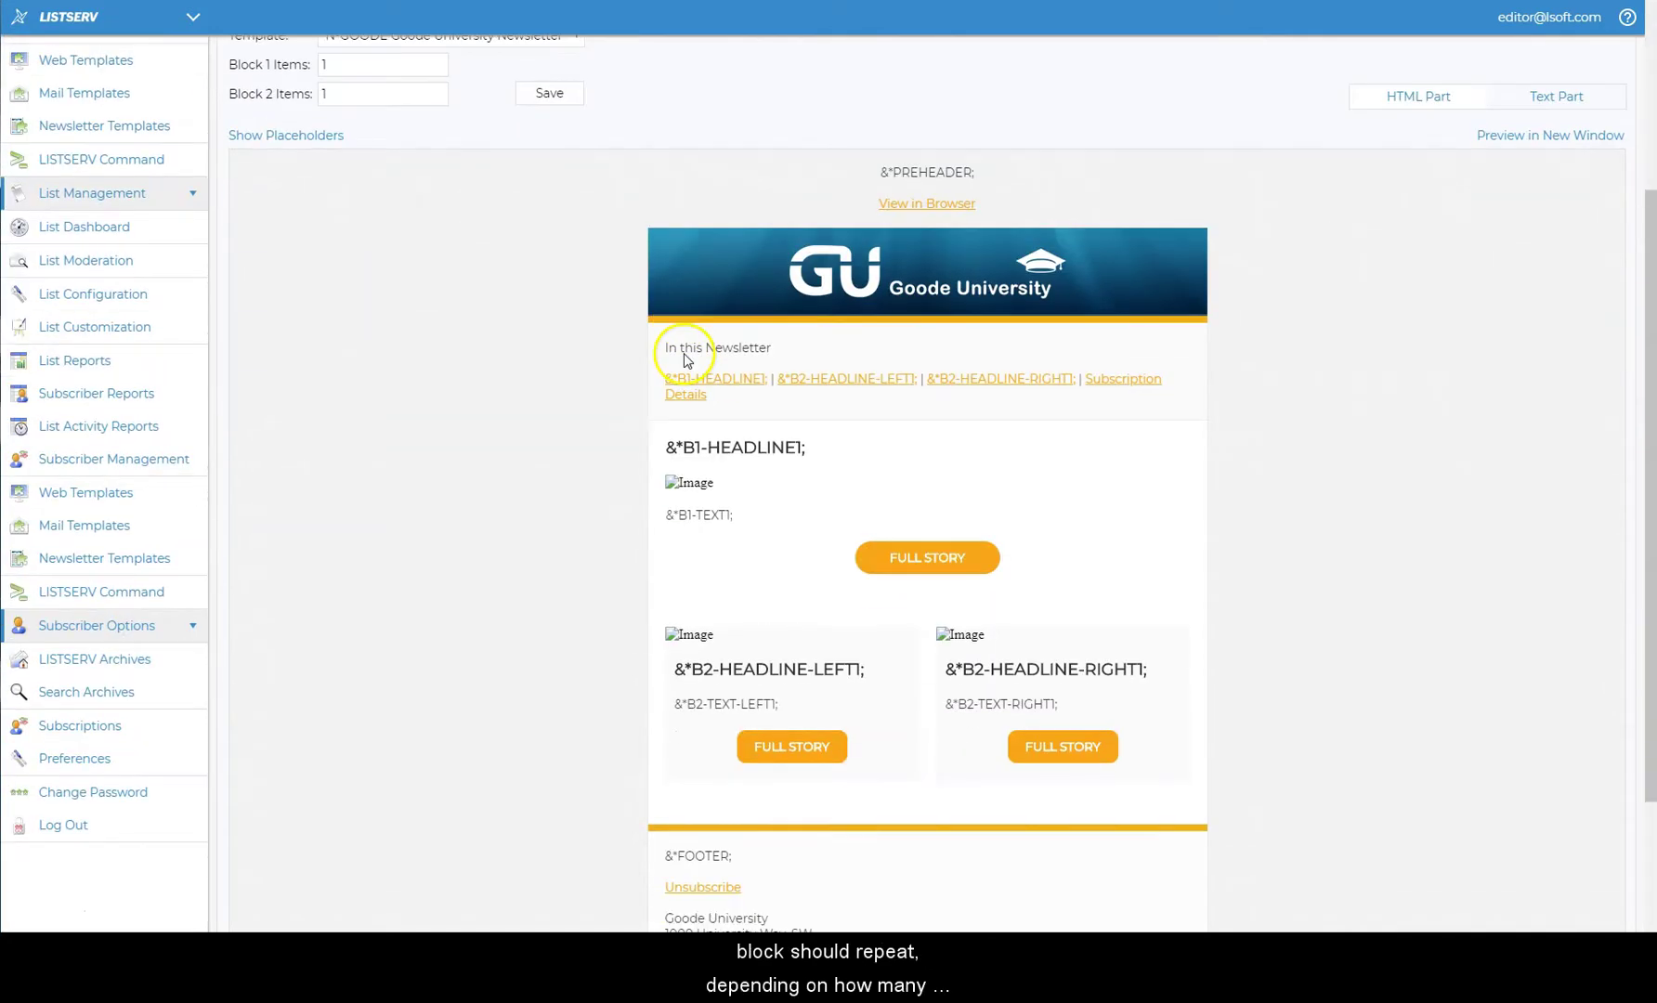
scroll(536, 451, "down", 2)
scroll(525, 459, "up", 5)
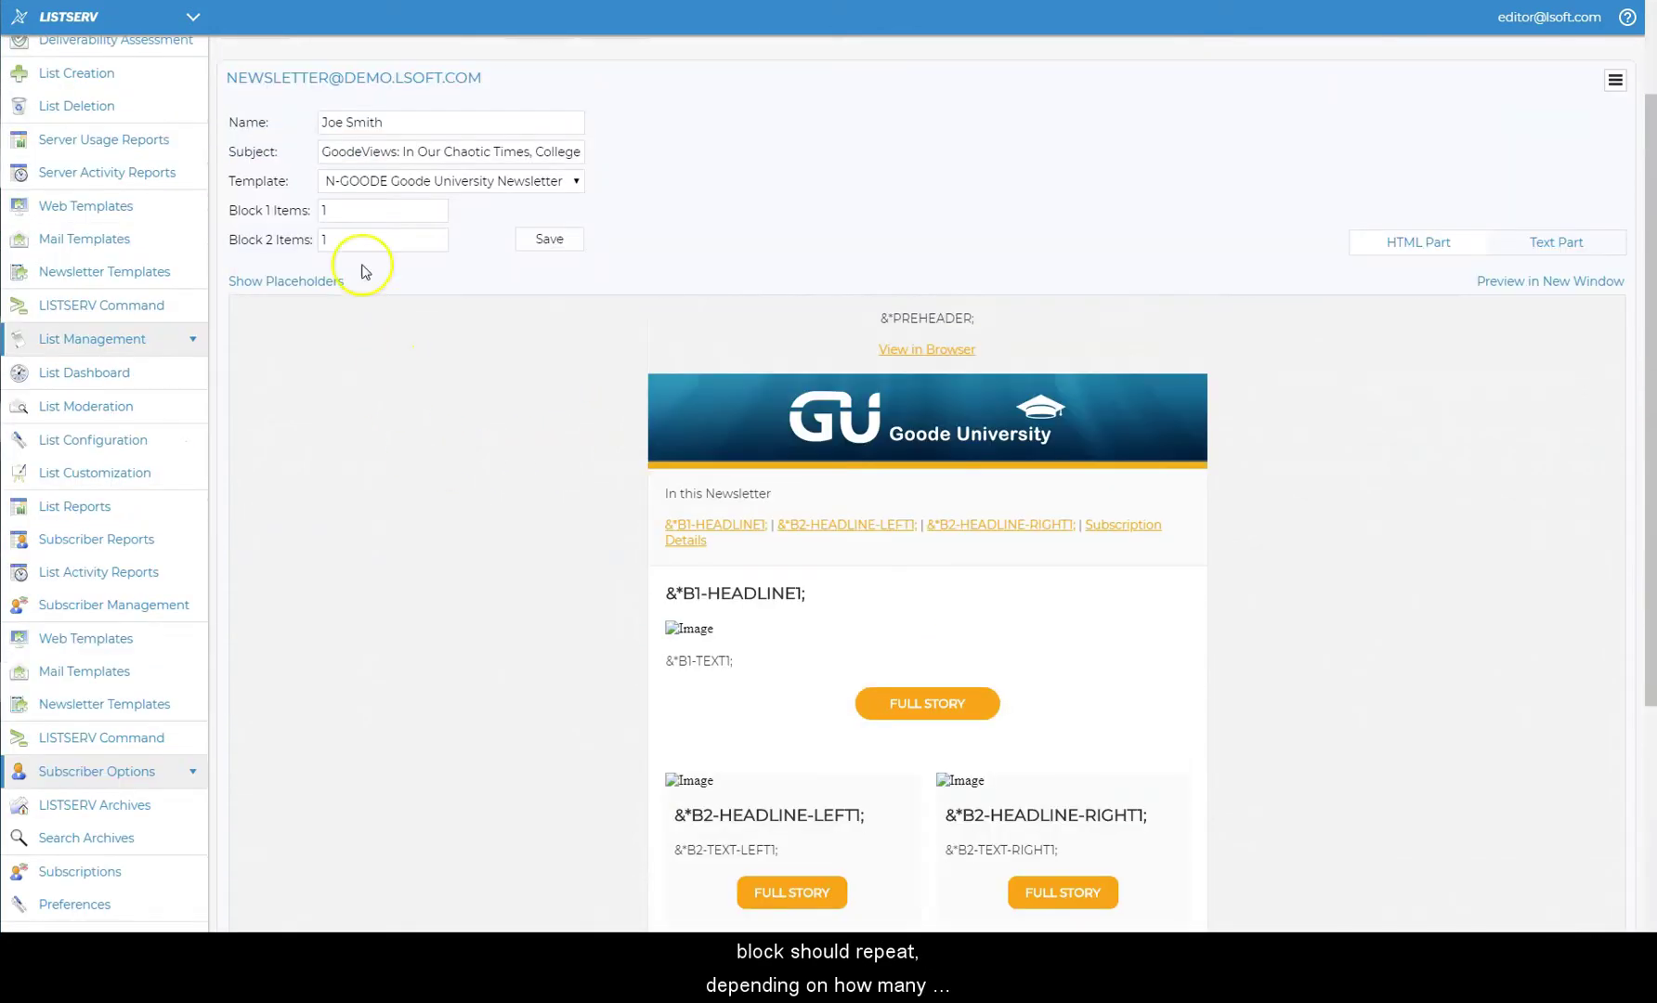
Step: Set Block 1 and Block 2 to 2 items each, save, and review the result
left_click(351, 218)
key("BackSpace")
type("2")
left_click(334, 240)
key("BackSpace")
type("2")
left_click(528, 238)
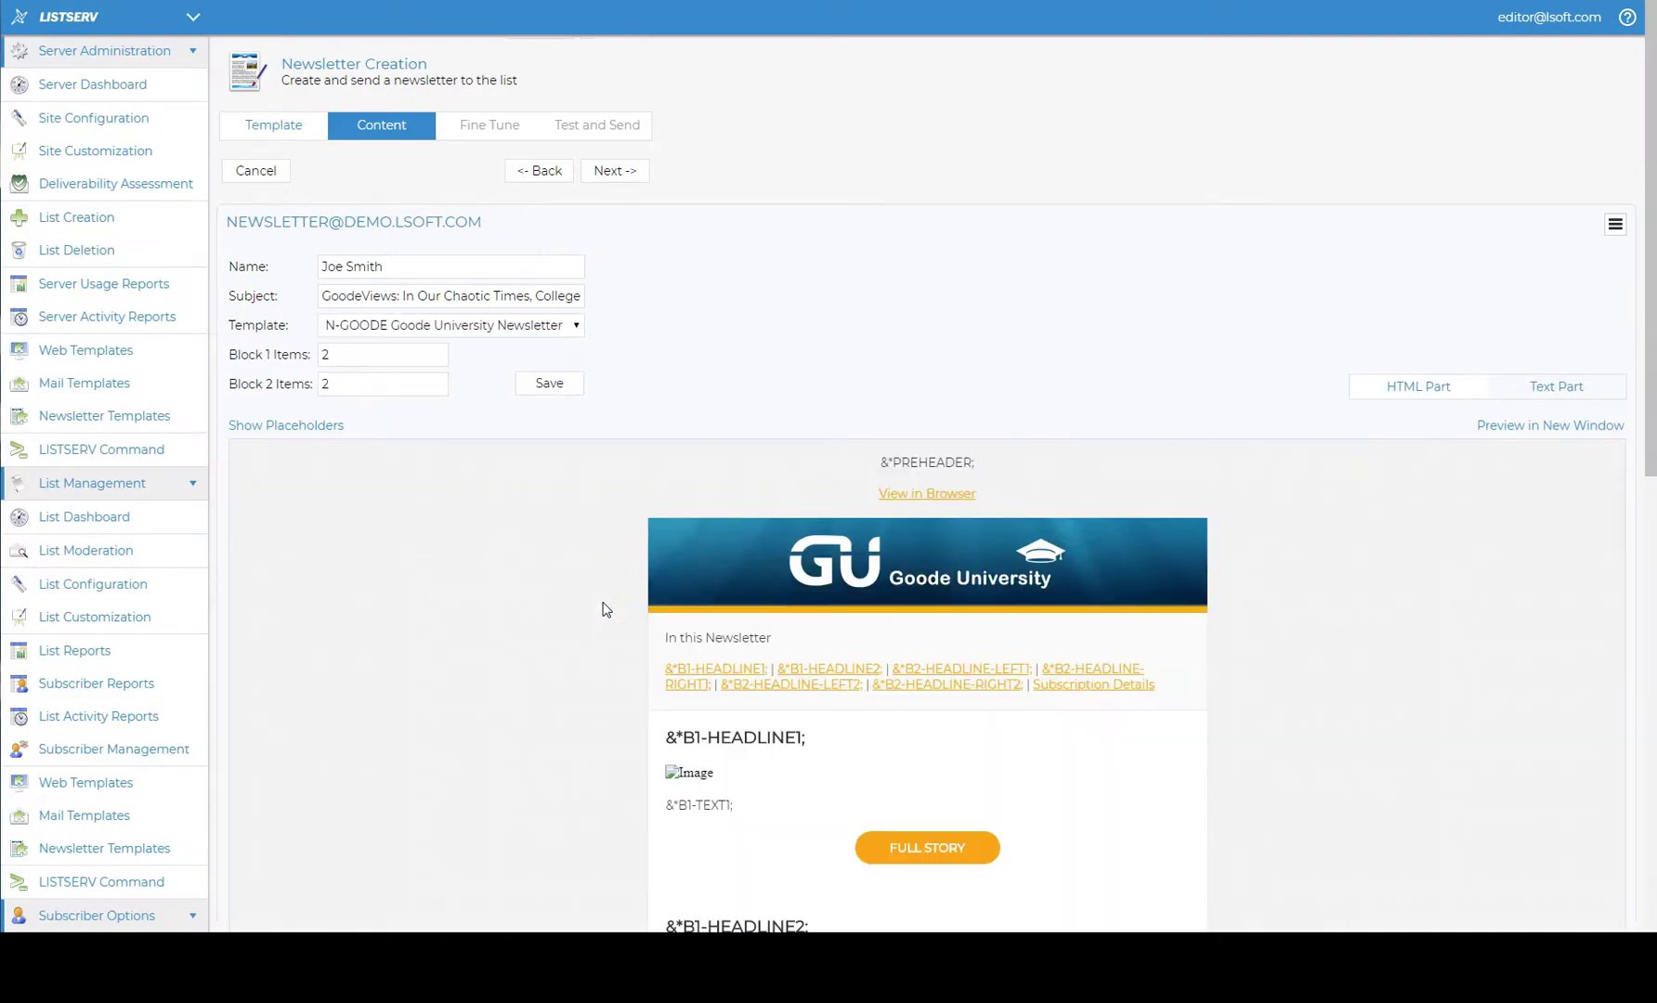
scroll(604, 606, "down", 1)
scroll(605, 609, "down", 6)
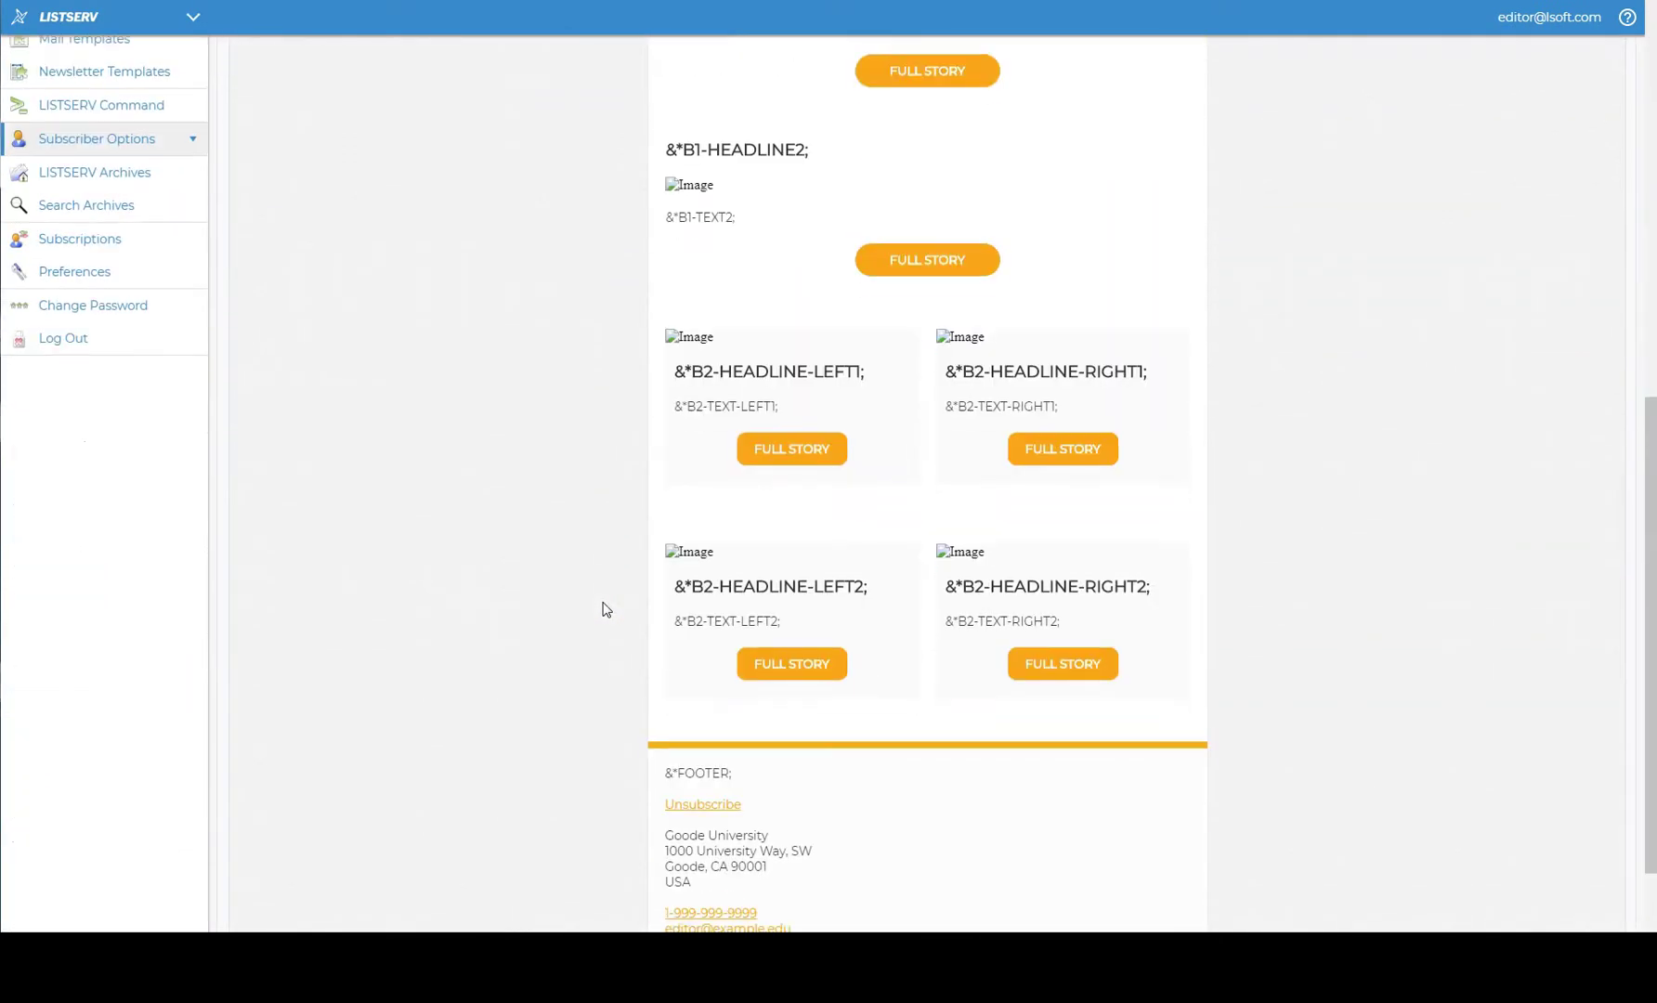
scroll(605, 610, "up", 7)
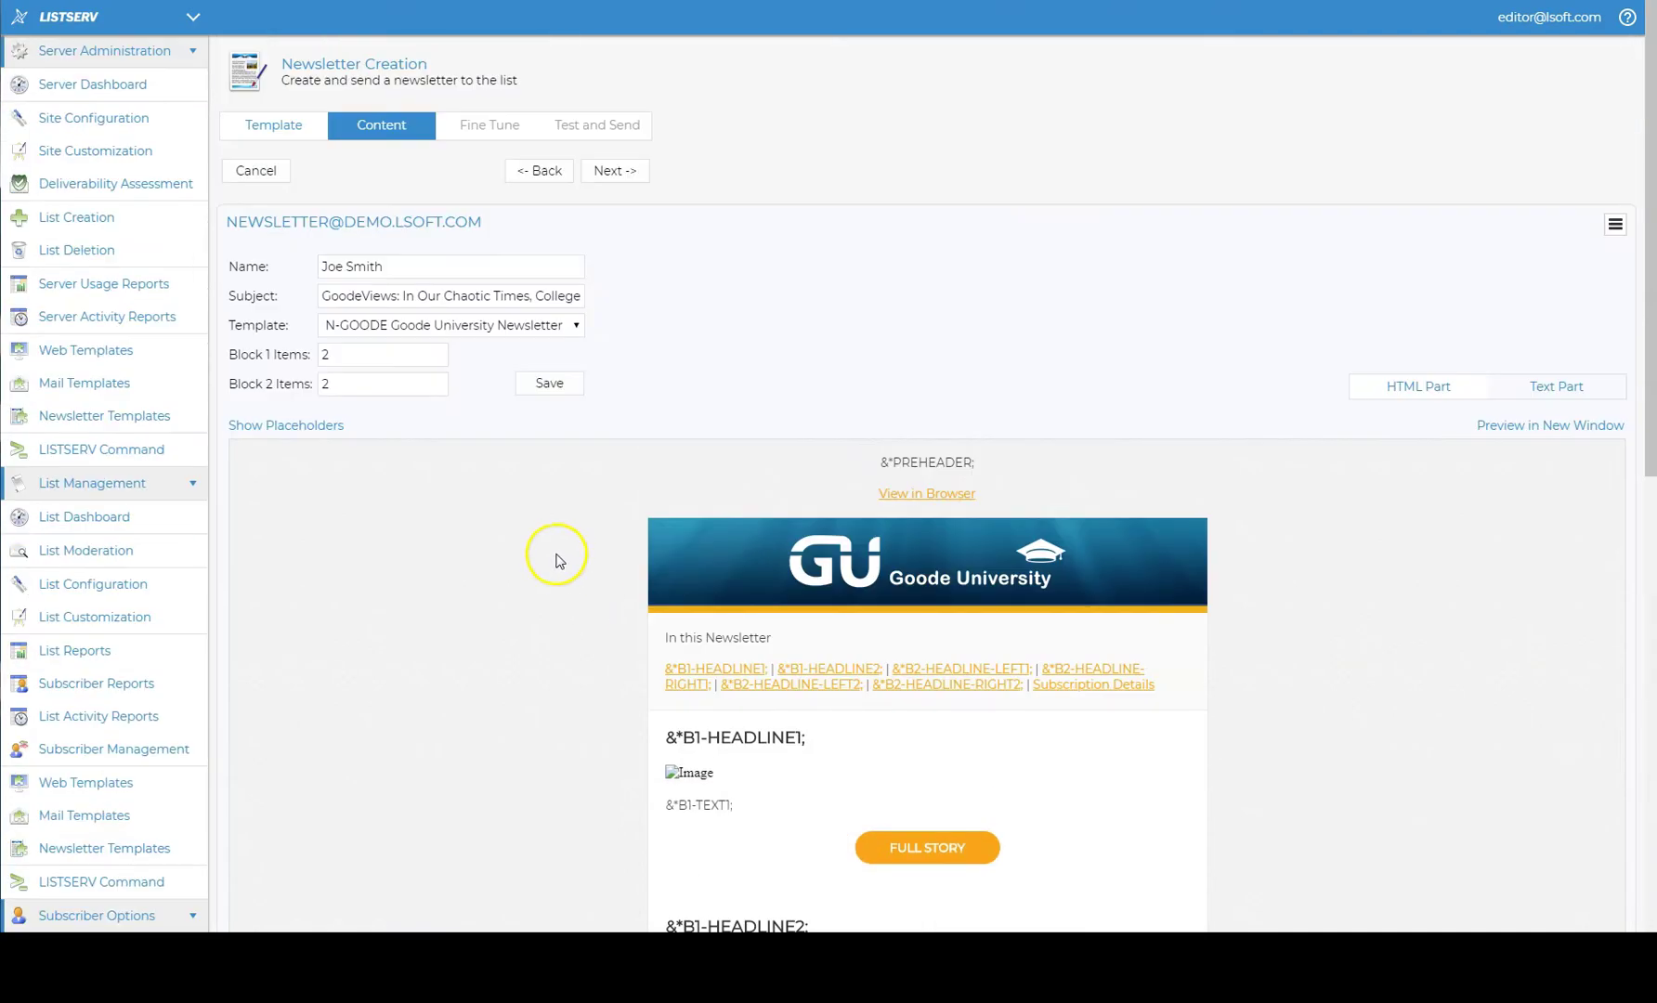
Step: Set both blocks back to 1 item each and save
double_click(325, 355)
type("1")
key("Tab")
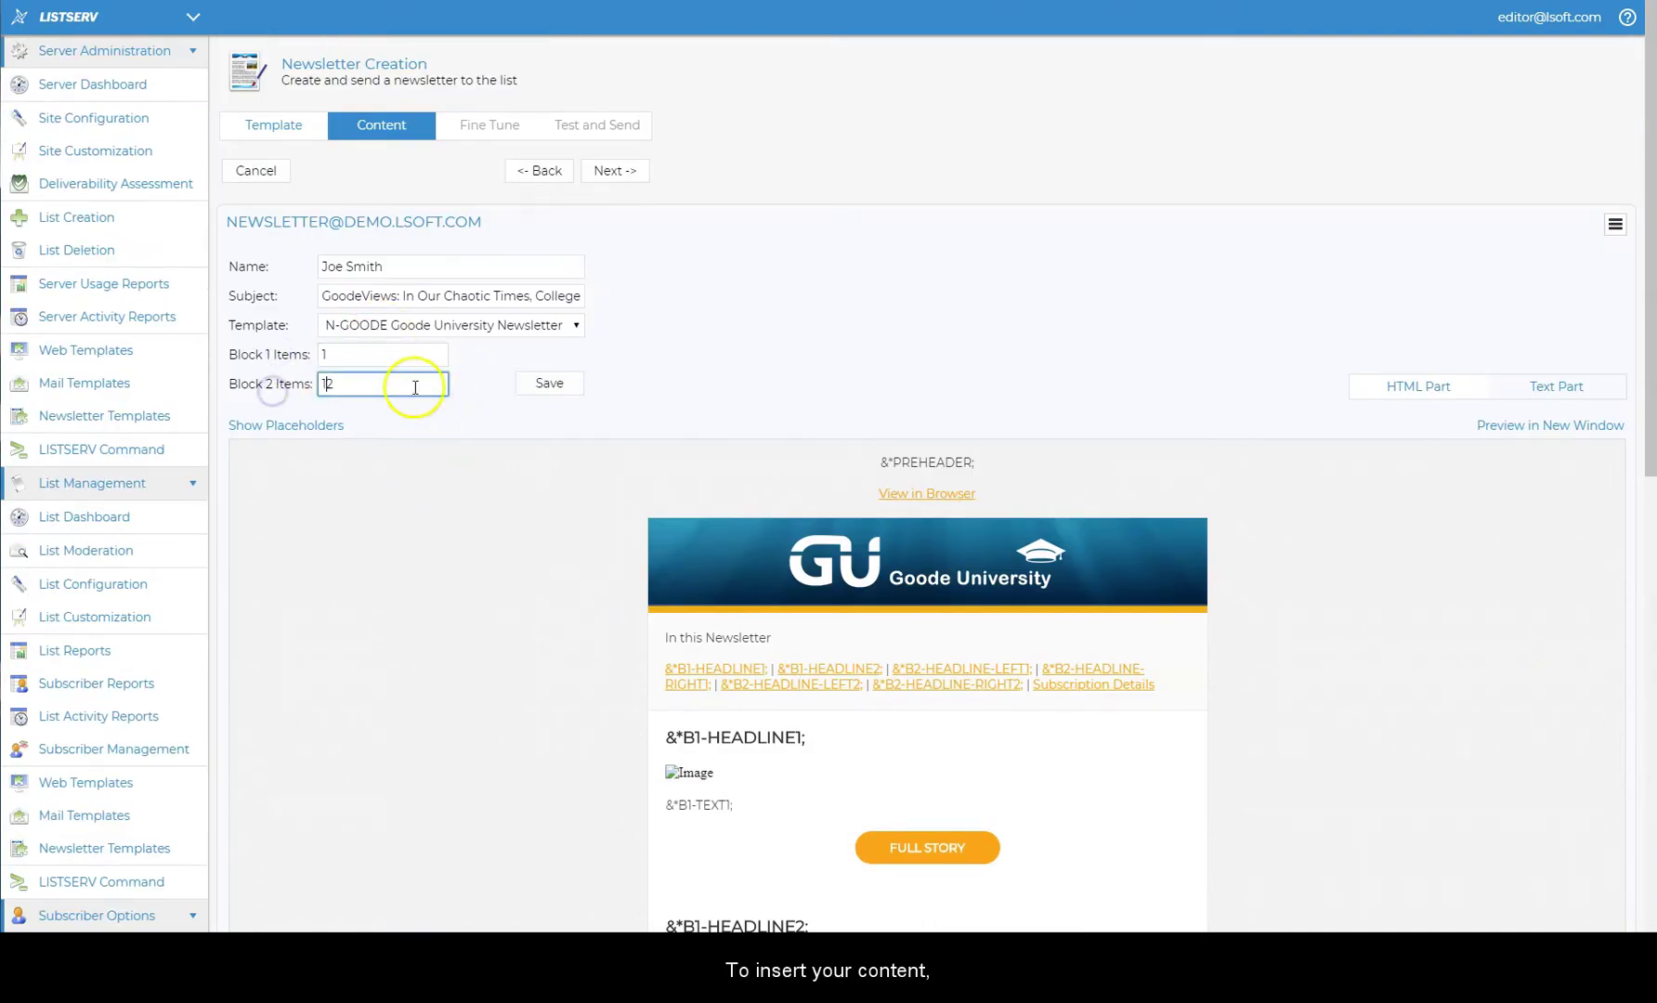
type("1")
left_click(548, 383)
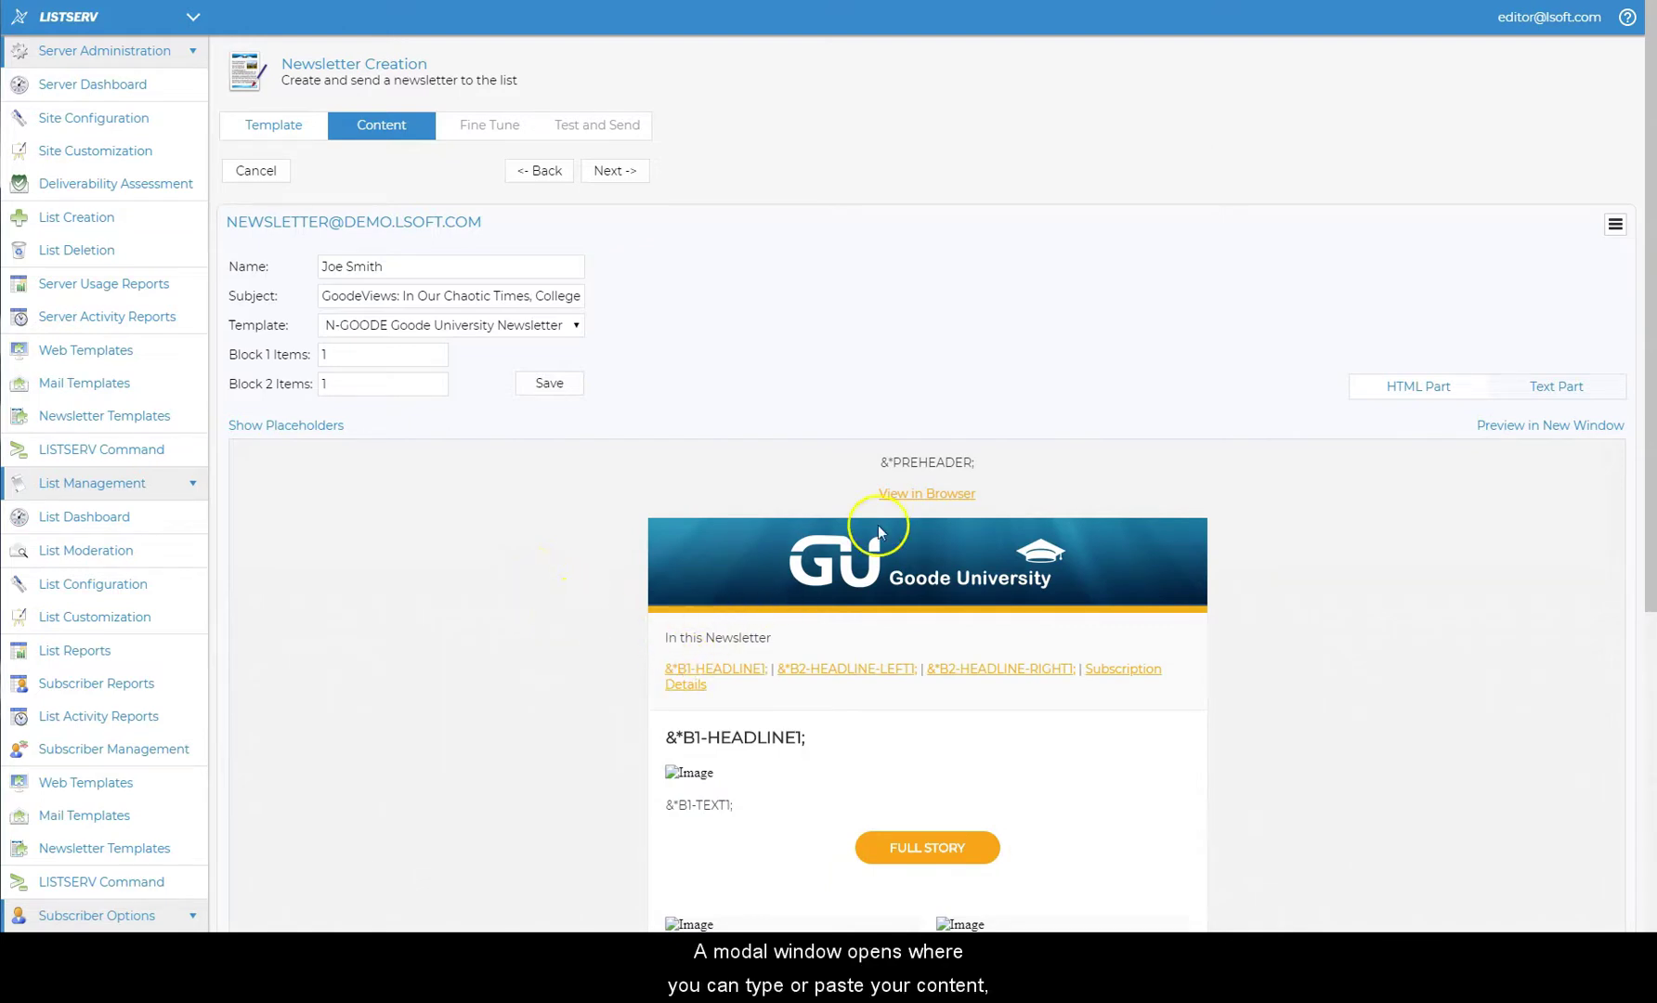
Step: Paste in the preheader text and the lead story headline
left_click(946, 464)
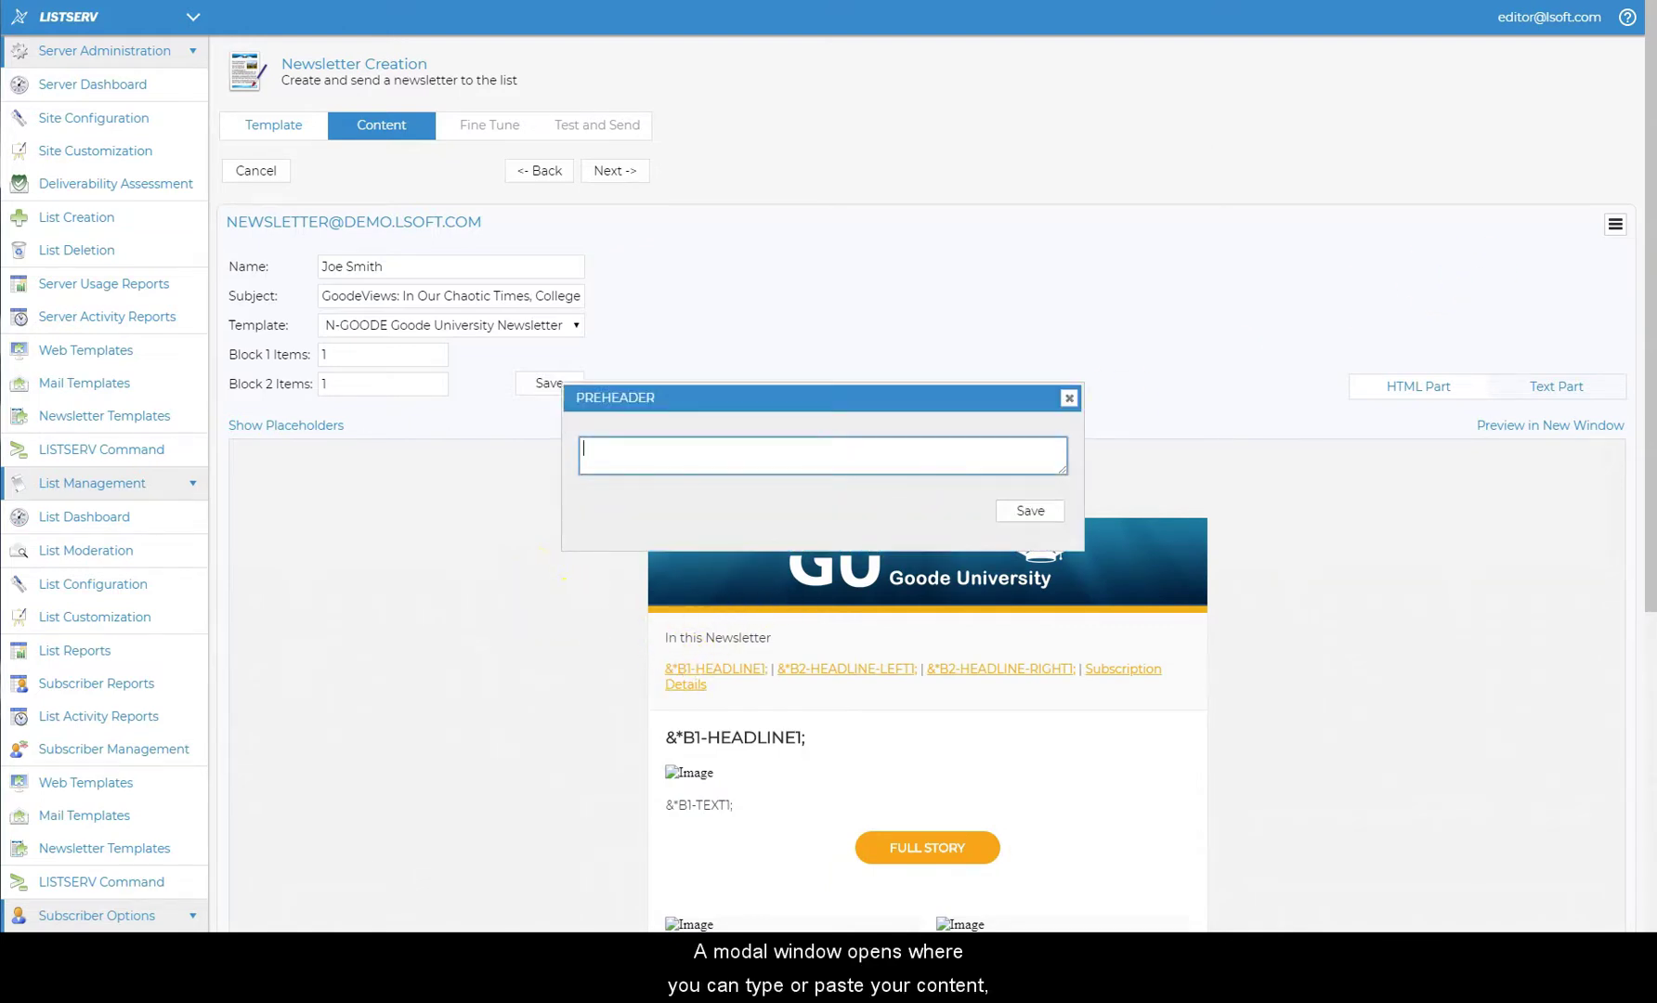
left_click(751, 448)
type("Campus and community news, views and fun things to do.")
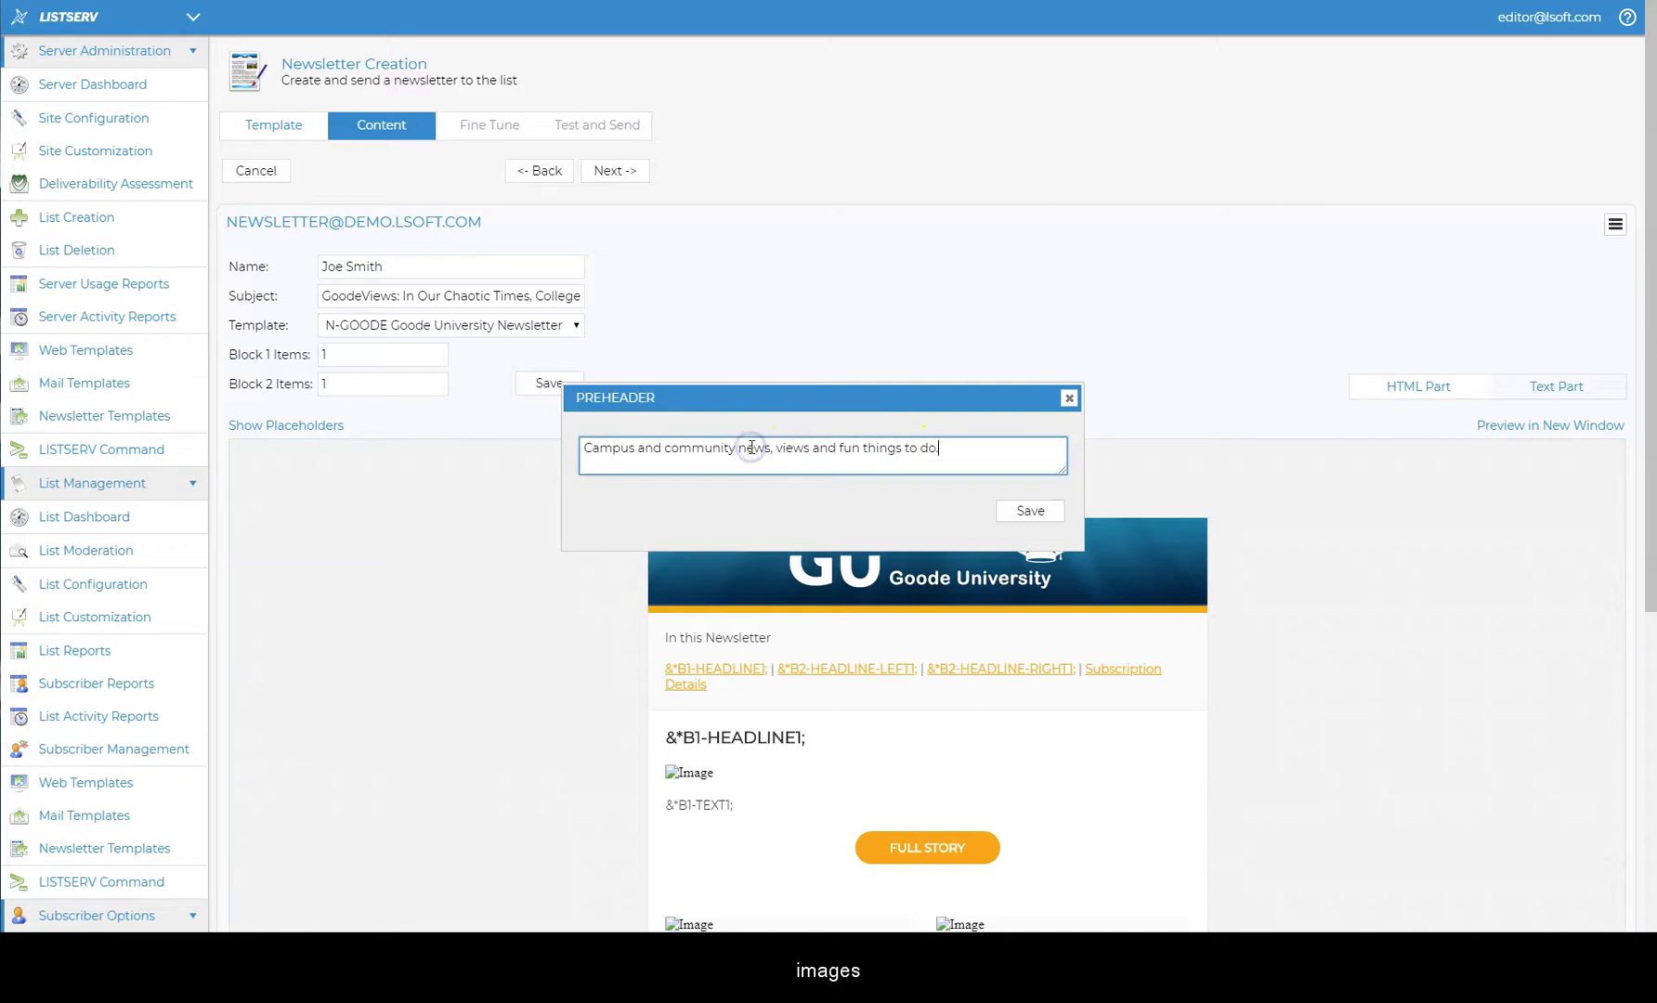
left_click(736, 737)
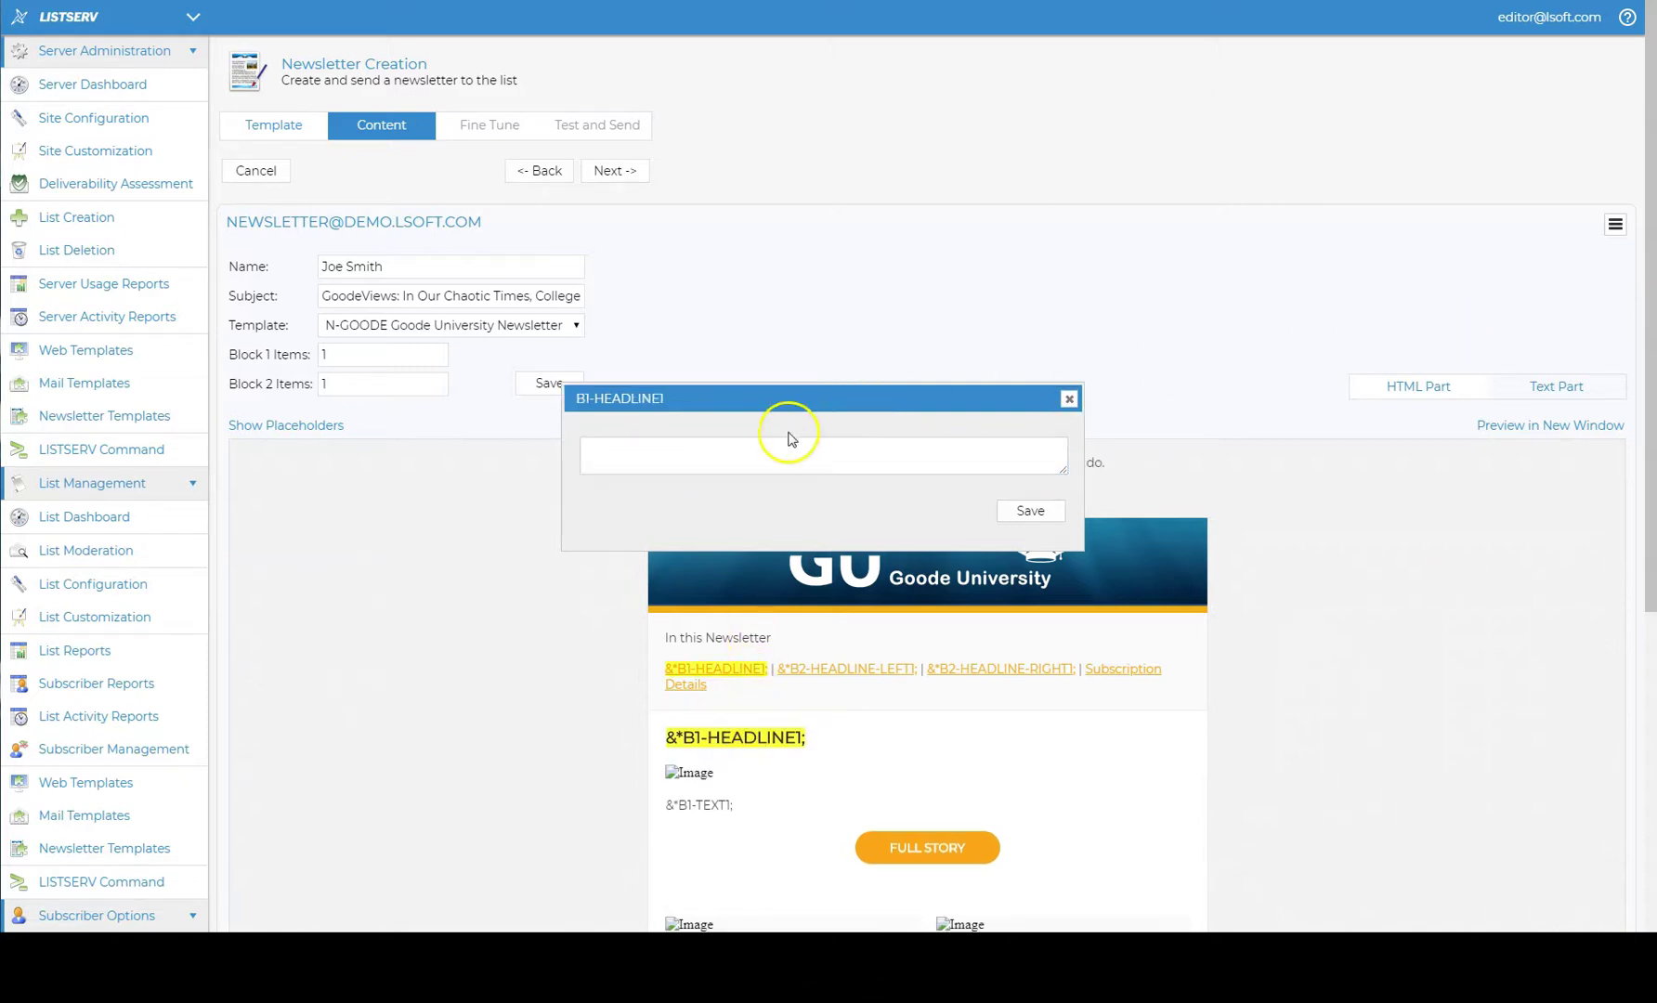
left_click(767, 455)
type("GoodeViews: In Our Chaotic Times, College Can Be a Comfort")
Step: Add the lead story's photo address and its Q&A text
left_click(695, 772)
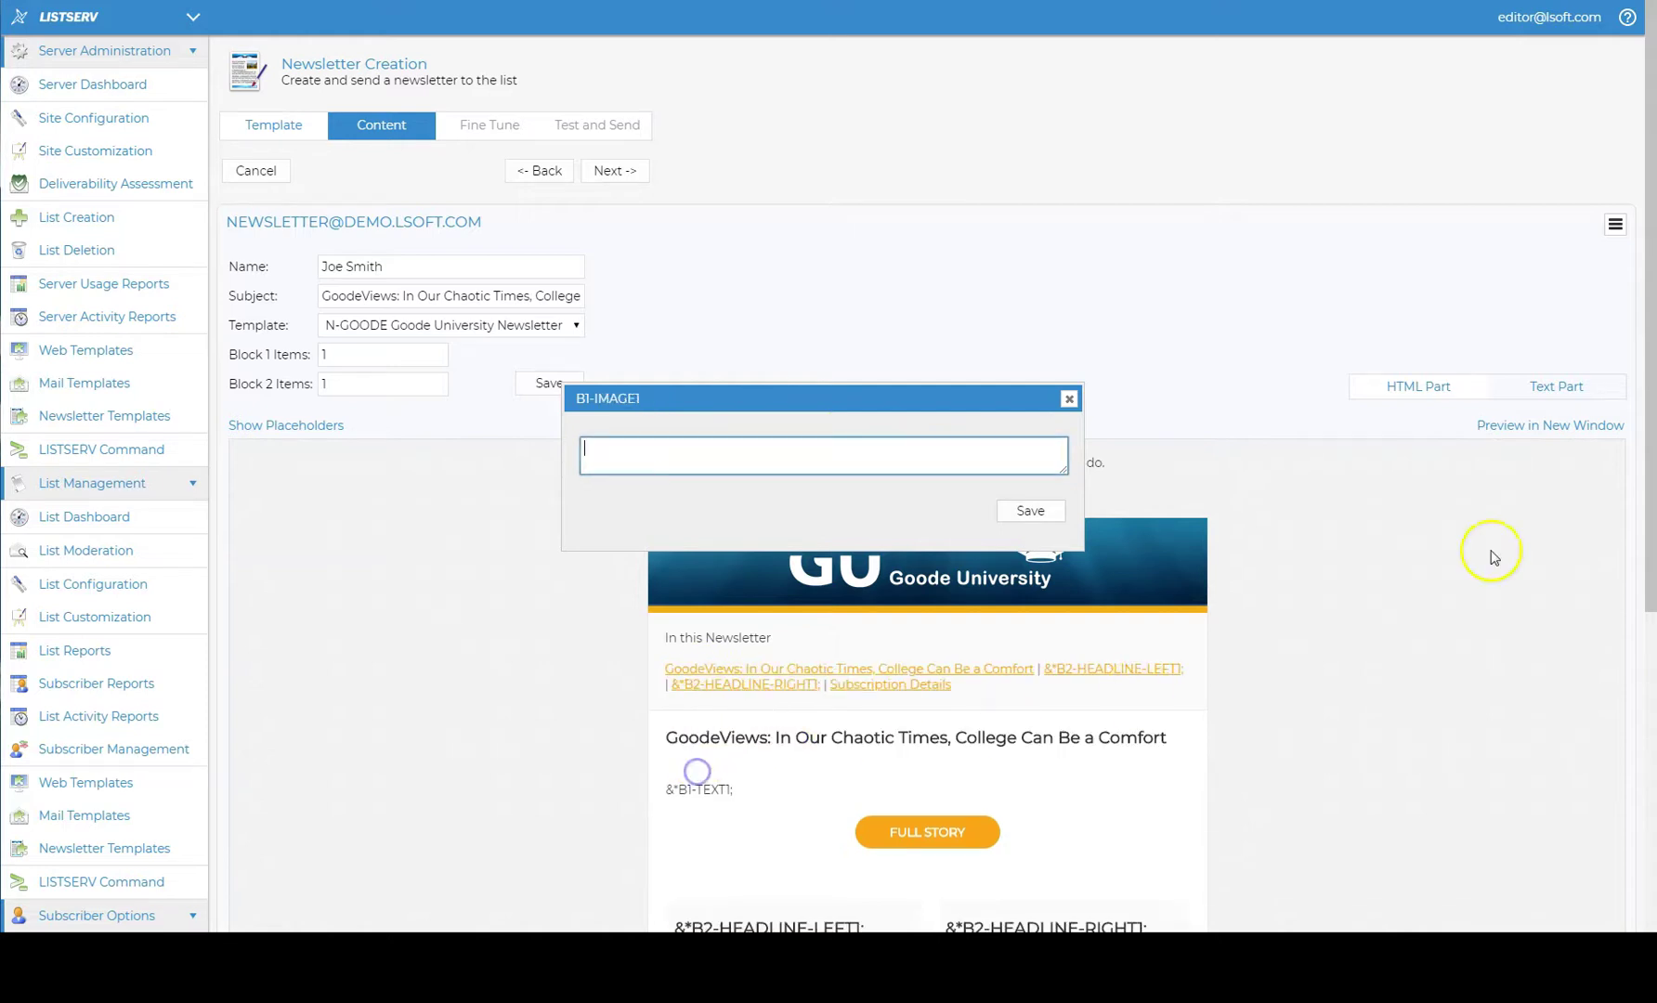
left_click(927, 454)
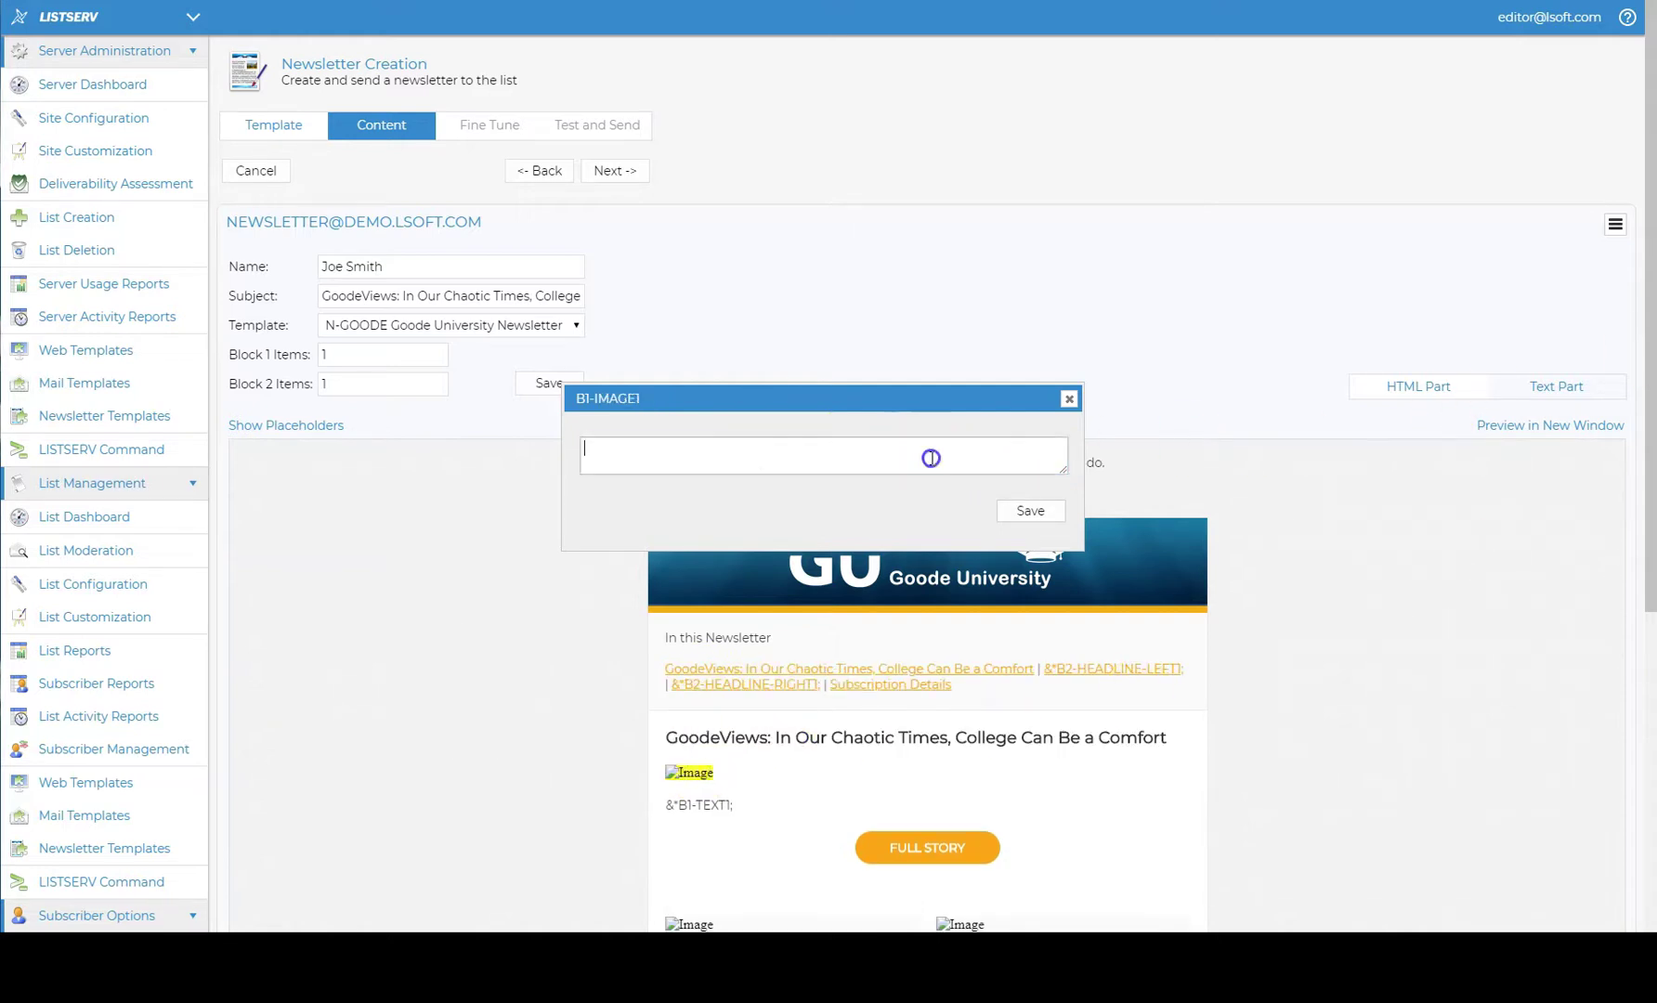
key("ctrl+v")
left_click(721, 805)
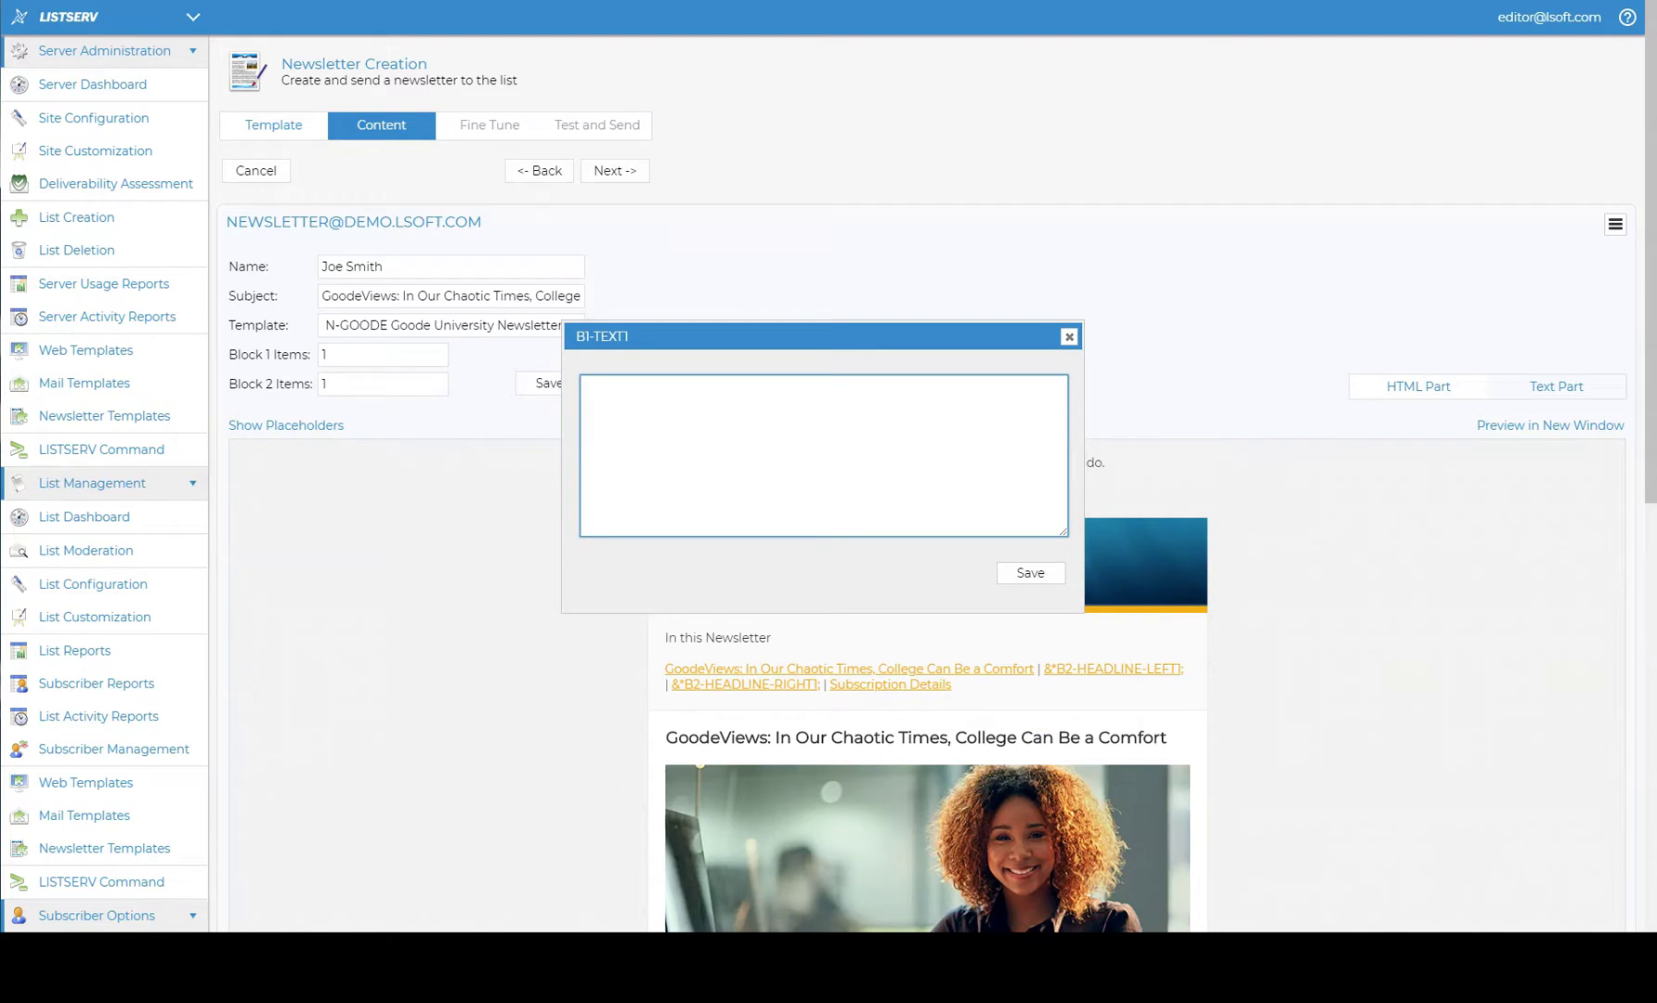
left_click(857, 464)
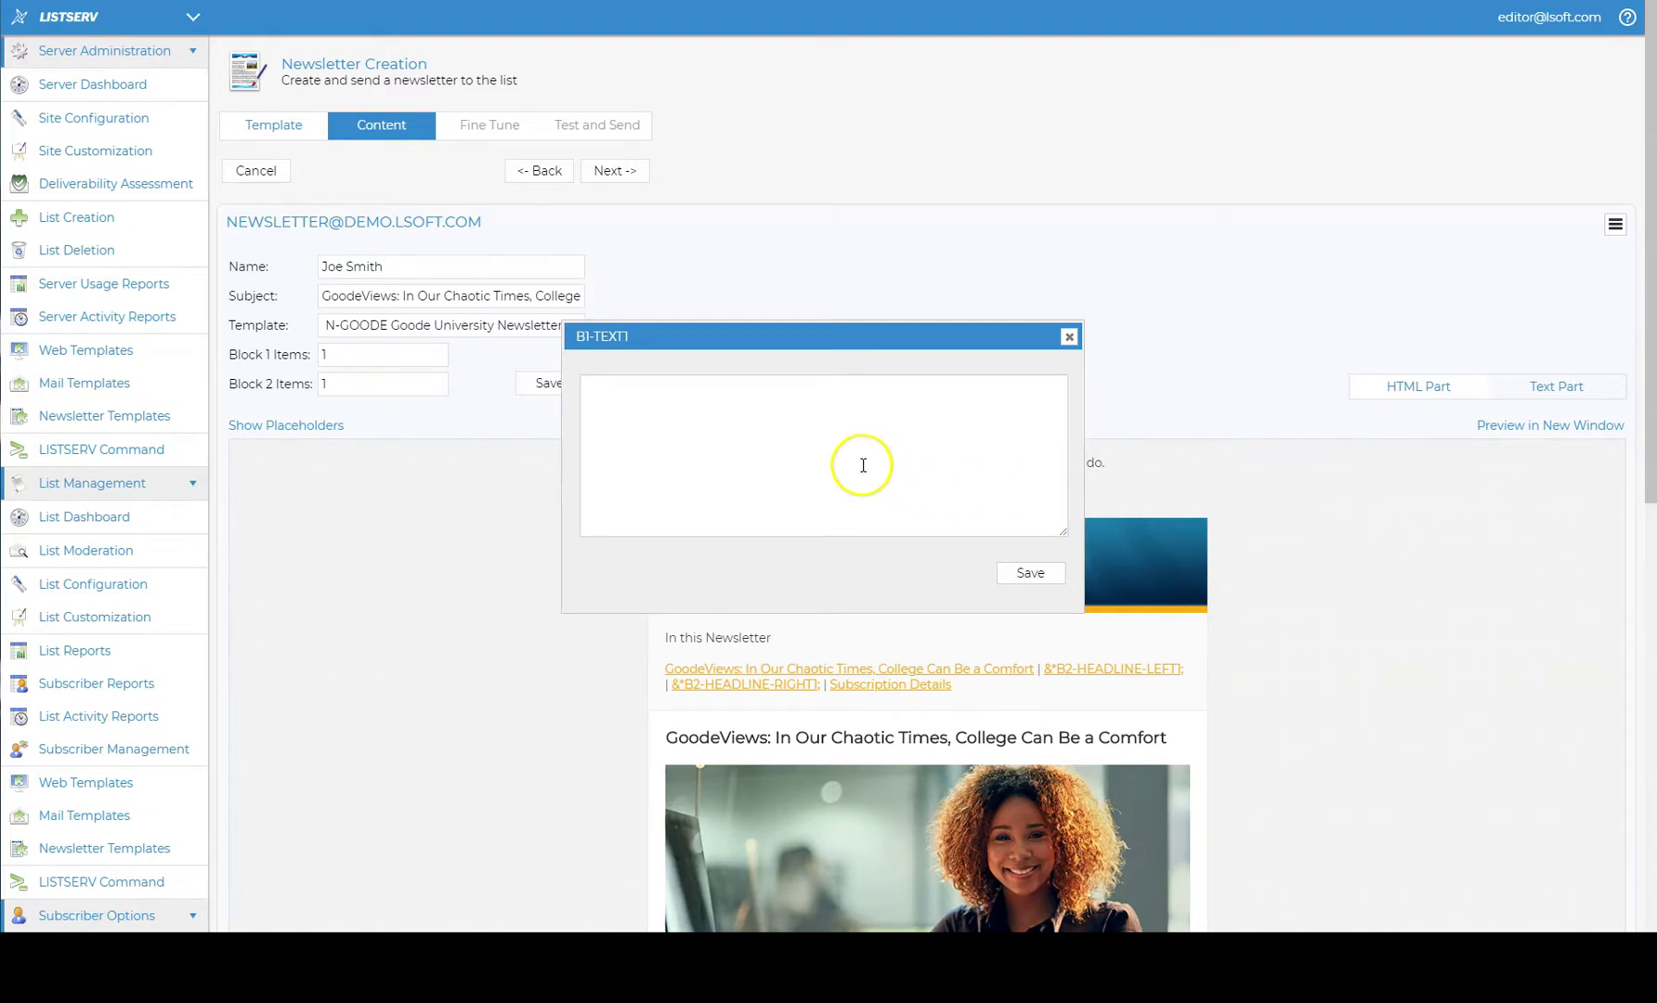
type("Q: There's a lot uncertainty, divisiveness and even a sense of chaos in the United States and around the world. How are you seeing that affect life for college students?  A: Yes, the growing polarization in society is the reality of our times and is impacting Goode and other campus communities. We are certainly seeing a higher number of students visiting the Counseling Center with anxious and overwhelmed feelings. This is a very real a concern among Goode leadership, and we want students to feel a sense of comfort in the campus environment.")
scroll(857, 483, "down", 5)
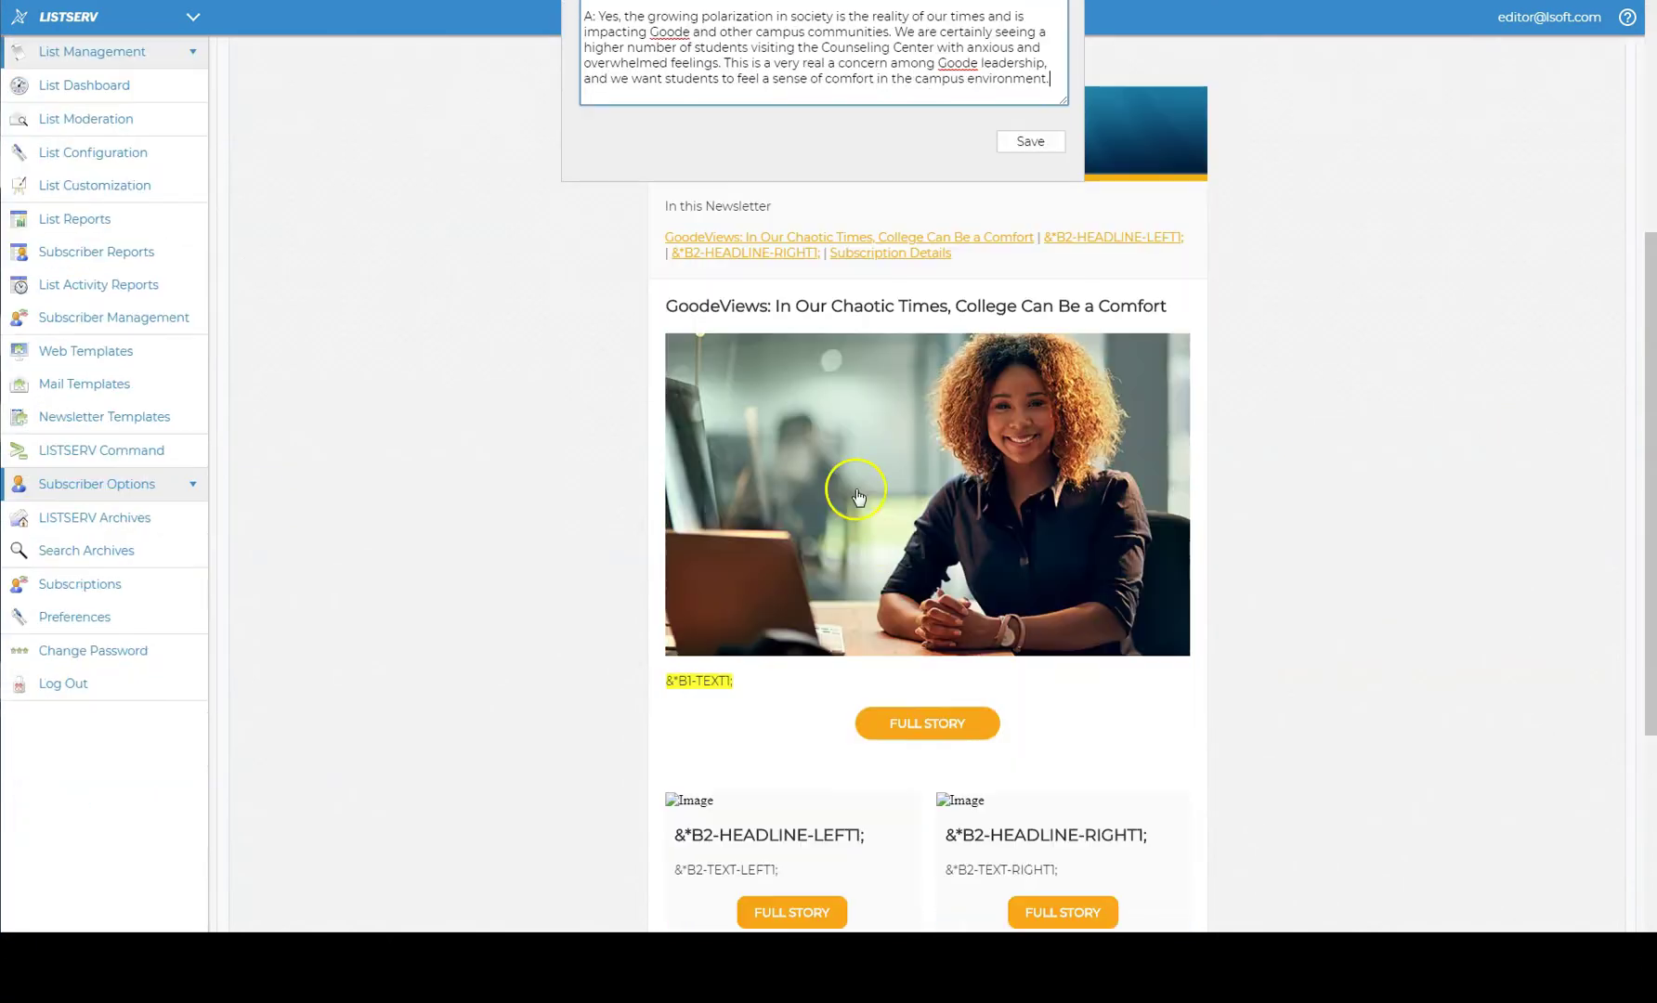
left_click(922, 734)
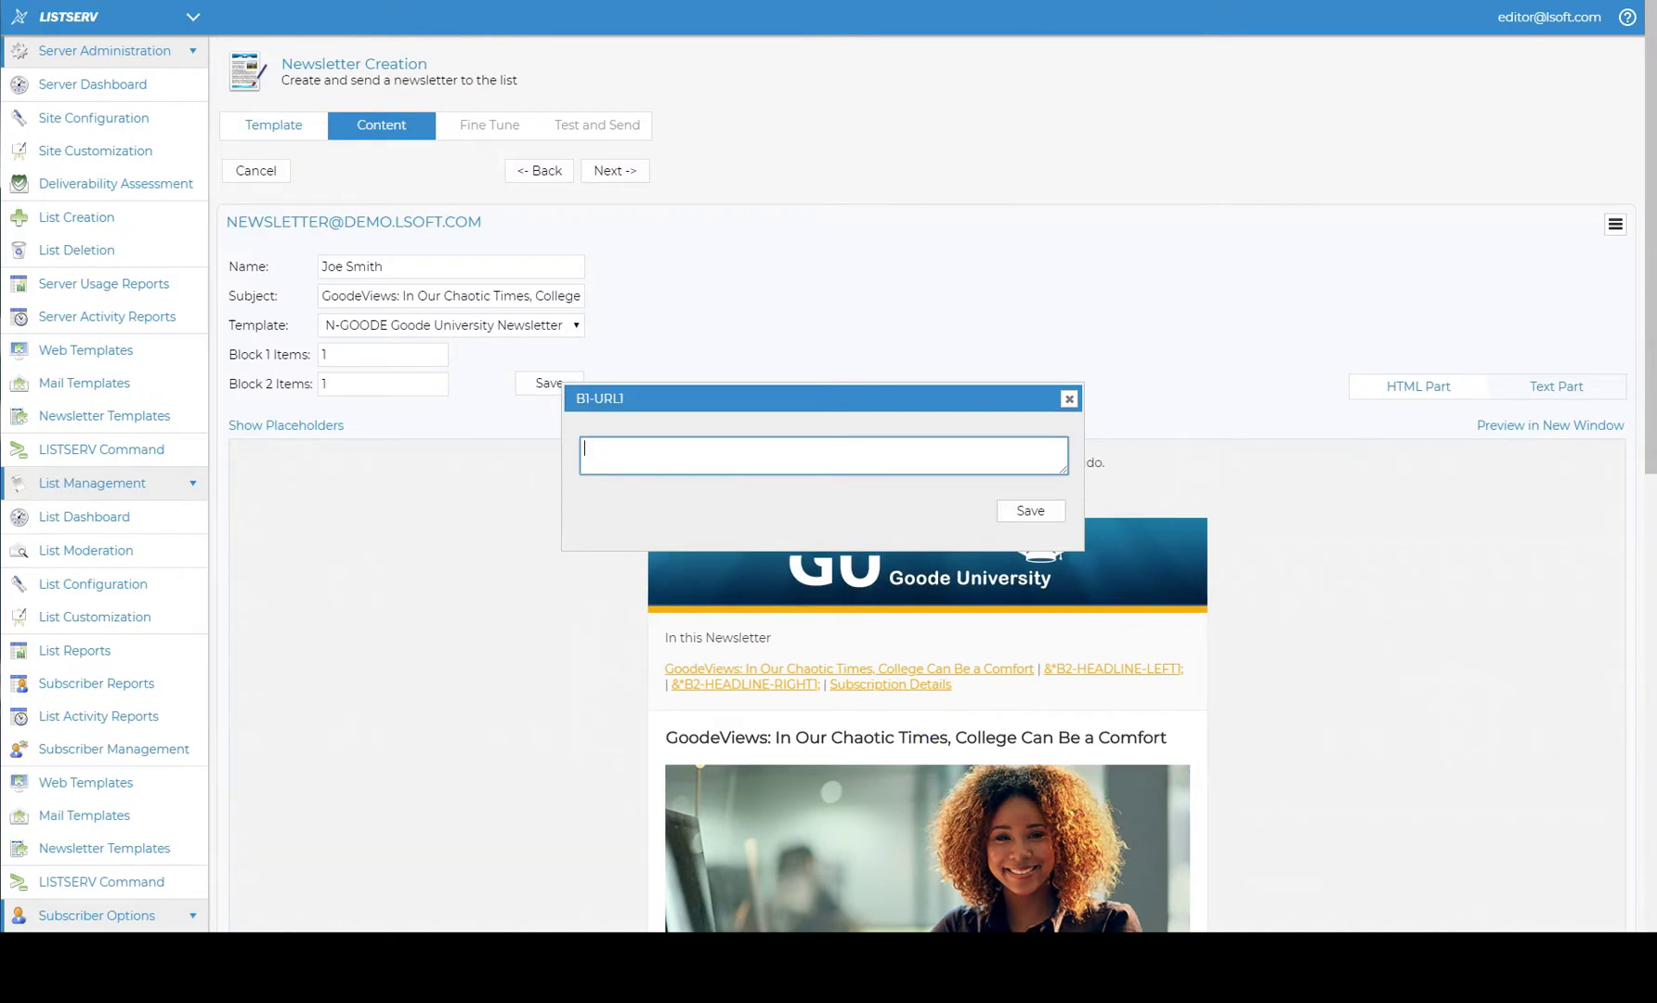
left_click(925, 458)
type("http://www.exampleurl.com")
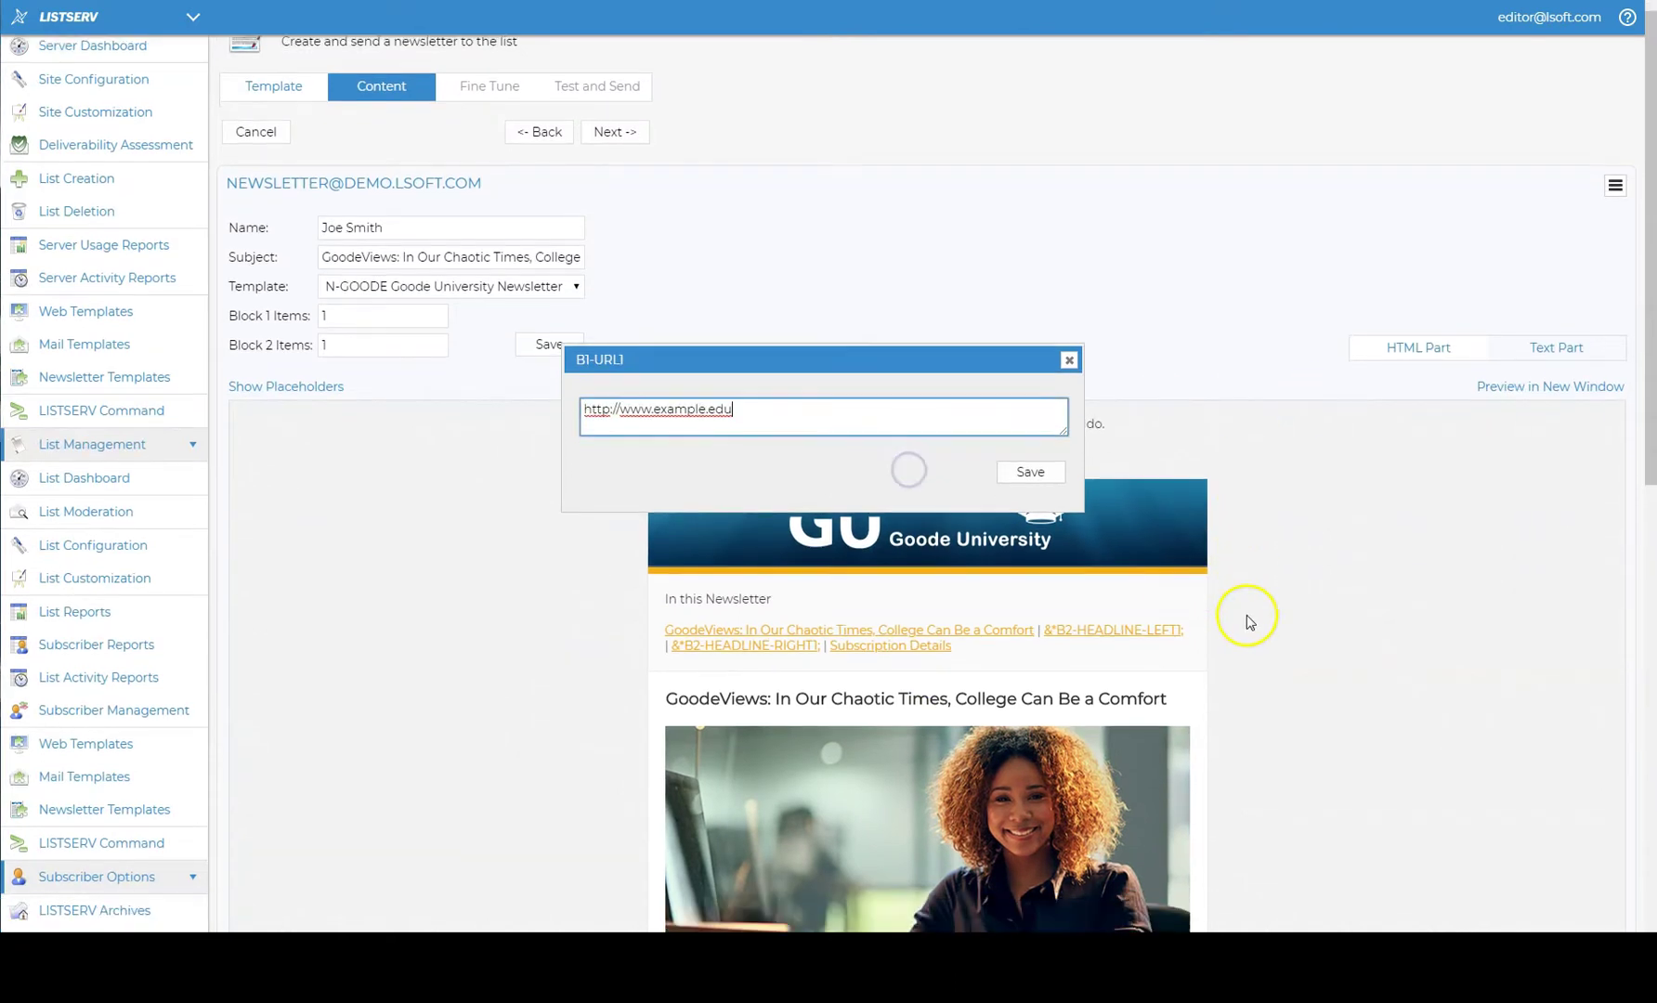
key("Return")
Step: Paste image addresses into the left and right Block 2 image placeholders
left_click(695, 739)
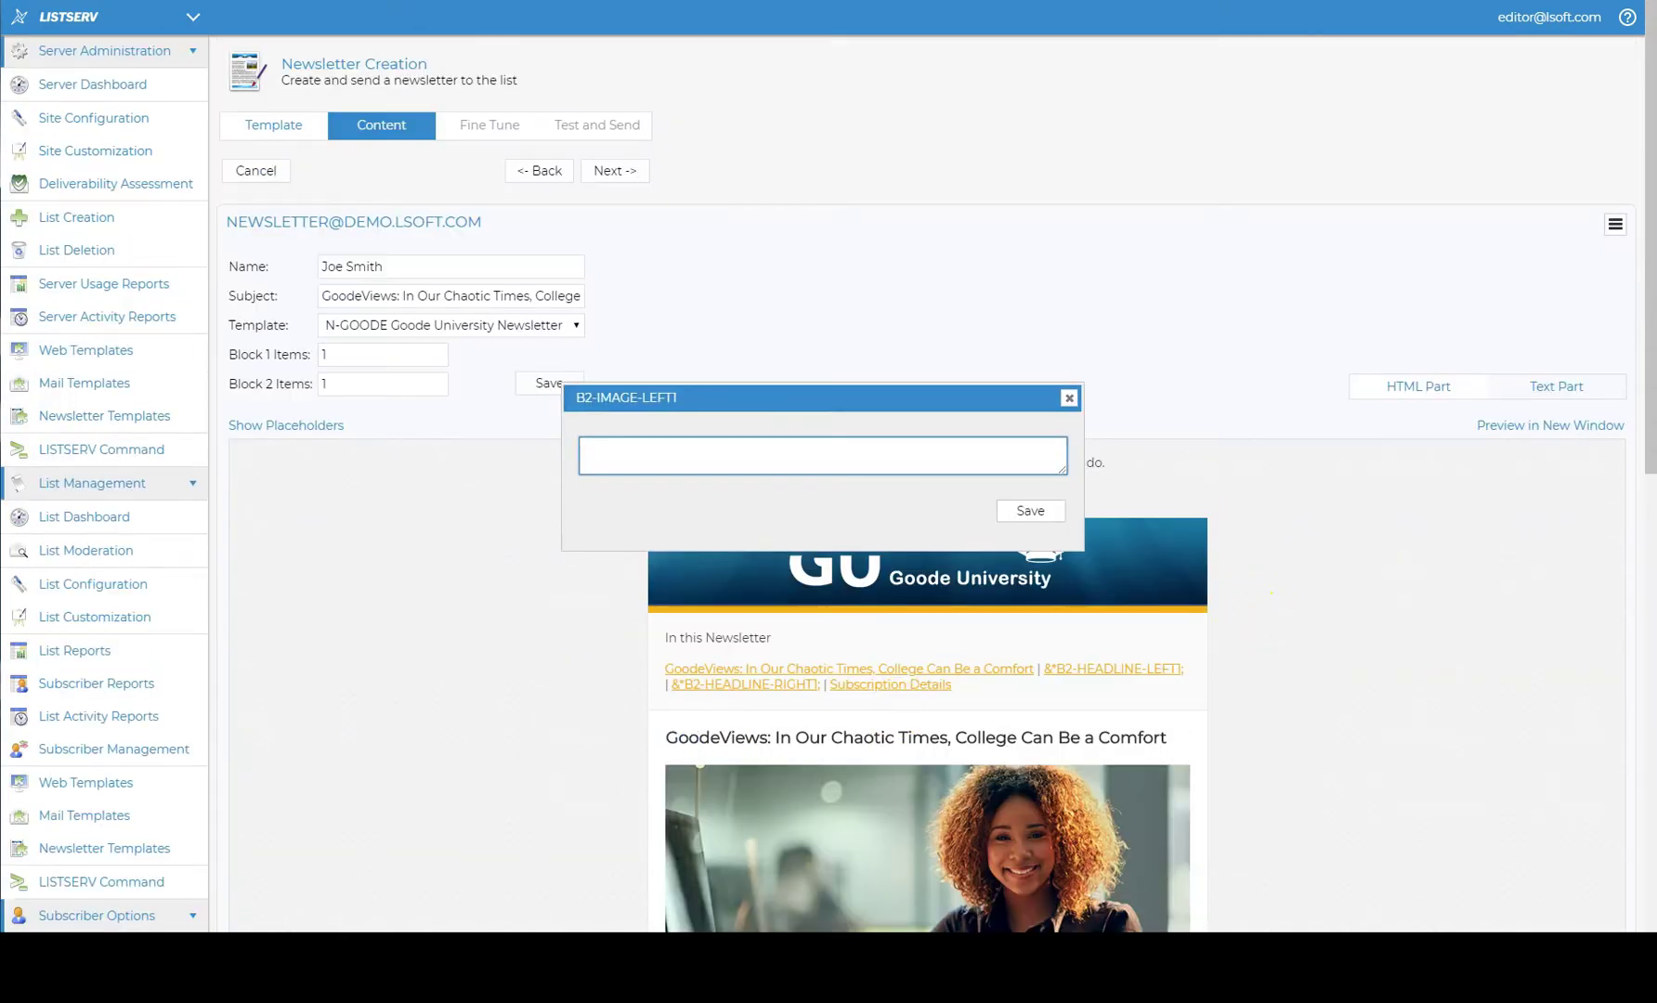
left_click(887, 466)
key("ctrl+v")
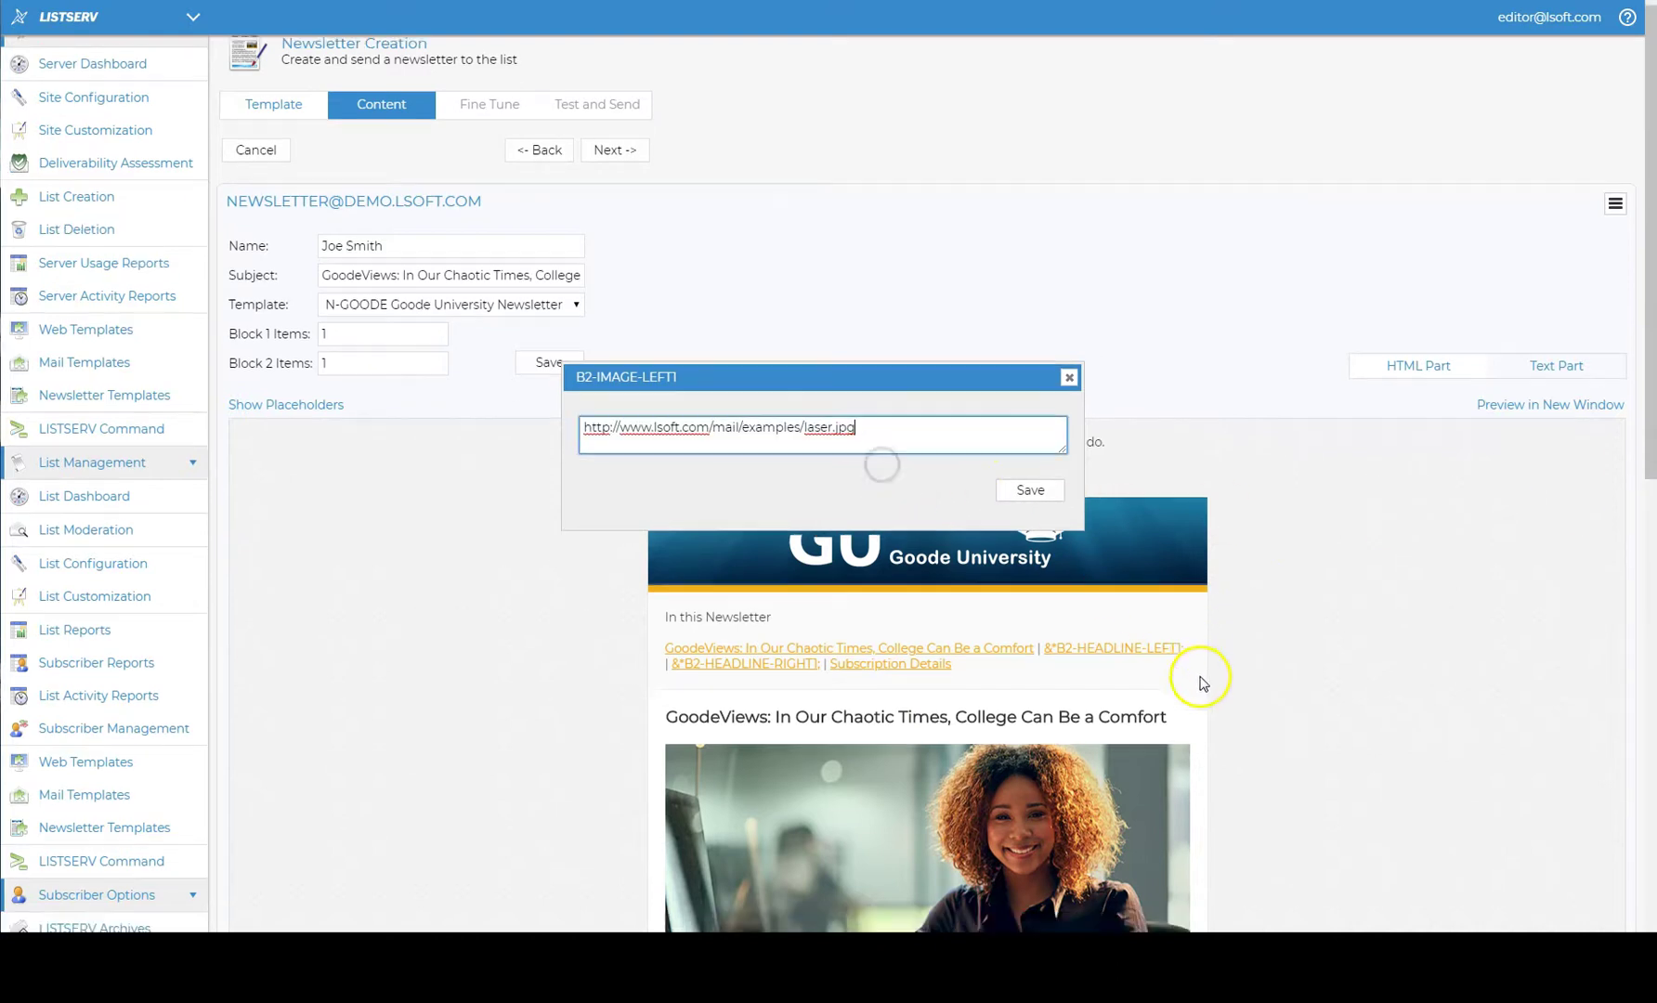
key("Return")
scroll(1022, 725, "down", 2)
left_click(961, 655)
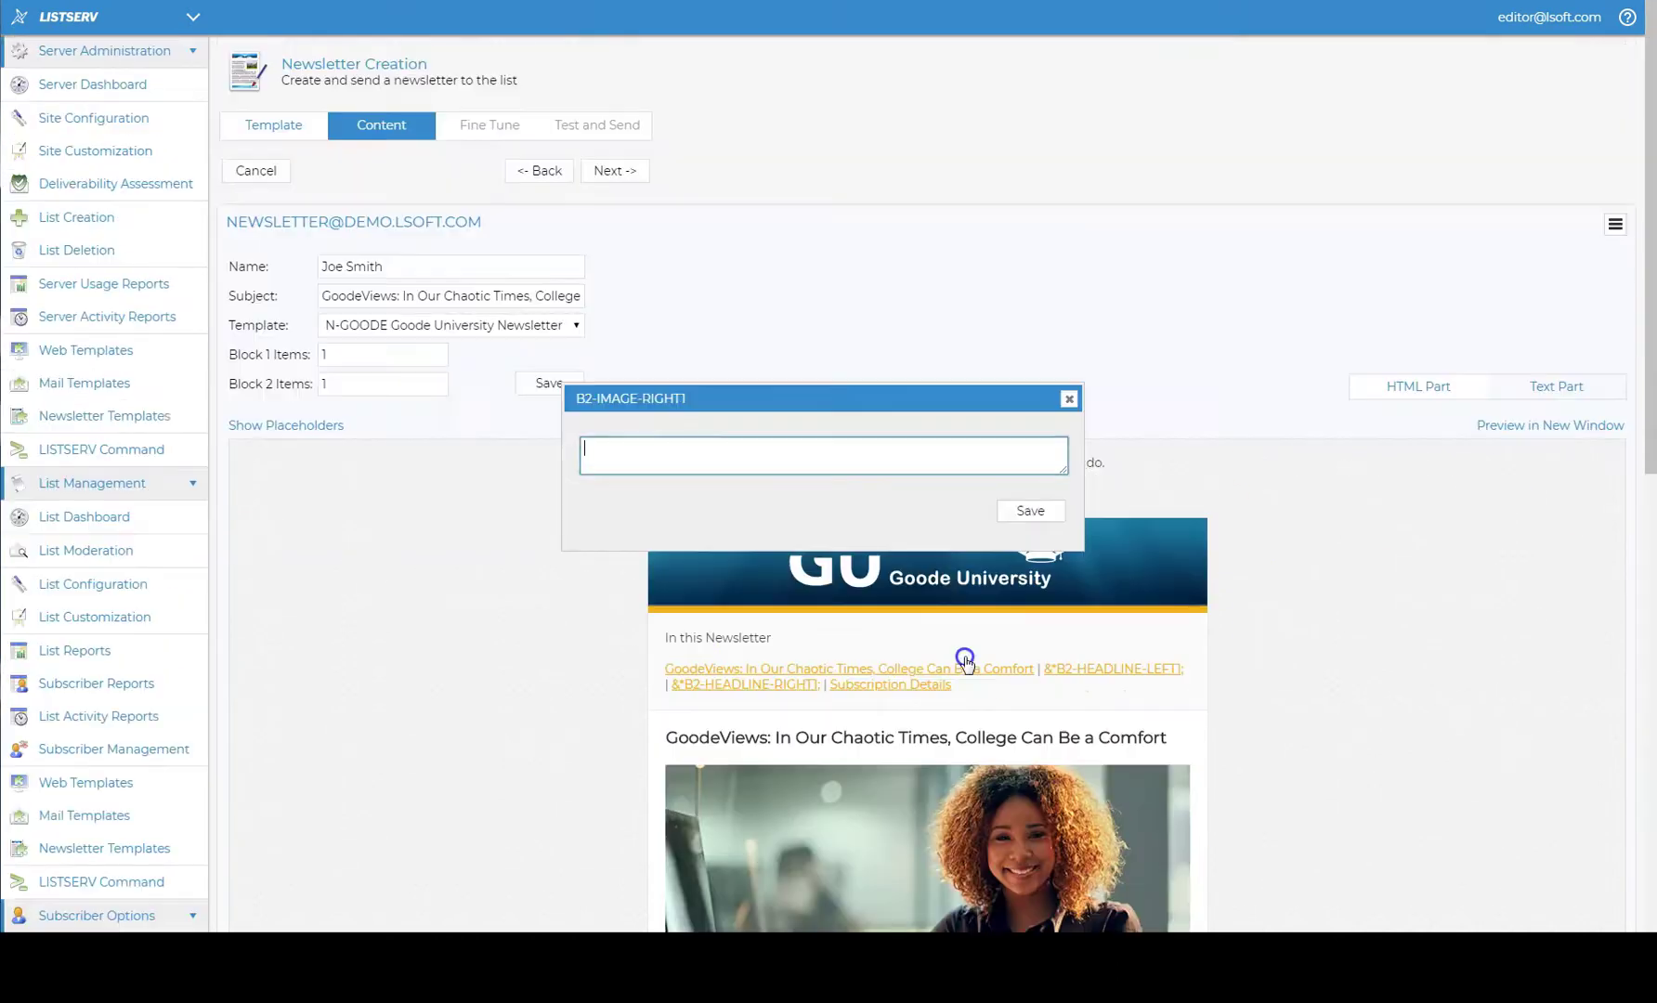
left_click(805, 461)
key("ctrl+v")
key("Return")
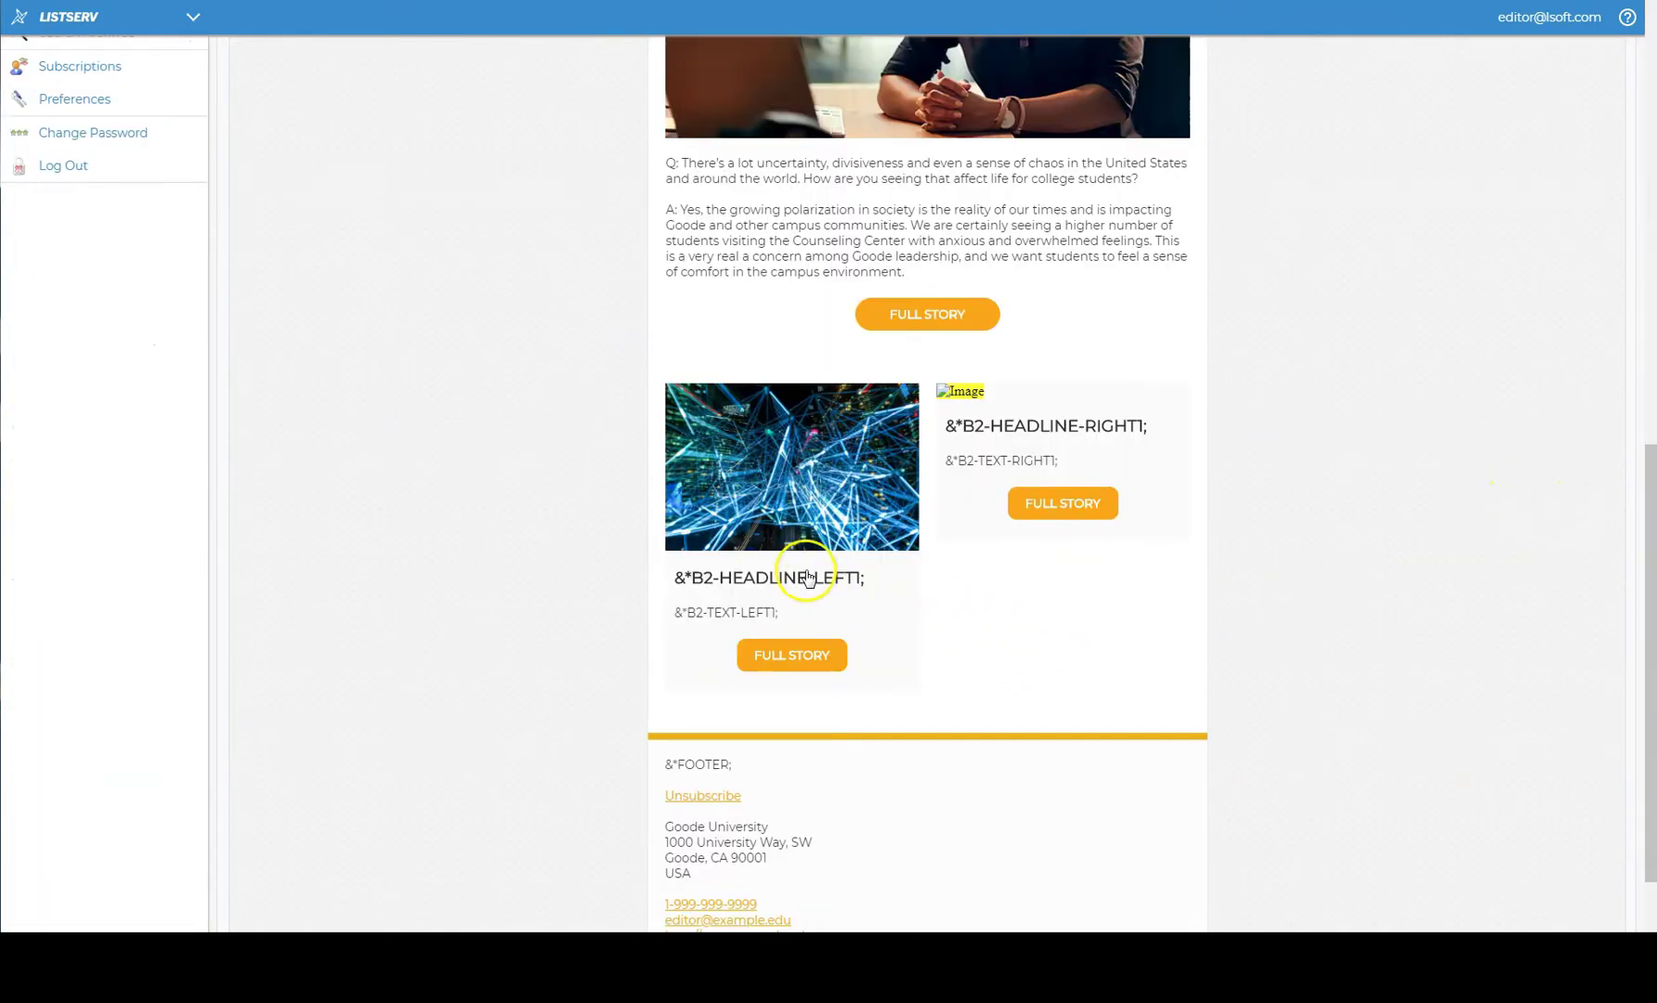
Step: Fill in the Laser Team Wins Award and Goode-chella? headlines
left_click(808, 578)
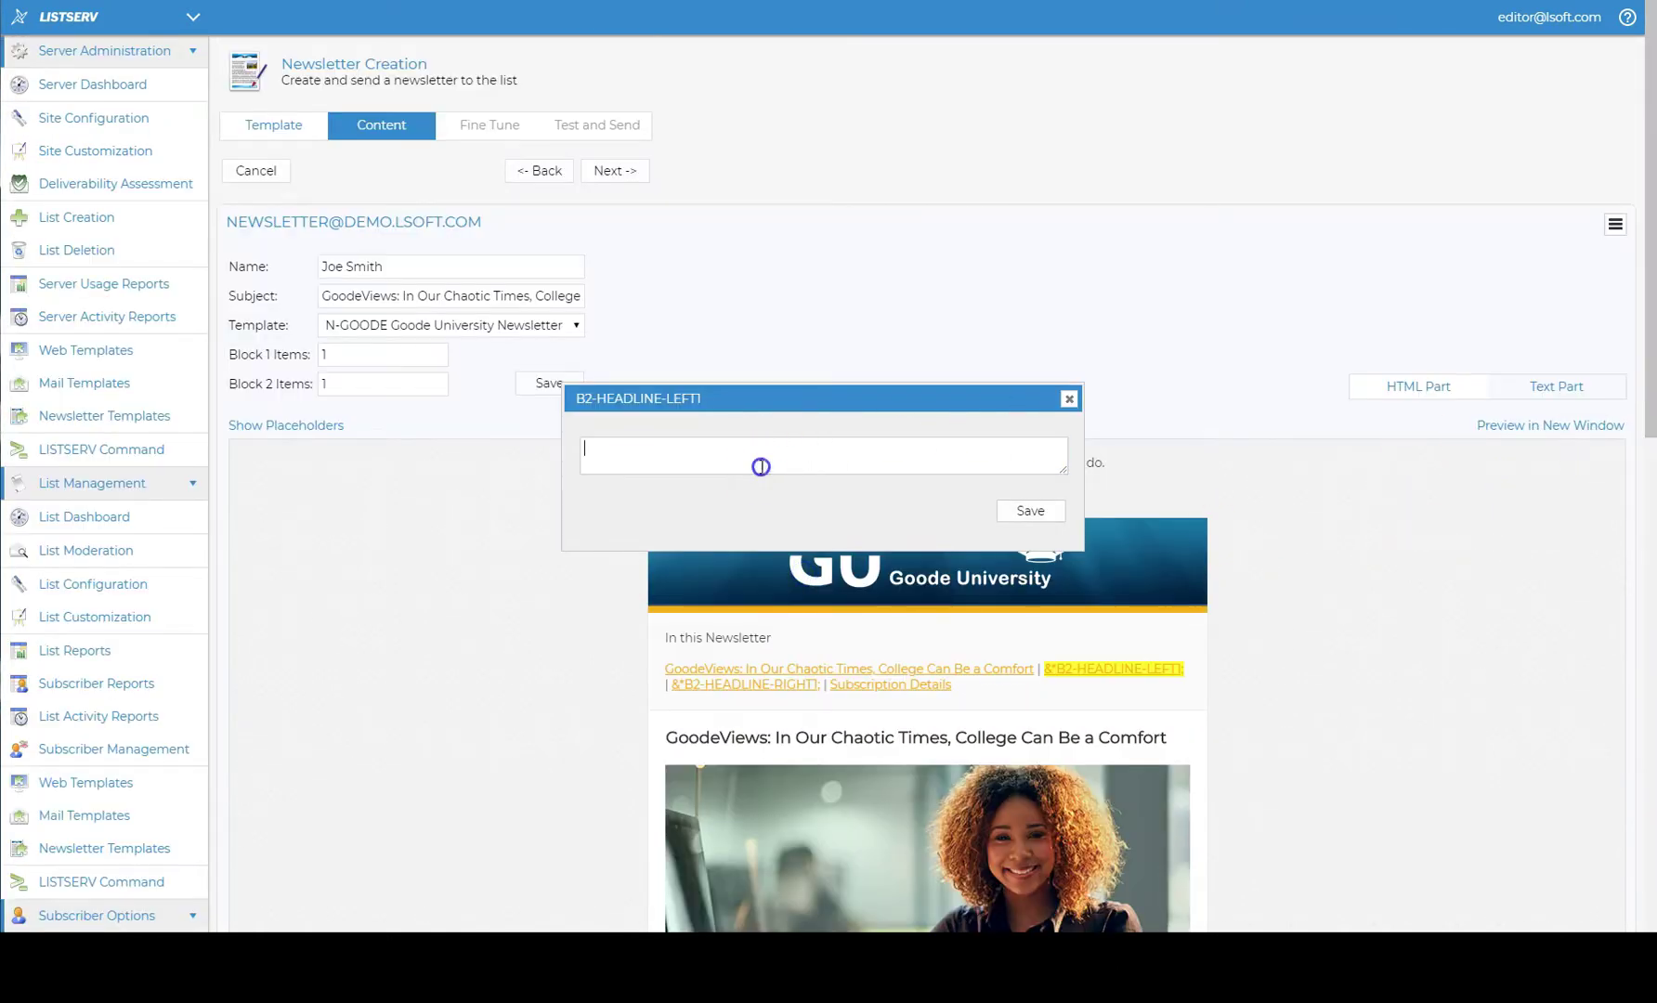
key("ctrl+v")
key("Return")
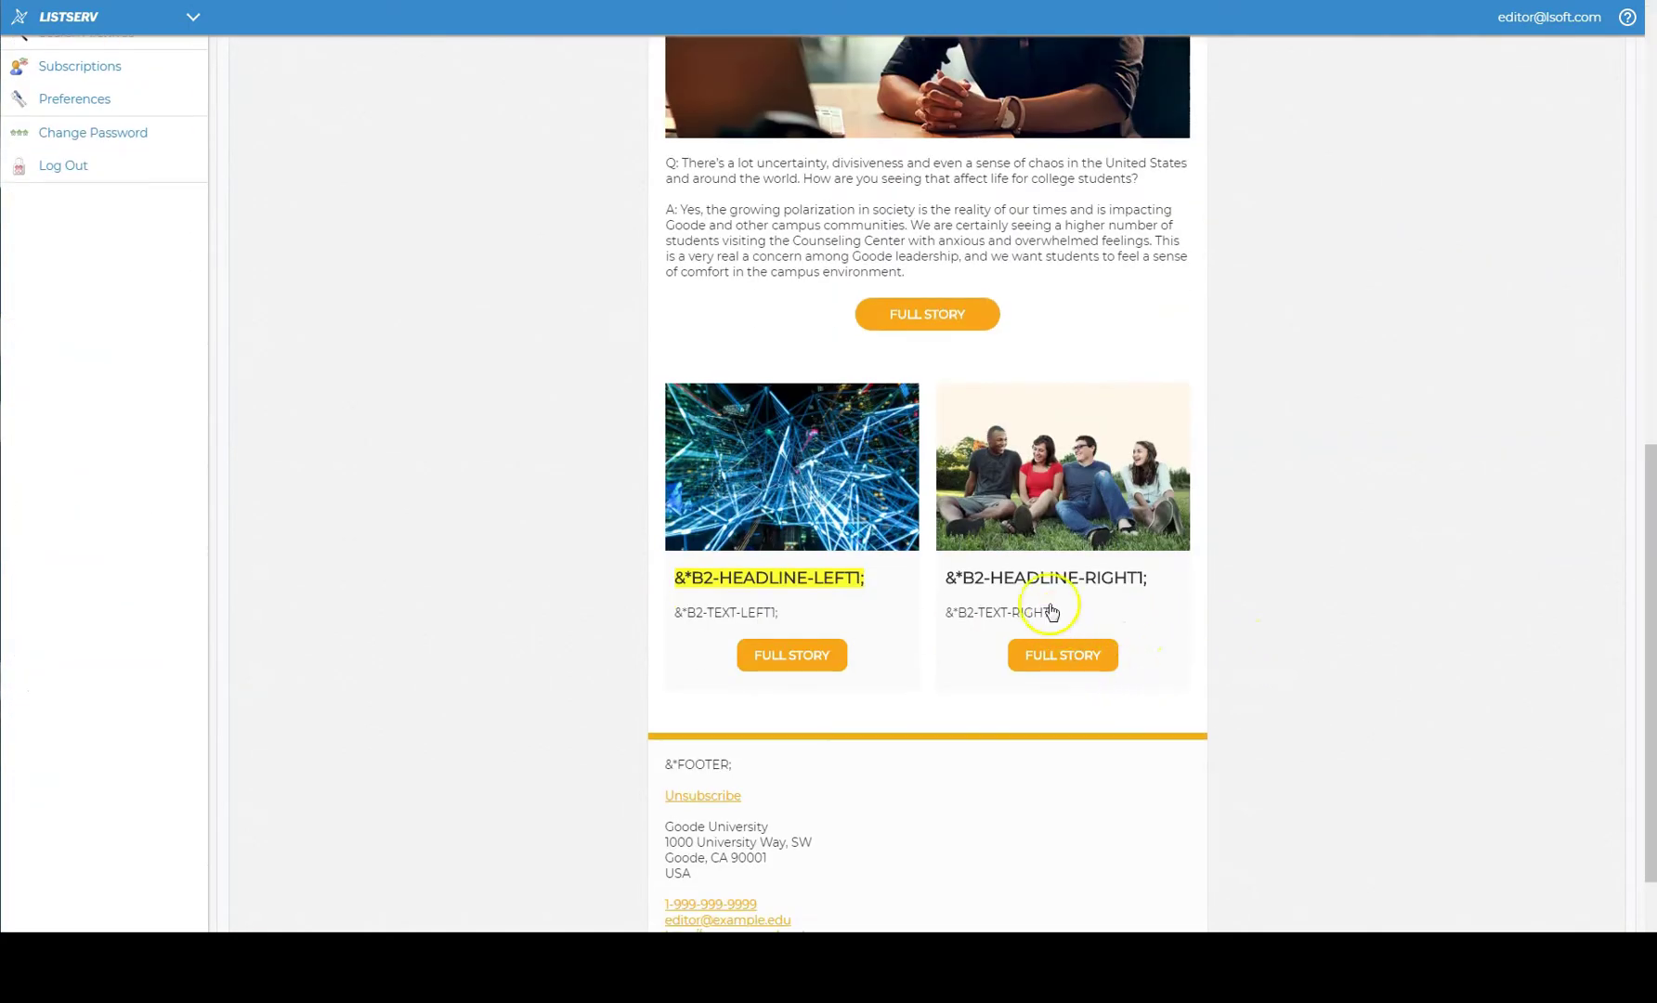
left_click(1045, 585)
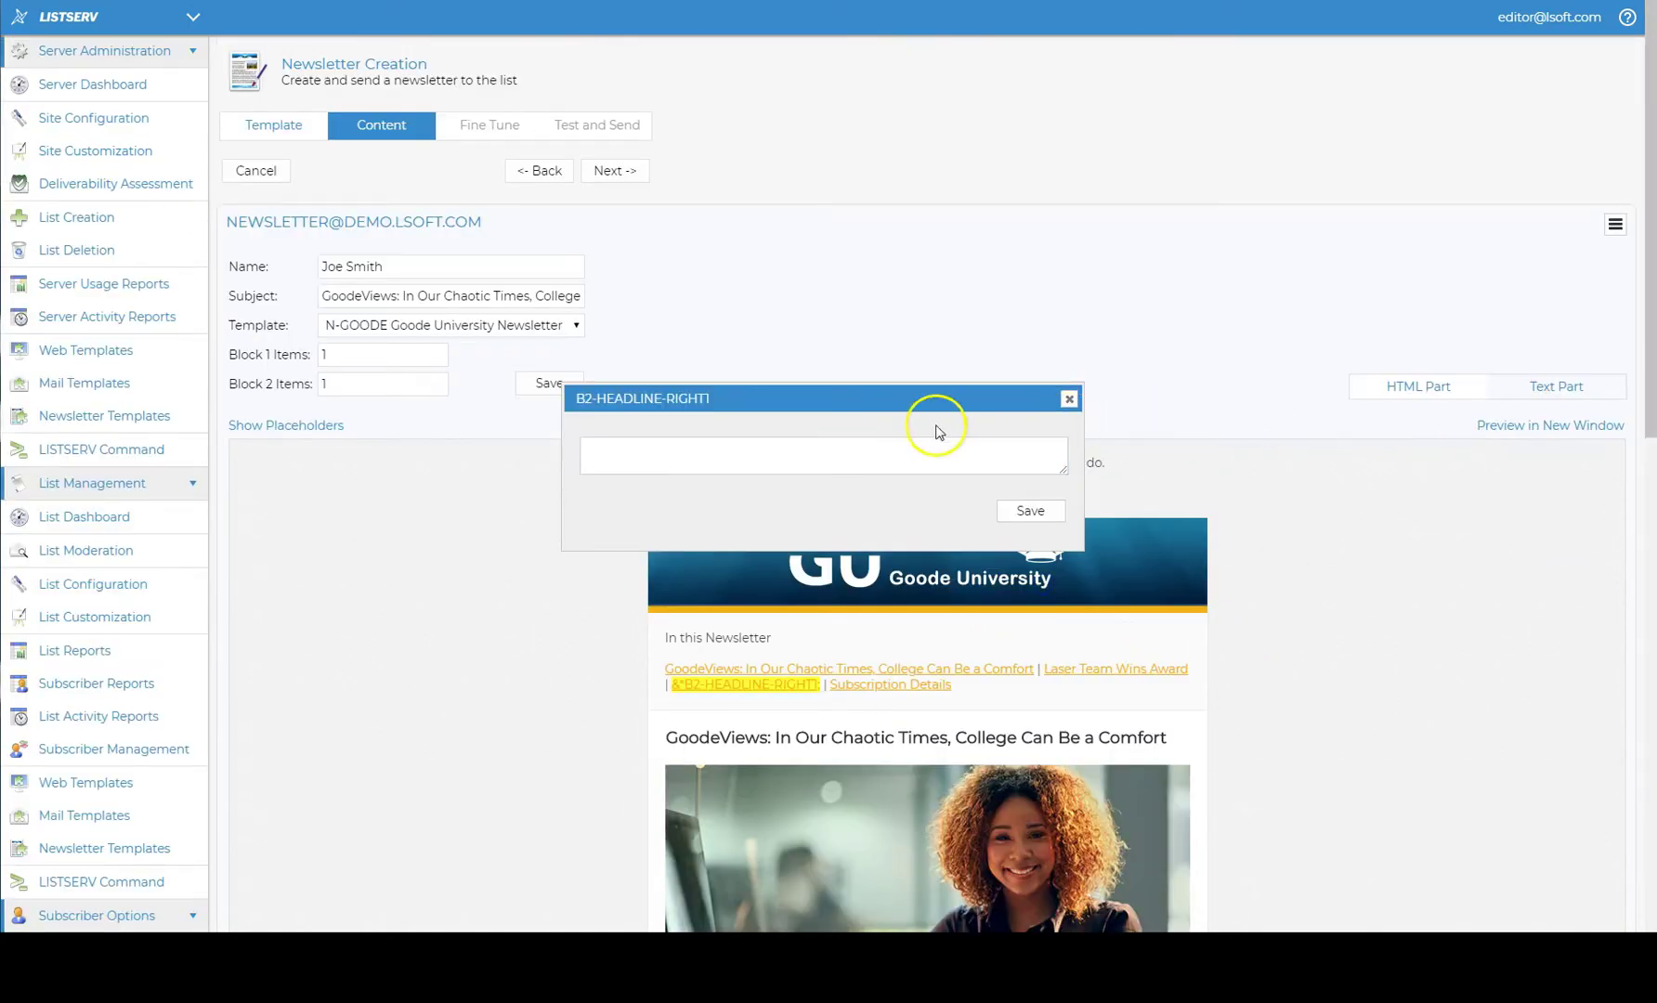
left_click(886, 461)
type("Goode-chella?")
key("Tab")
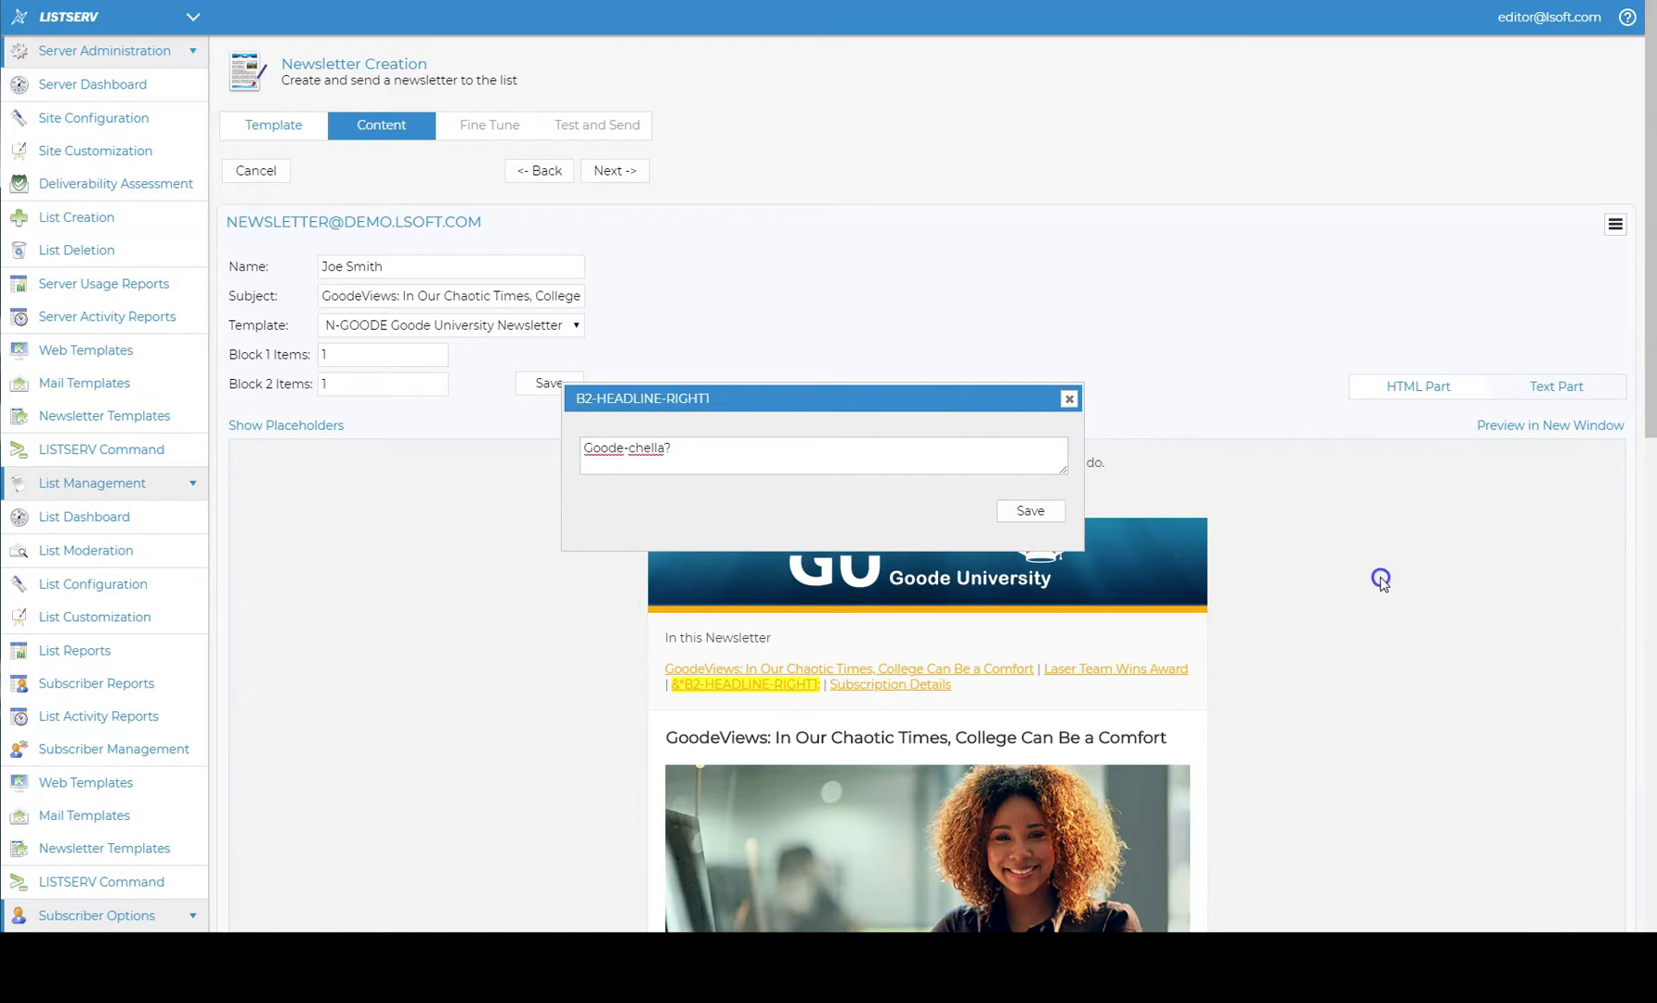
left_click(1381, 579)
Step: Paste the Laser story and Goode-chella concert paragraphs into their text placeholders
left_click(730, 788)
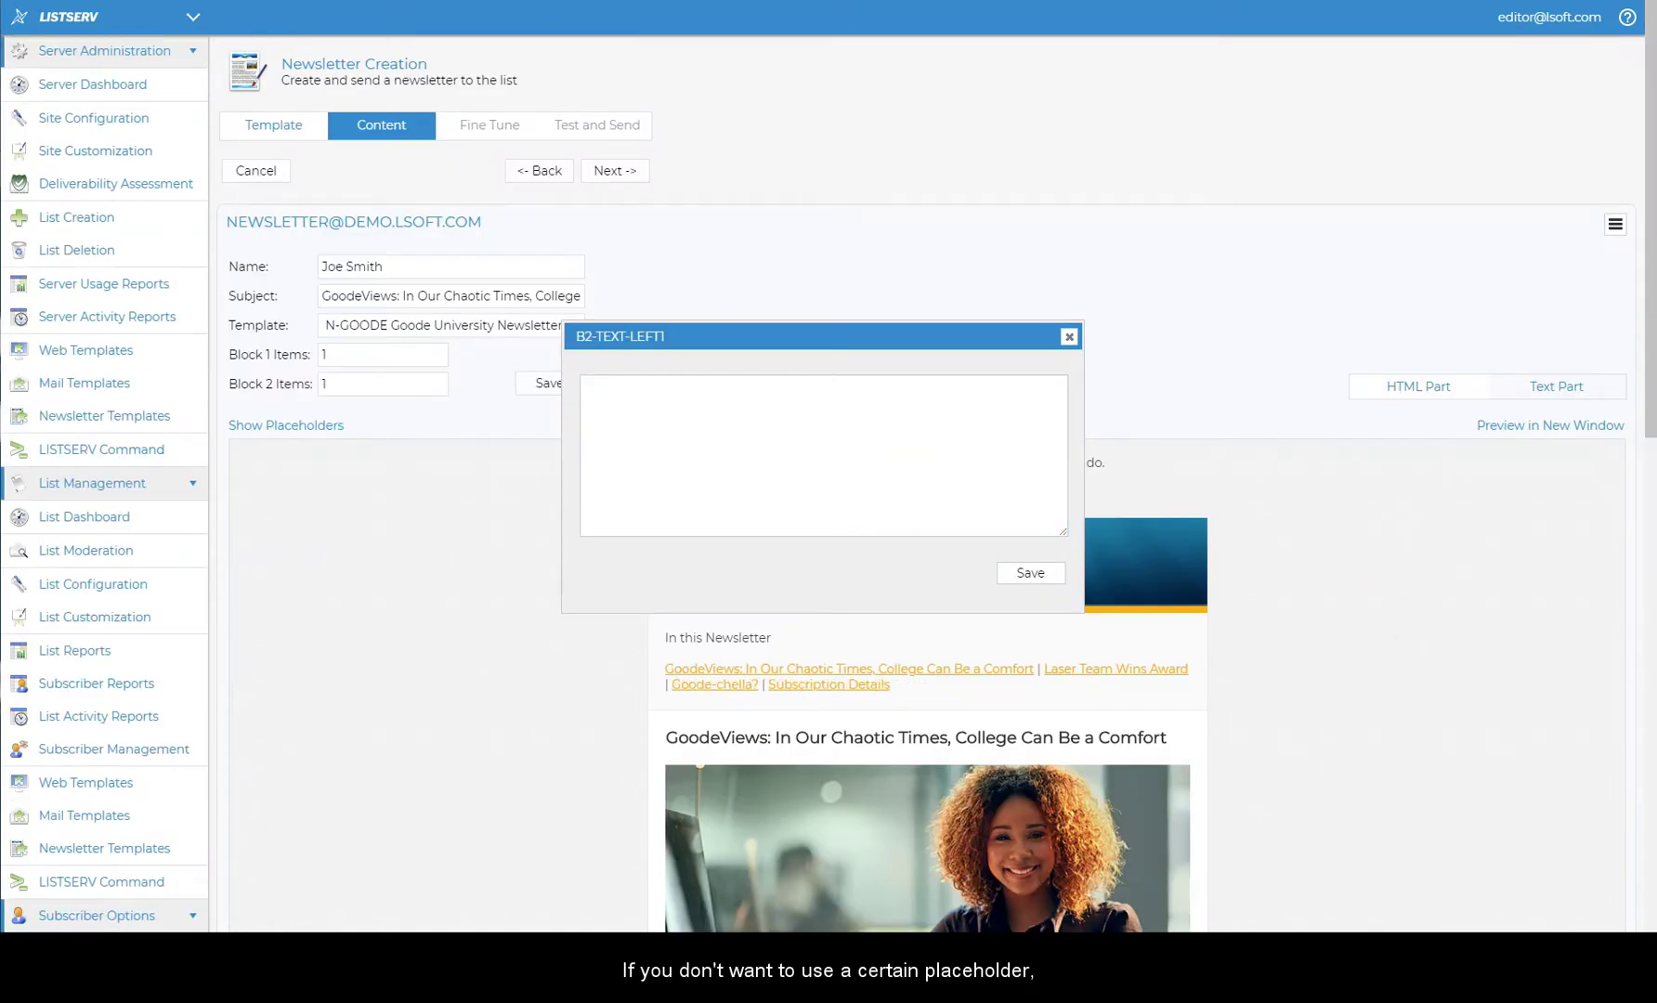
left_click(839, 467)
type("Lasers. They're not just for rock concerts or military strikes. Our own Laser Architecture Team merges art and science with its latest creation, winning the Innovator Award at the Student Engineering competition")
scroll(1401, 614, "down", 3)
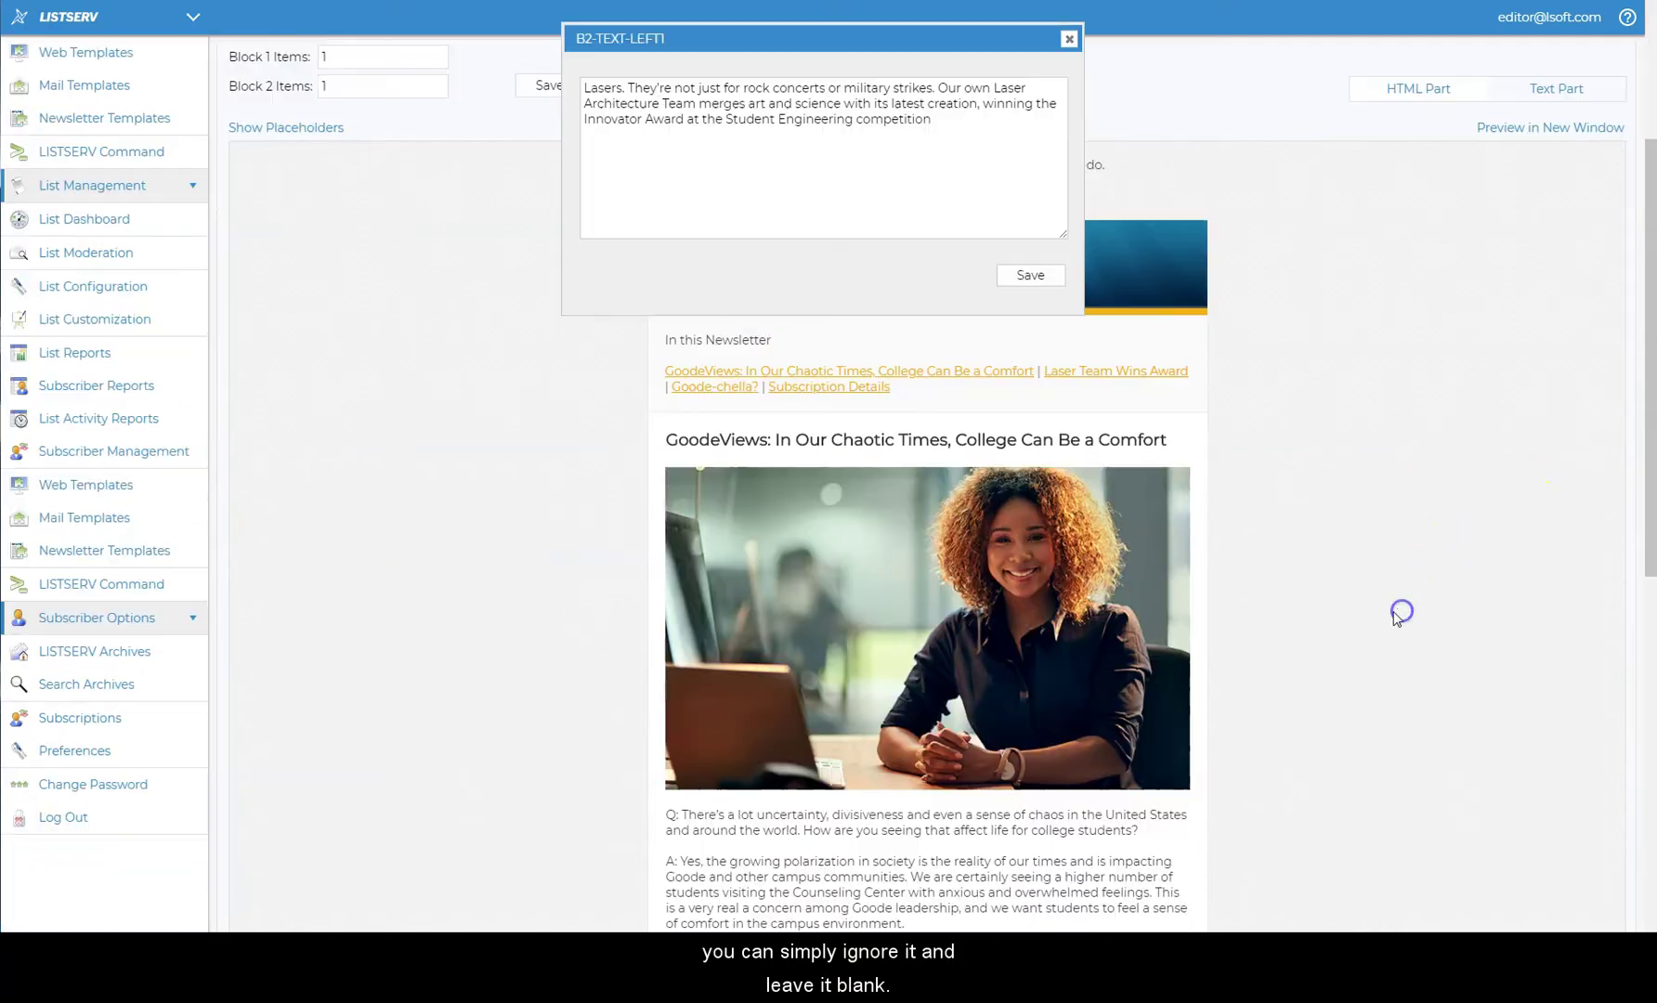
left_click(1402, 613)
scroll(1375, 621, "down", 7)
left_click(1045, 534)
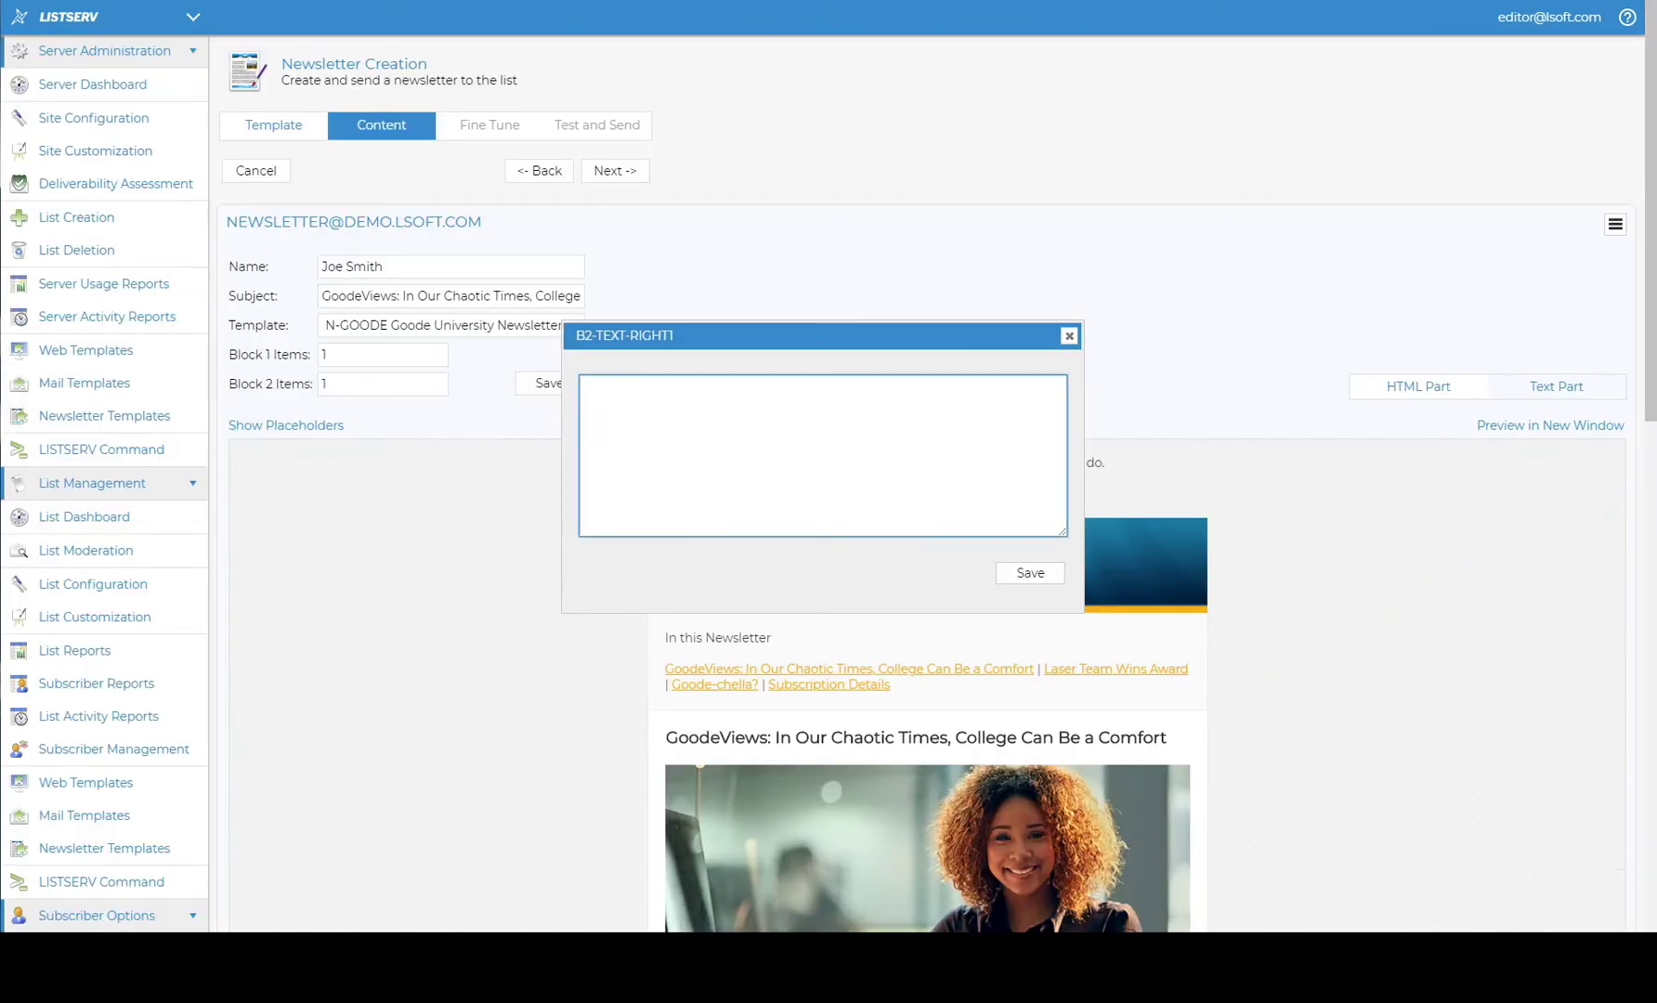
left_click(773, 433)
type("Indie rock sensation RaiseYaFive rings in spring with an outdoor concert at 6 p.m. this Friday on Terrace G, the first of six weekly performances featuring a variety of artists, from jazz to rock to soul.")
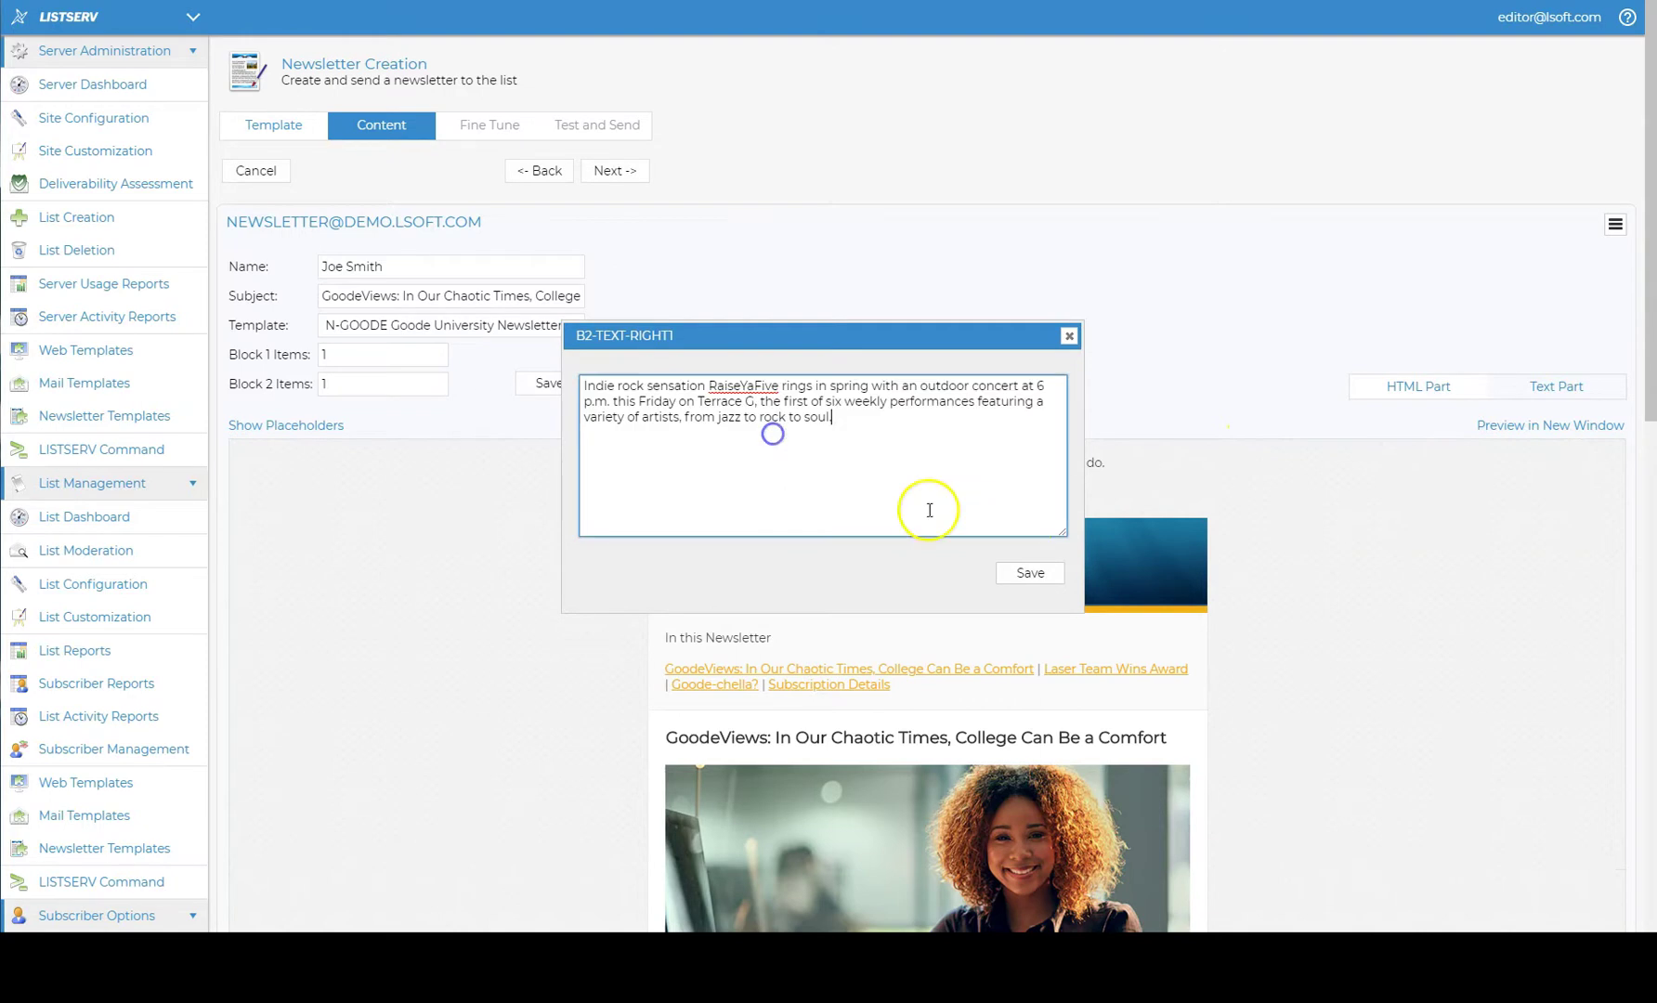
left_click(1029, 573)
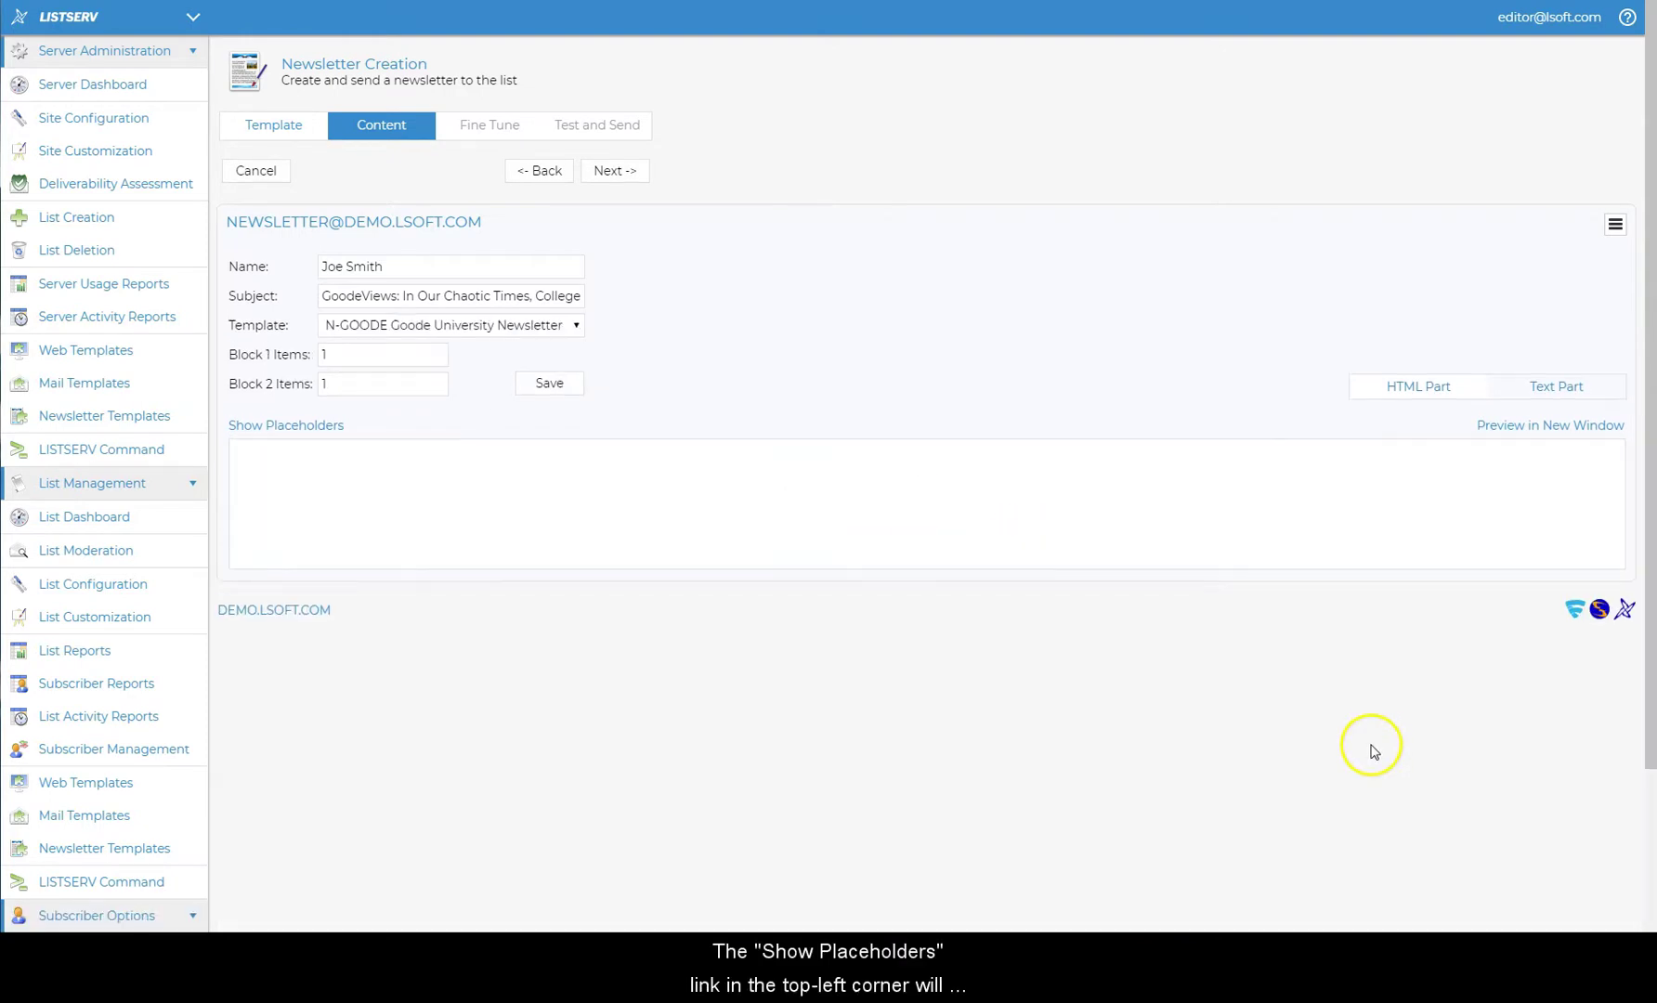
scroll(1368, 751, "down", 9)
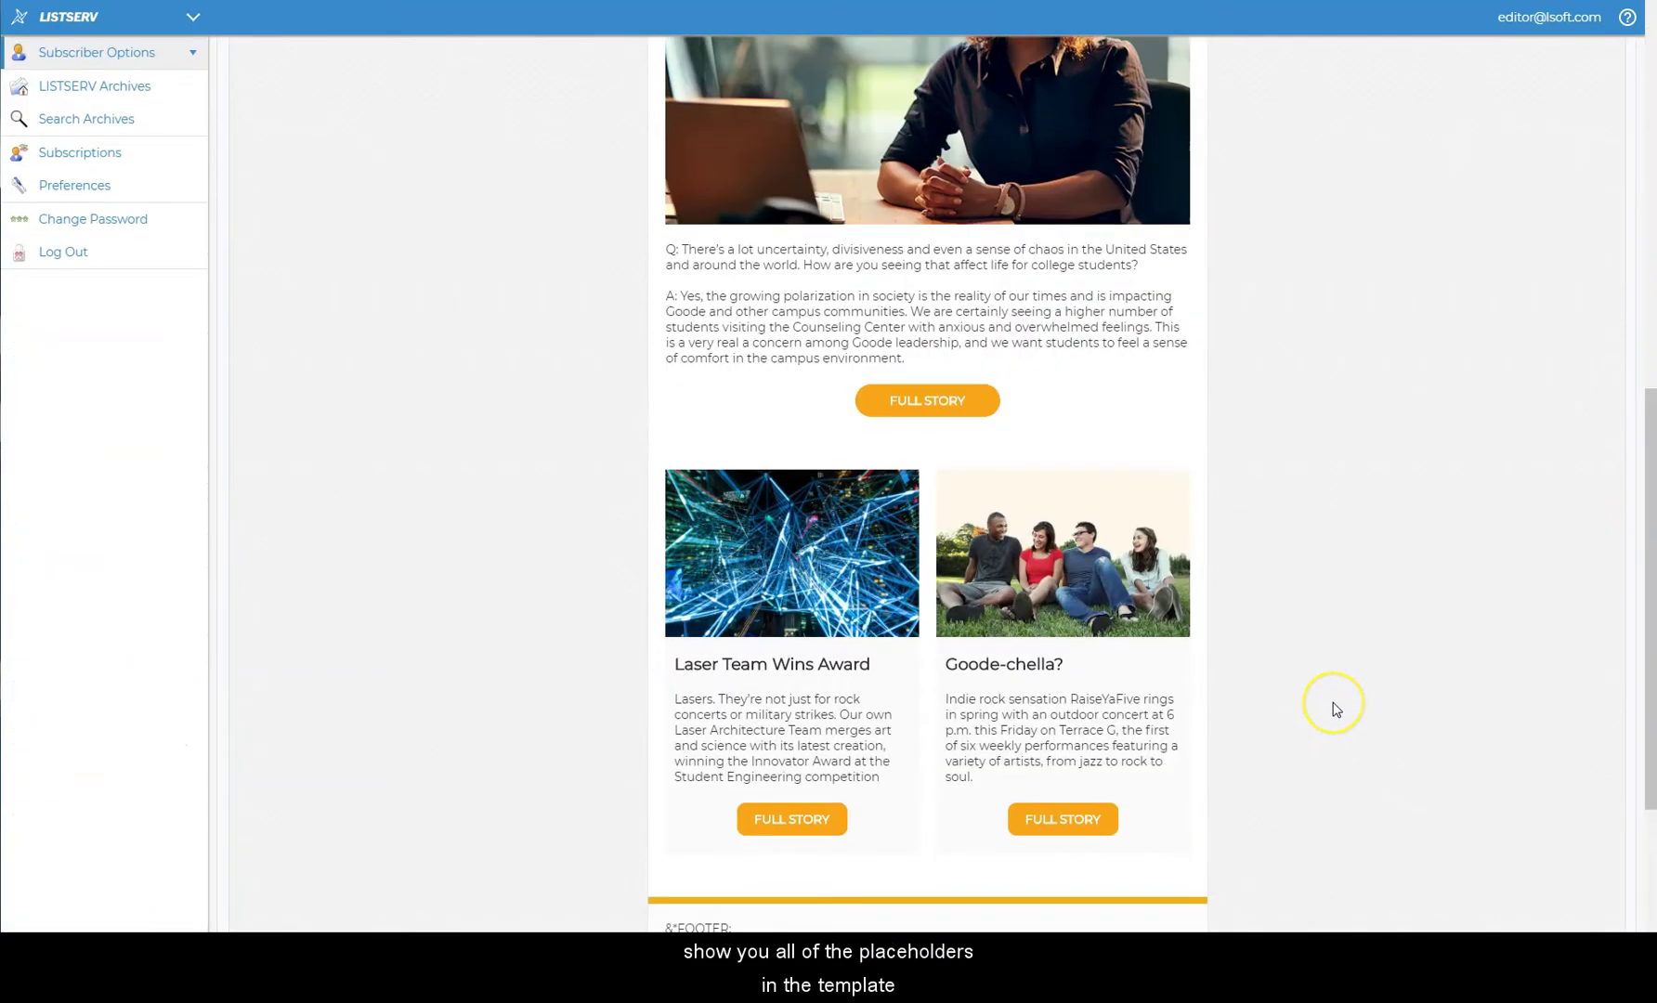
scroll(1335, 709, "up", 15)
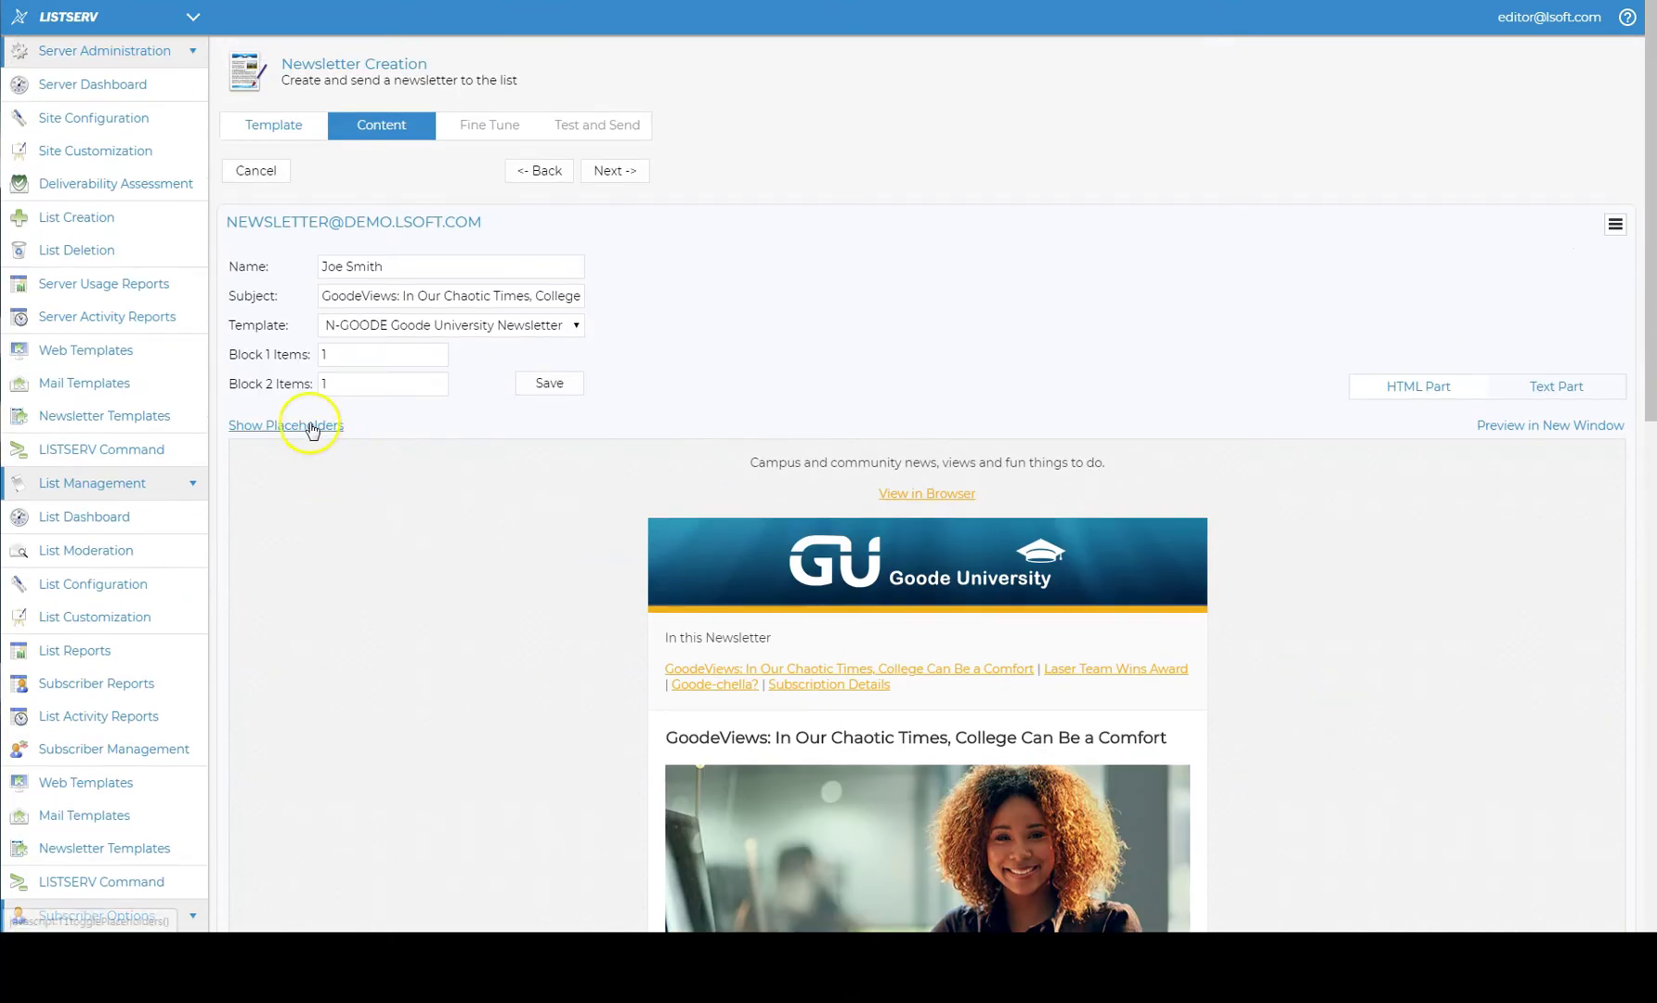
left_click(311, 426)
scroll(312, 429, "down", 2)
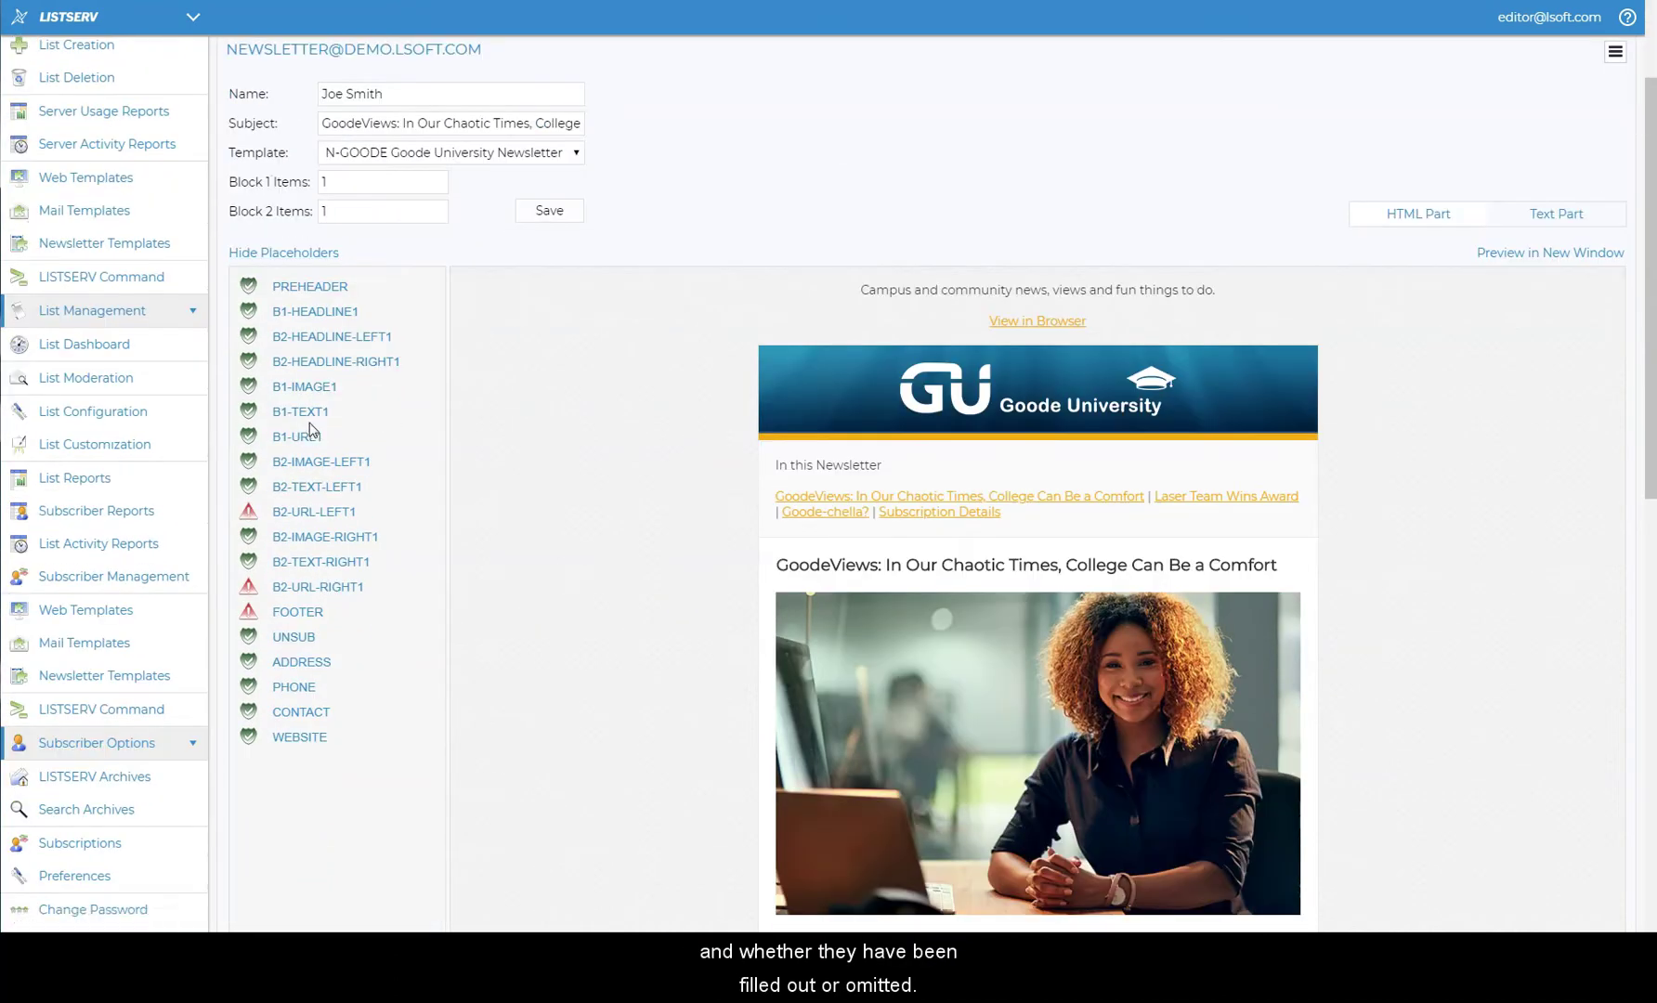
left_click(327, 513)
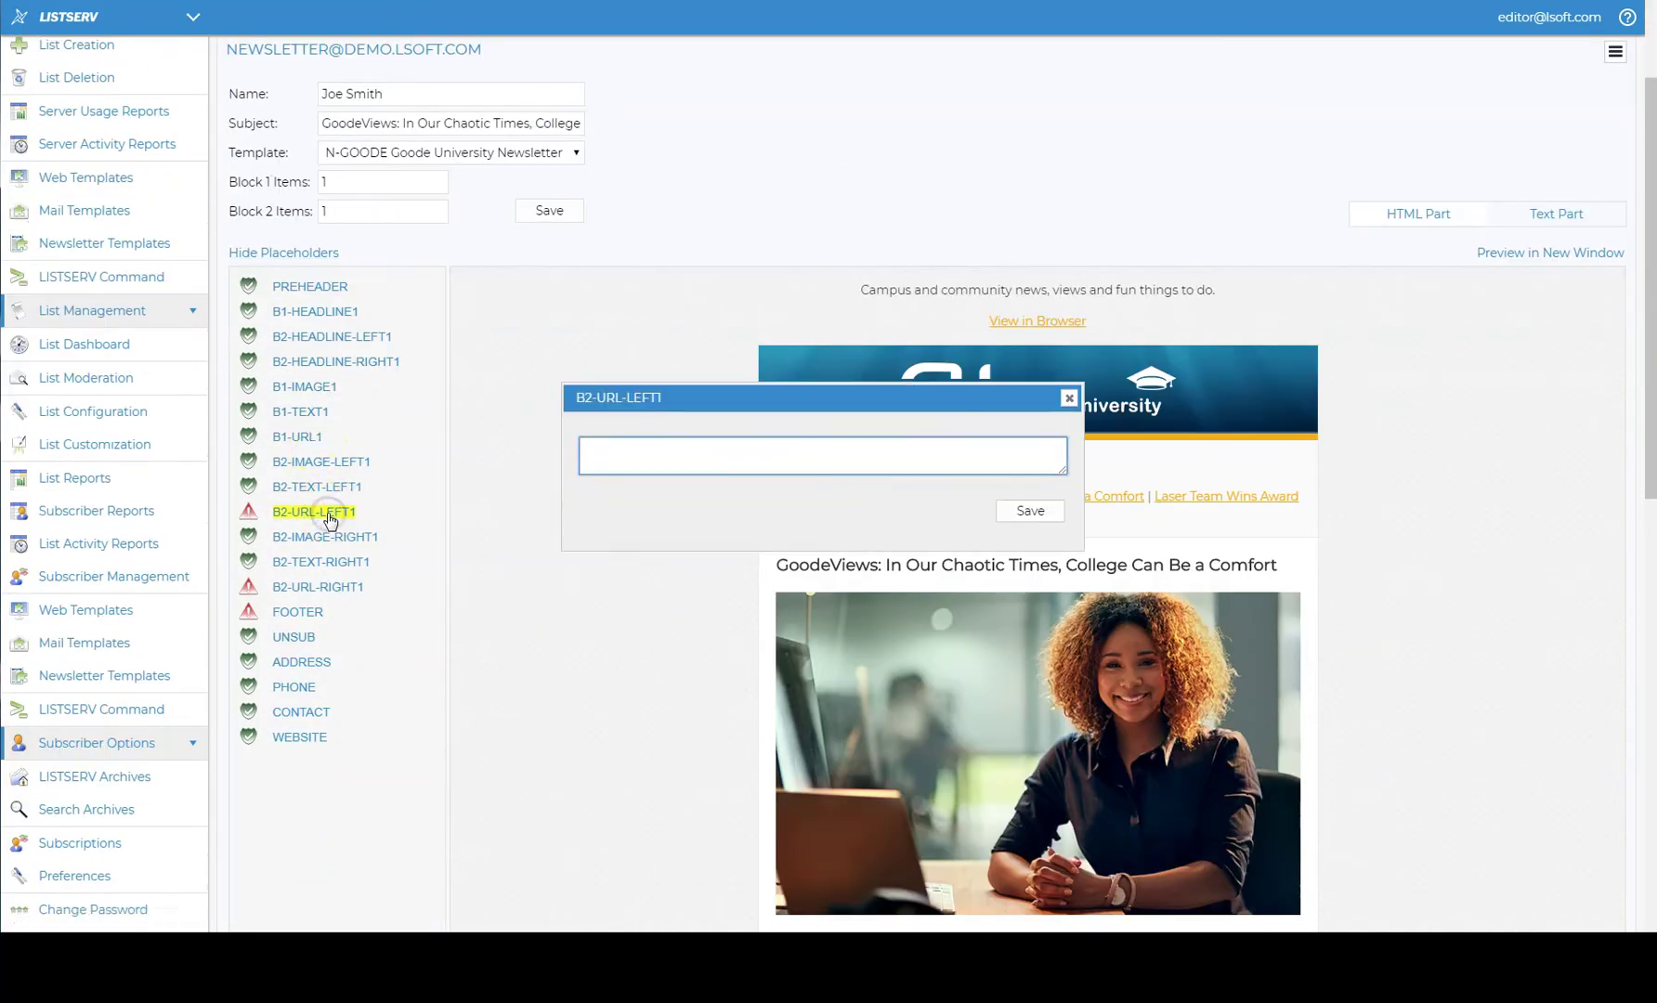
left_click(958, 455)
type("http://www.example.edu")
left_click(246, 591)
left_click(739, 459)
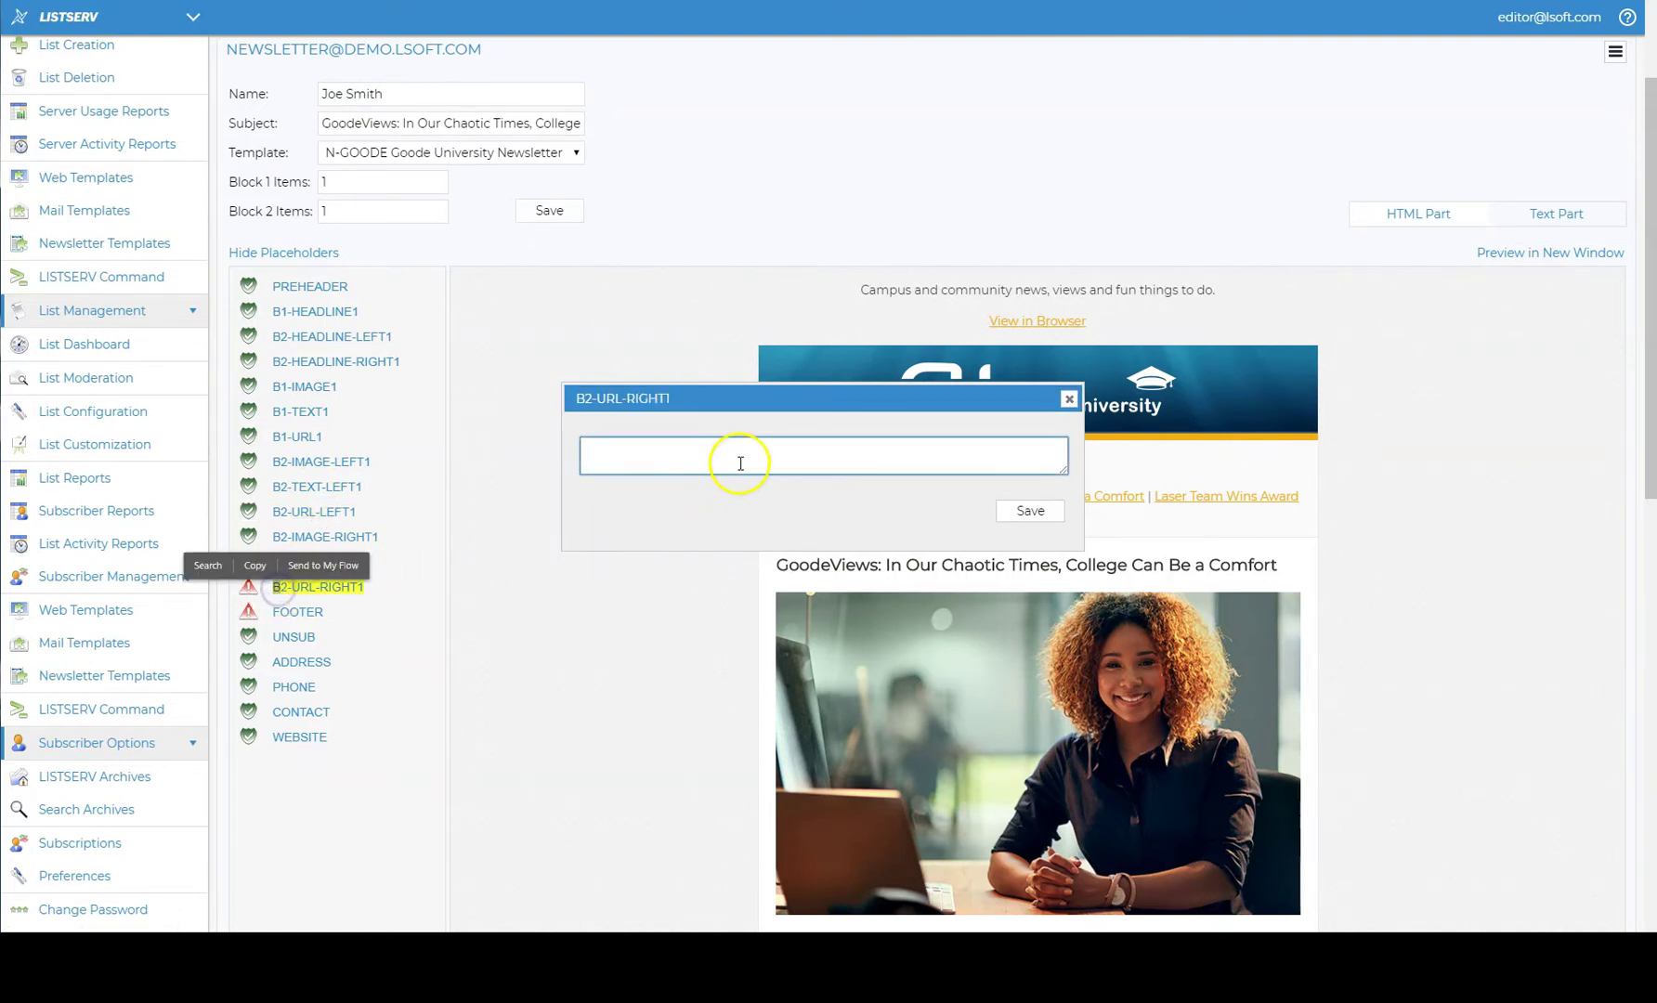
type("http://www.example.edu")
left_click(716, 483)
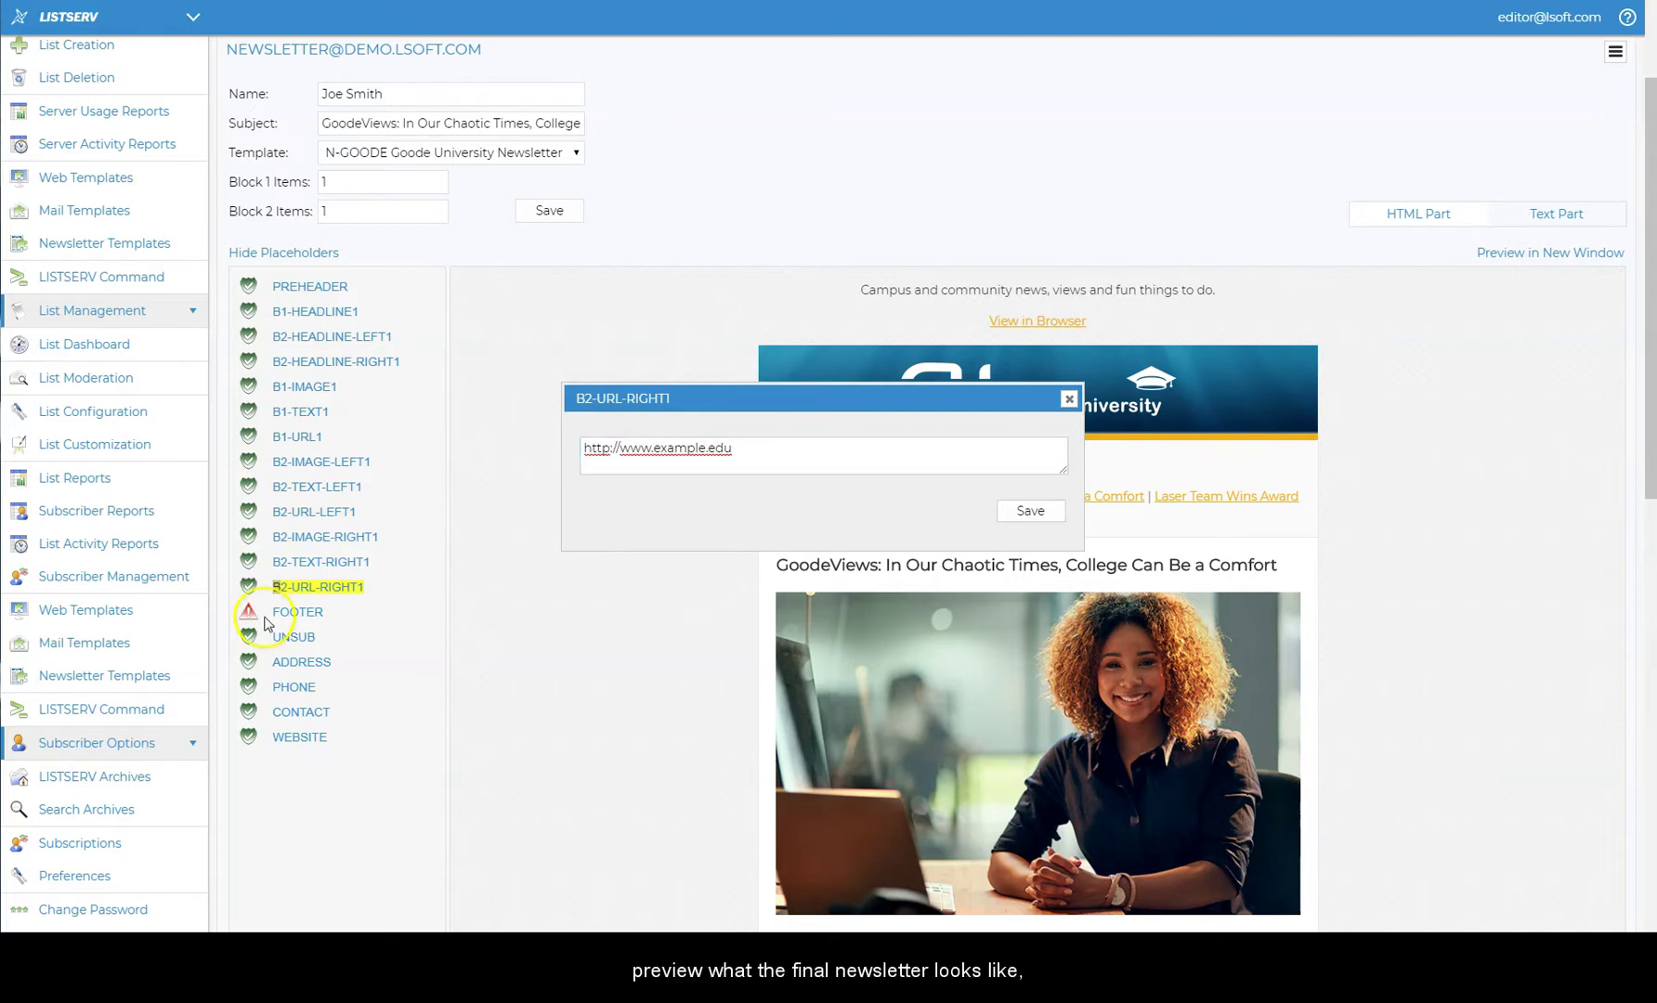
Step: Fill the FOOTER placeholder with the Copyright 2019 text and save it
left_click(297, 611)
left_click(731, 453)
type("Copyright 2019")
left_click(1032, 548)
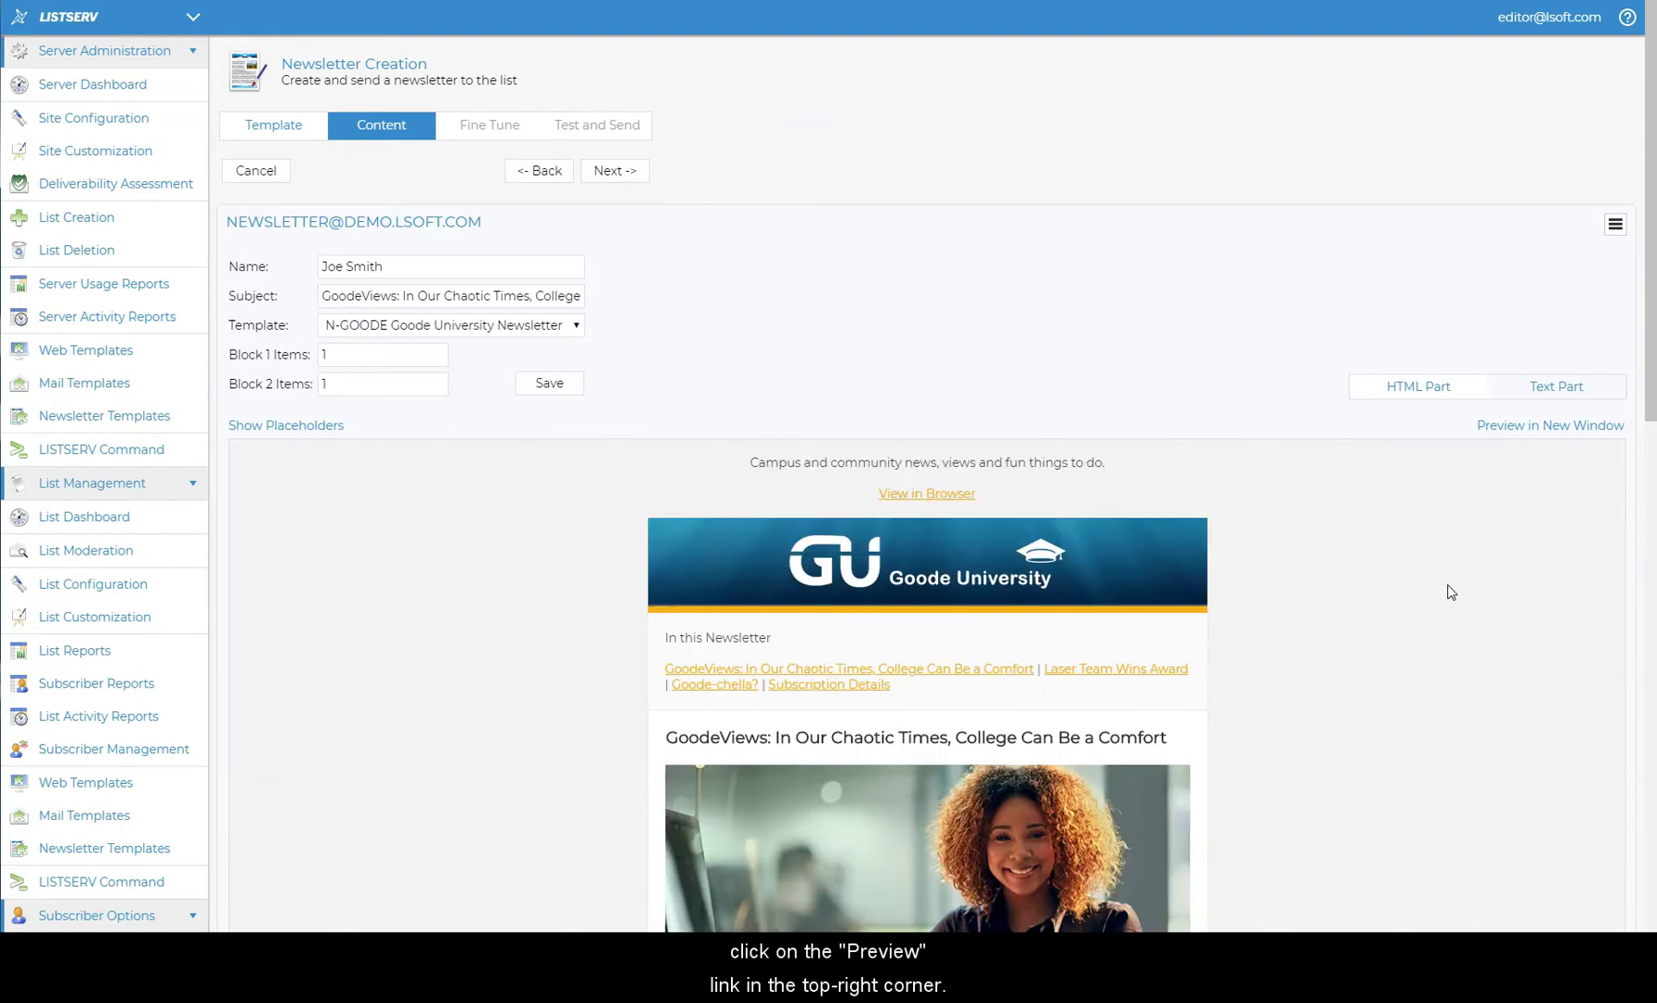
left_click(1549, 433)
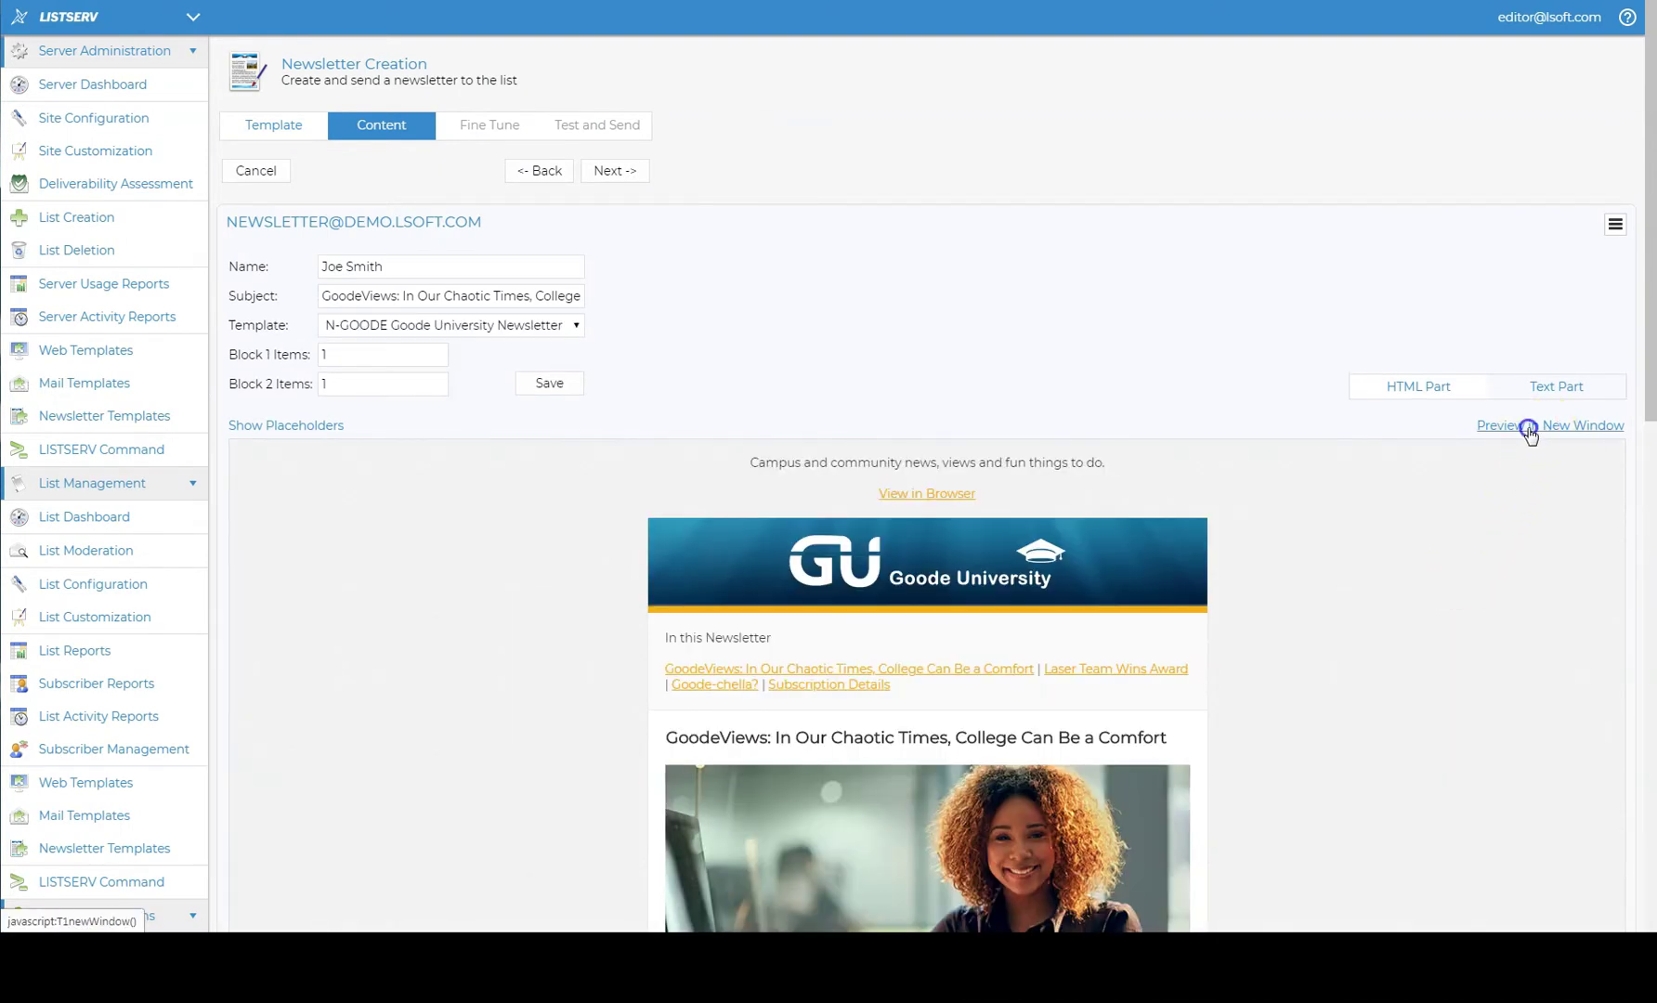
scroll(1311, 456, "down", 1)
scroll(1312, 457, "down", 5)
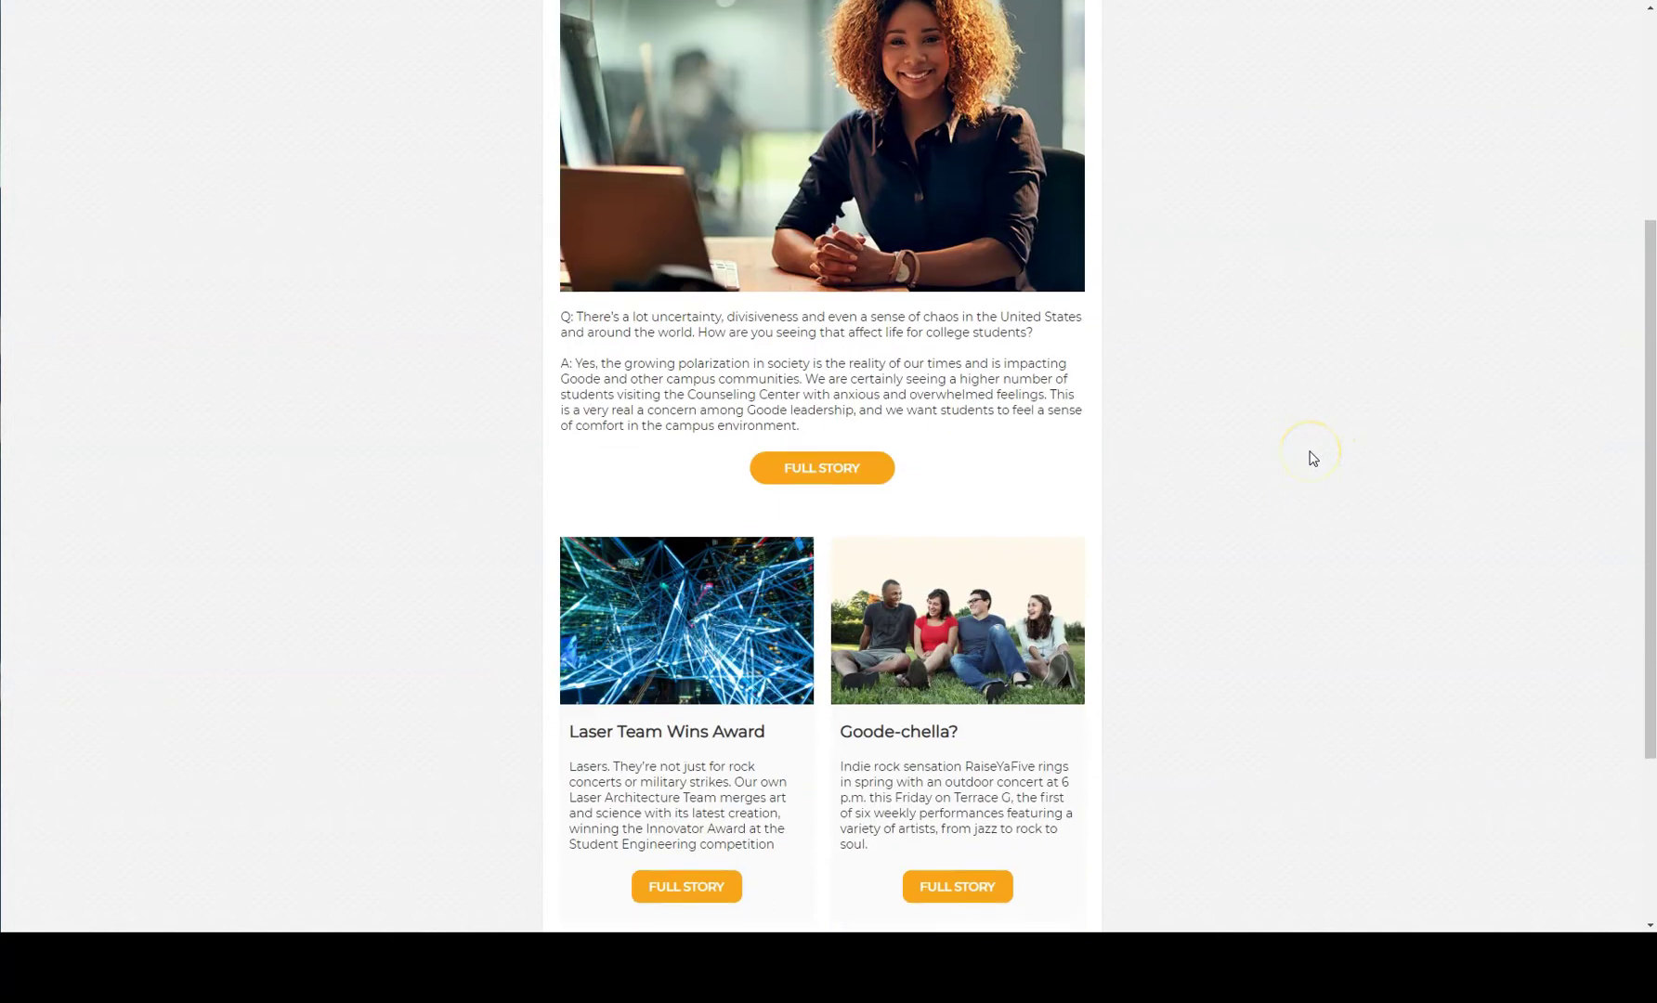
scroll(1312, 458, "up", 7)
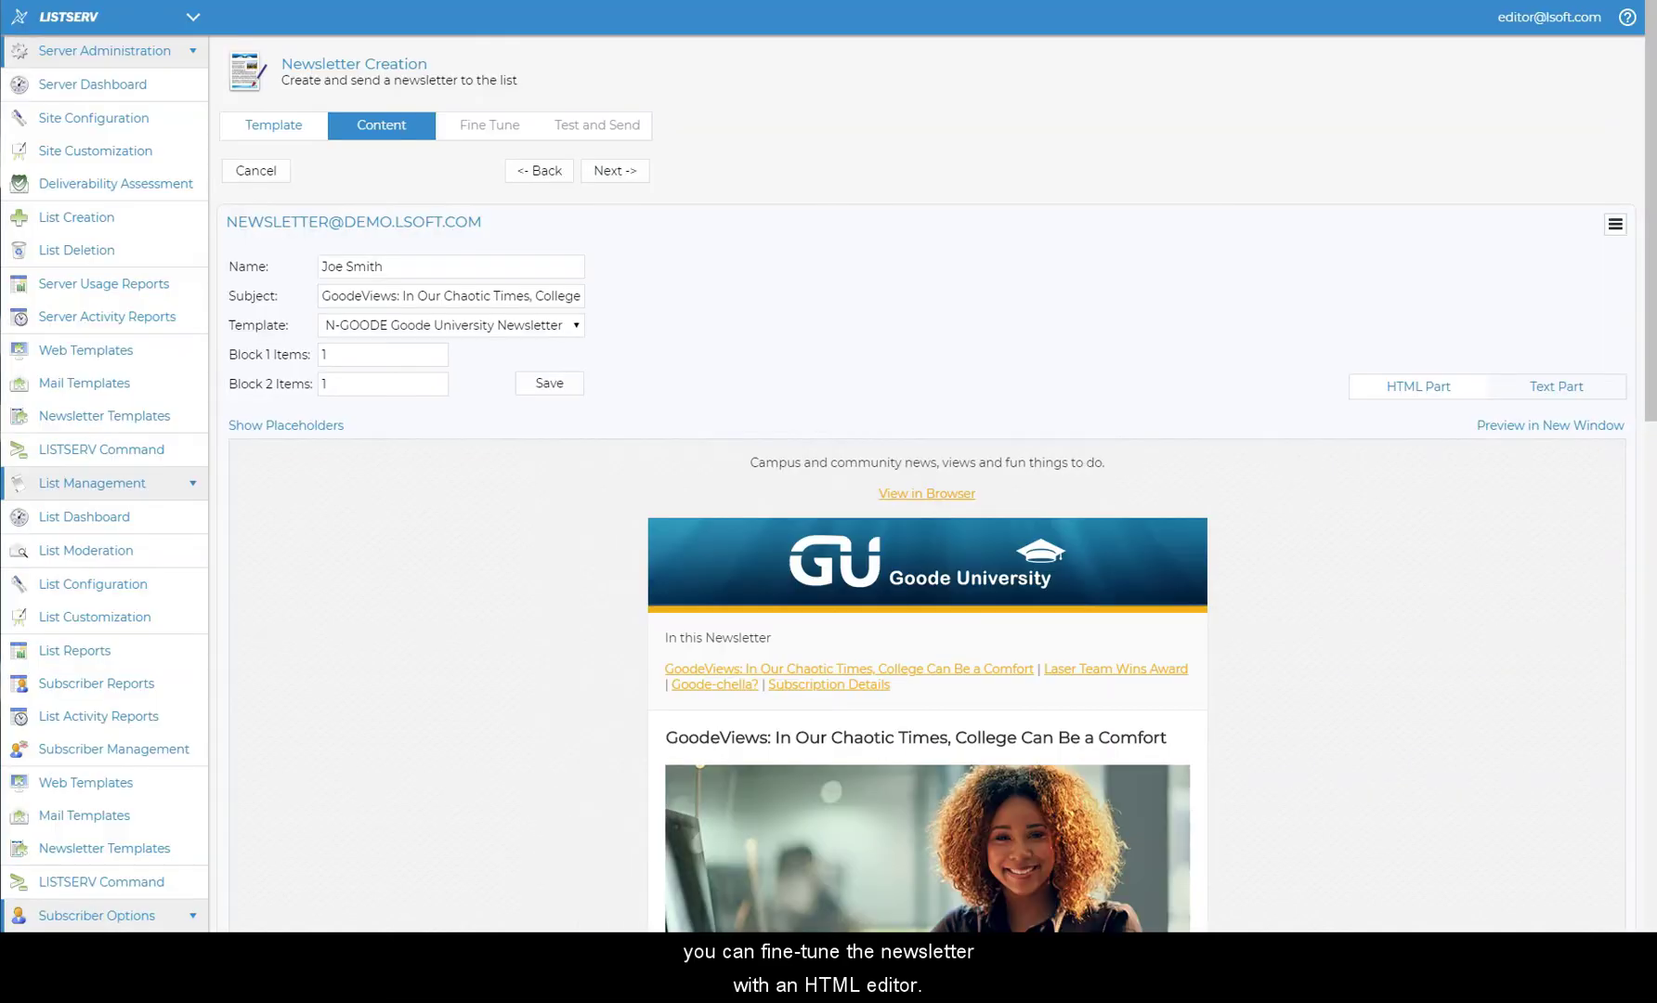
Step: On the Fine Tune step, make the first story's Q question line bold in the HTML version
left_click(614, 172)
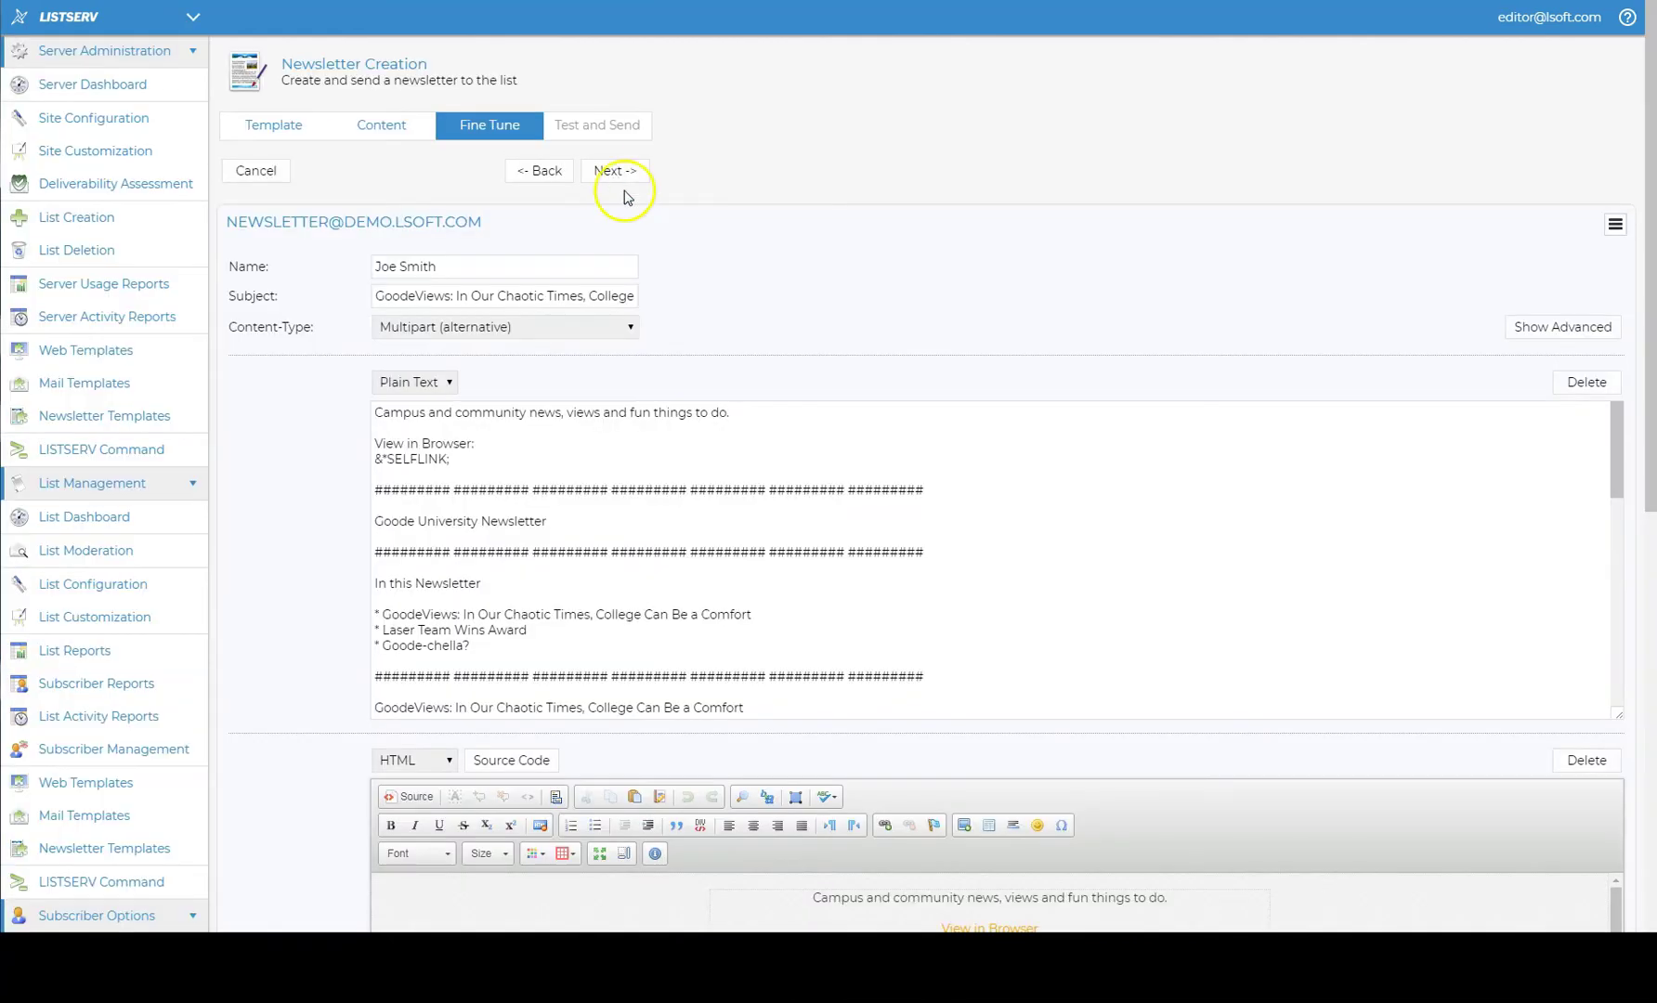
scroll(1012, 576, "down", 5)
scroll(1068, 743, "down", 10)
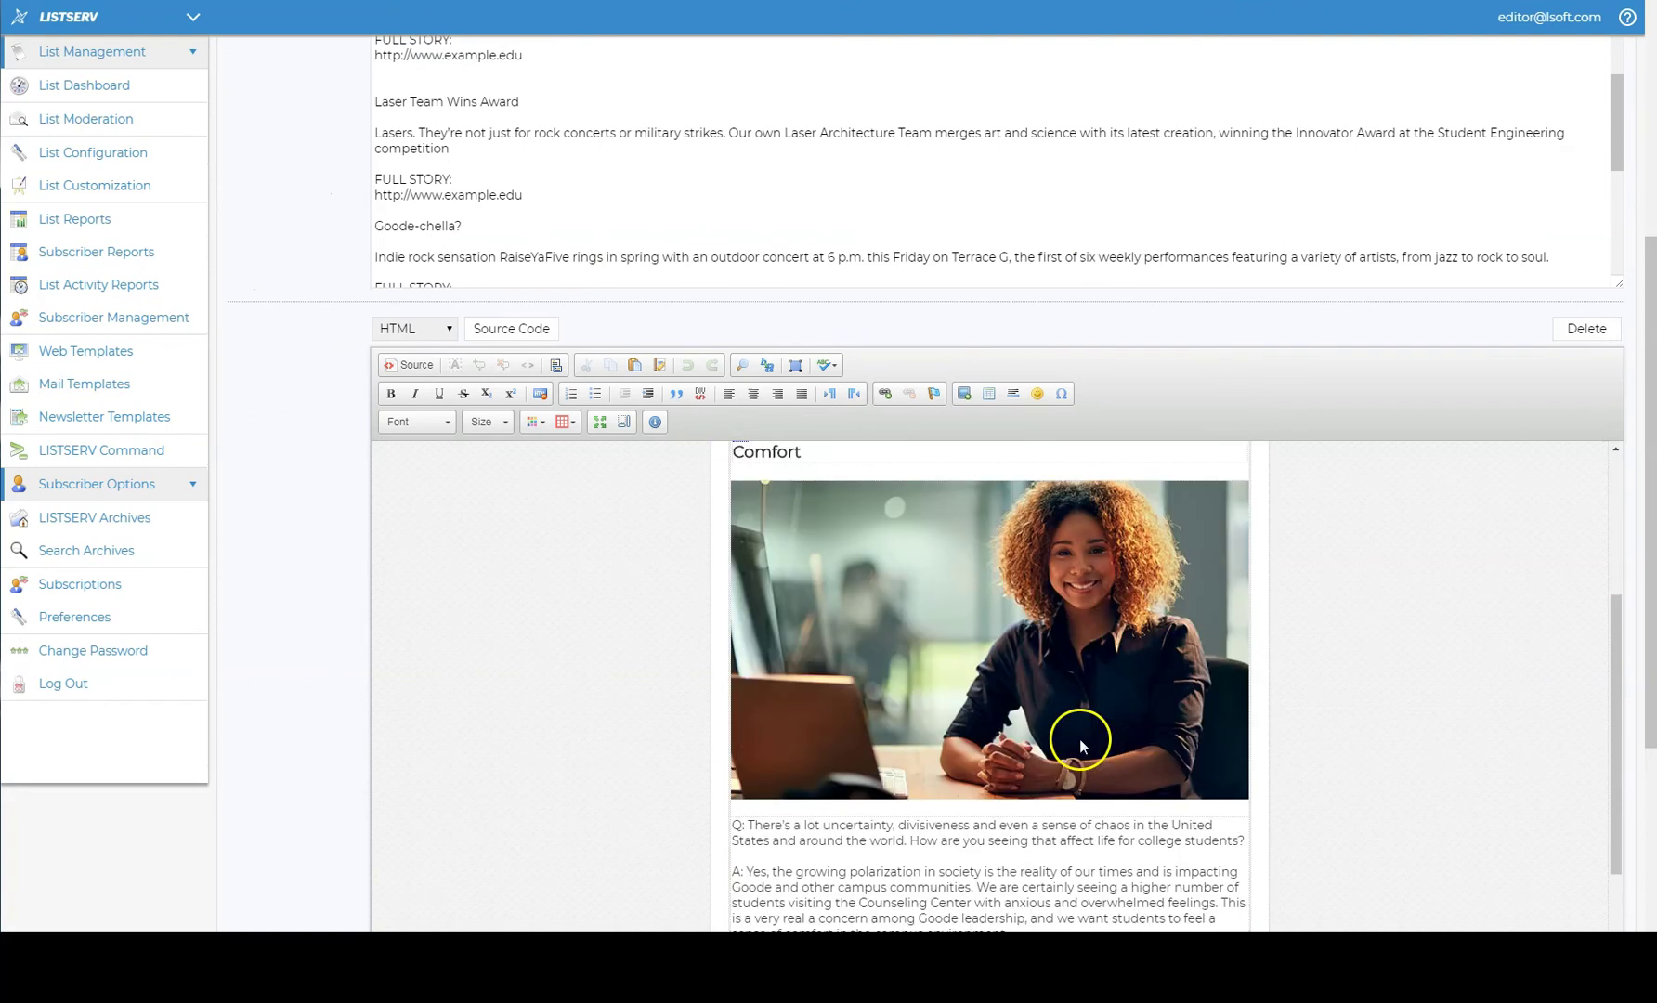
scroll(1044, 648, "up", 1)
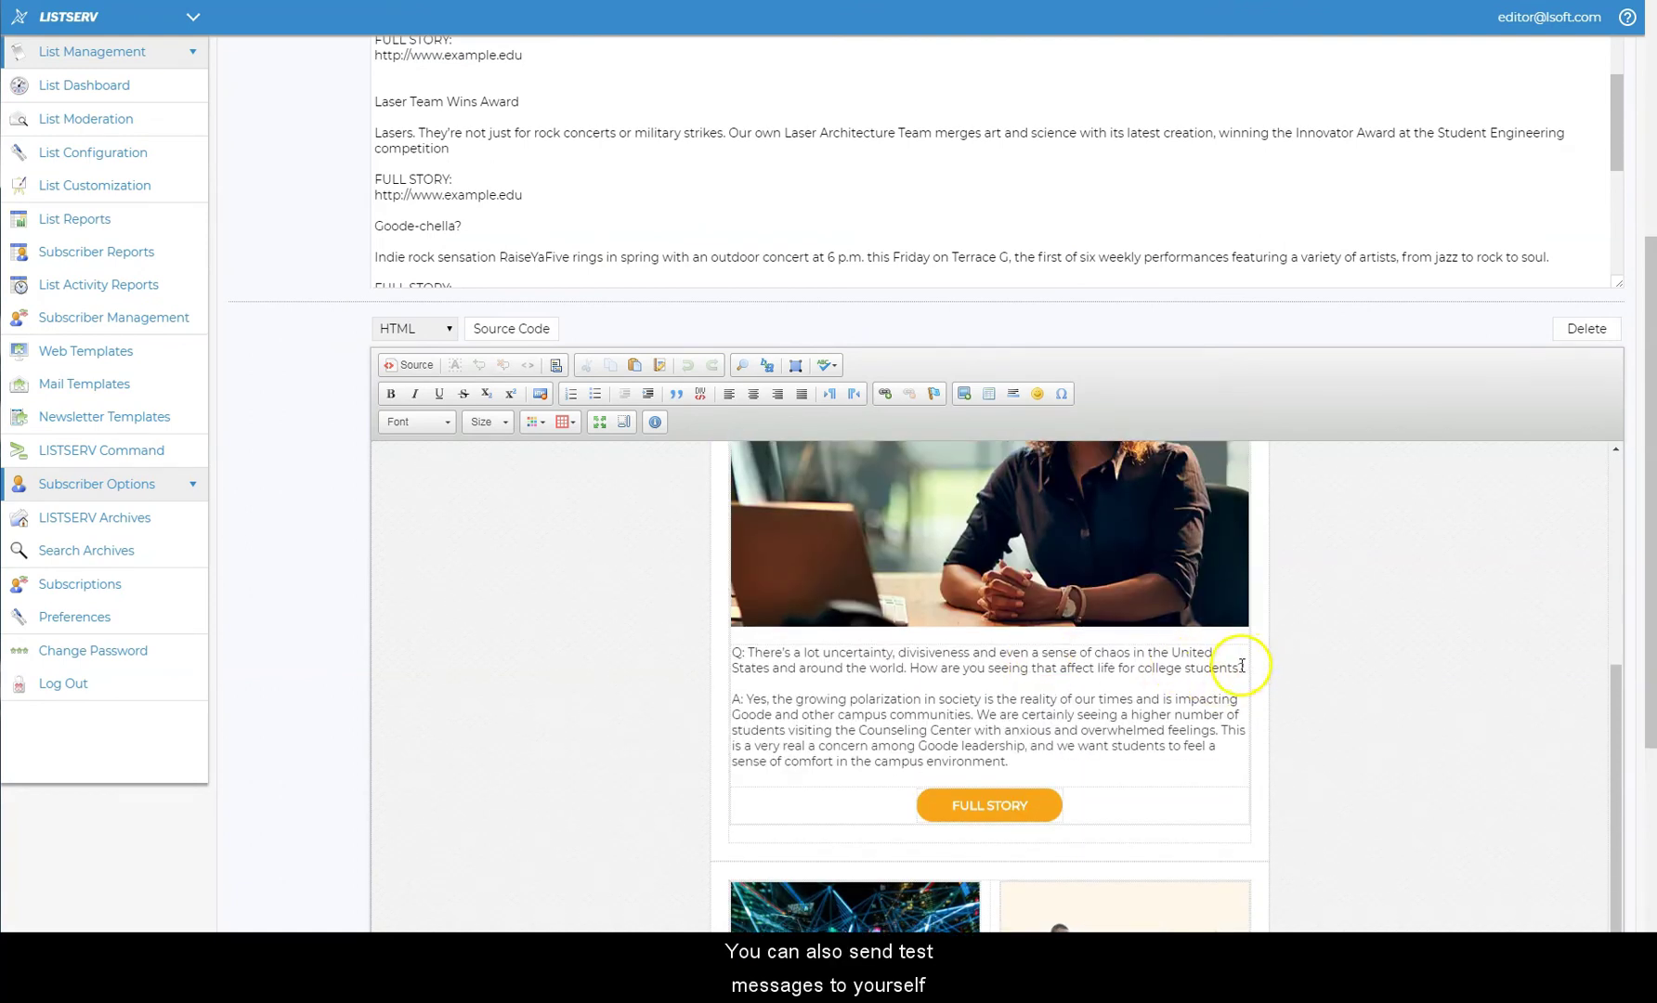
left_click_drag(1242, 666, 732, 655)
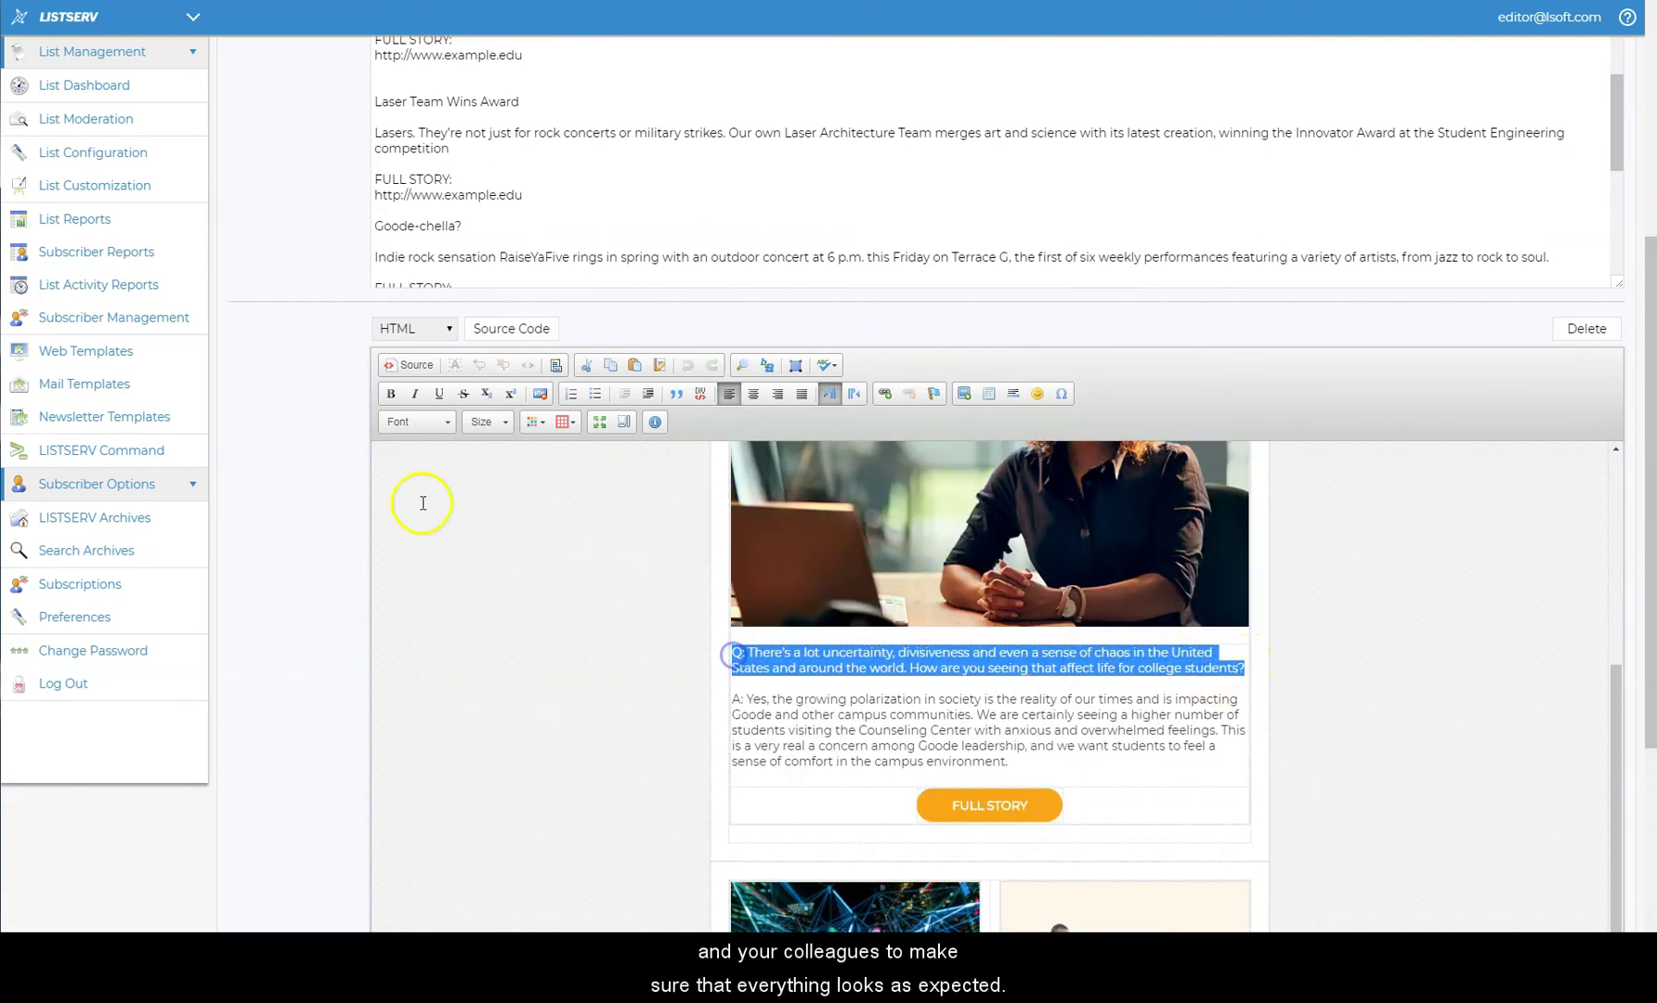
left_click(390, 394)
left_click(1381, 704)
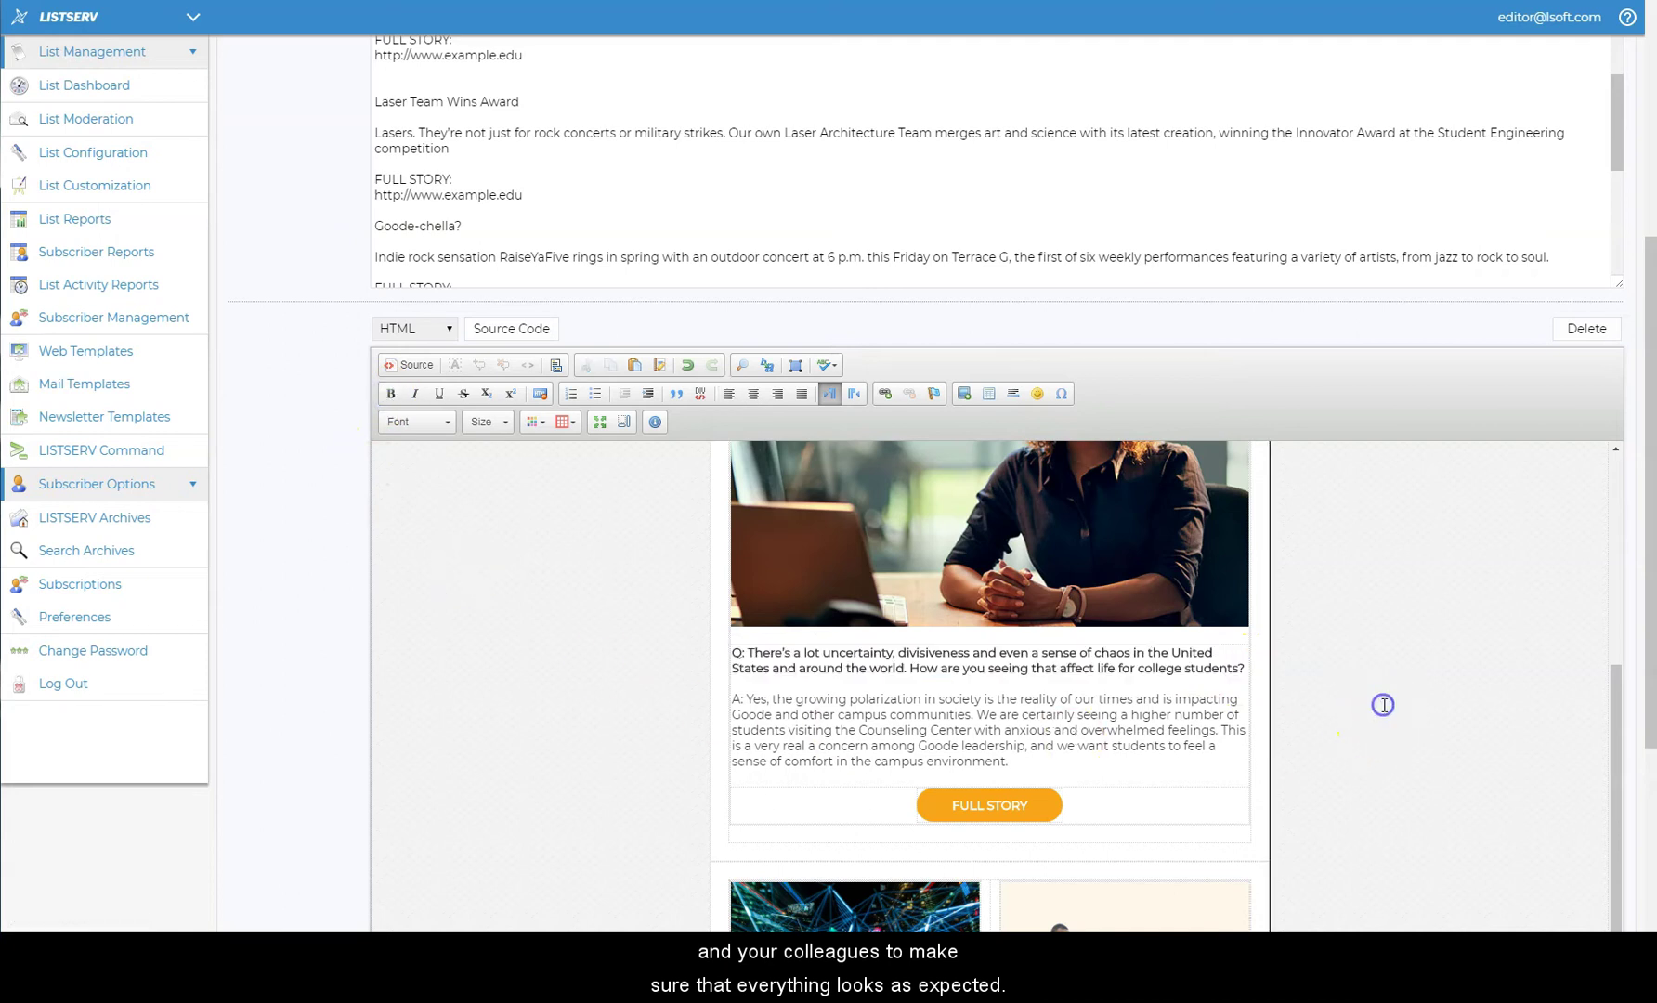
scroll(1380, 703, "up", 5)
scroll(1208, 427, "up", 5)
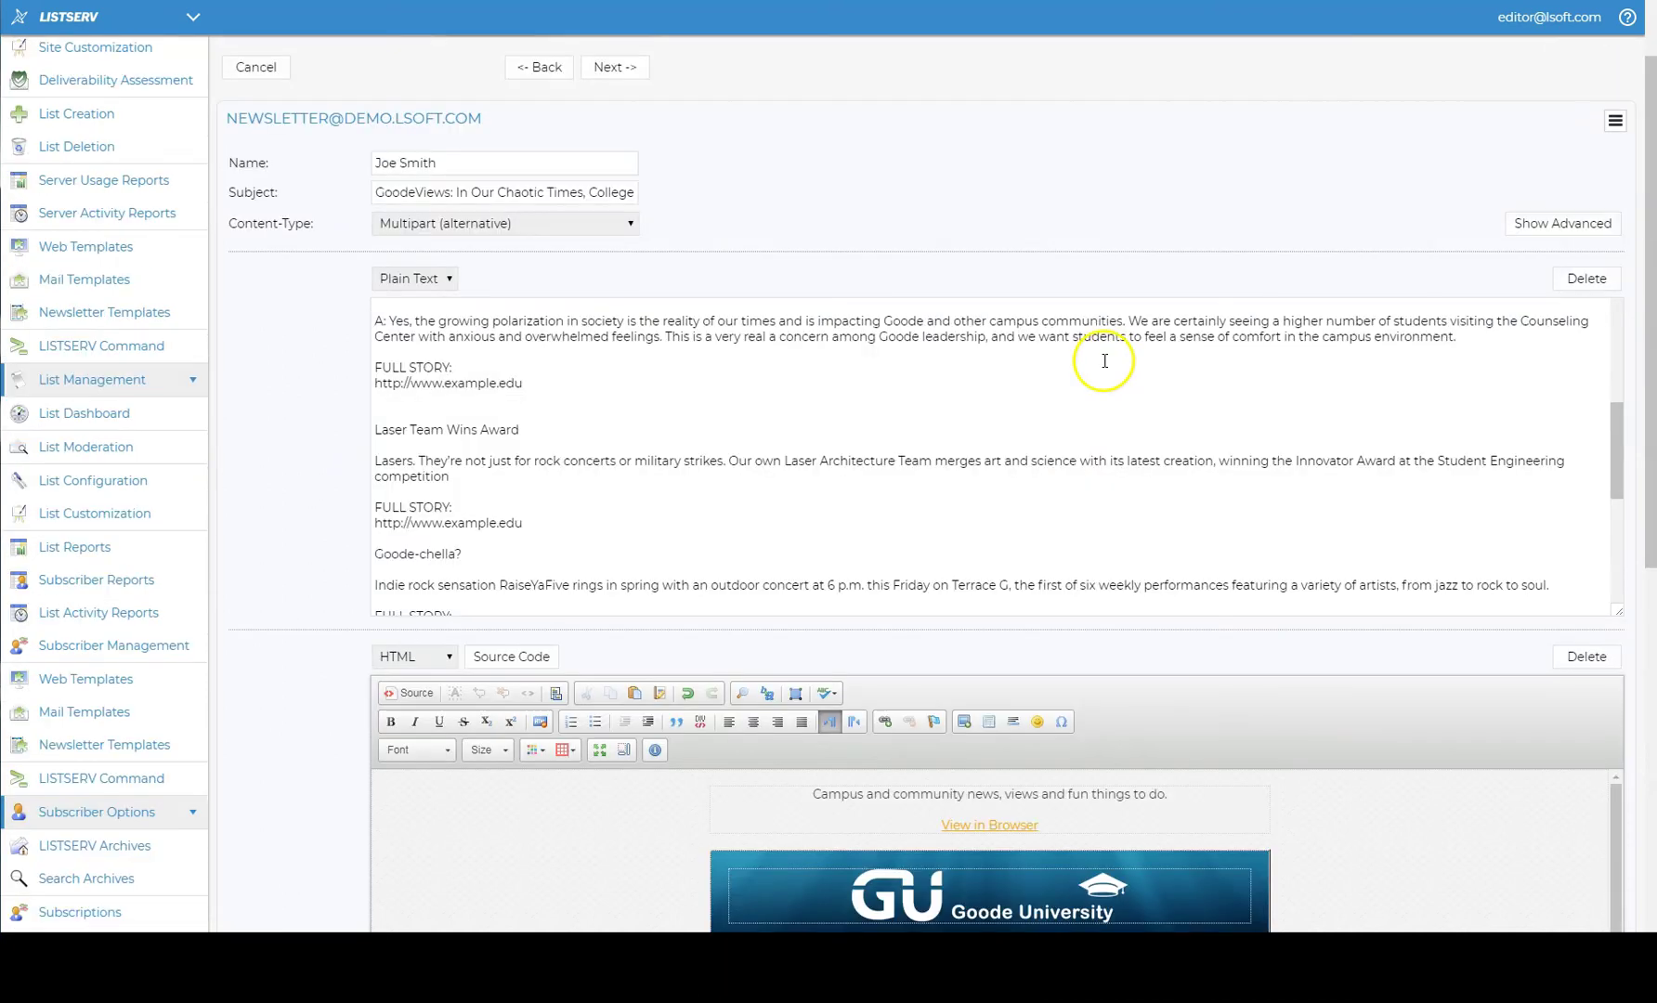
Step: Use the HTML part as the RSS abstract, then edit the Test Addresses list on Test and Send
left_click(613, 171)
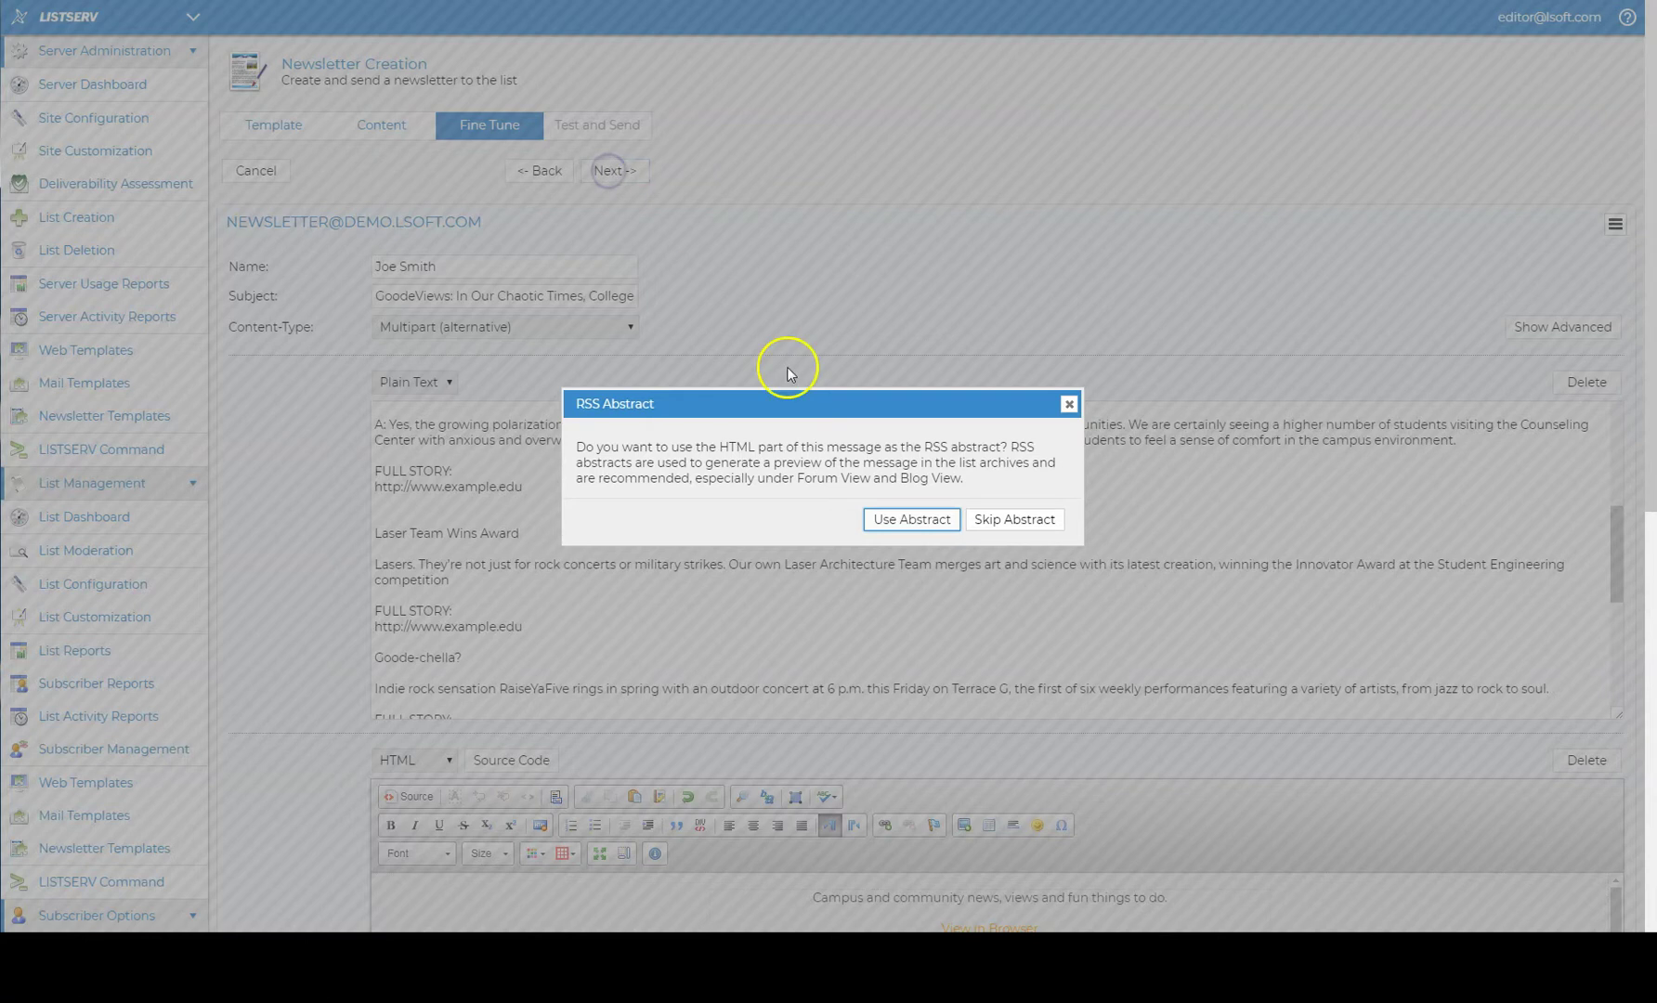
left_click(927, 520)
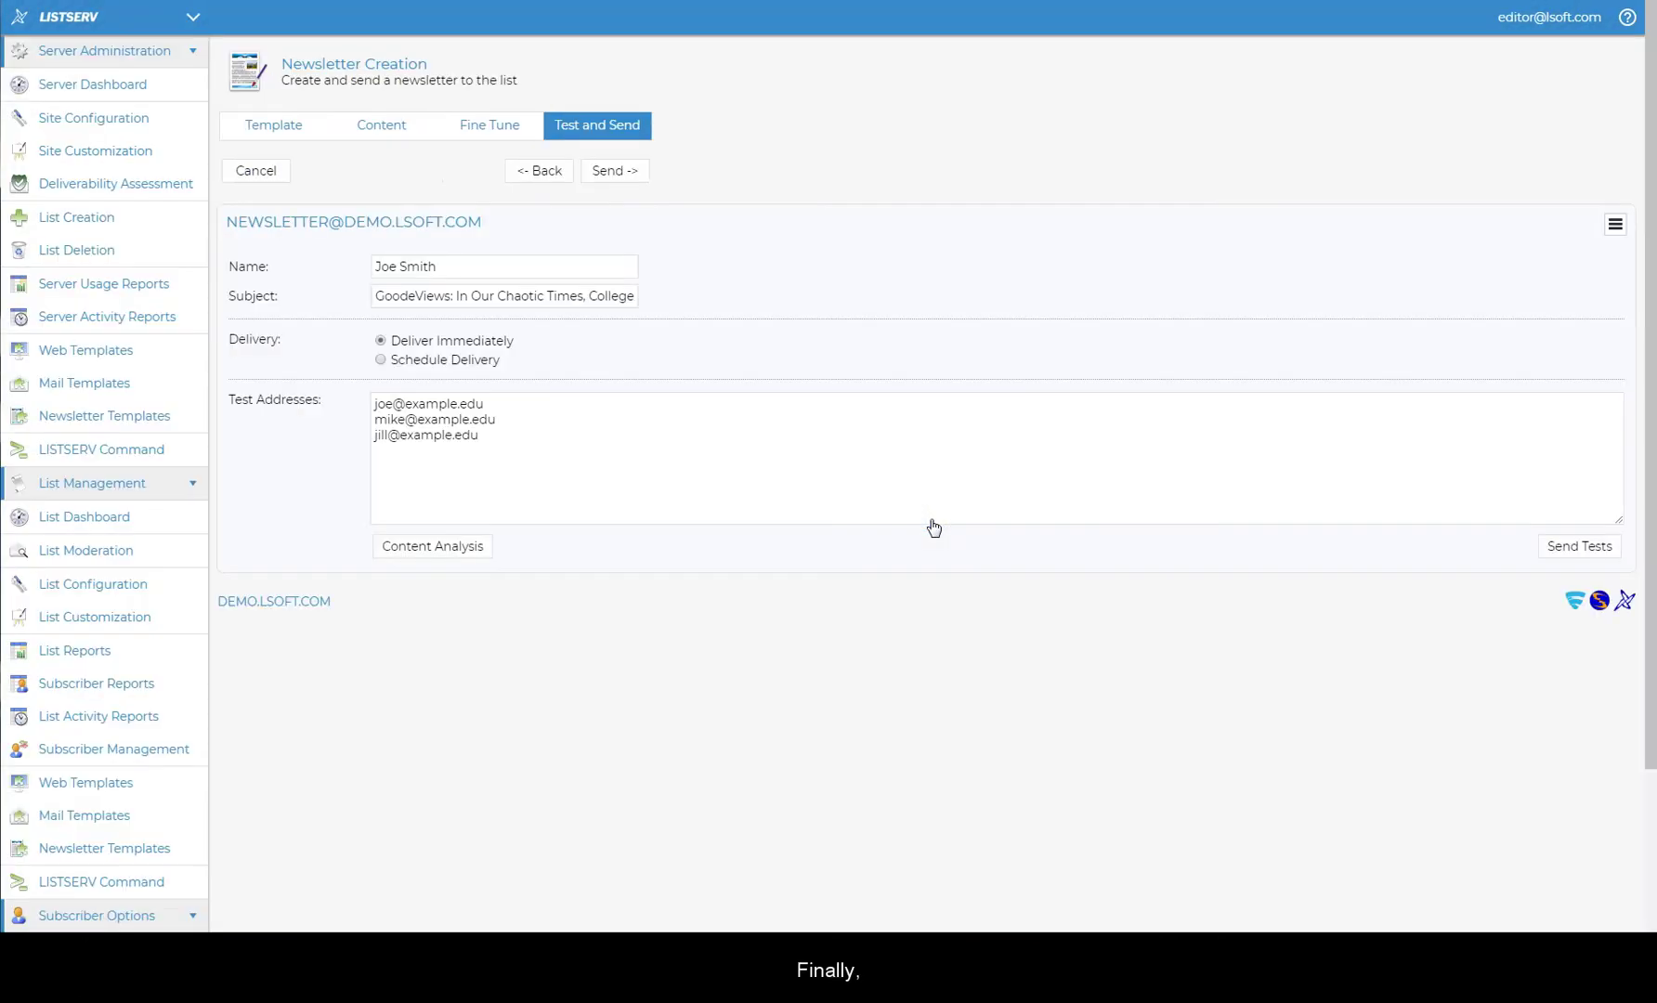
left_click(621, 440)
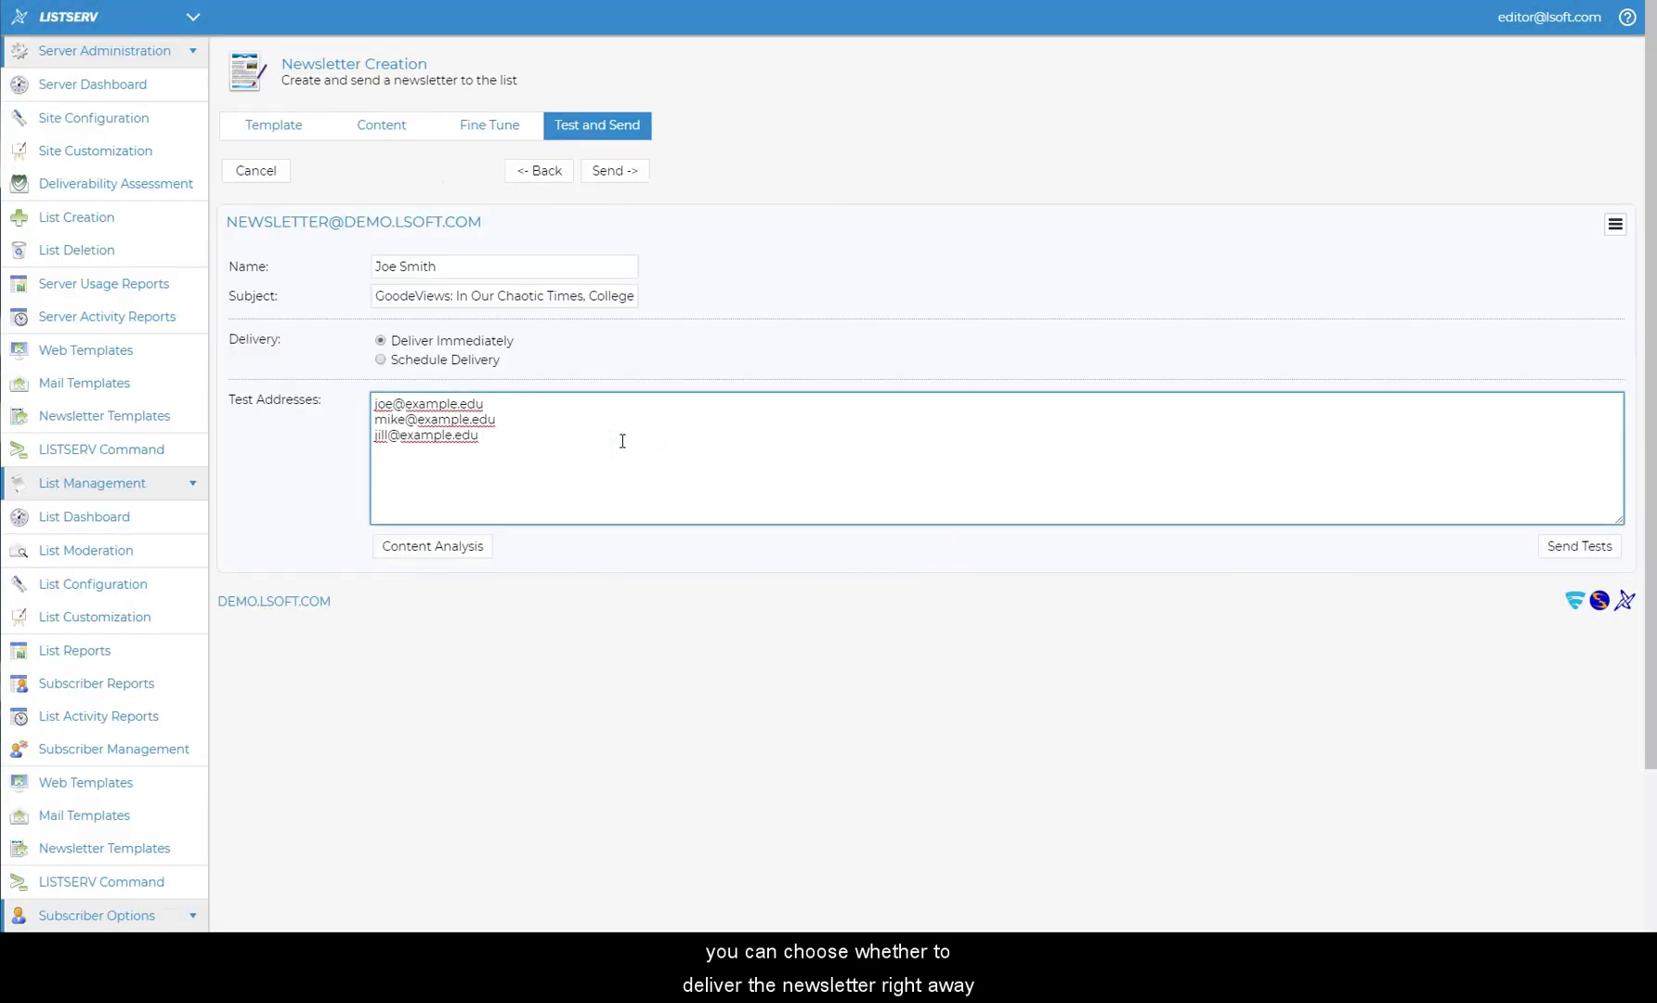